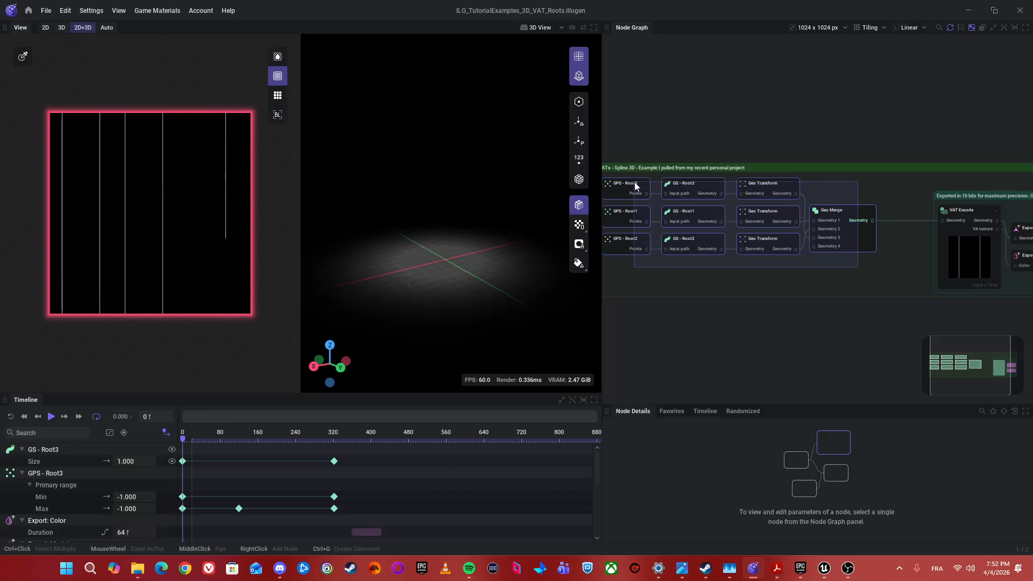
# Play the root growth animation and examine the VAT Encode, Export: Model and Export: Color nodes in the example graph
pyautogui.press('space')
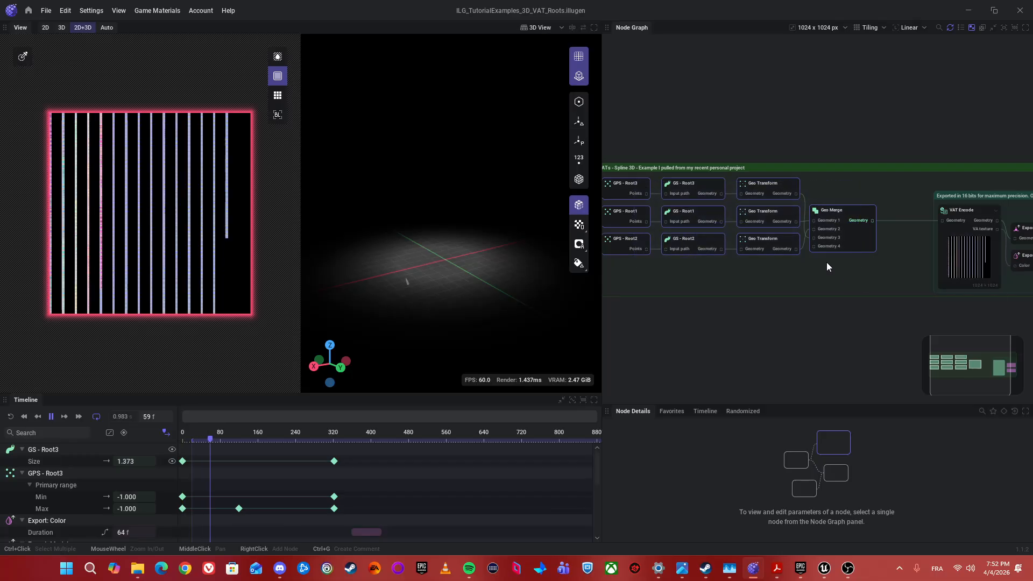
pyautogui.scroll(3, 838, 257)
pyautogui.moveTo(821, 227); pyautogui.dragTo(745, 238, button='middle')
pyautogui.click(804, 269)
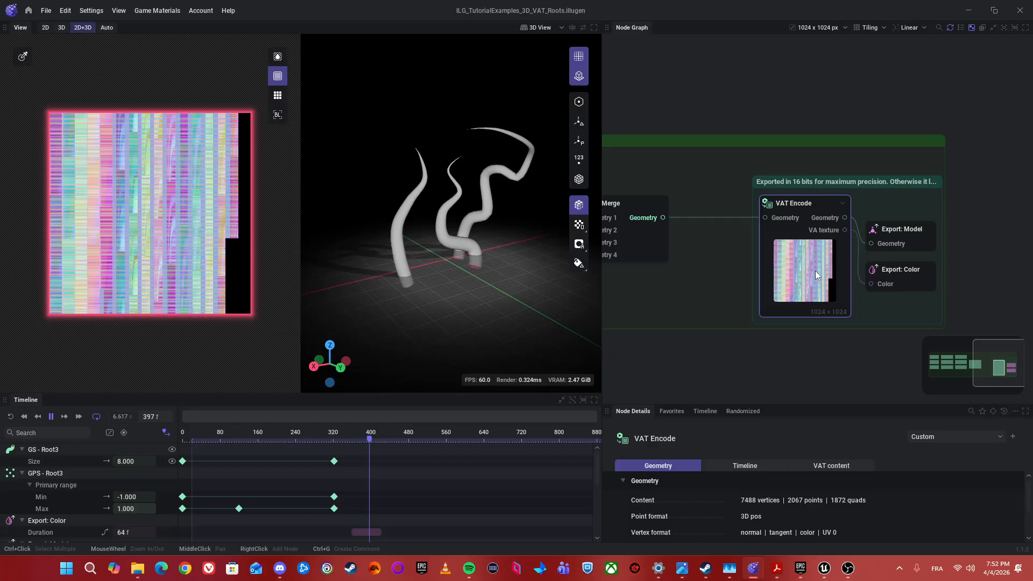
pyautogui.scroll(3, 887, 267)
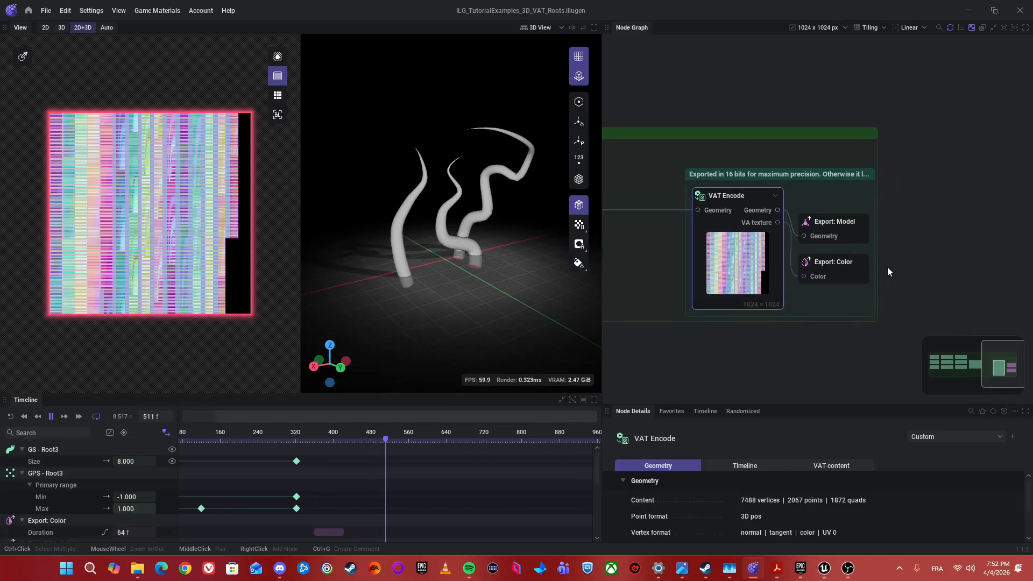
pyautogui.scroll(1, 900, 221)
pyautogui.click(830, 221)
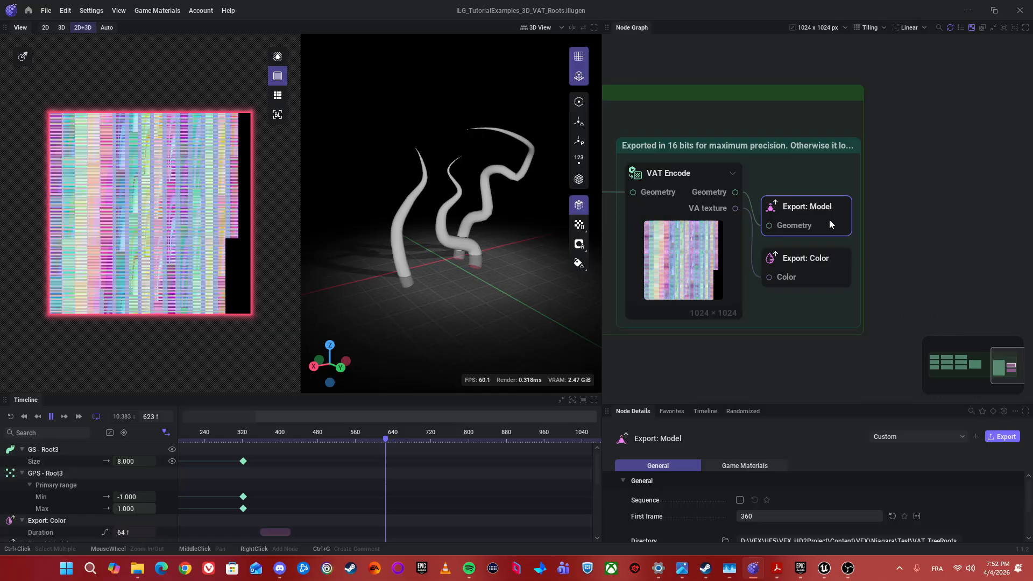
pyautogui.click(825, 270)
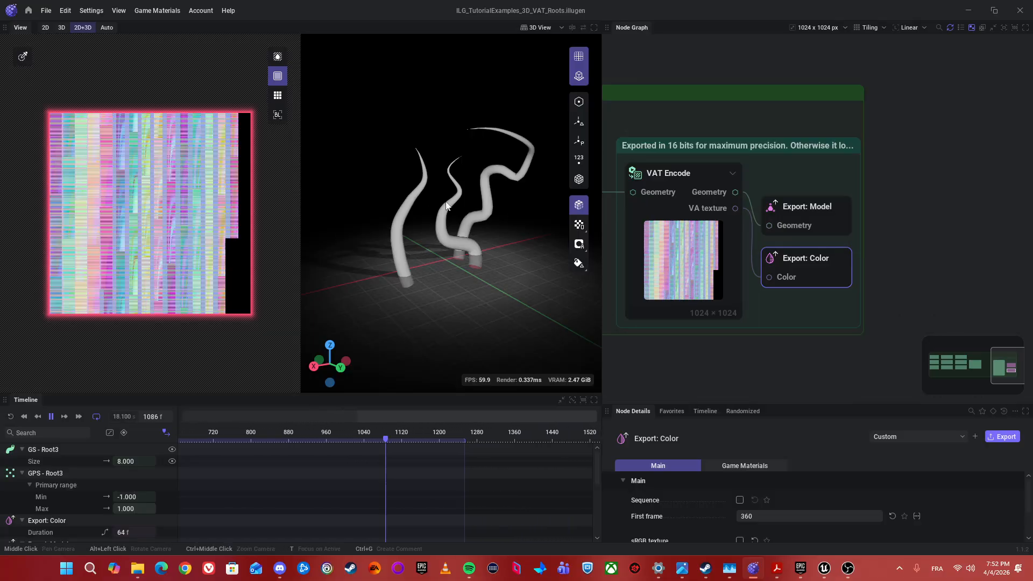
pyautogui.moveTo(745, 341); pyautogui.dragTo(761, 335, button='middle')
pyautogui.scroll(-3, 760, 340)
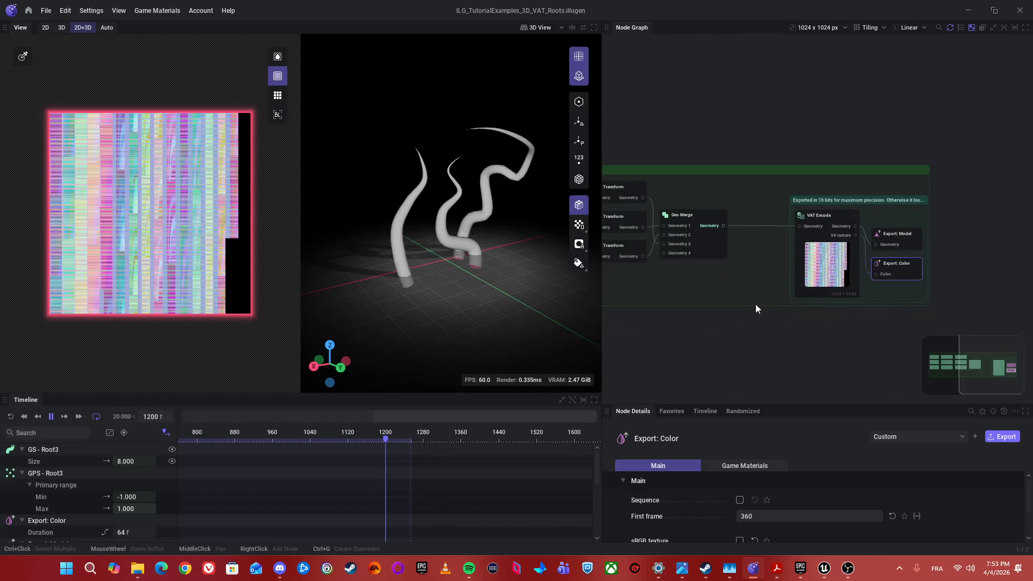
pyautogui.click(748, 333)
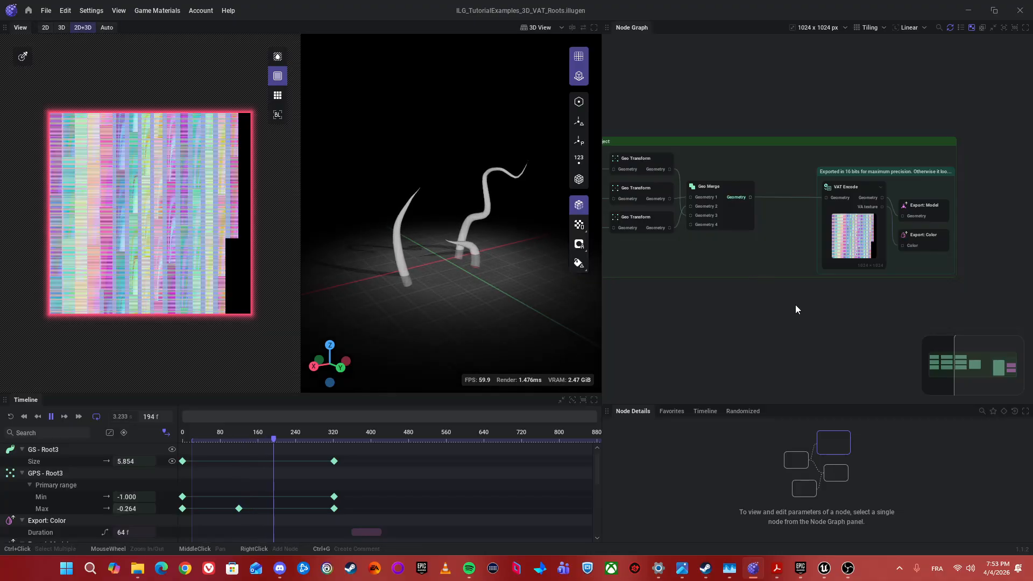
pyautogui.moveTo(712, 311); pyautogui.dragTo(728, 312, button='middle')
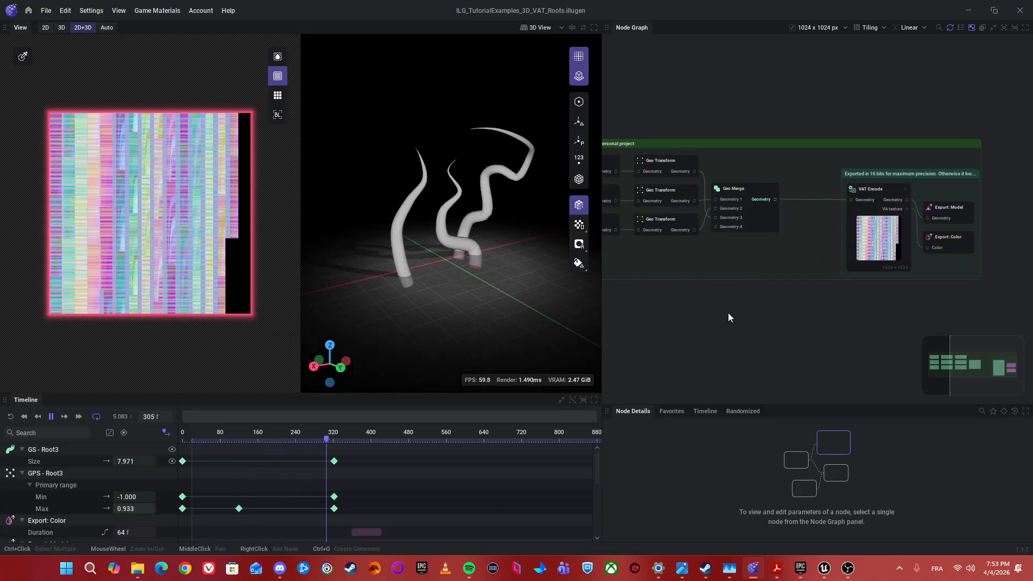
pyautogui.moveTo(836, 295); pyautogui.dragTo(874, 279, button='middle')
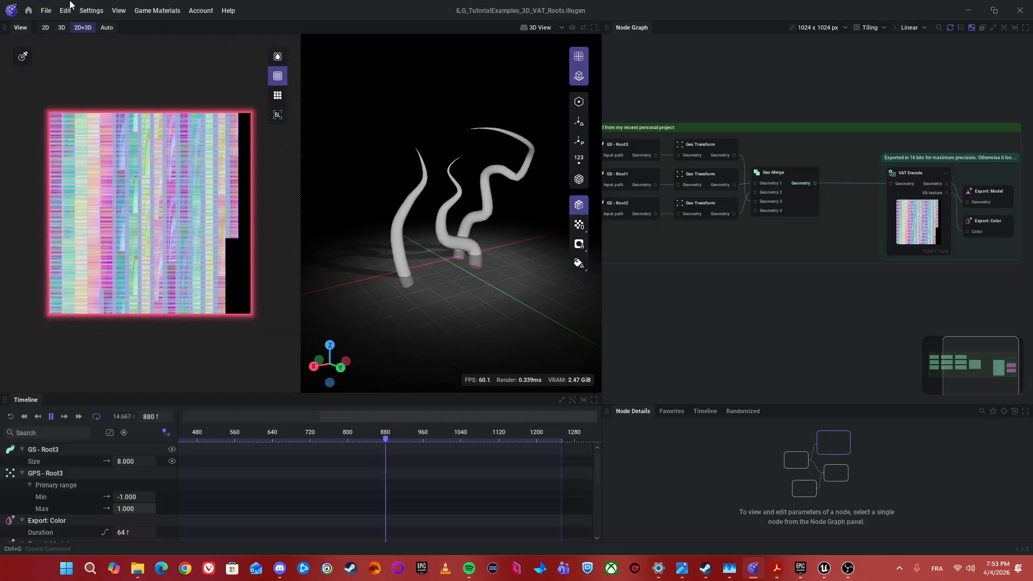
# Create a new project and set the view mode to Auto
pyautogui.click(29, 11)
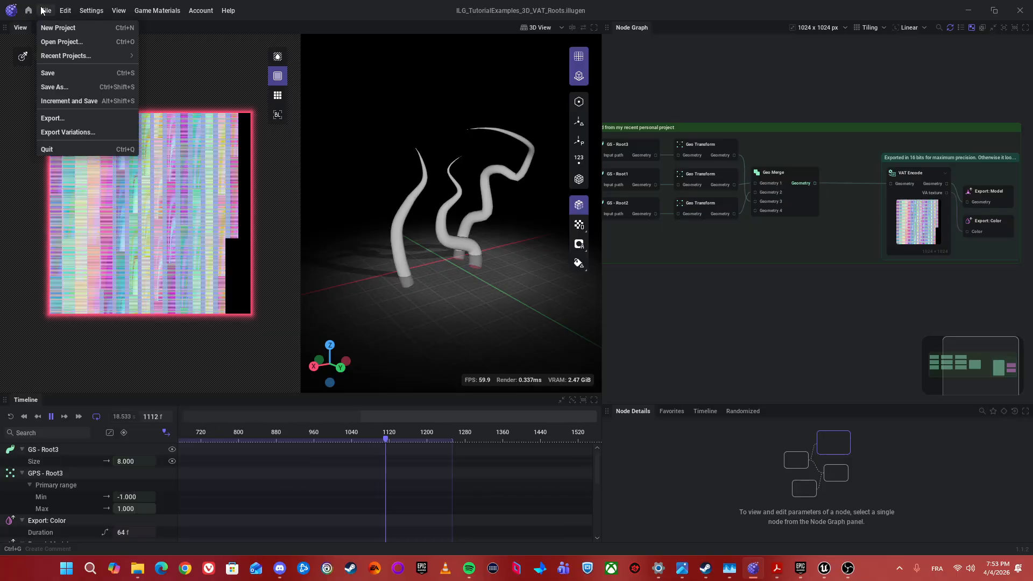
pyautogui.click(70, 28)
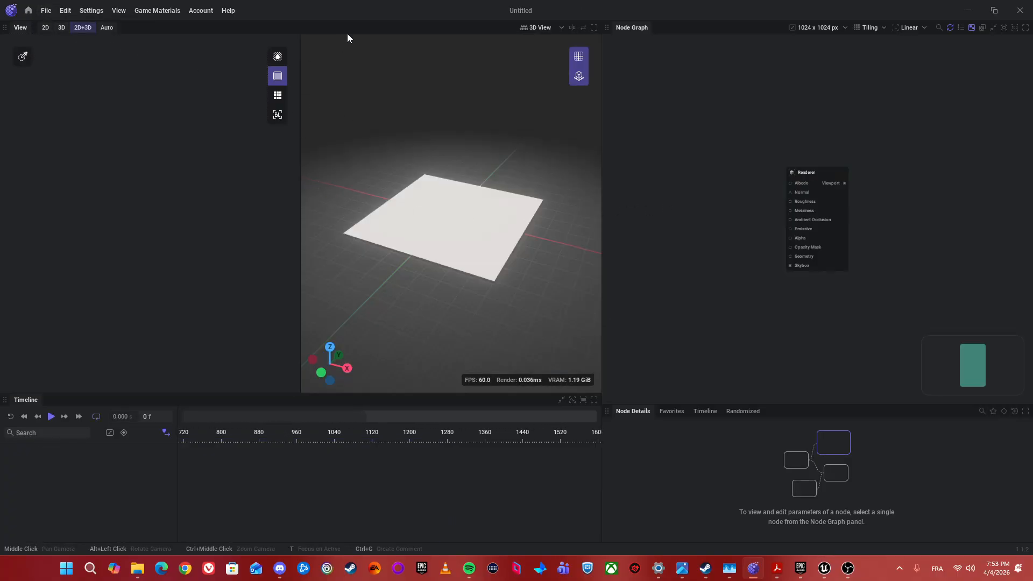
pyautogui.click(107, 27)
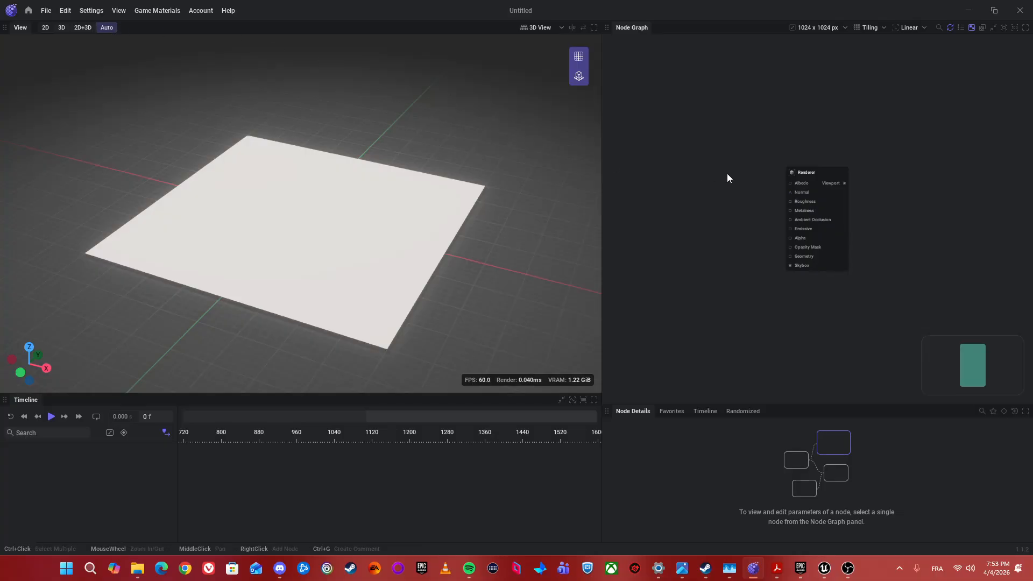
# Add a Geo Shapes node in the empty area of the graph, away from the Renderer node
pyautogui.moveTo(705, 232); pyautogui.dragTo(767, 229, button='middle')
pyautogui.moveTo(769, 151); pyautogui.dragTo(791, 280)
pyautogui.moveTo(683, 300); pyautogui.dragTo(786, 316, button='middle')
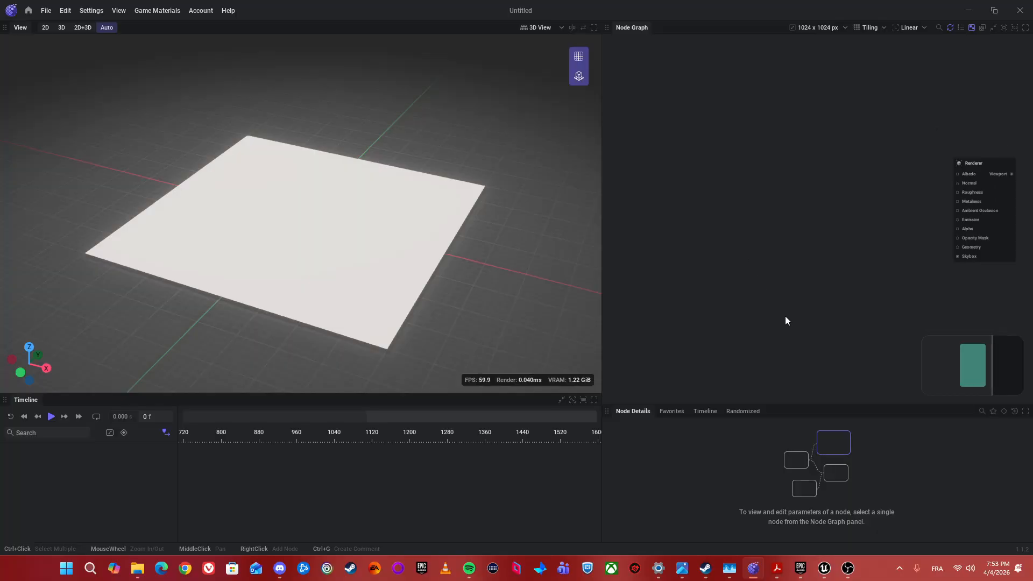
pyautogui.rightClick(720, 225)
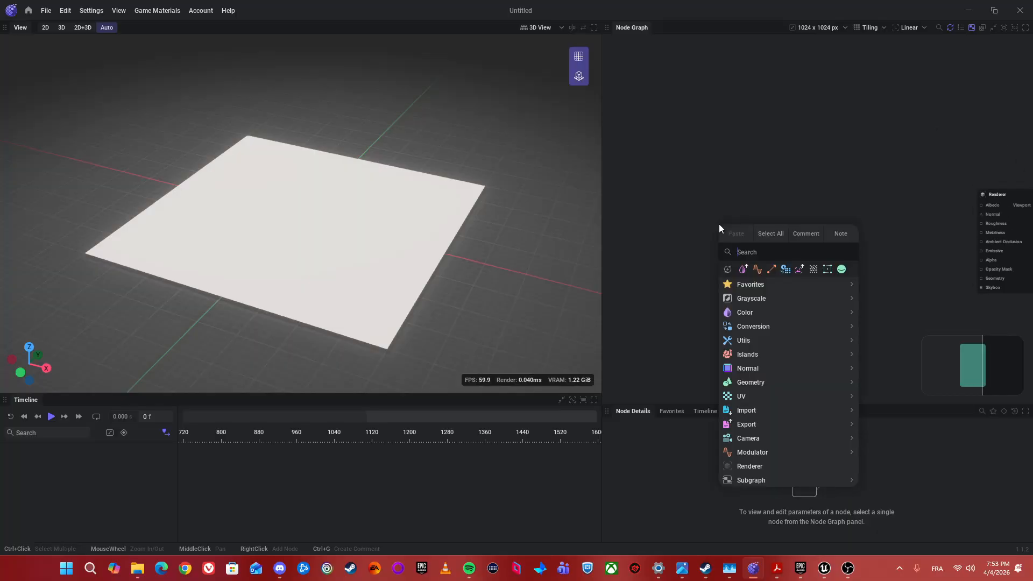
pyautogui.write('Geo Sha')
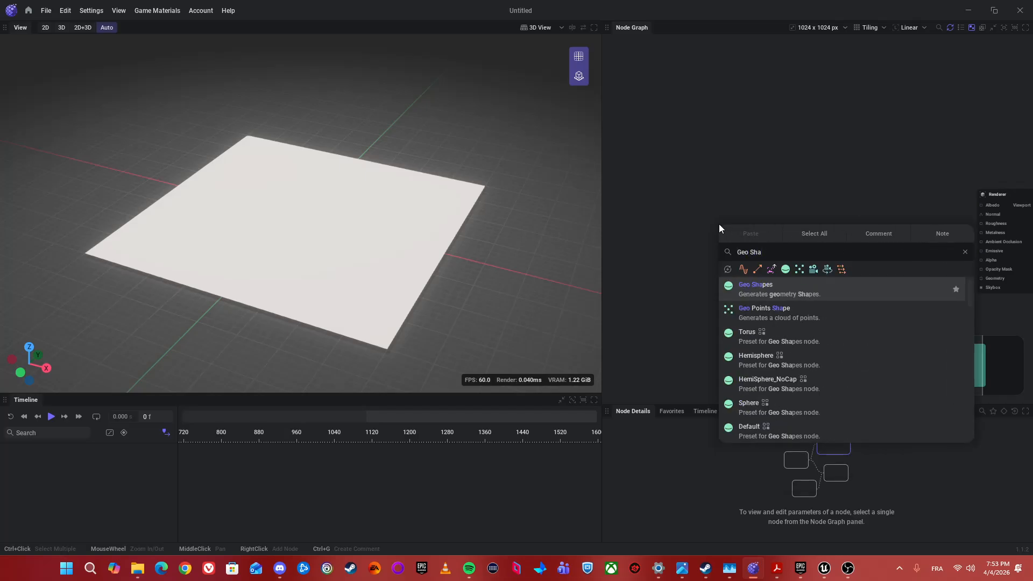
pyautogui.press('Return')
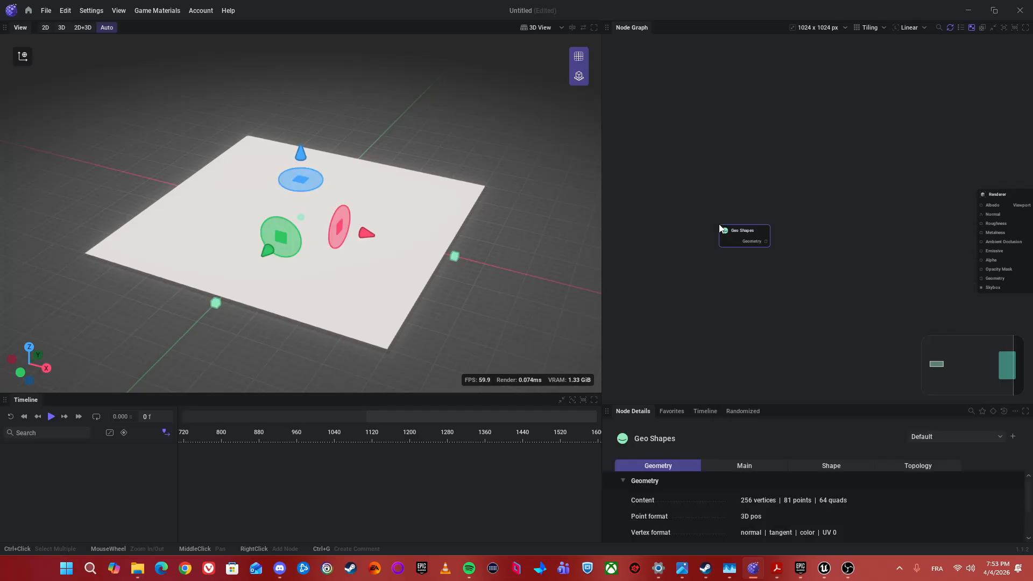
pyautogui.scroll(2, 836, 305)
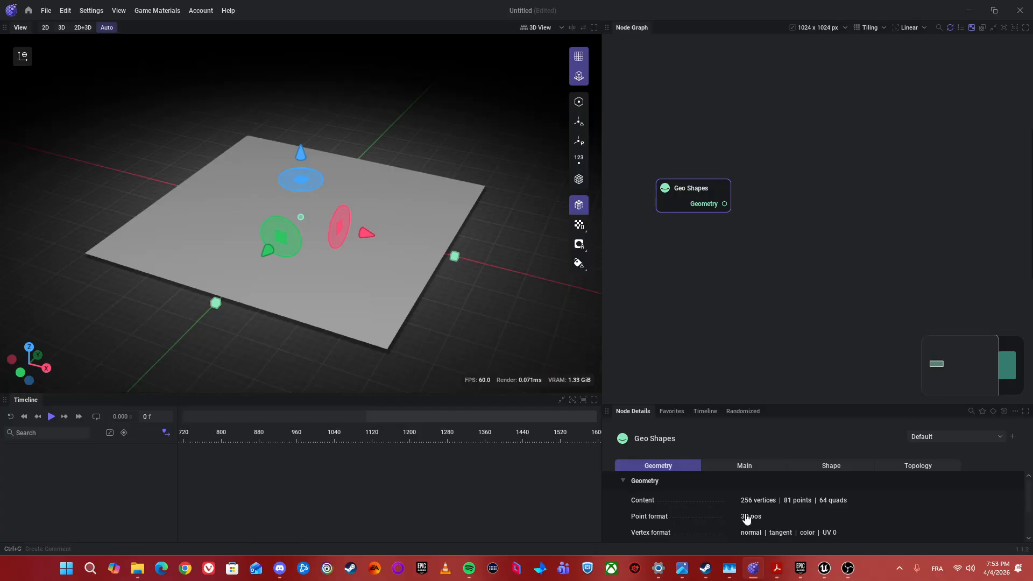
# Enlarge the node details area and change the Geo Shapes node's shape to Torus
pyautogui.scroll(-3, 751, 510)
pyautogui.click(745, 465)
pyautogui.moveTo(738, 404); pyautogui.dragTo(717, 156)
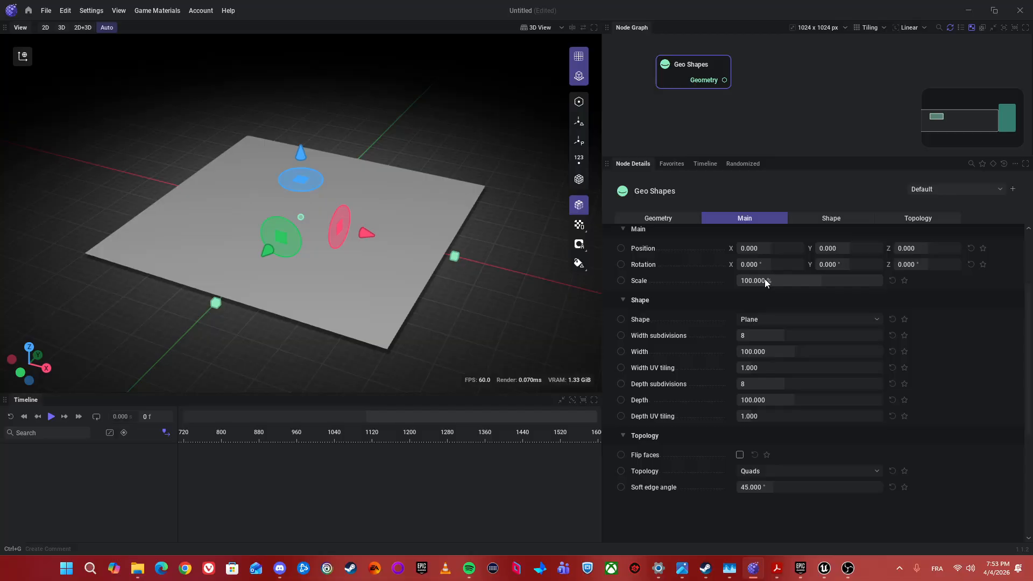
pyautogui.click(762, 320)
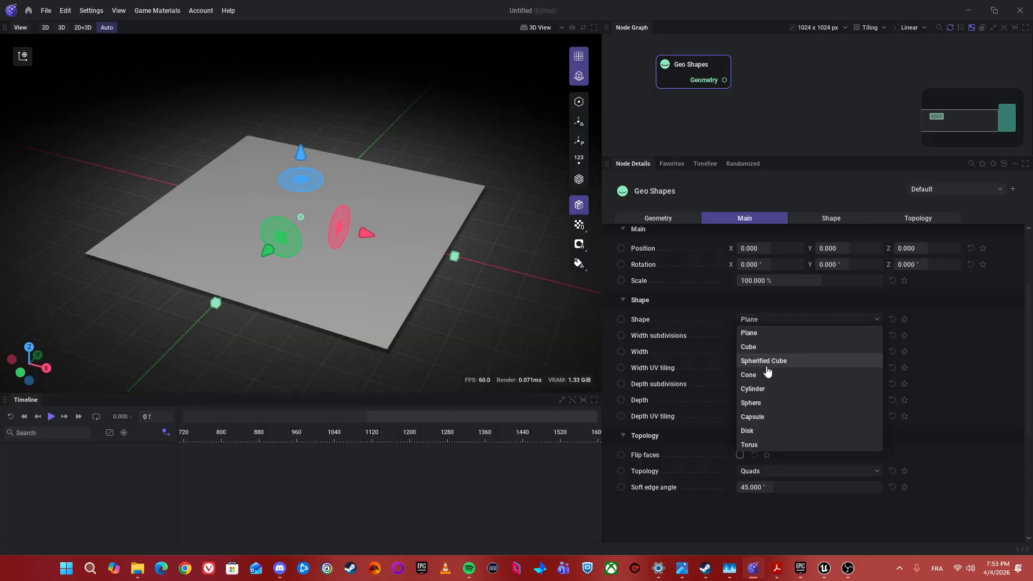
pyautogui.click(753, 445)
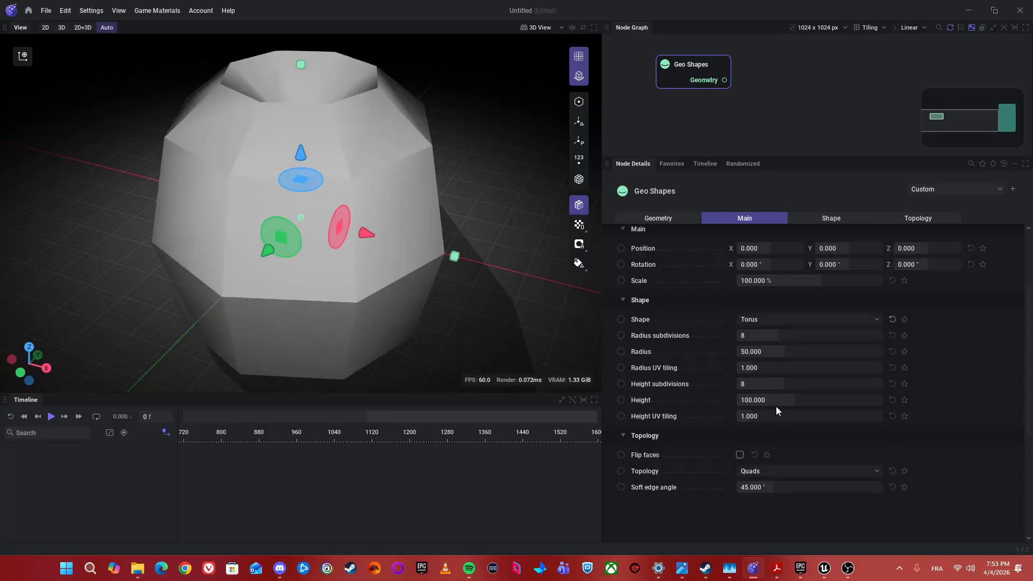
# Reduce the torus height to 10
pyautogui.moveTo(793, 404); pyautogui.dragTo(766, 403)
pyautogui.click(796, 400)
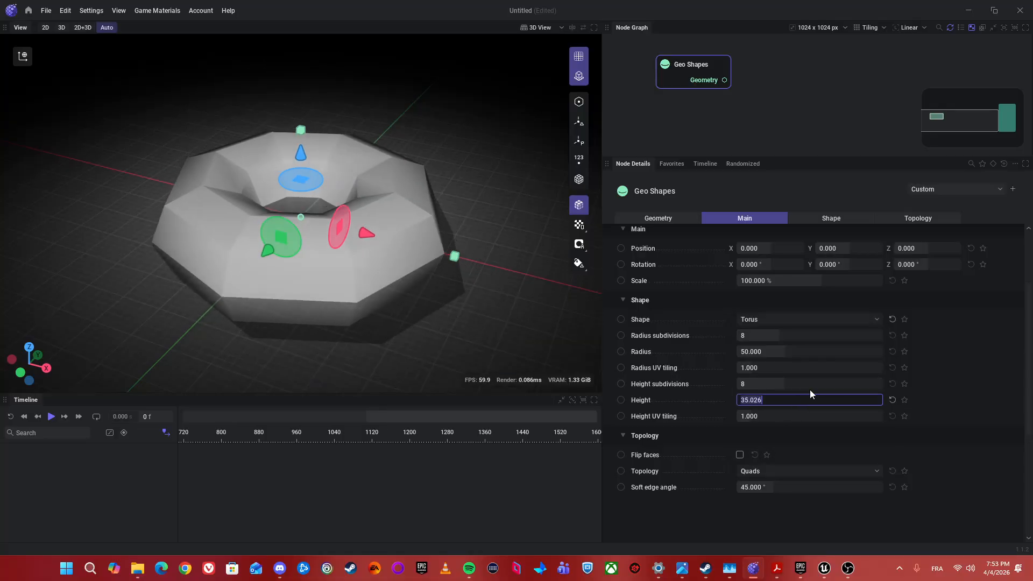
pyautogui.write('10')
pyautogui.press('Return')
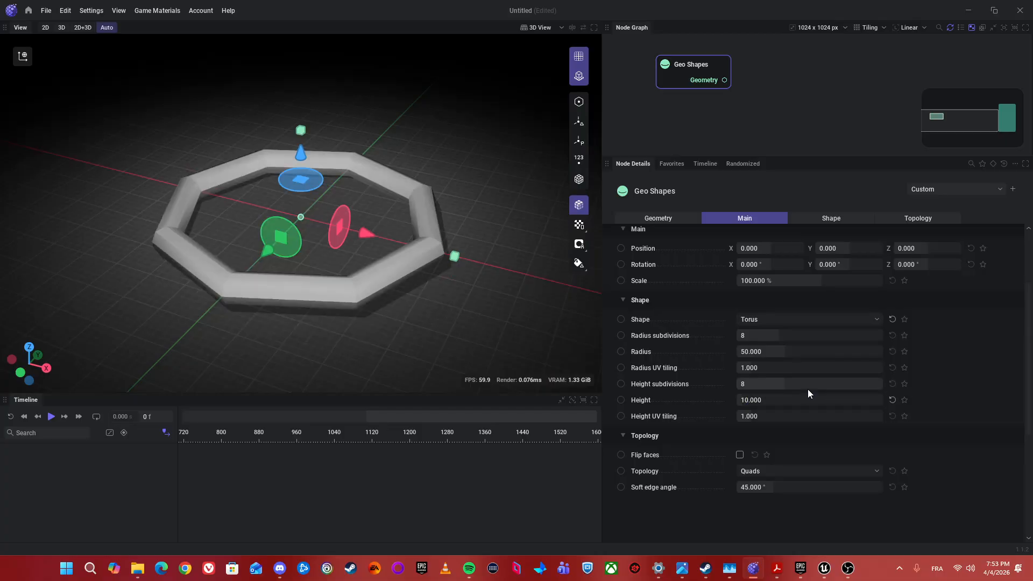
# Set the torus height to 5 and its radius subdivisions to 32
pyautogui.click(774, 400)
pyautogui.write('56')
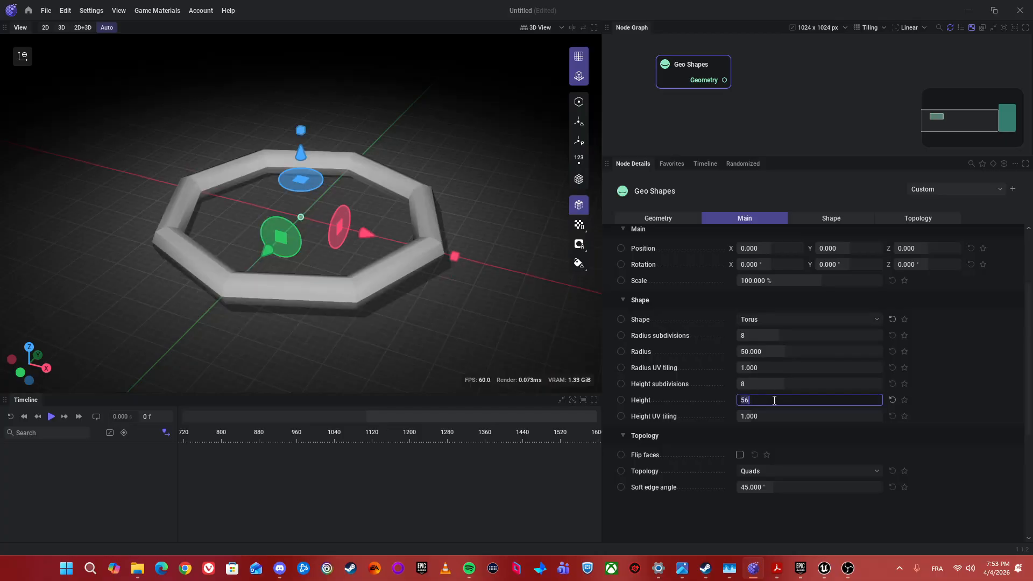
pyautogui.press('Return')
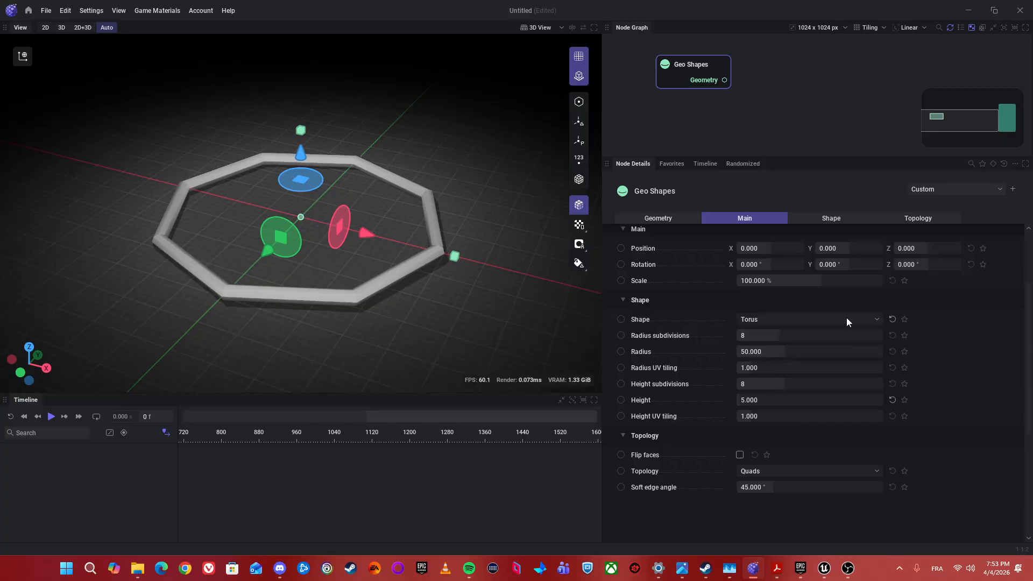
pyautogui.click(760, 334)
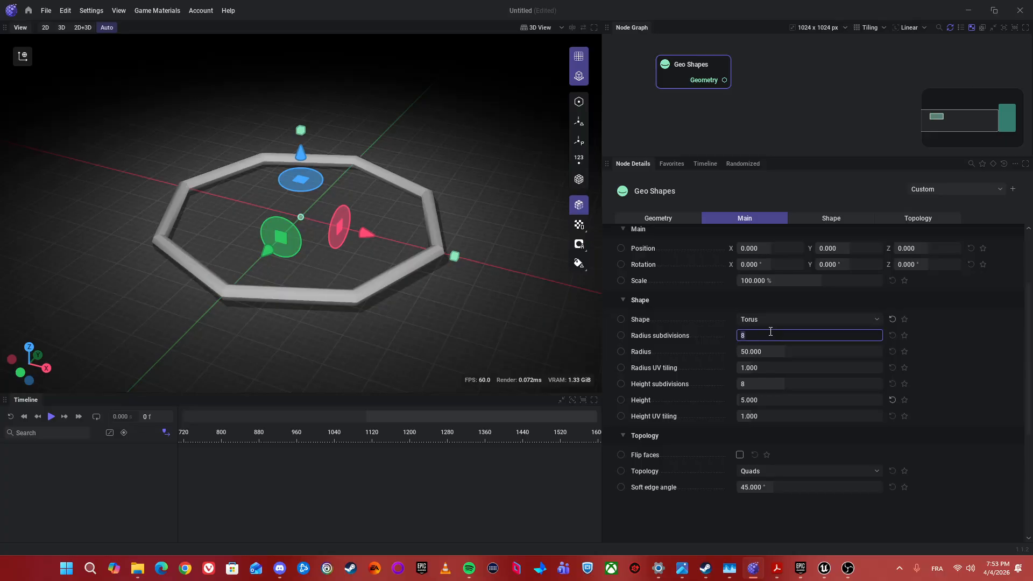
pyautogui.write('32')
pyautogui.press('Return')
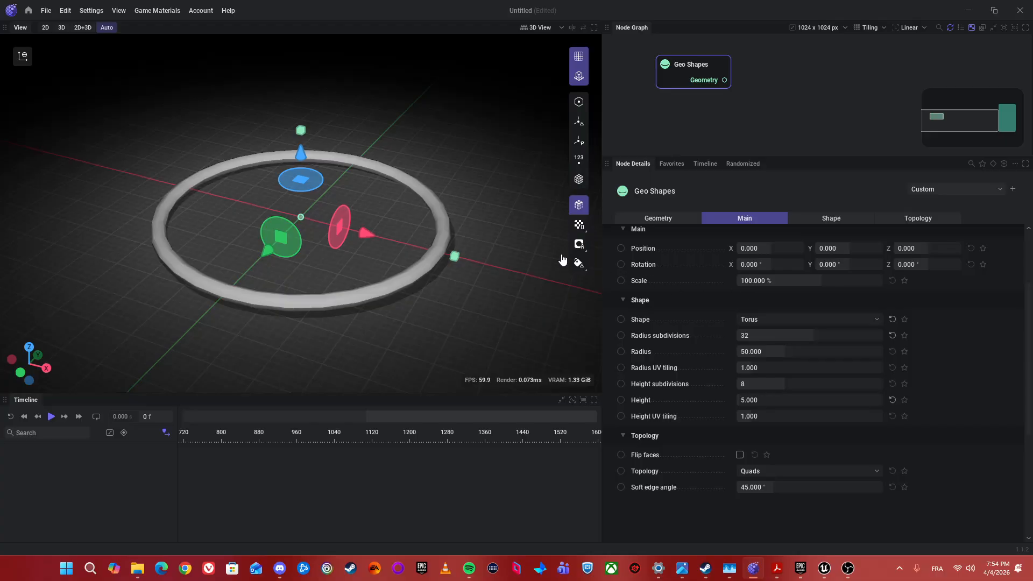
# Duplicate the torus Geo Shapes node and place the copy below the original
pyautogui.keyDown('alt'); pyautogui.moveTo(371, 312); pyautogui.dragTo(387, 271); pyautogui.keyUp('alt')
pyautogui.scroll(-3, 386, 301)
pyautogui.scroll(-2, 793, 98)
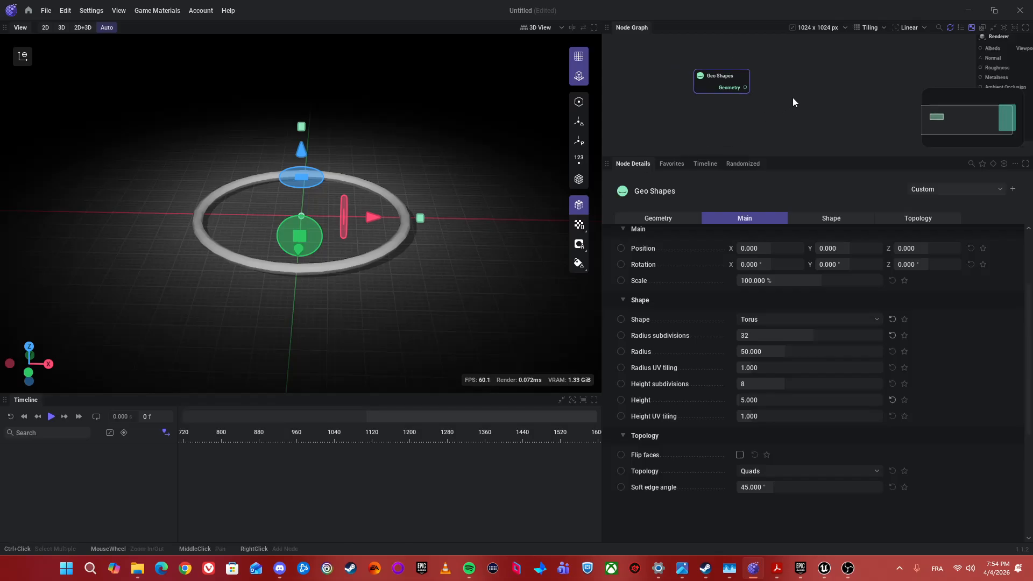
pyautogui.hotkey('ctrl', 'c')
pyautogui.hotkey('ctrl', 'v')
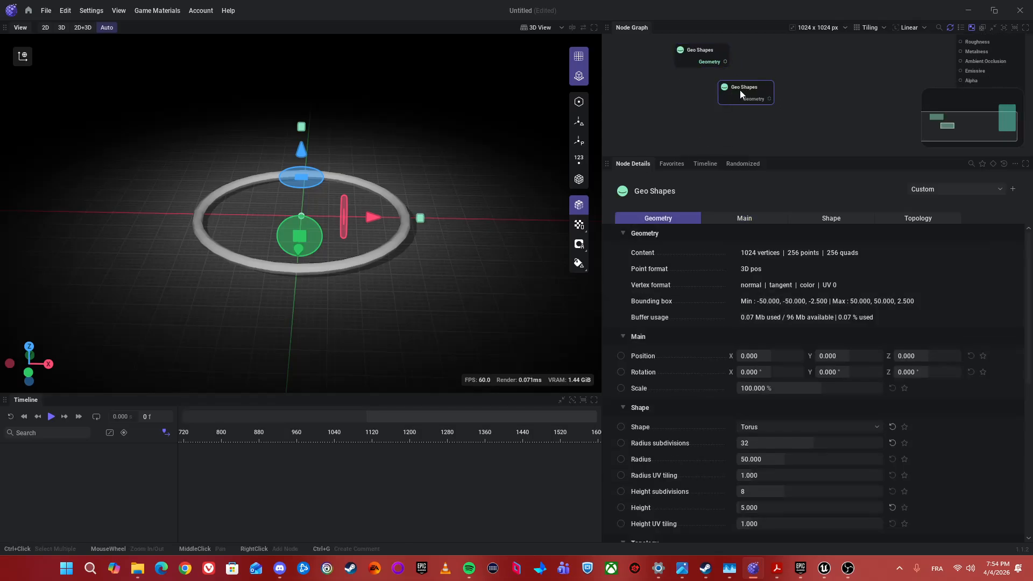
pyautogui.moveTo(740, 91); pyautogui.dragTo(703, 96)
pyautogui.moveTo(786, 76); pyautogui.dragTo(773, 101, button='middle')
pyautogui.moveTo(708, 92); pyautogui.dragTo(784, 91)
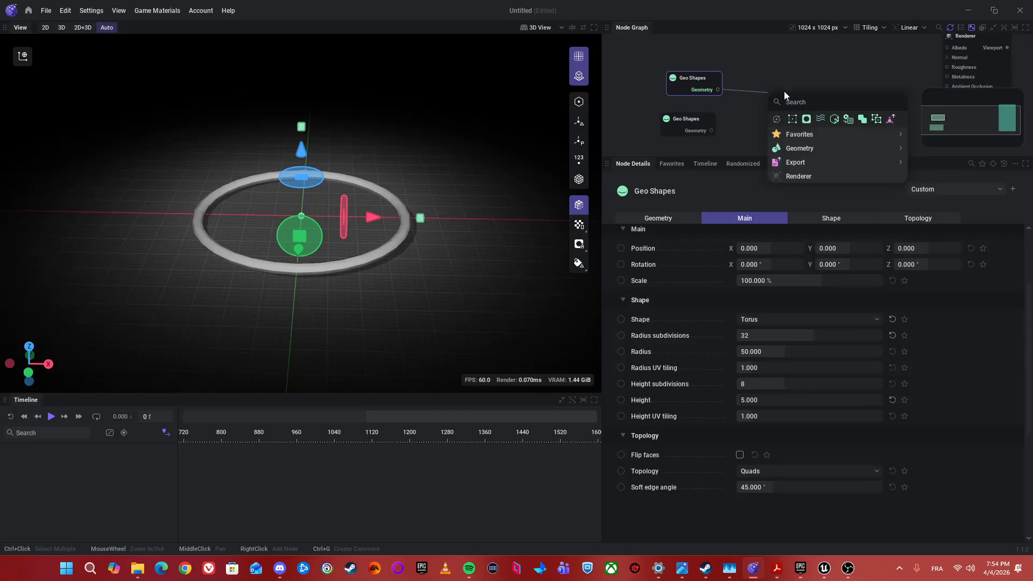
pyautogui.write('Merge')
pyautogui.press('Return')
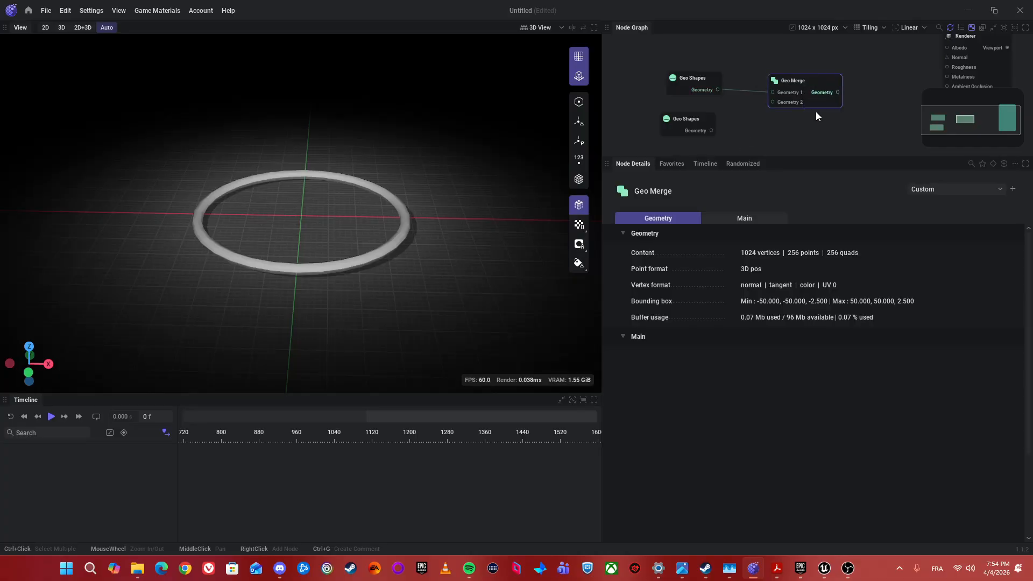
pyautogui.press('Delete')
# Add an unconnected Geo Merge node beside the two Geo Shapes nodes
pyautogui.moveTo(753, 37); pyautogui.dragTo(652, 131)
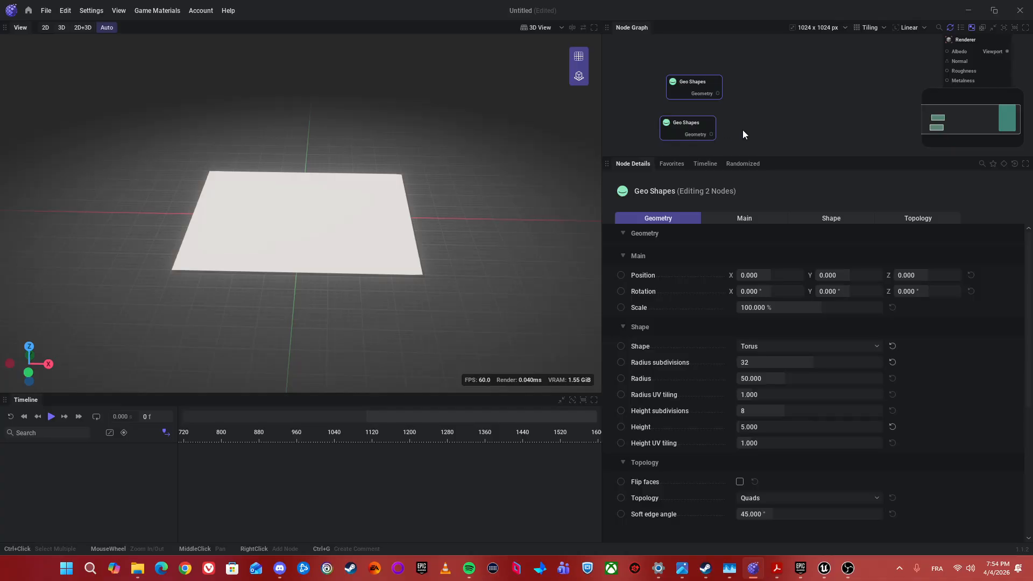
pyautogui.rightClick(801, 106)
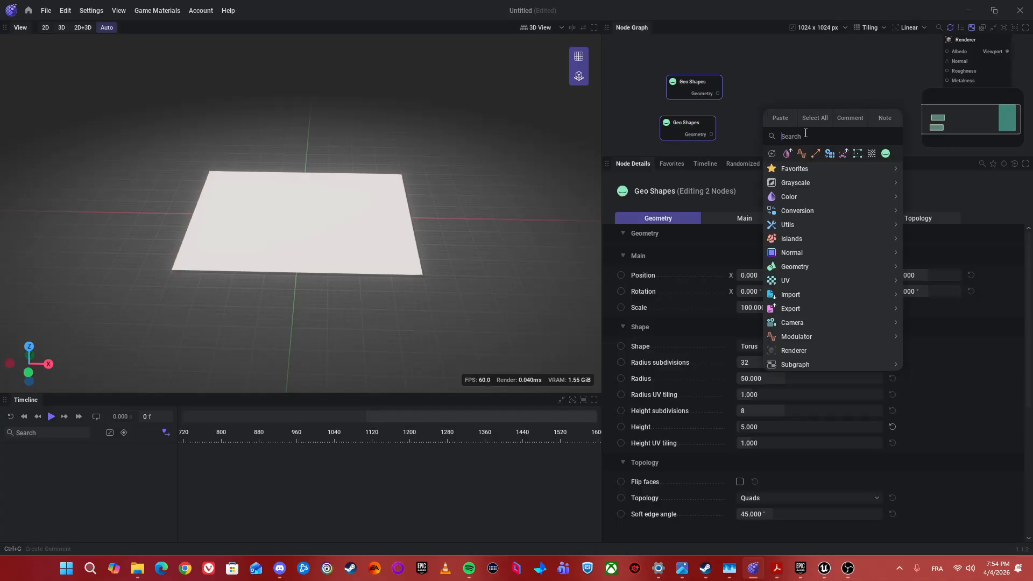
pyautogui.write('Merge')
pyautogui.press('Down')
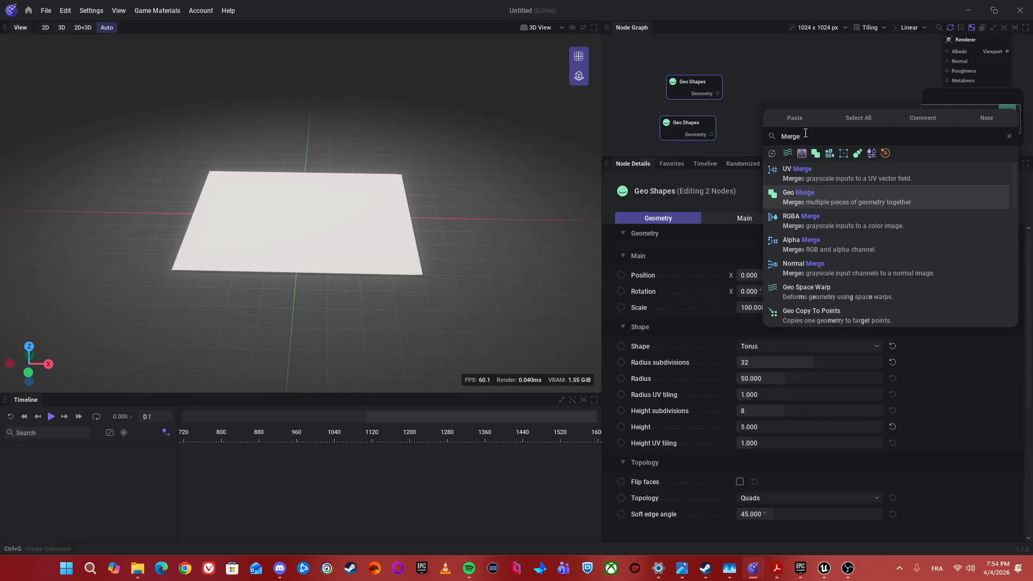
pyautogui.press('Return')
# Arrange the Geo Merge node next to the shapes and connect the upper Geo Shapes node to its Geometry 1 input
pyautogui.scroll(2, 781, 106)
pyautogui.rightClick(760, 72)
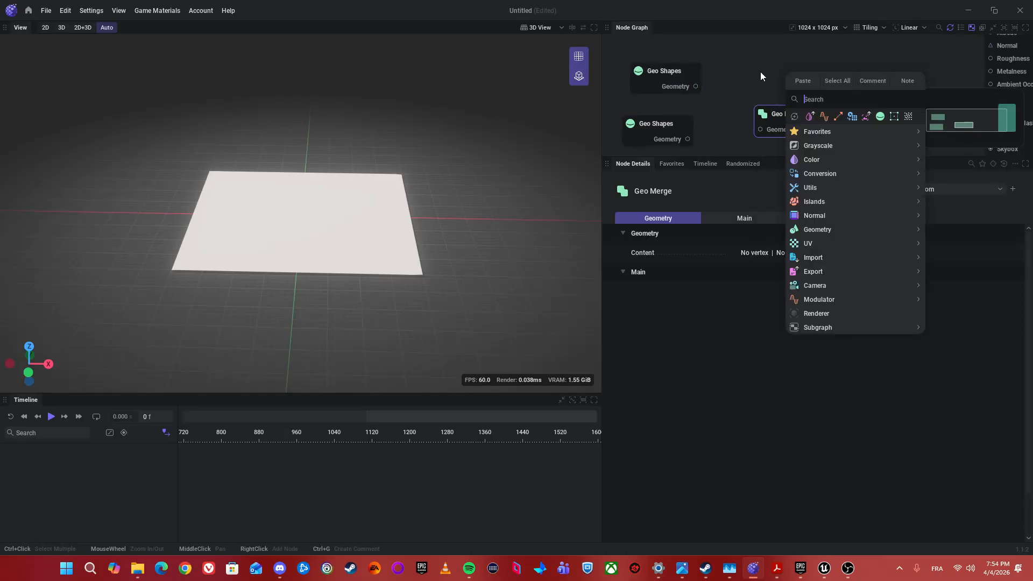
pyautogui.moveTo(758, 85); pyautogui.dragTo(786, 56, button='middle')
pyautogui.moveTo(813, 93); pyautogui.dragTo(780, 77)
pyautogui.click(692, 44)
pyautogui.moveTo(692, 44); pyautogui.dragTo(756, 86)
pyautogui.click(745, 126)
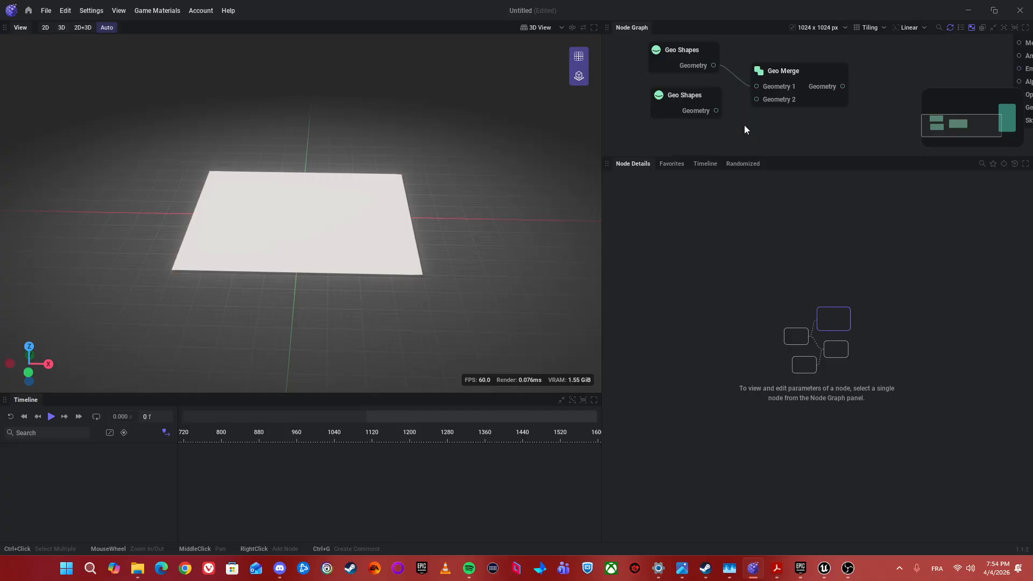
# Connect the lower Geo Shapes node to the Geo Merge node's Geometry 2 input and shift both shape nodes slightly away from it
pyautogui.moveTo(744, 125); pyautogui.dragTo(748, 118, button='middle')
pyautogui.moveTo(718, 130); pyautogui.dragTo(687, 36)
pyautogui.moveTo(766, 98); pyautogui.dragTo(739, 117, button='middle')
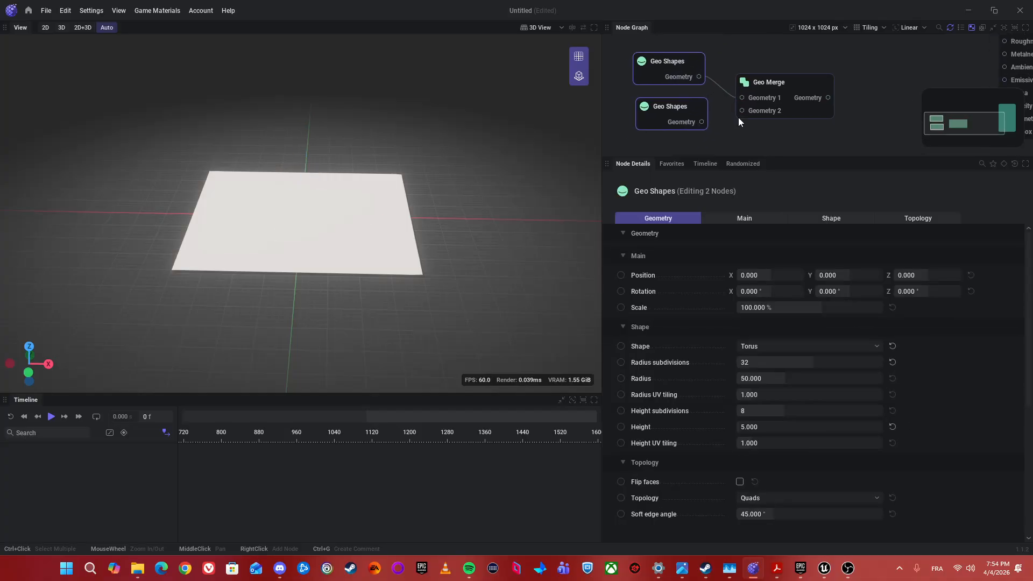
pyautogui.rightClick(778, 52)
pyautogui.press('Escape')
pyautogui.moveTo(702, 121); pyautogui.dragTo(742, 110)
pyautogui.moveTo(659, 111); pyautogui.dragTo(652, 113)
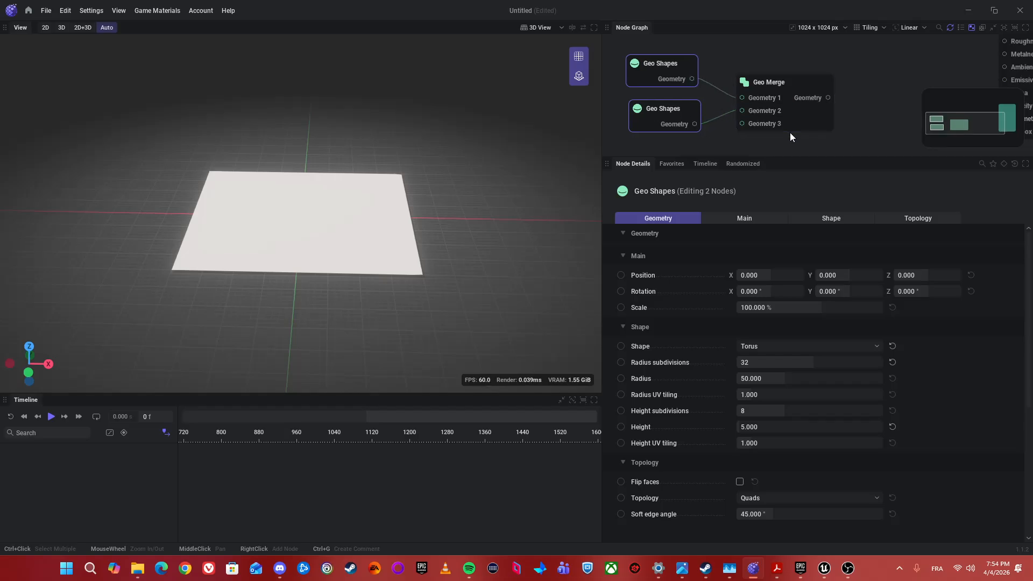
# Display the Geo Merge node's geometry in the 3D view and move the node slightly up beside the shapes
pyautogui.click(829, 140)
pyautogui.moveTo(790, 133); pyautogui.dragTo(789, 104, button='middle')
pyautogui.doubleClick(783, 98)
pyautogui.moveTo(783, 98); pyautogui.dragTo(786, 93)
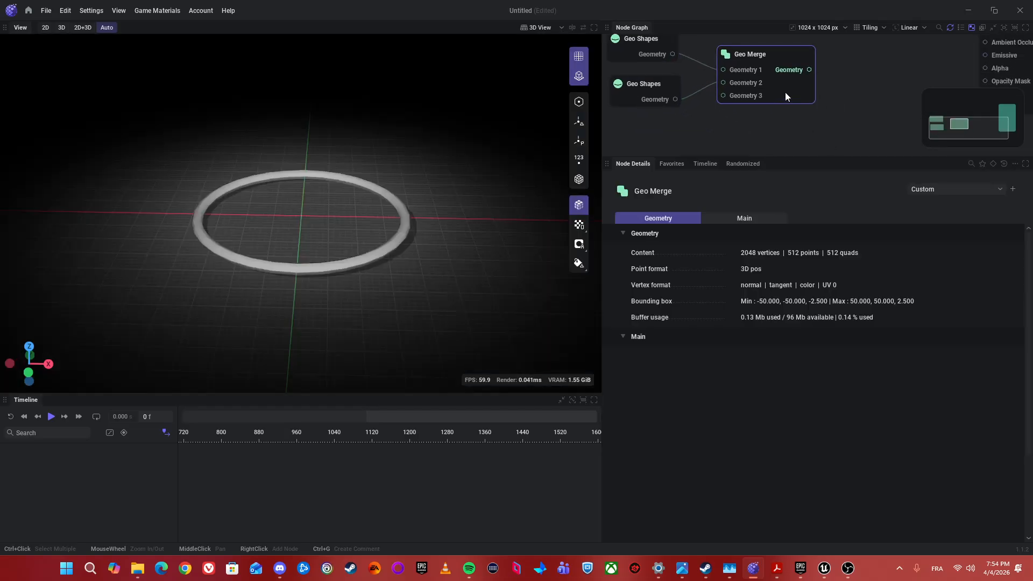
pyautogui.moveTo(779, 125); pyautogui.dragTo(796, 153, button='middle')
pyautogui.click(672, 125)
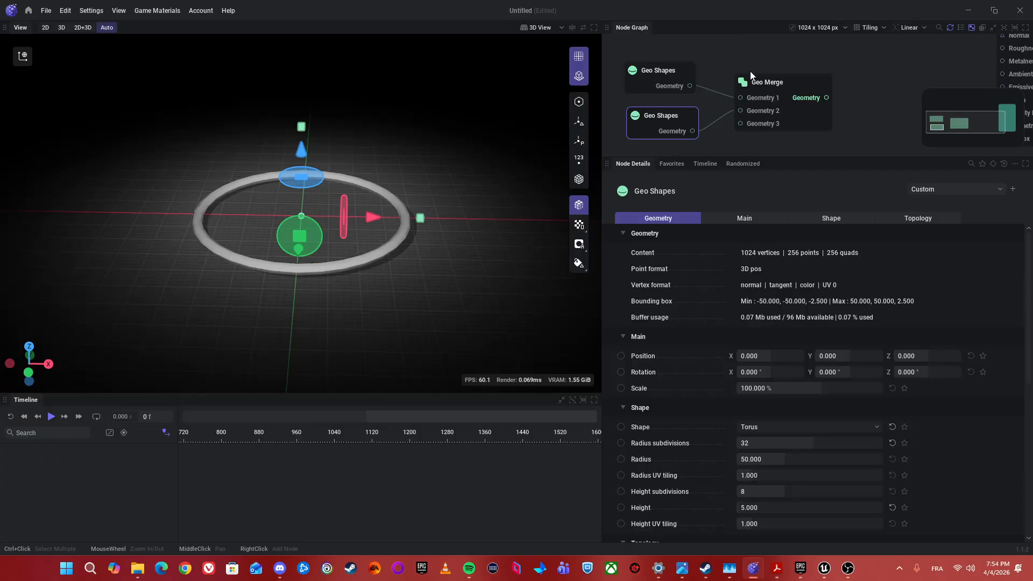
pyautogui.moveTo(806, 115); pyautogui.dragTo(802, 106)
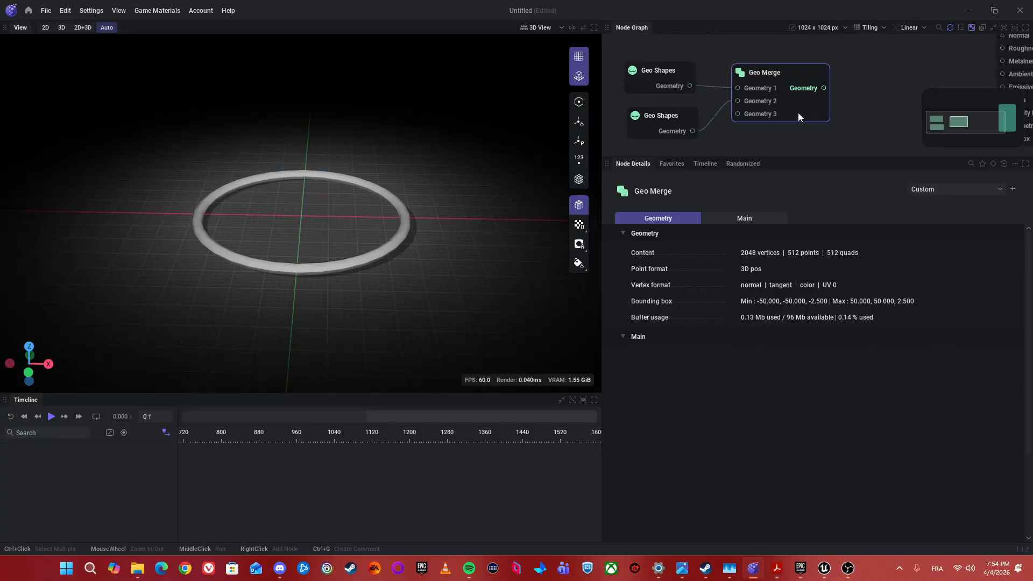
# Set the lower Geo Shapes node's scale to 80% and line up the Geo Merge node with the upper shape node
pyautogui.click(650, 114)
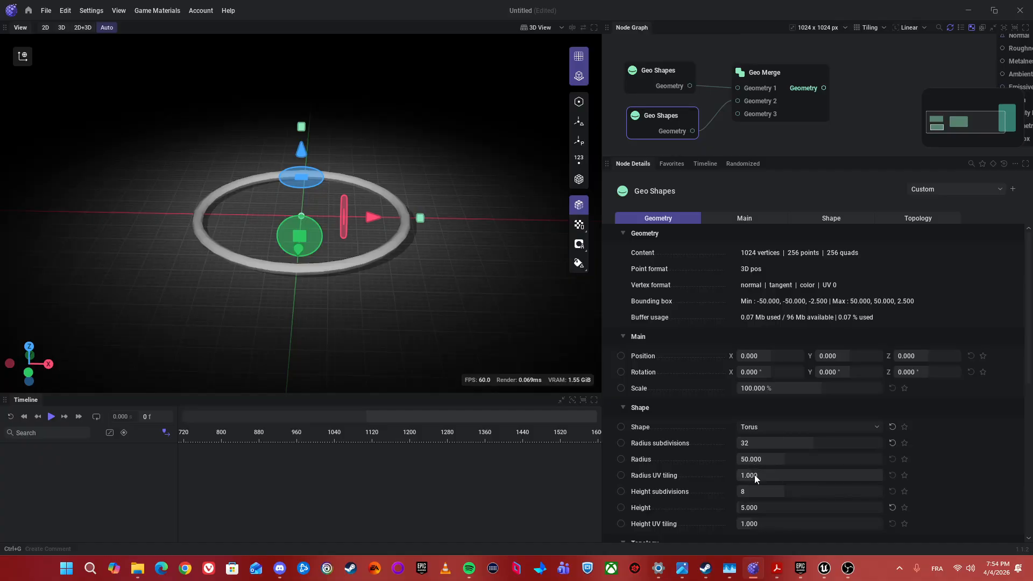
pyautogui.moveTo(799, 386); pyautogui.dragTo(780, 385)
pyautogui.click(799, 385)
pyautogui.press('Return')
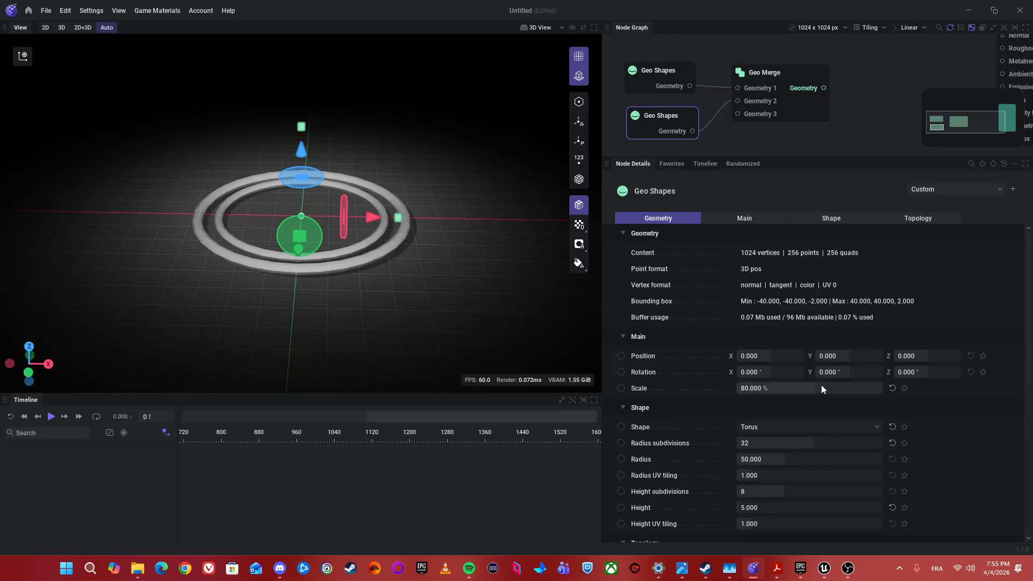
pyautogui.click(798, 116)
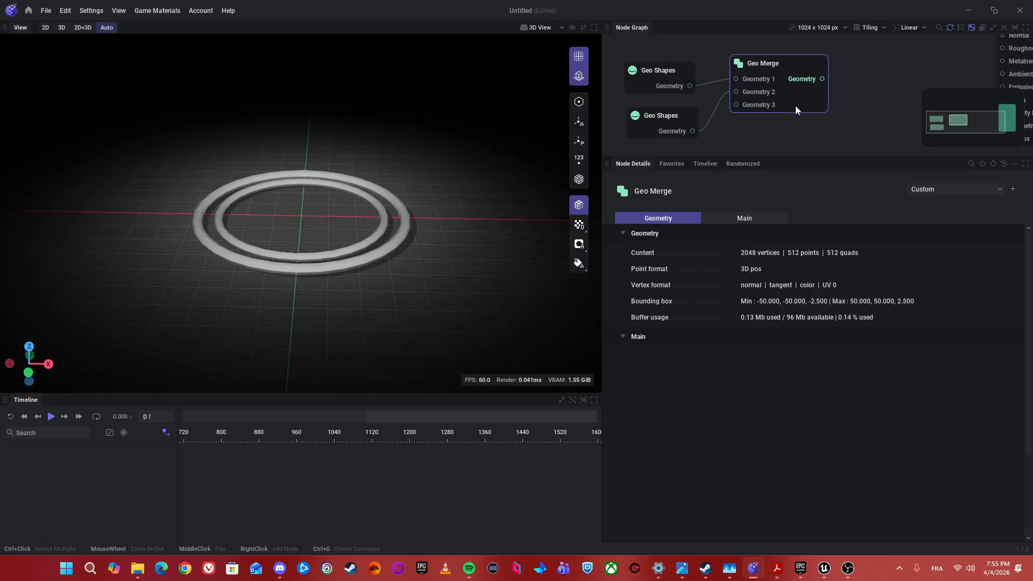
pyautogui.moveTo(795, 105); pyautogui.dragTo(792, 103)
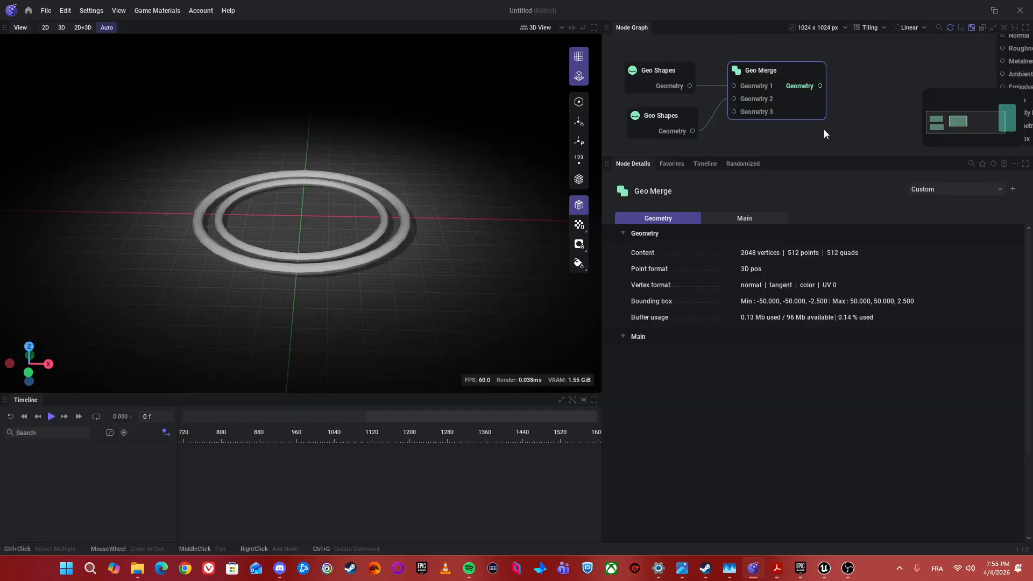
# Enable timeline animation for the Rotation of the upper Geo Shapes node
pyautogui.scroll(-3, 802, 140)
pyautogui.click(694, 75)
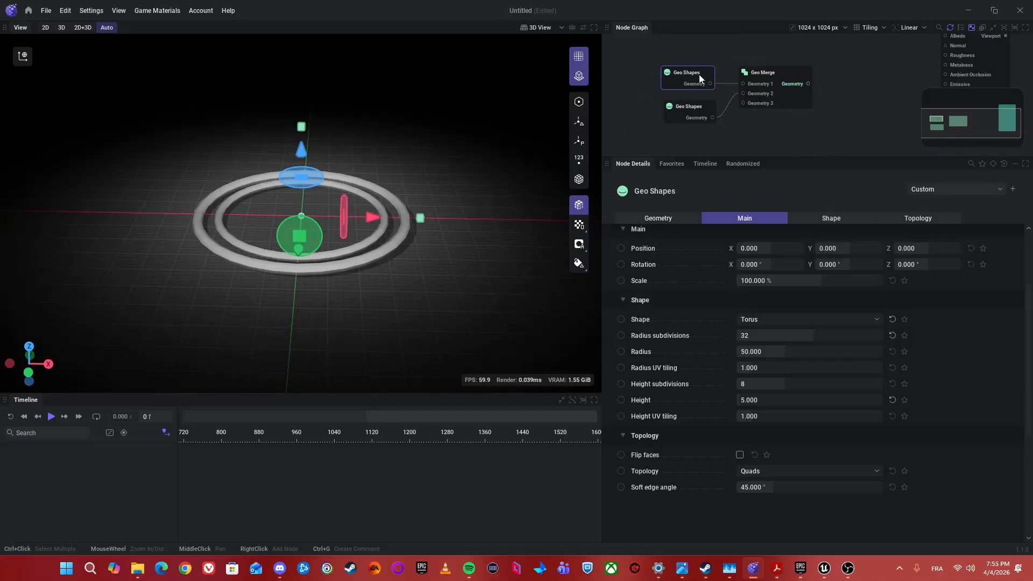
pyautogui.scroll(1, 688, 298)
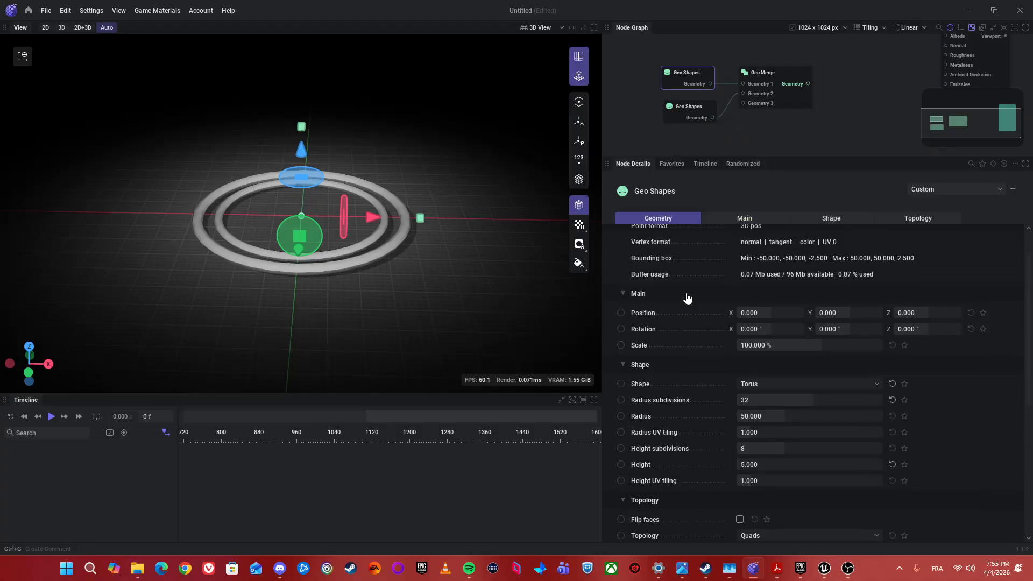
pyautogui.click(622, 330)
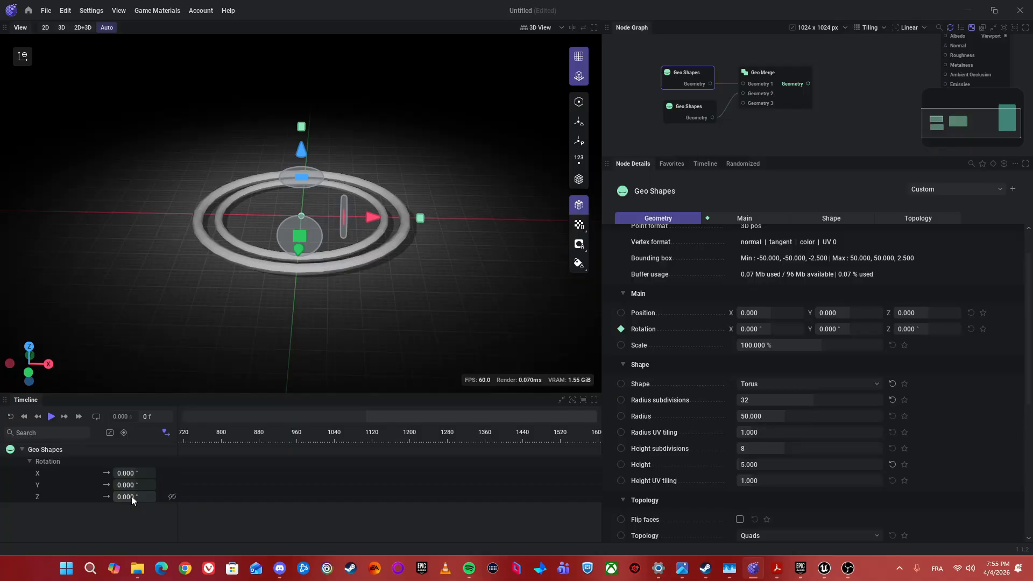
# Key the upper torus's X rotation at frame 0 with a value of about 80.4°
pyautogui.moveTo(131, 496); pyautogui.dragTo(78, 497)
pyautogui.click(173, 502)
pyautogui.moveTo(126, 473)
pyautogui.mouseDown()
pyautogui.moveTo(169, 473)
pyautogui.moveTo(146, 486)
pyautogui.moveTo(199, 486)
pyautogui.moveTo(123, 486)
pyautogui.mouseUp()
pyautogui.hotkey('ctrl', 'z')
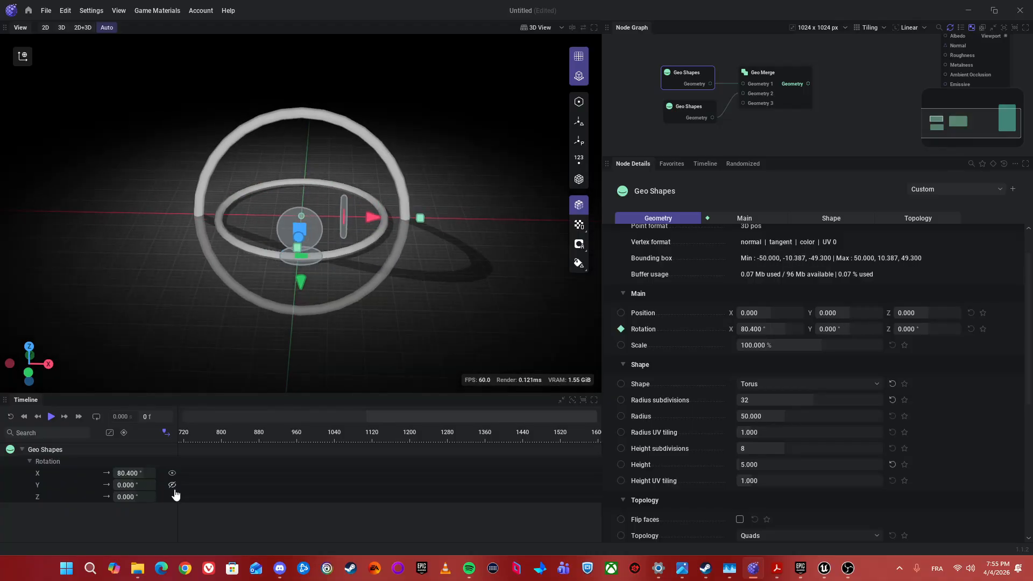
# Select the X rotation keyframe at frame 0 and change its value to 0°
pyautogui.click(134, 473)
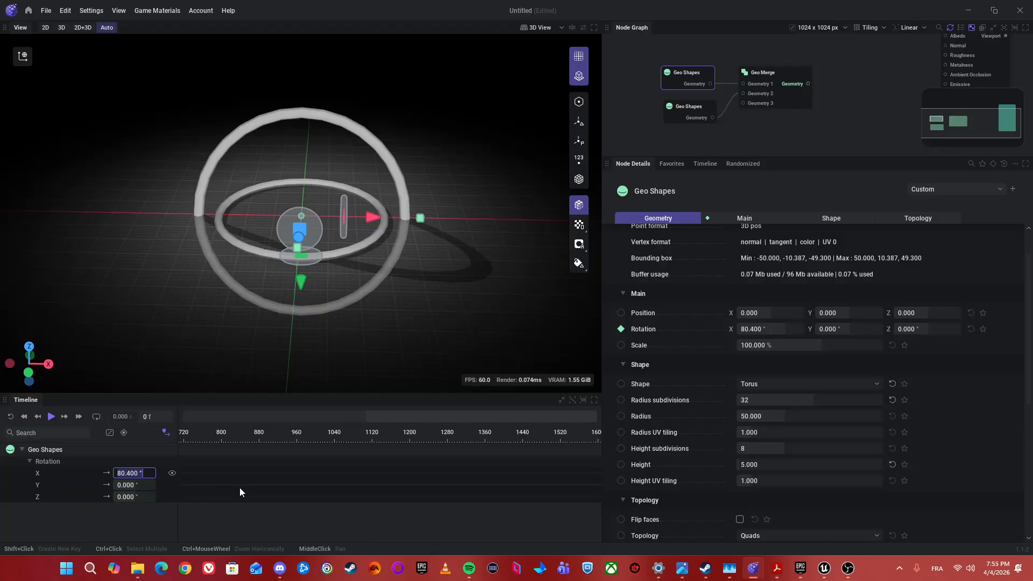
pyautogui.press('BackSpace')
pyautogui.click(263, 516)
pyautogui.press('space')
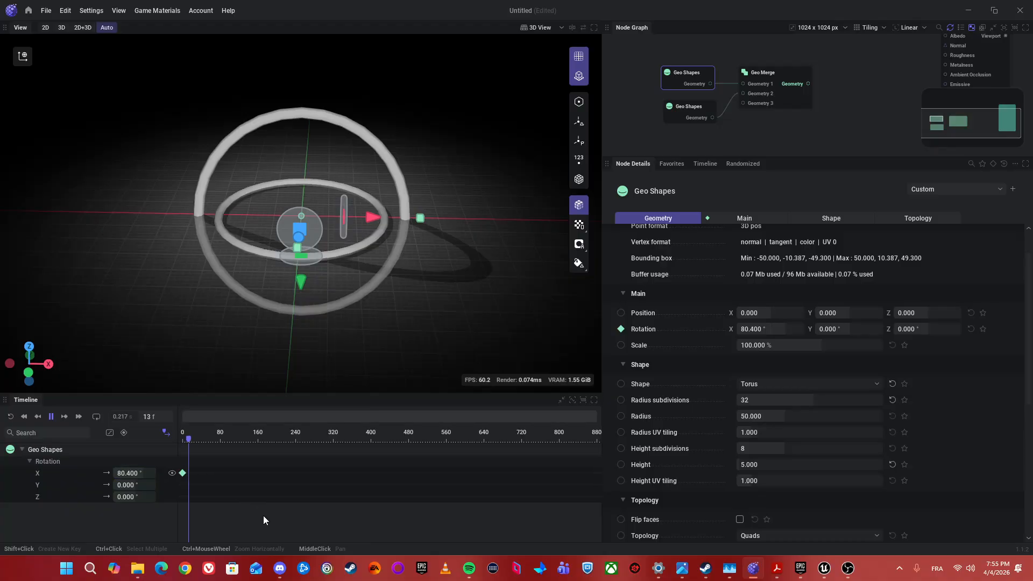
pyautogui.press('space')
pyautogui.click(182, 474)
pyautogui.moveTo(186, 474)
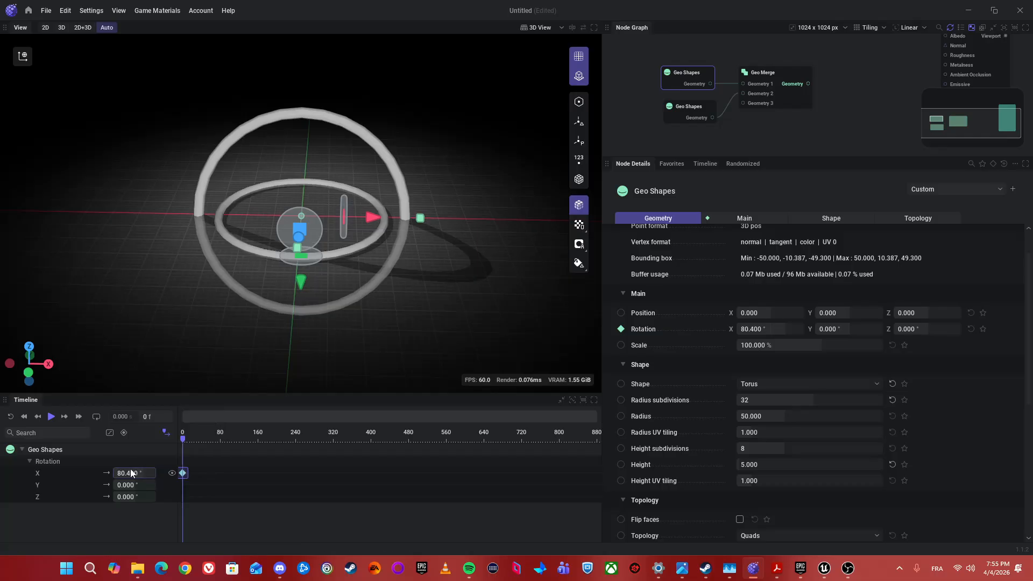
pyautogui.write('0')
pyautogui.press('Return')
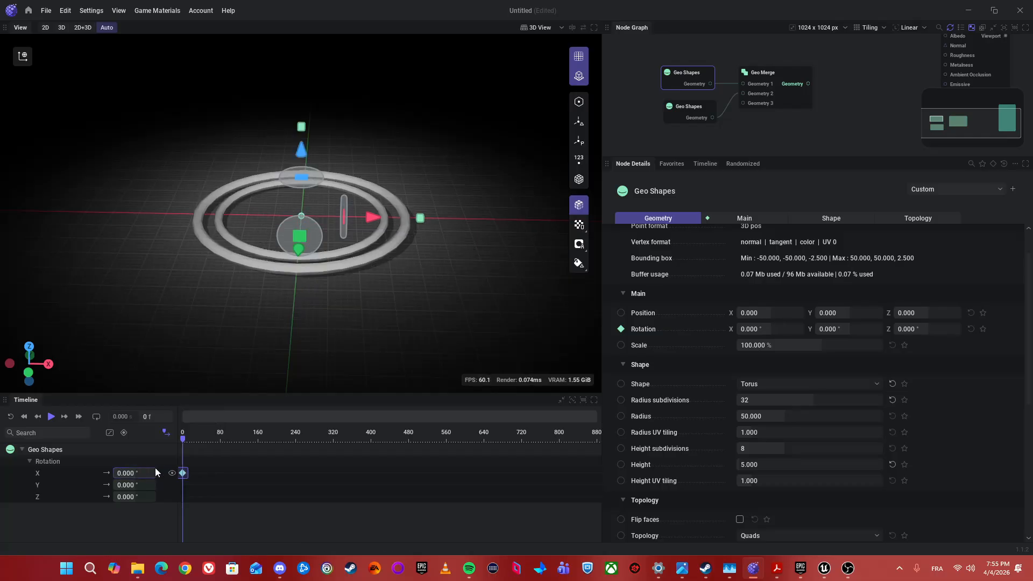
# Try giving the X rotation a value of 180° at frame 64, and undo the last two rotation changes
pyautogui.click(150, 417)
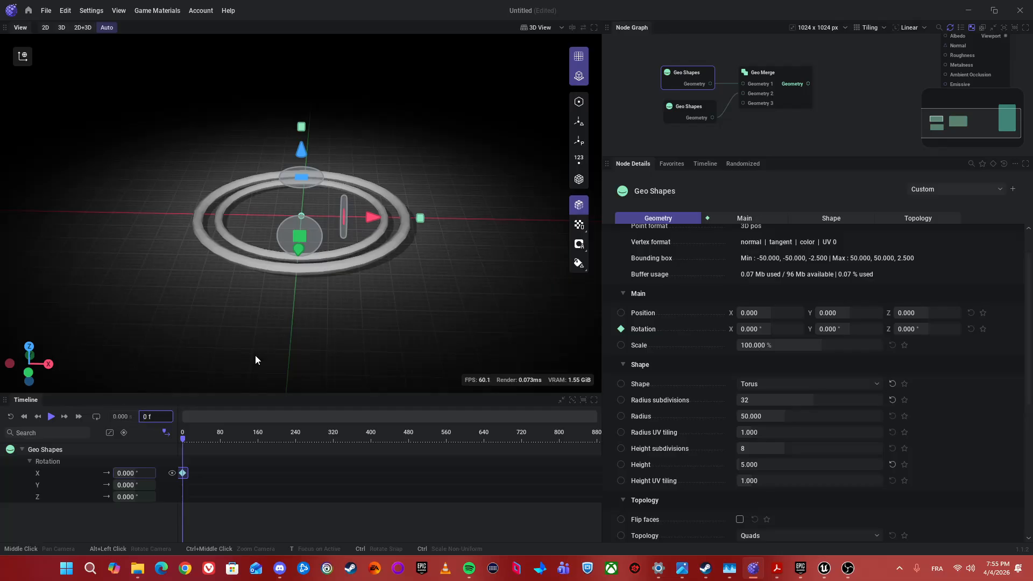
pyautogui.write('64')
pyautogui.press('Return')
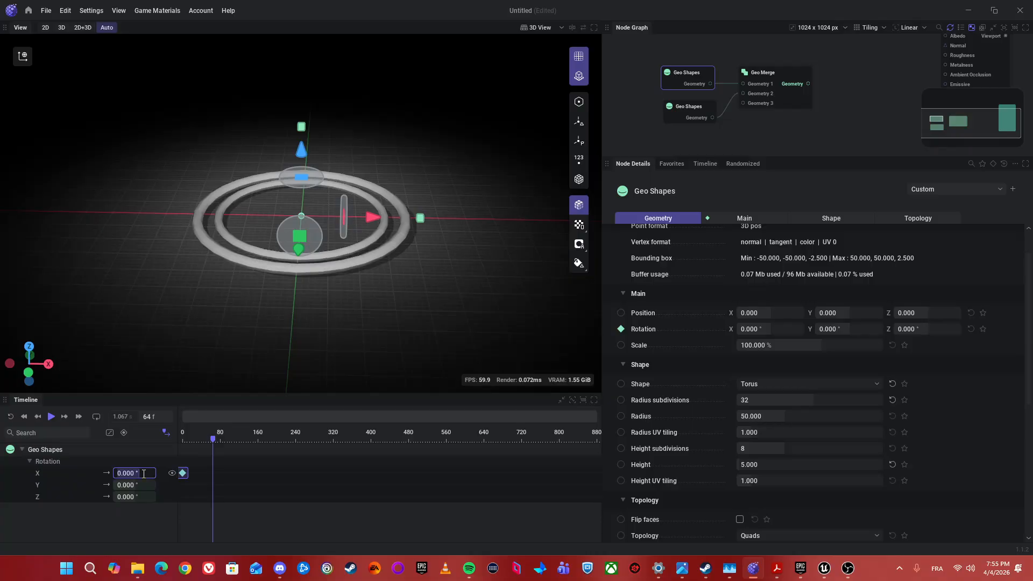
pyautogui.write('180')
pyautogui.press('Return')
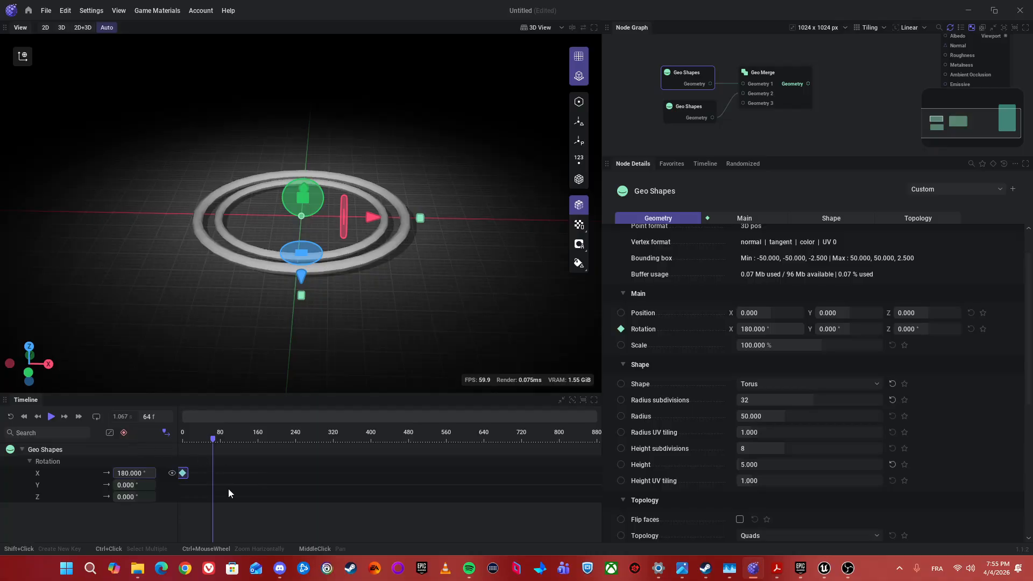
pyautogui.moveTo(186, 478)
pyautogui.hotkey('ctrl', 'z')
pyautogui.hotkey('ctrl', 'z')
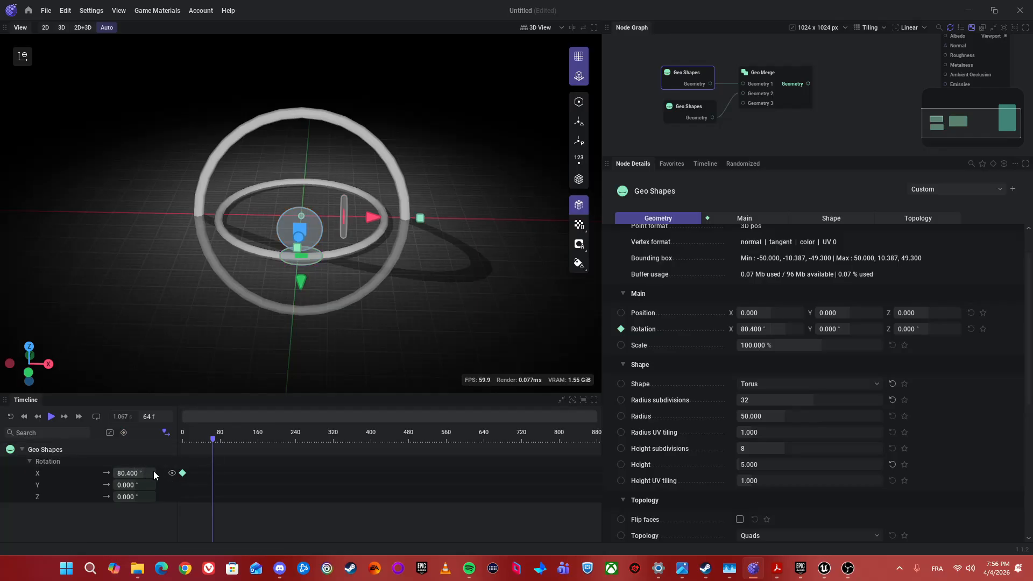
# Set the upper torus's X rotation keyframe at frame 0 to 0°
pyautogui.click(183, 473)
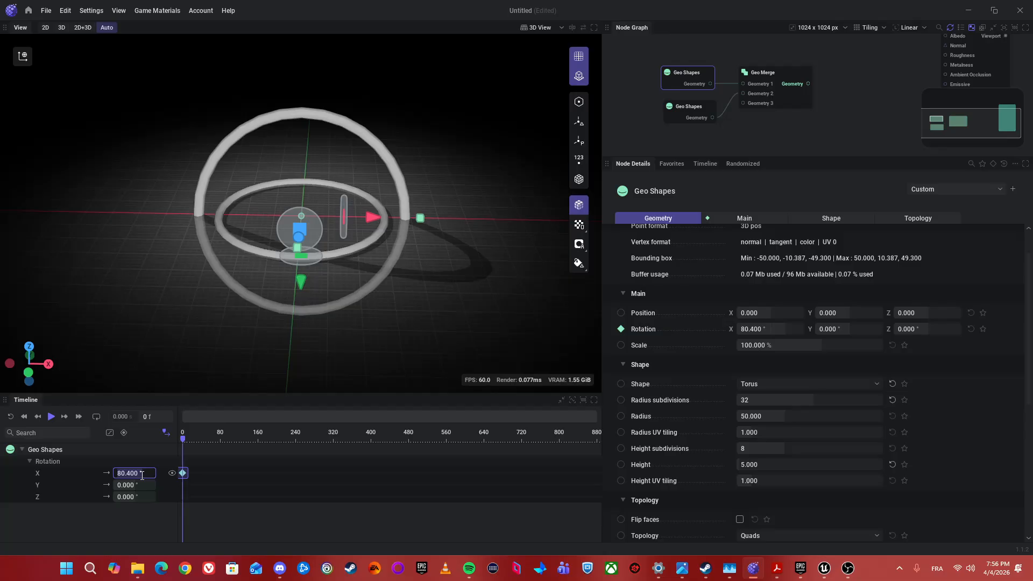
pyautogui.write('0')
pyautogui.press('Return')
# Try setting the X rotation to 180° with the playhead moved to frame 69
pyautogui.click(155, 419)
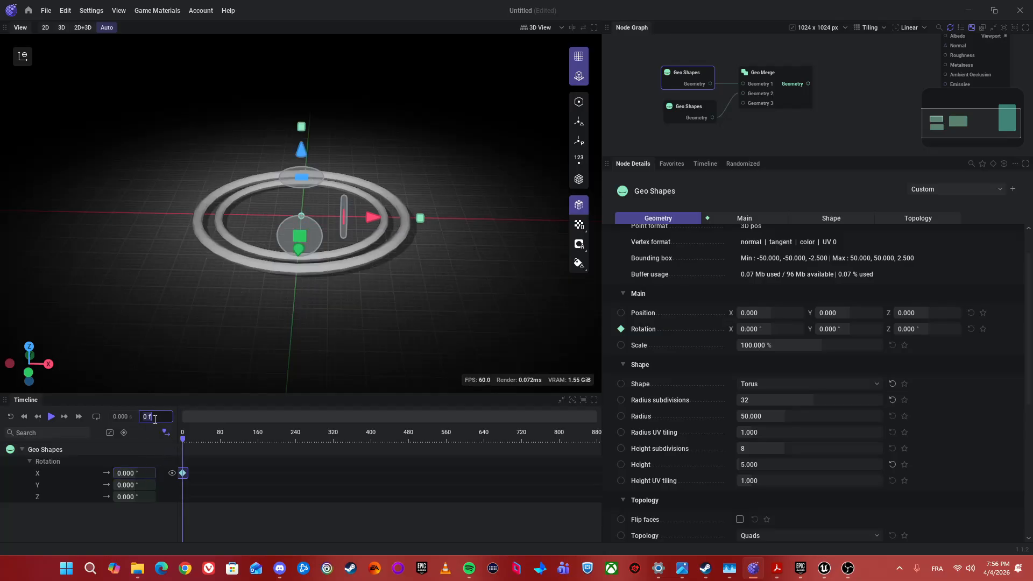
pyautogui.write('64')
pyautogui.press('Return')
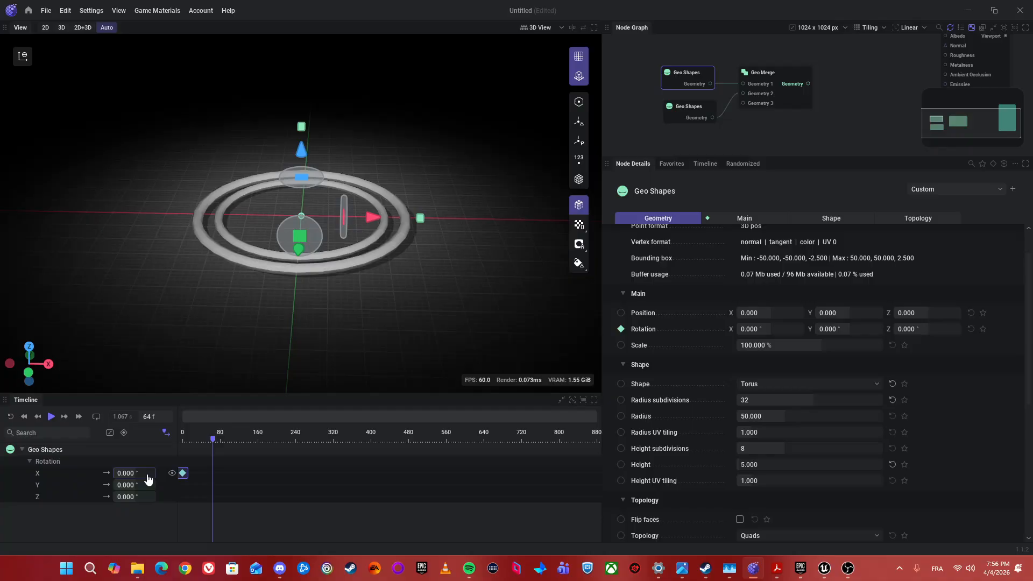
pyautogui.click(215, 440)
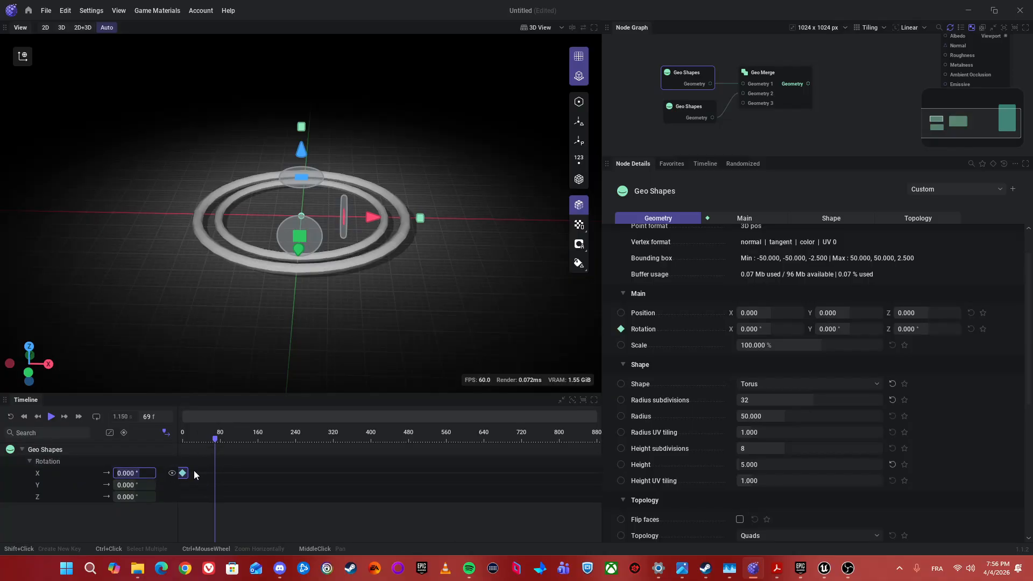
pyautogui.hotkey('ctrl', 'a')
pyautogui.write('180')
pyautogui.press('Return')
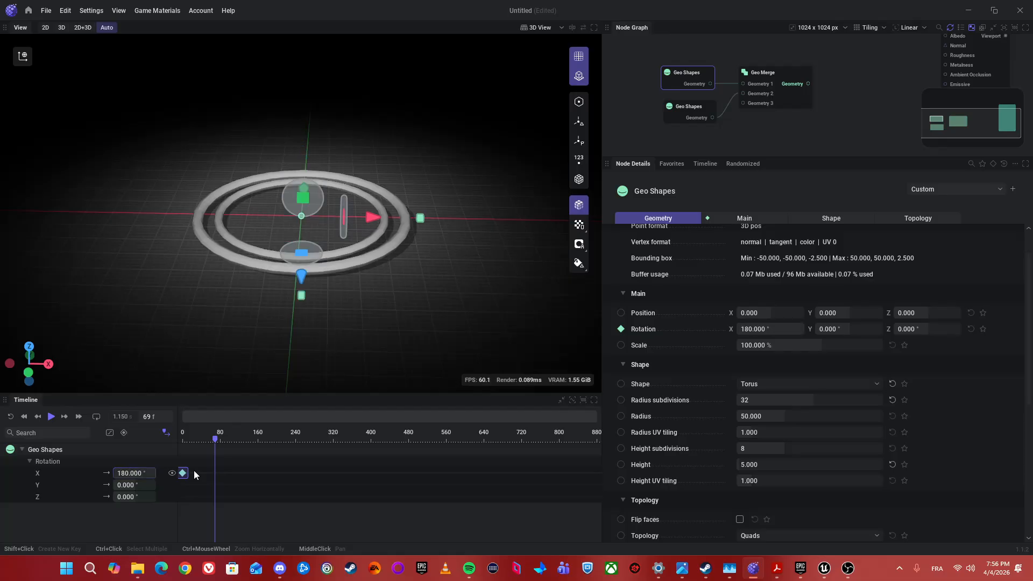
# Try an X rotation of 90° at frame 74, and undo the last two rotation changes
pyautogui.click(220, 441)
pyautogui.click(124, 432)
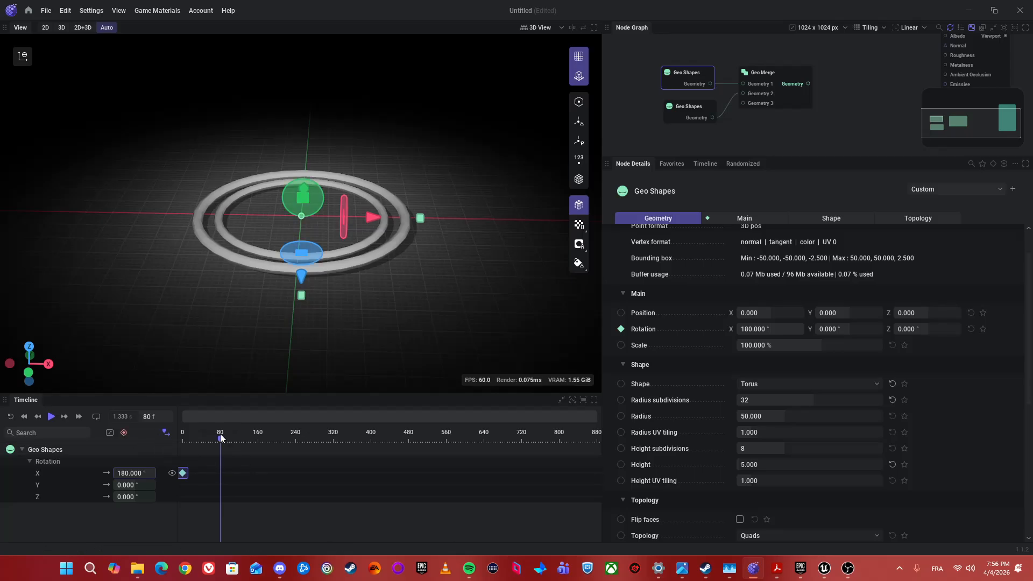
pyautogui.moveTo(220, 437); pyautogui.dragTo(218, 437)
pyautogui.click(135, 473)
pyautogui.write('9')
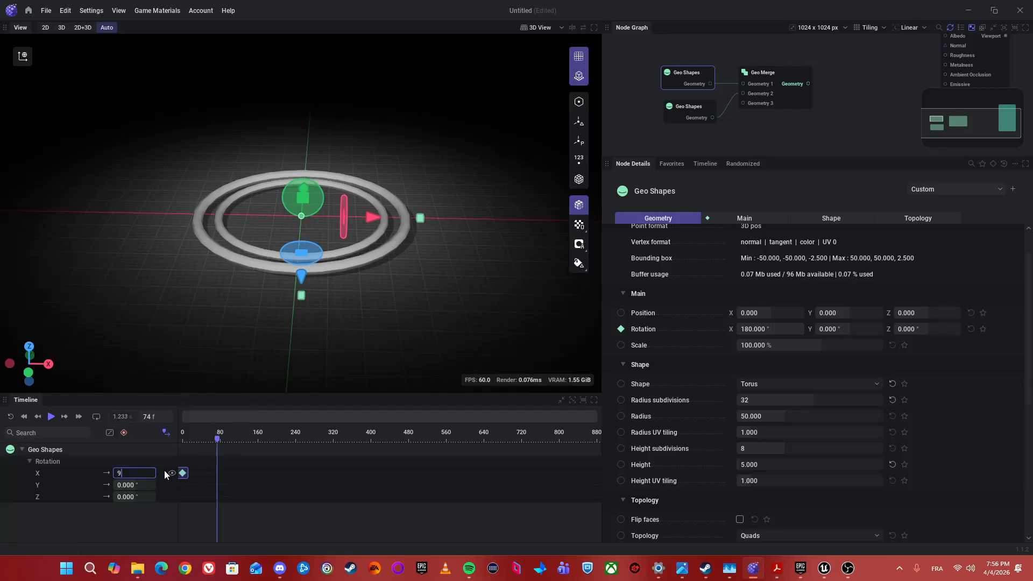
pyautogui.write('0')
pyautogui.press('Return')
pyautogui.hotkey('ctrl', 'z')
pyautogui.hotkey('ctrl', 'z')
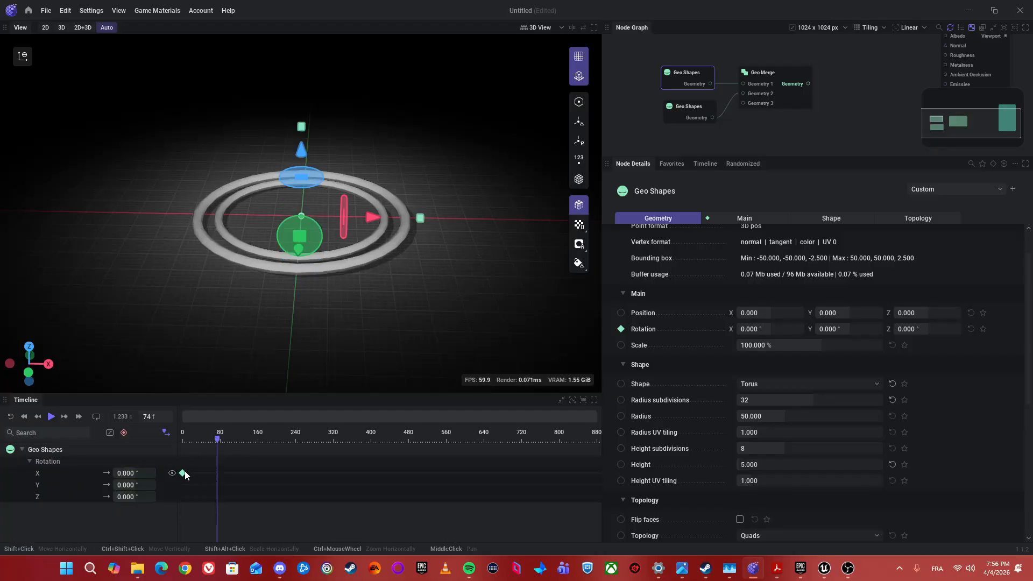
# Add a second keyframe on the X rotation track and place it at frame 64
pyautogui.click(182, 473)
pyautogui.keyDown('shift'); pyautogui.click(221, 473); pyautogui.keyUp('shift')
pyautogui.rightClick(221, 473)
pyautogui.moveTo(233, 477)
pyautogui.click(234, 451)
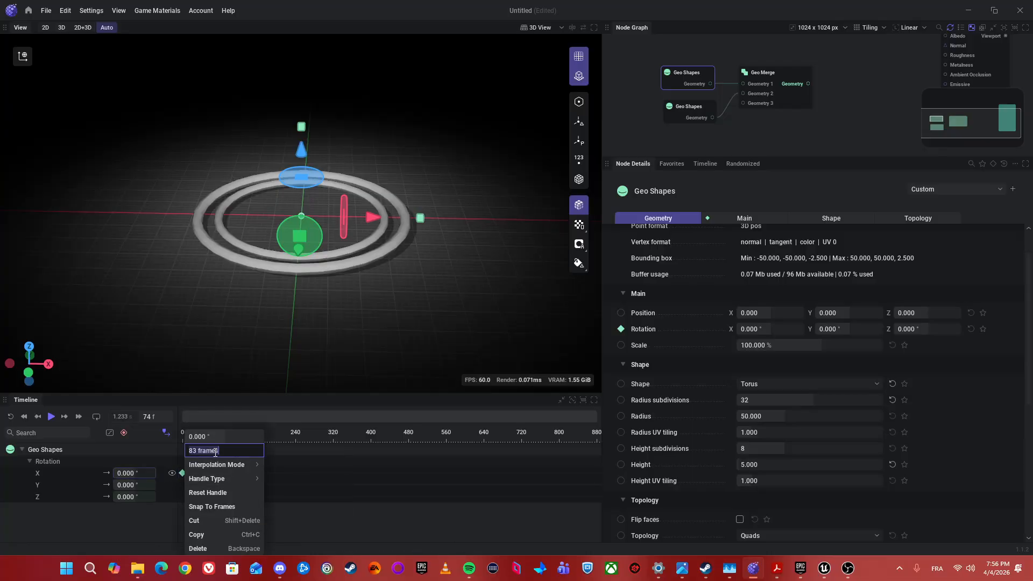
pyautogui.write('64')
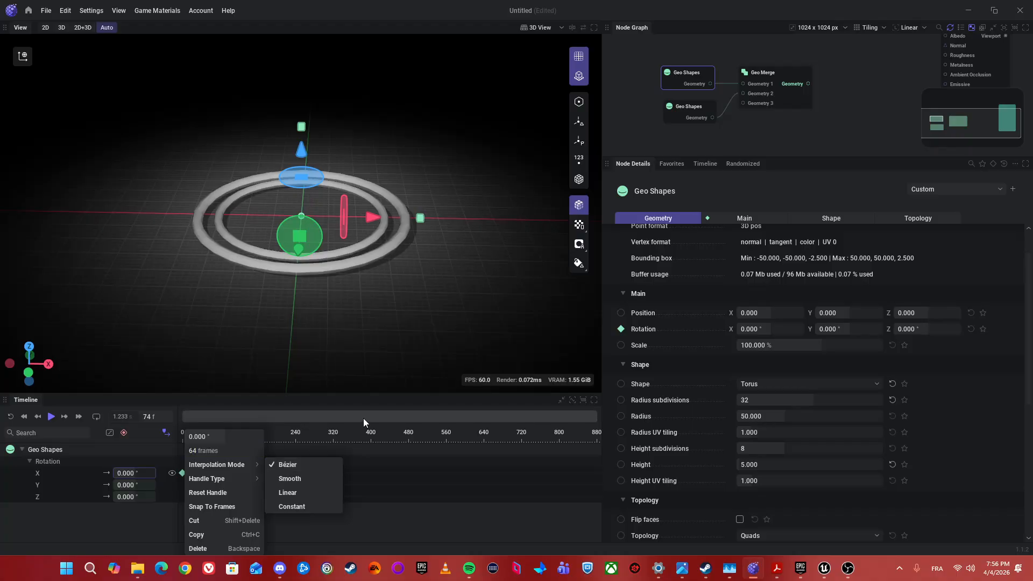
pyautogui.press('Return')
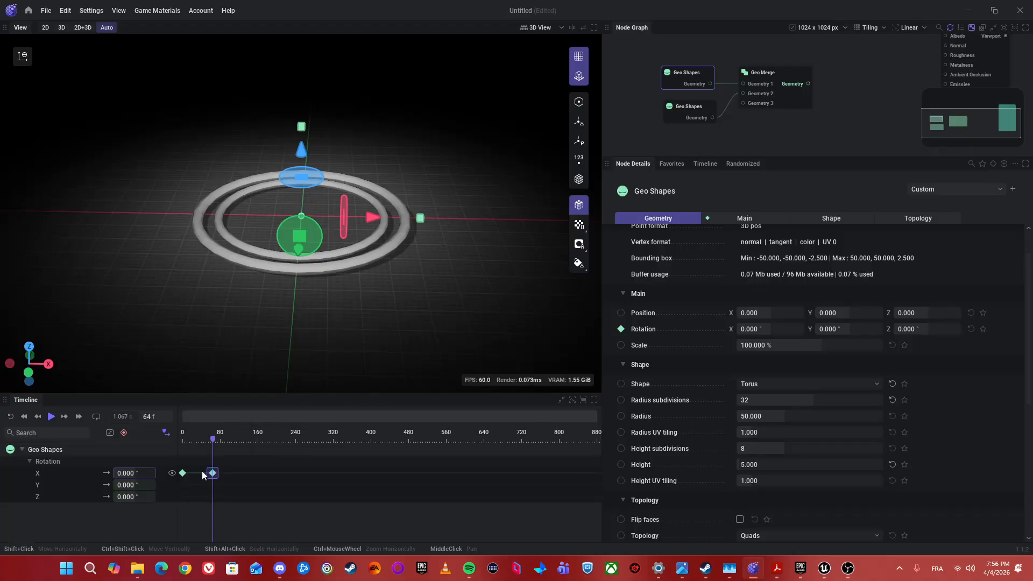
# Set the X rotation at the frame 64 keyframe to 180° and play the animation from frame 0
pyautogui.click(132, 474)
pyautogui.write('180')
pyautogui.press('Return')
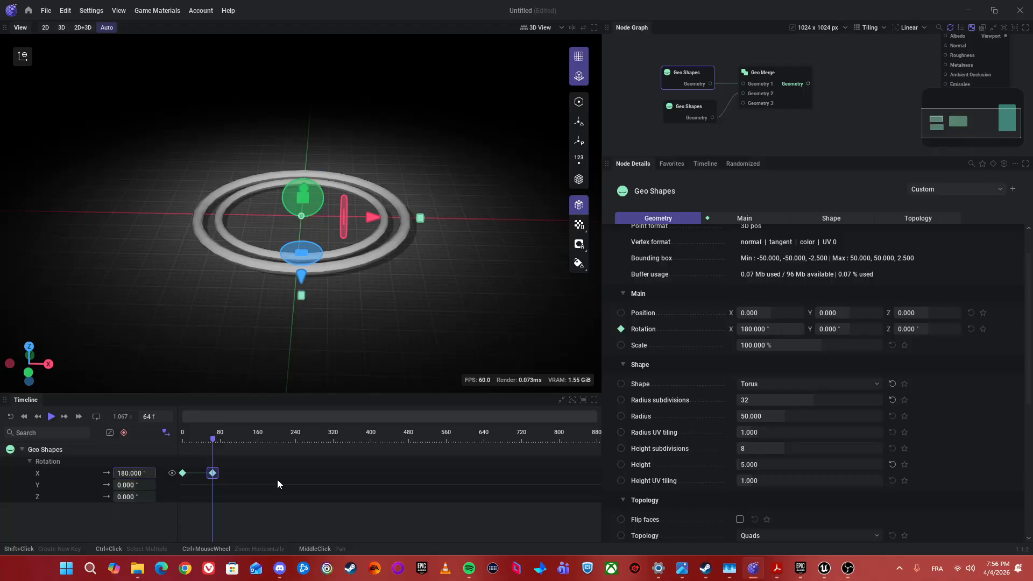
pyautogui.moveTo(213, 440); pyautogui.dragTo(148, 454)
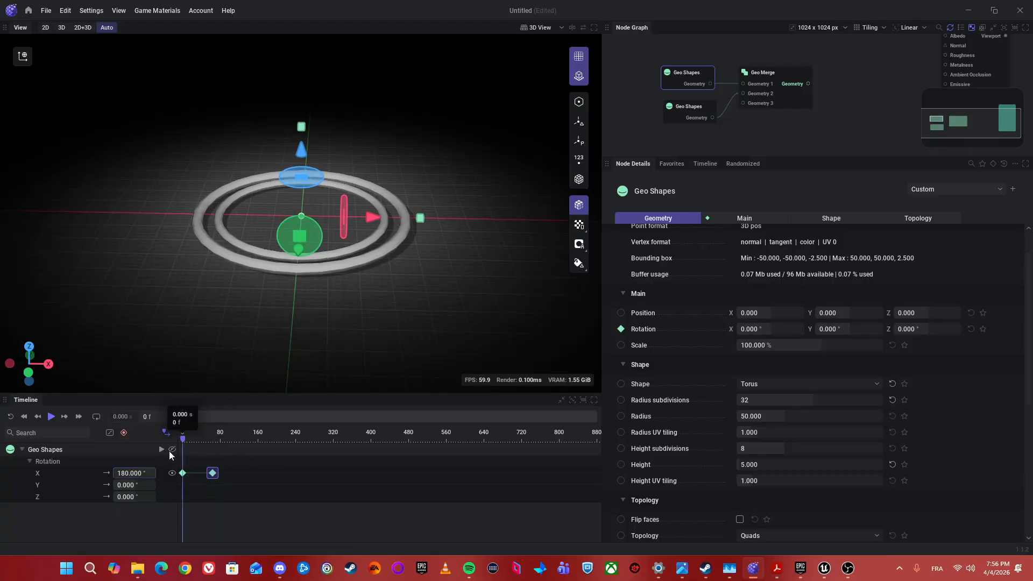
pyautogui.press('space')
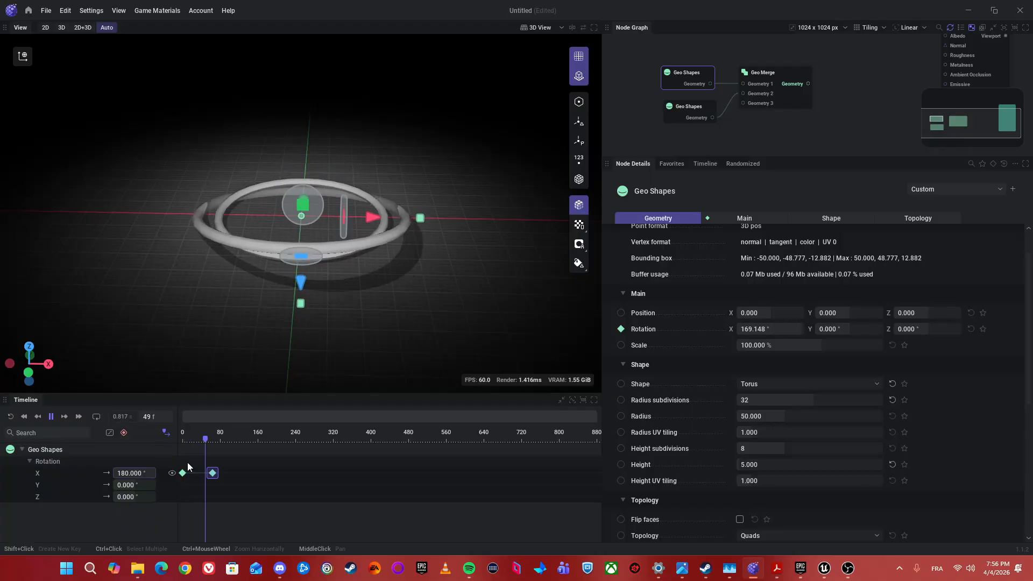
# Stop the playback, enable keyframing on the second torus's rotation, and set its Y rotation keyframe at frame 0 to 0°
pyautogui.press('space')
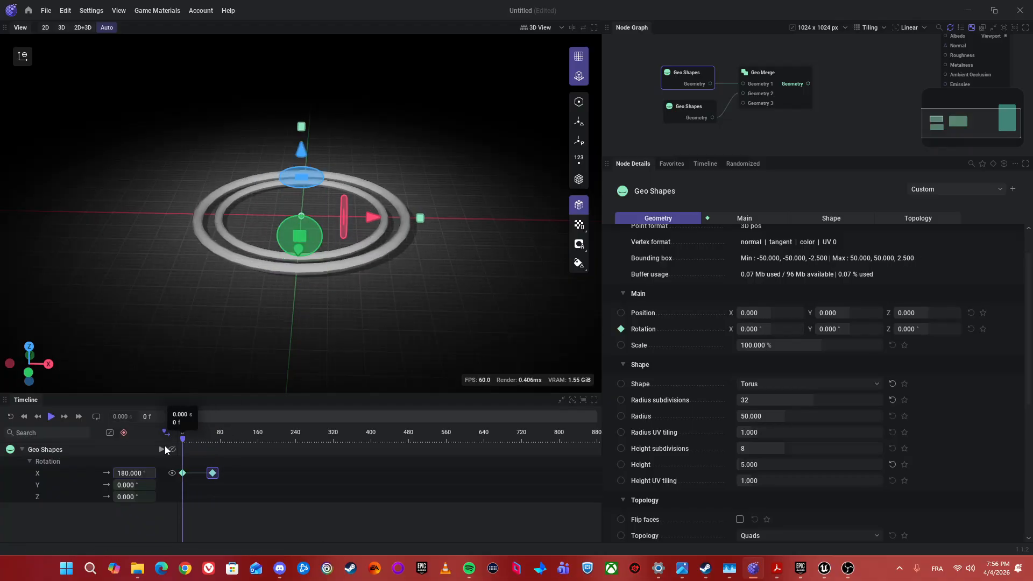
pyautogui.click(692, 107)
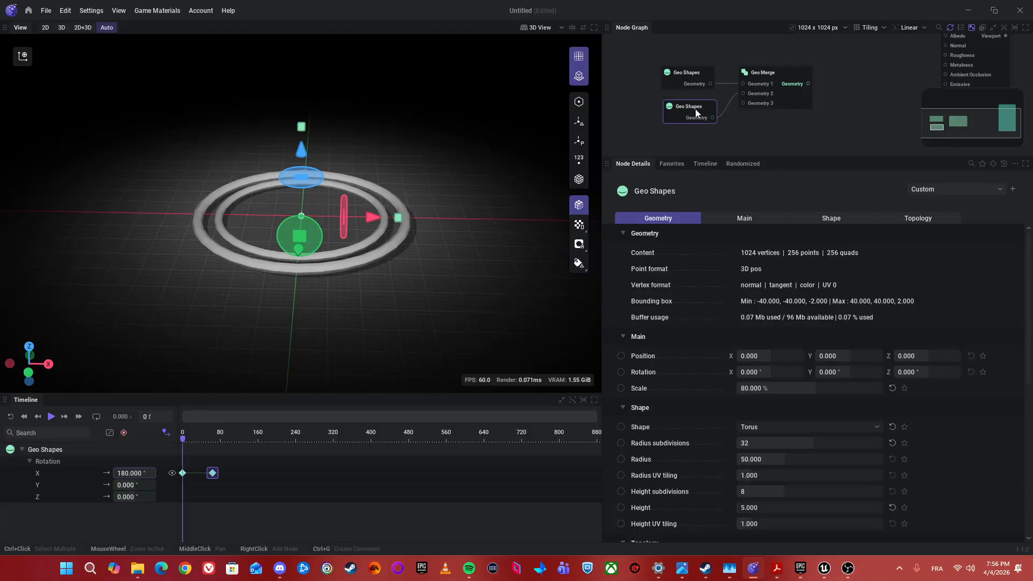
pyautogui.click(621, 372)
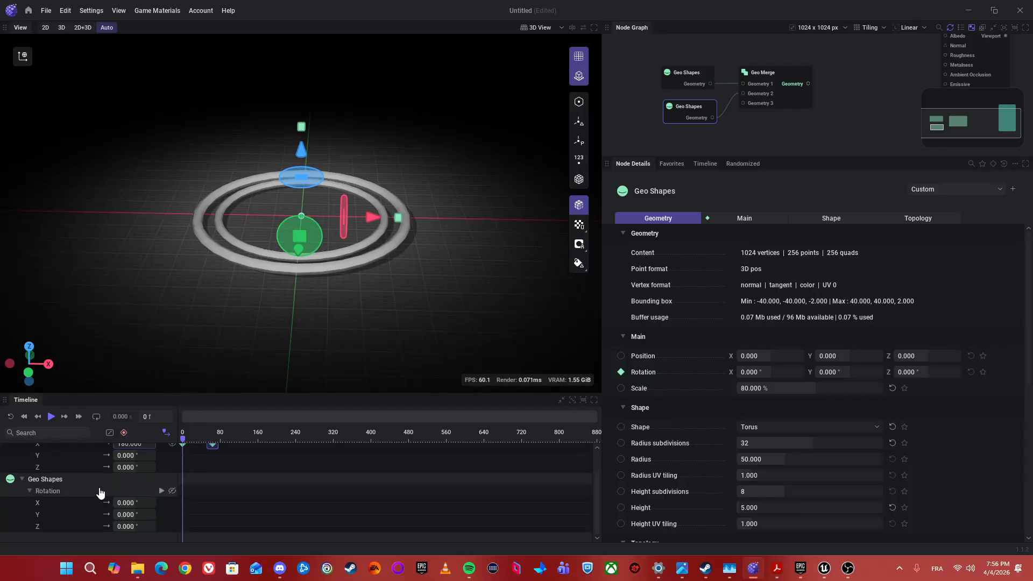
pyautogui.scroll(-1, 99, 484)
pyautogui.moveTo(118, 514); pyautogui.dragTo(177, 515)
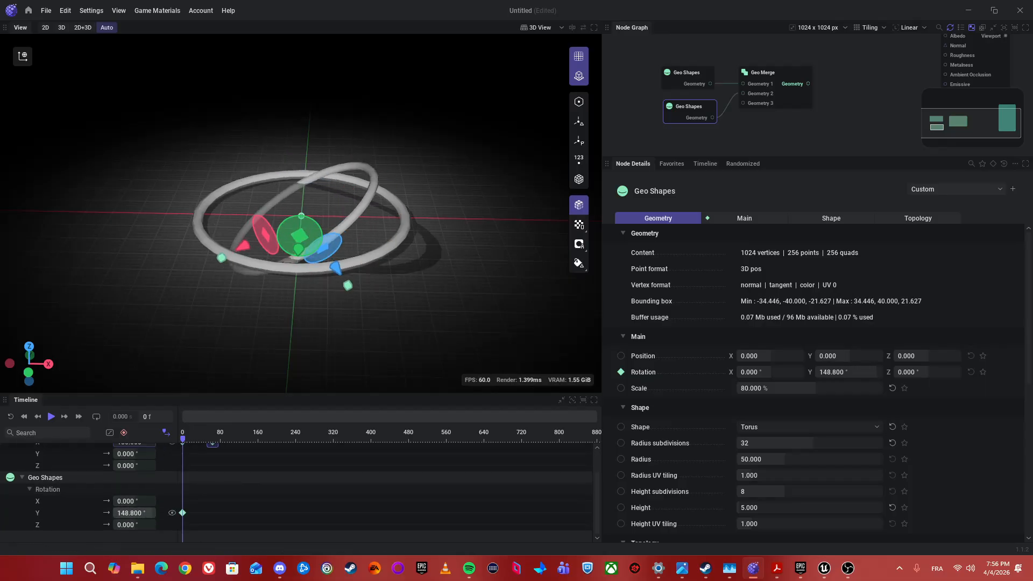
pyautogui.doubleClick(128, 514)
pyautogui.write('0')
pyautogui.press('Return')
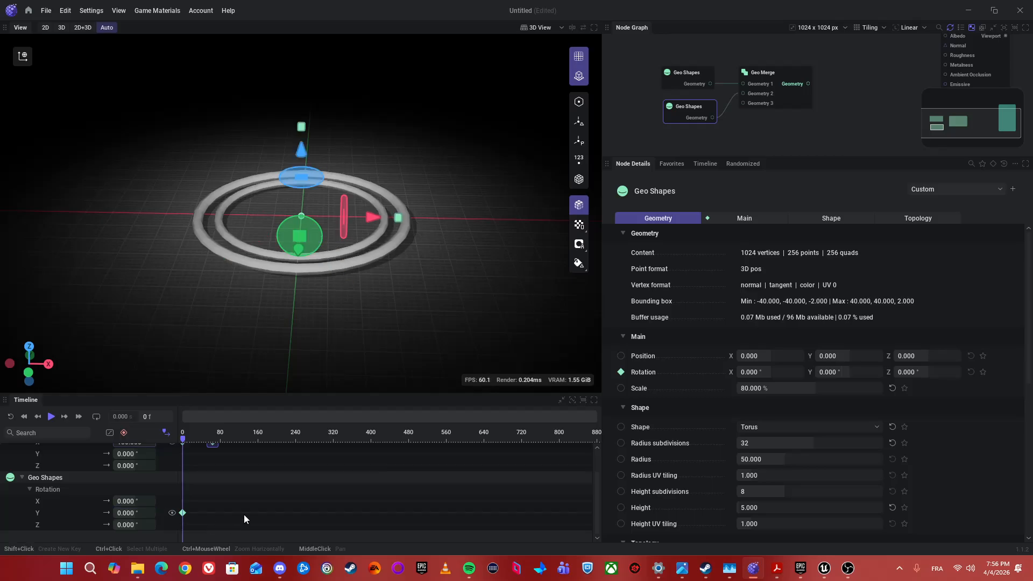
# Add a second keyframe on the smaller torus's Y rotation track and set its value to 180°
pyautogui.click(210, 518)
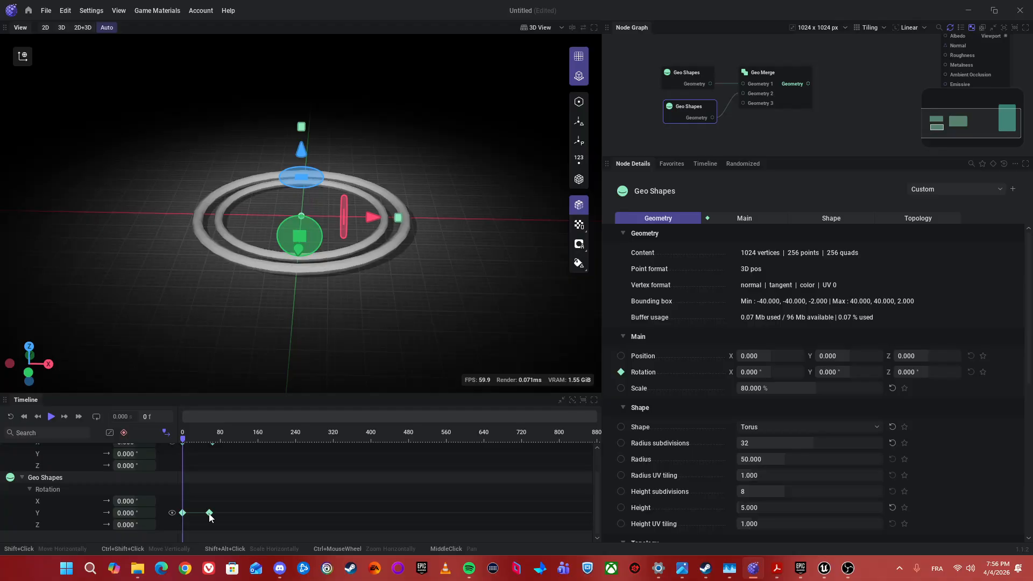
pyautogui.keyDown('shift'); pyautogui.click(210, 513); pyautogui.keyUp('shift')
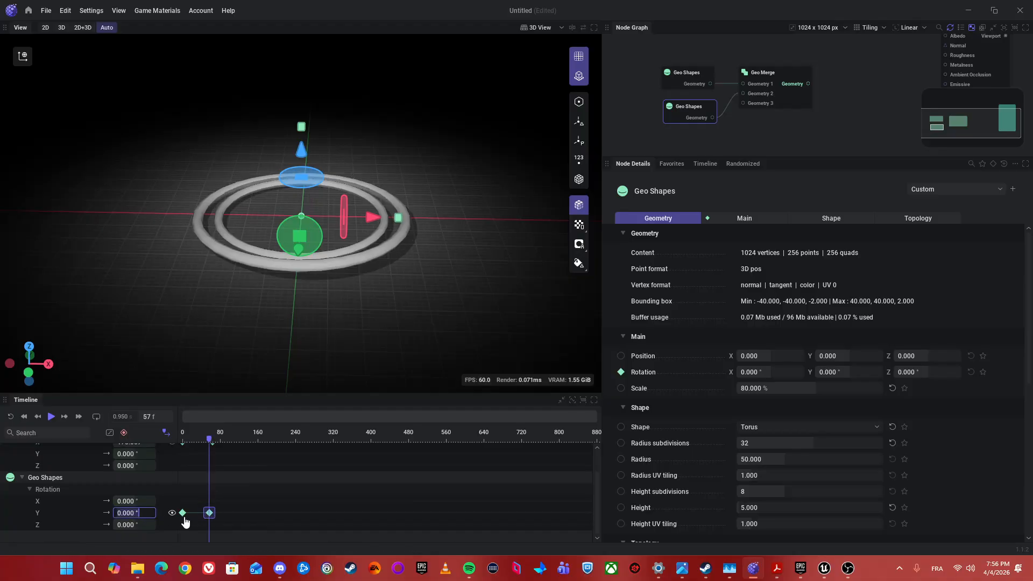
pyautogui.write('180')
pyautogui.press('Return')
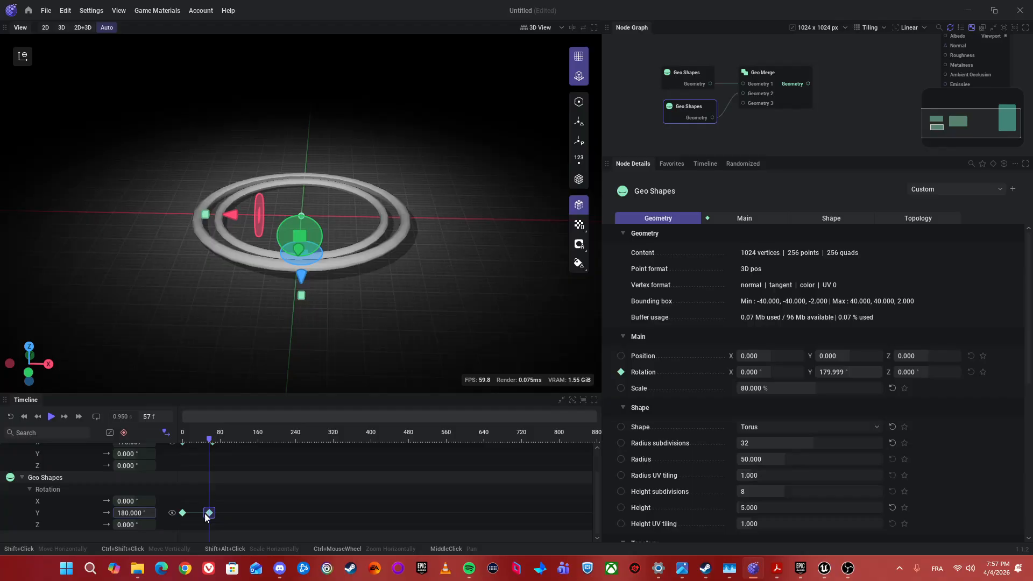
# Place the smaller torus's 180° Y rotation keyframe at frame 64
pyautogui.rightClick(210, 514)
pyautogui.click(202, 452)
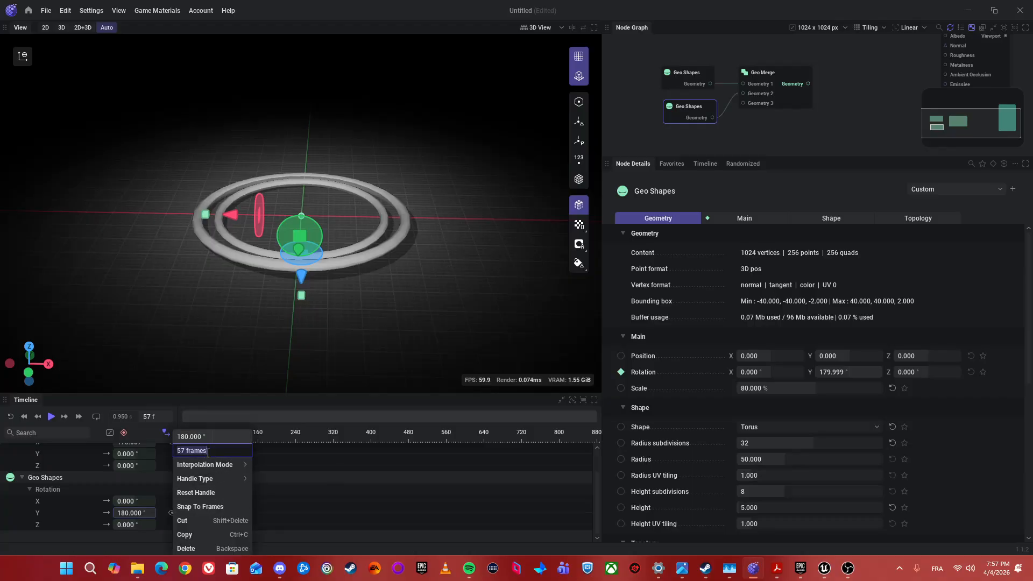
pyautogui.click(156, 451)
pyautogui.rightClick(210, 514)
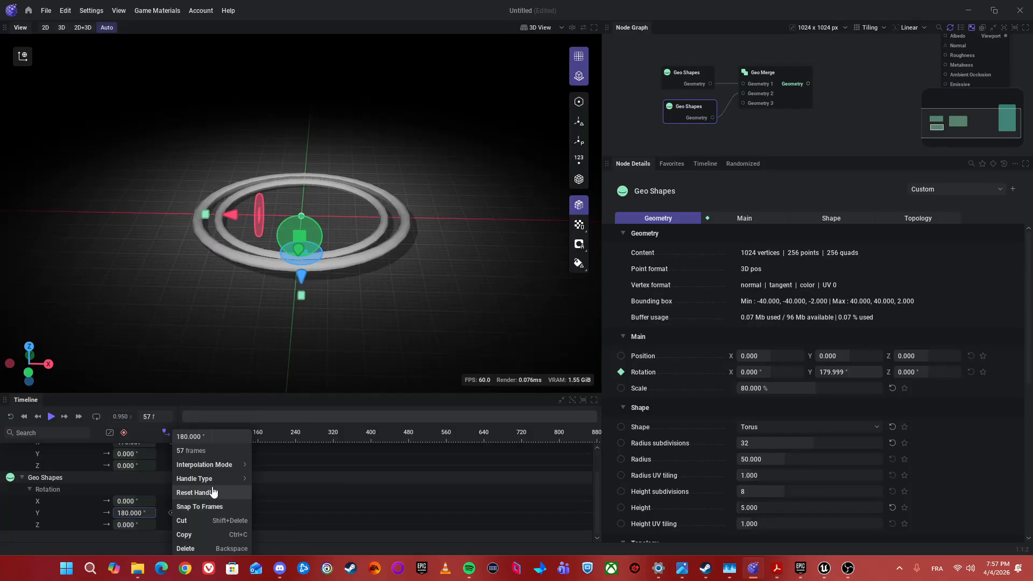
pyautogui.click(211, 451)
pyautogui.write('64')
pyautogui.press('Return')
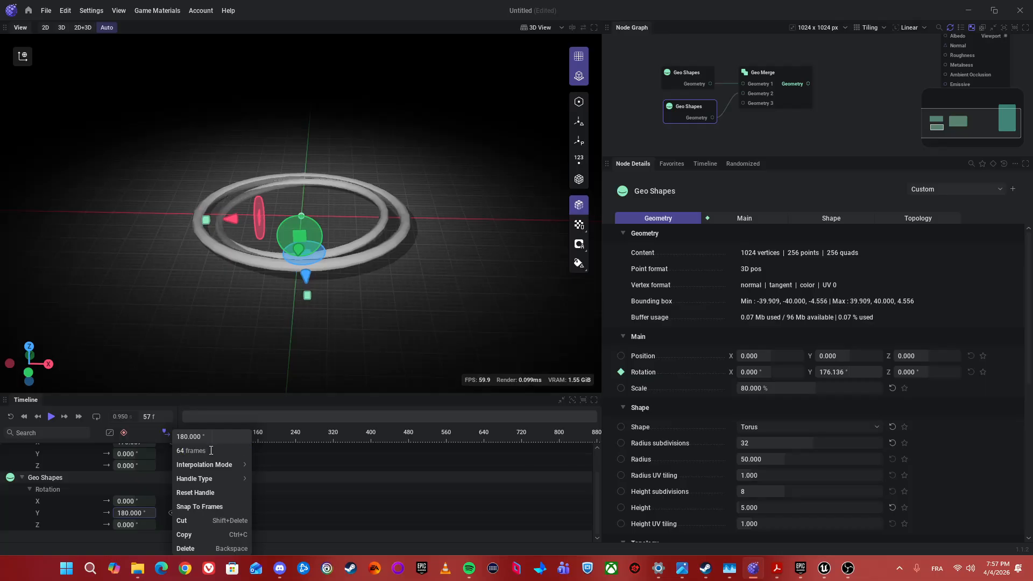
# Turn on timeline looping with the loop region ending at frame 64, and play the animation from the start
pyautogui.click(96, 417)
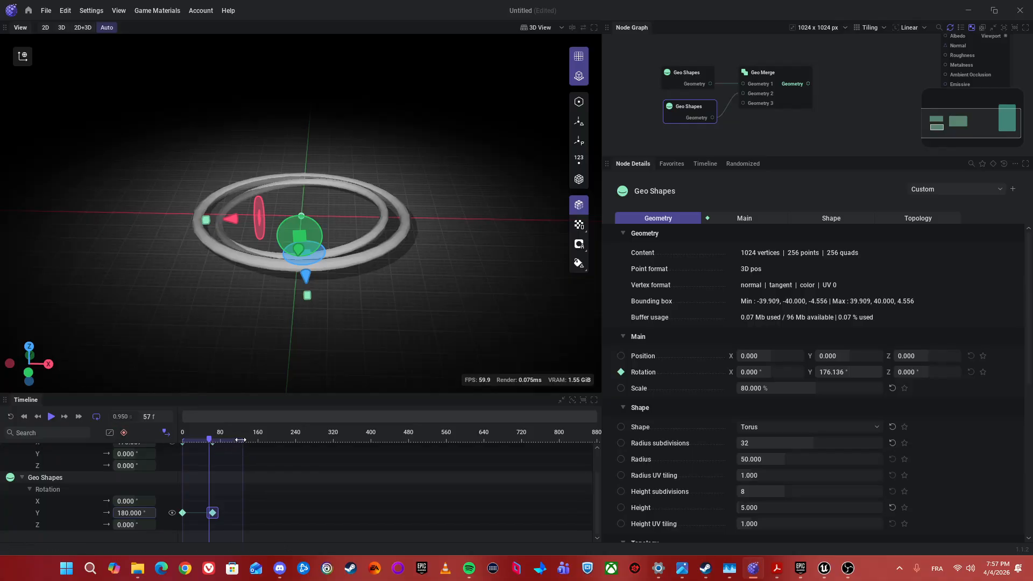
pyautogui.click(276, 451)
pyautogui.click(360, 498)
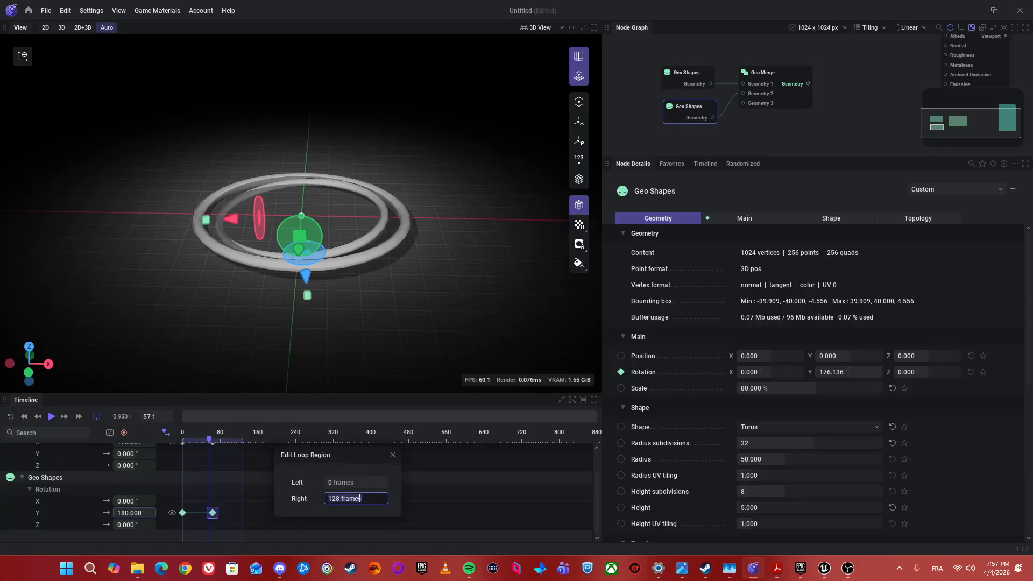
pyautogui.write('64')
pyautogui.press('Return')
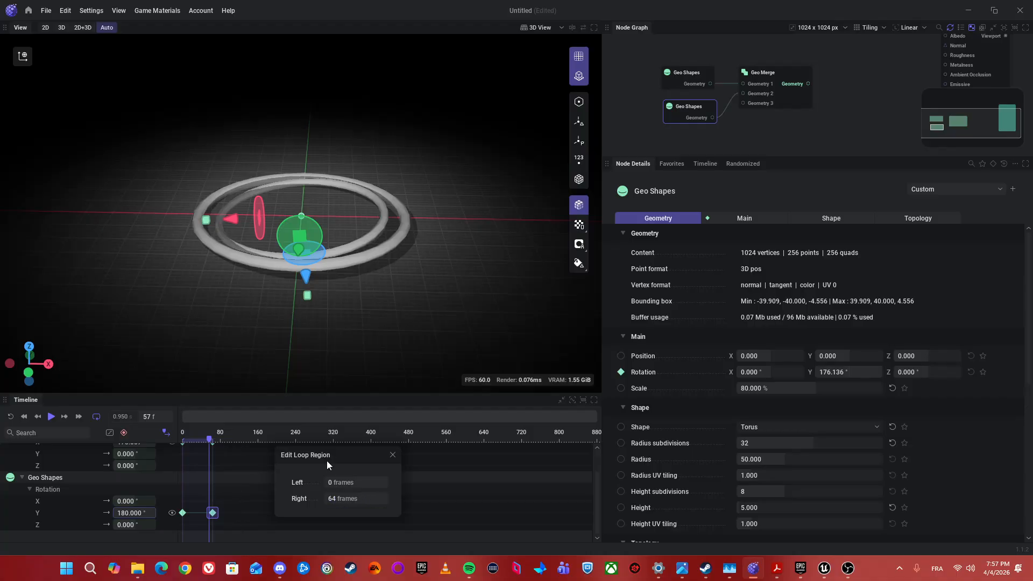
pyautogui.press('r')
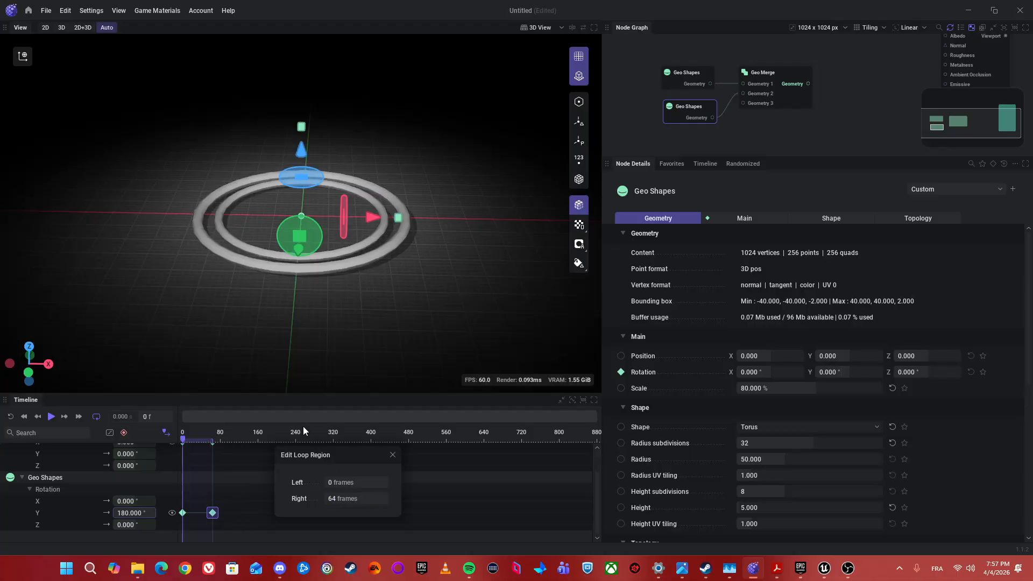
pyautogui.click(393, 453)
pyautogui.press('space')
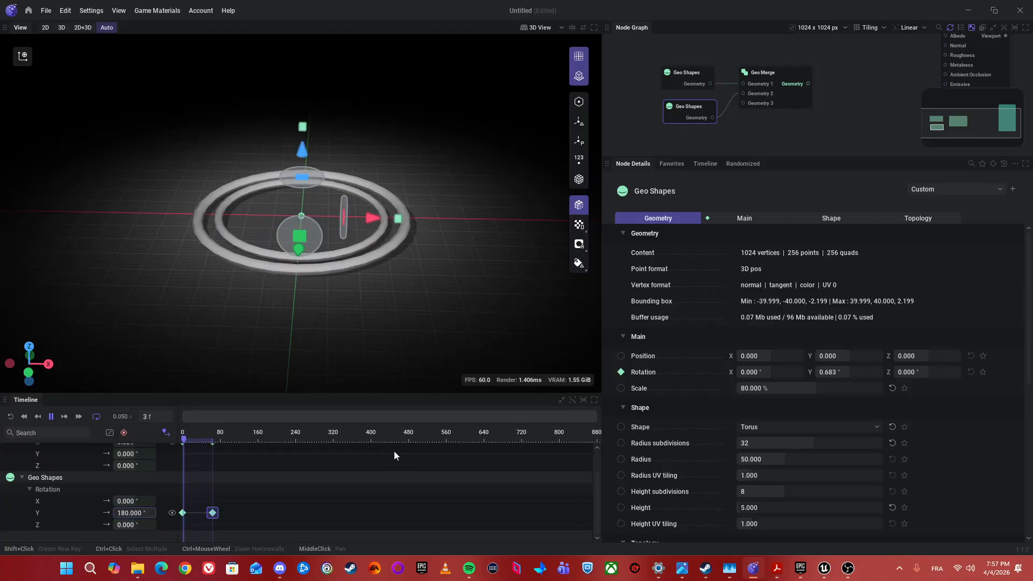
# Examine the rotation animation curves in an enlarged timeline, and return to the keyframe track display
pyautogui.click(110, 434)
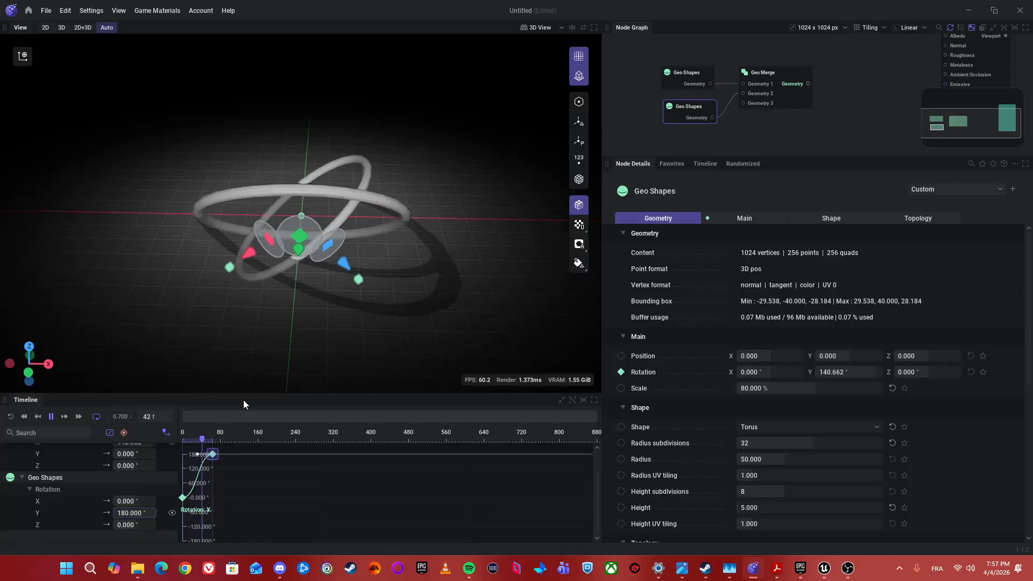
pyautogui.moveTo(243, 396); pyautogui.dragTo(235, 275)
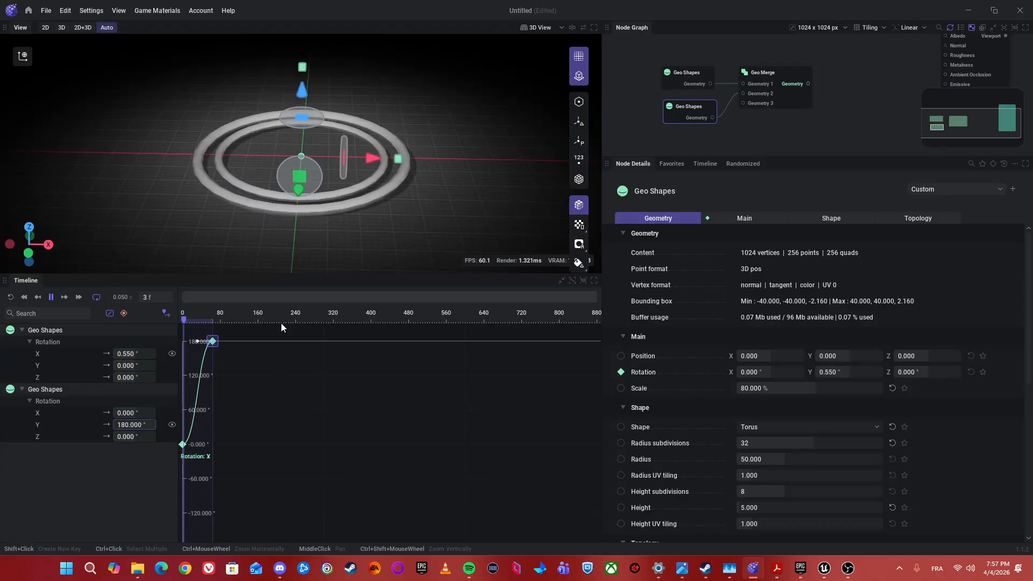
pyautogui.keyDown('ctrl'); pyautogui.scroll(5, 214, 399); pyautogui.keyUp('ctrl')
pyautogui.keyDown('ctrl'); pyautogui.scroll(1, 229, 401); pyautogui.keyUp('ctrl')
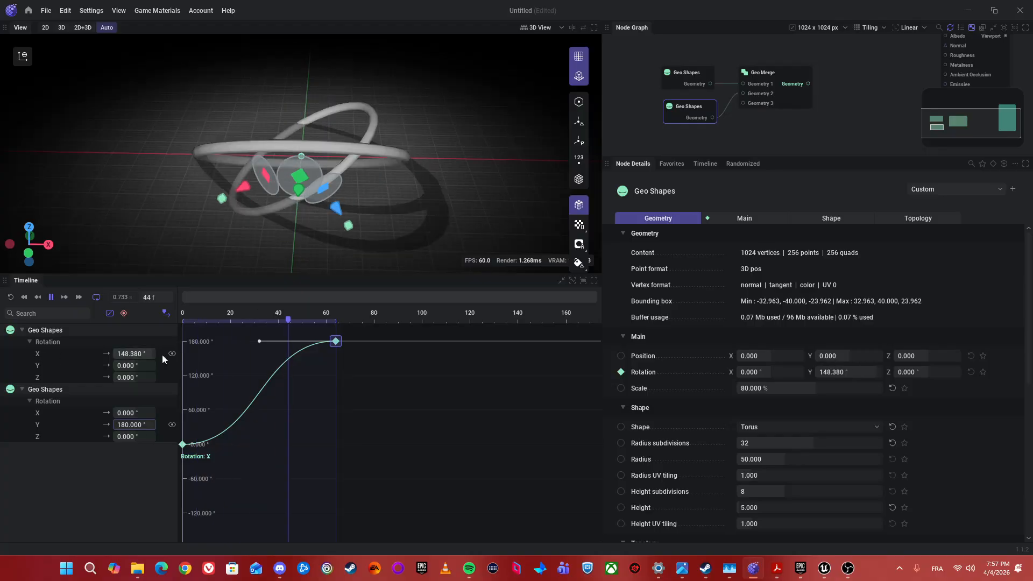
pyautogui.click(110, 313)
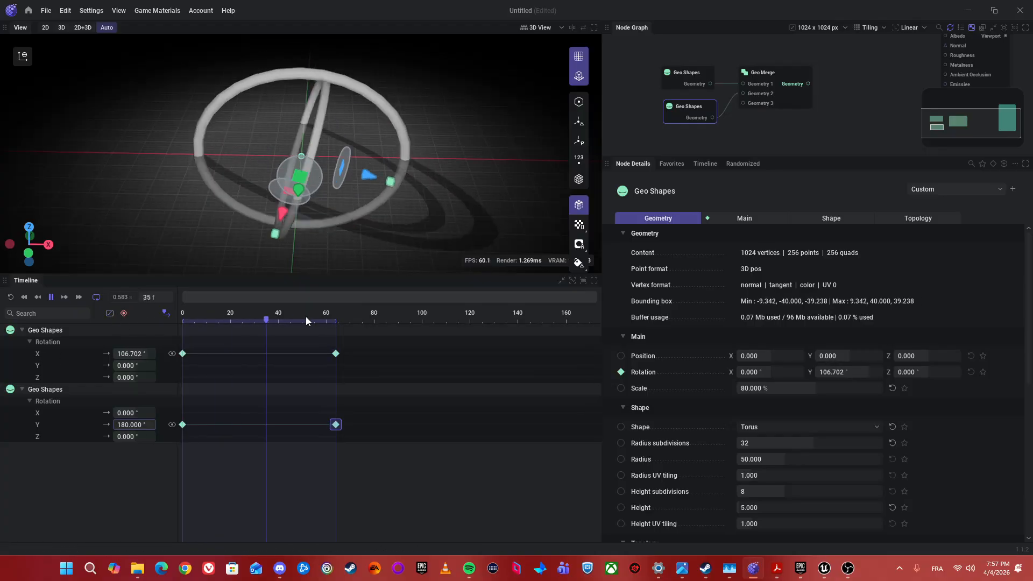
# Stop the looping playback and return the playhead to frame 0
pyautogui.press('space')
pyautogui.moveTo(292, 320); pyautogui.dragTo(162, 330)
pyautogui.scroll(-3, 359, 237)
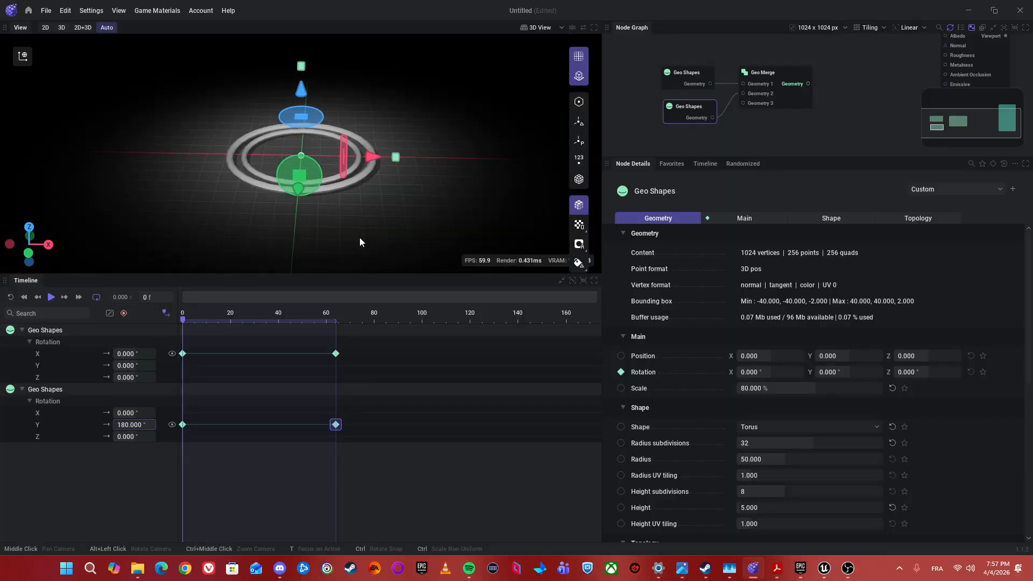
# Move the Renderer node farther away from Geo Merge and enlarge the node graph area
pyautogui.moveTo(776, 138); pyautogui.dragTo(673, 161, button='middle')
pyautogui.moveTo(895, 126); pyautogui.dragTo(1006, 119)
pyautogui.moveTo(760, 133); pyautogui.dragTo(789, 87, button='middle')
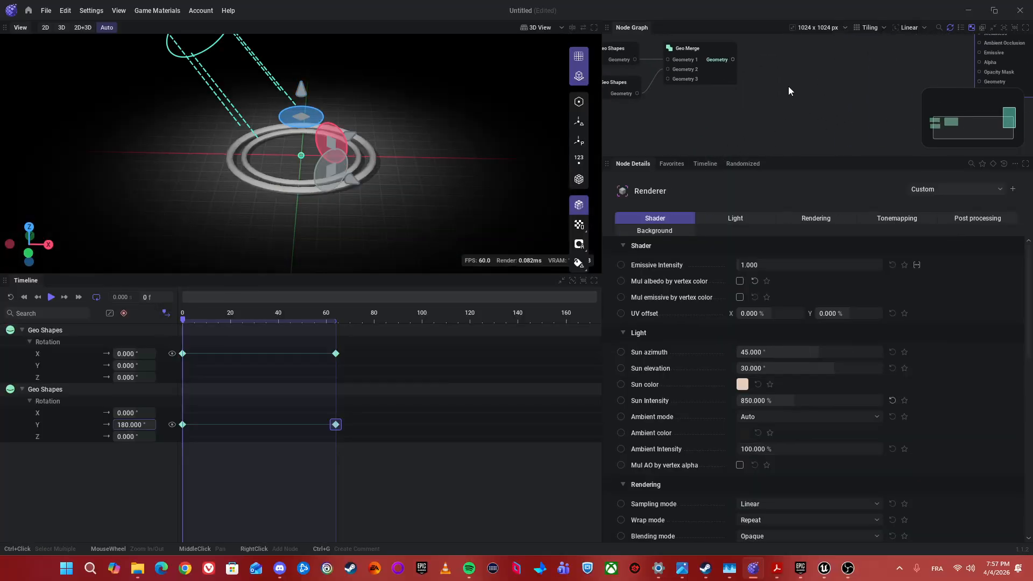
pyautogui.moveTo(741, 156); pyautogui.dragTo(726, 362)
pyautogui.scroll(2, 749, 188)
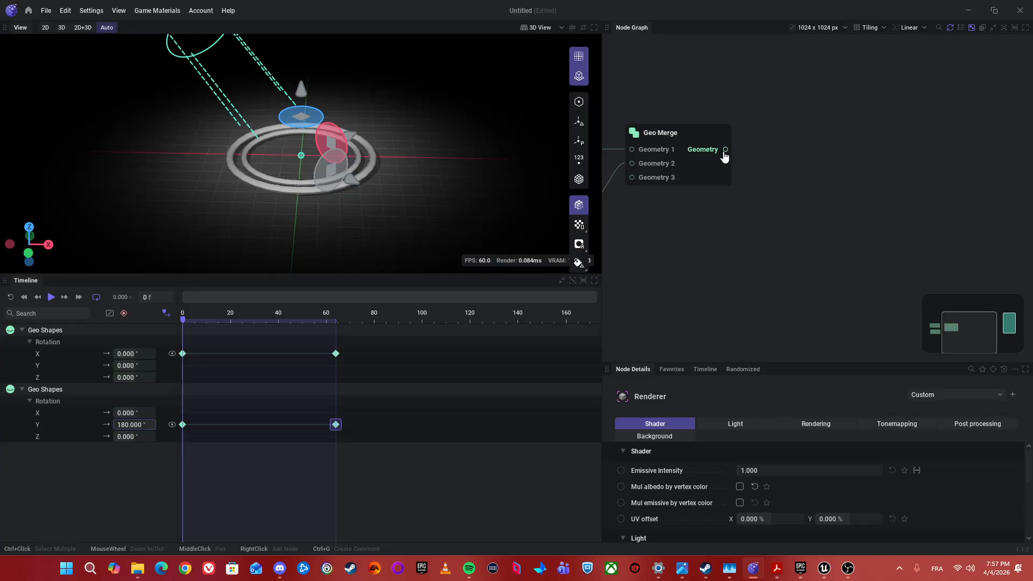
# Add a VAT Encode node fed by the Geo Merge geometry output and align it beside that node
pyautogui.moveTo(725, 150); pyautogui.dragTo(819, 156)
pyautogui.write('Vat En')
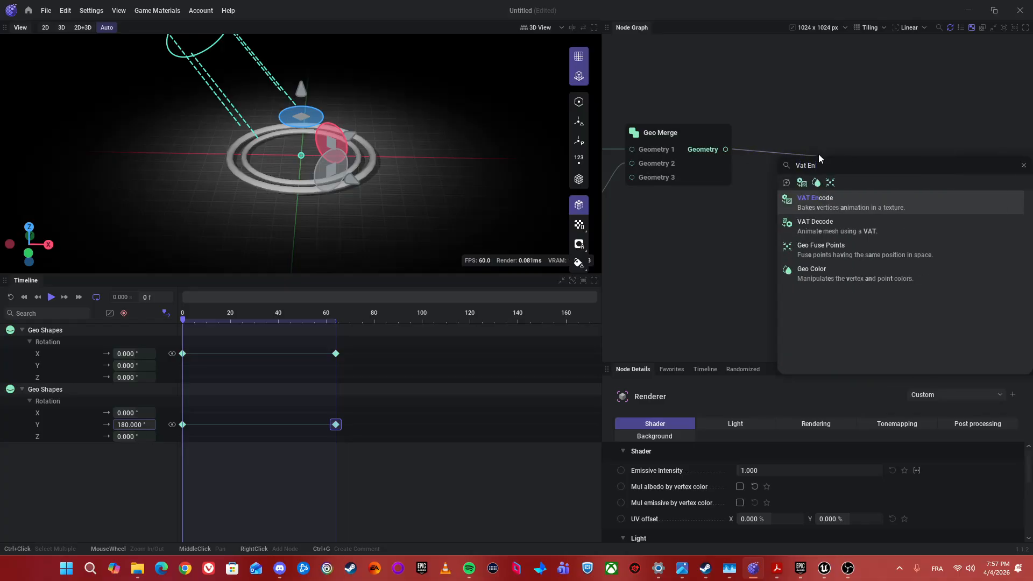
pyautogui.press('Return')
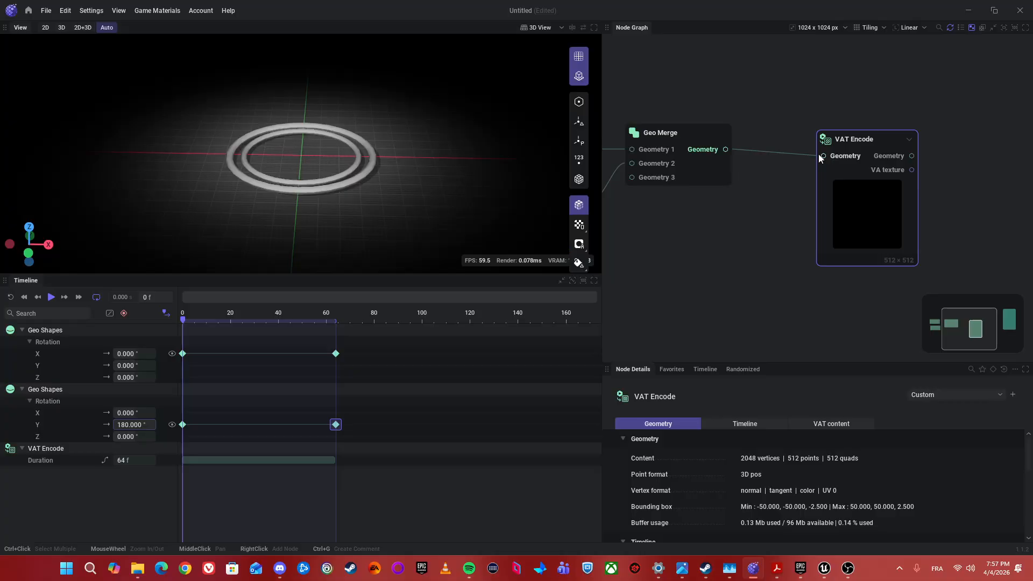
pyautogui.moveTo(861, 243)
pyautogui.mouseDown()
pyautogui.moveTo(882, 220)
pyautogui.moveTo(875, 230)
pyautogui.mouseUp()
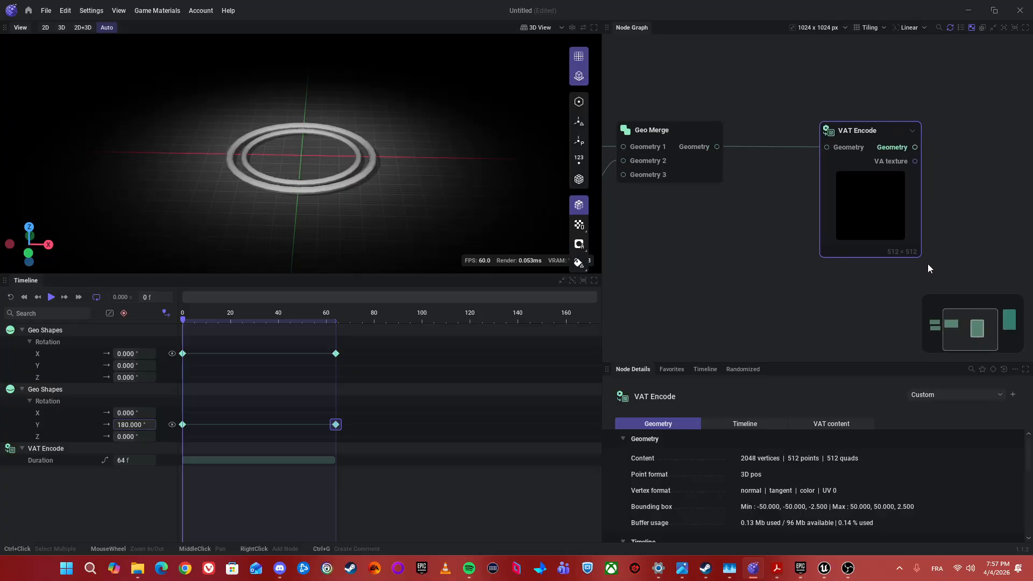
# Play the timeline to bake the animation into the VAT Encode texture, inspecting it in the combined 2D+3D view, and stop the playback
pyautogui.scroll(-3, 852, 479)
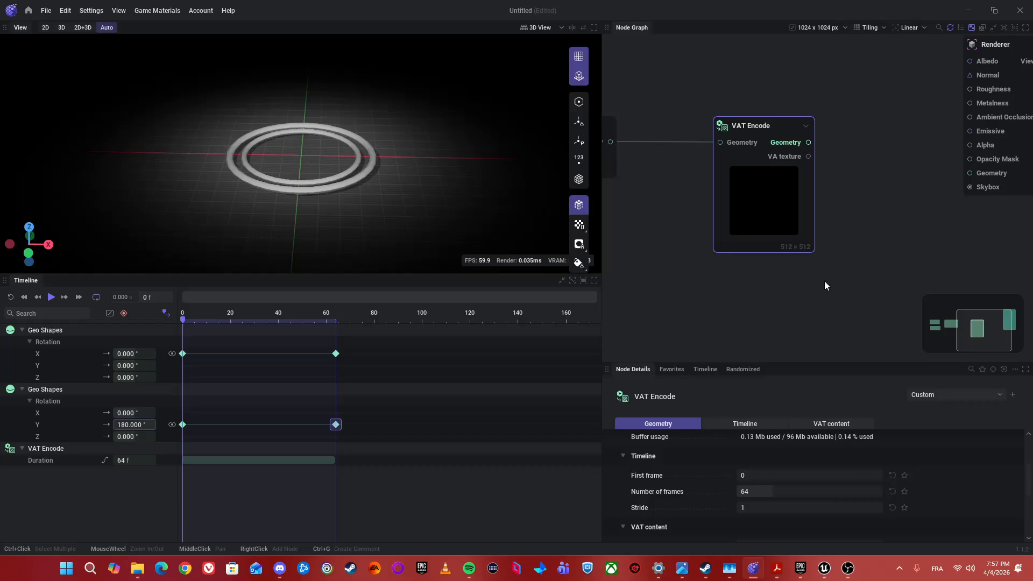
pyautogui.press('space')
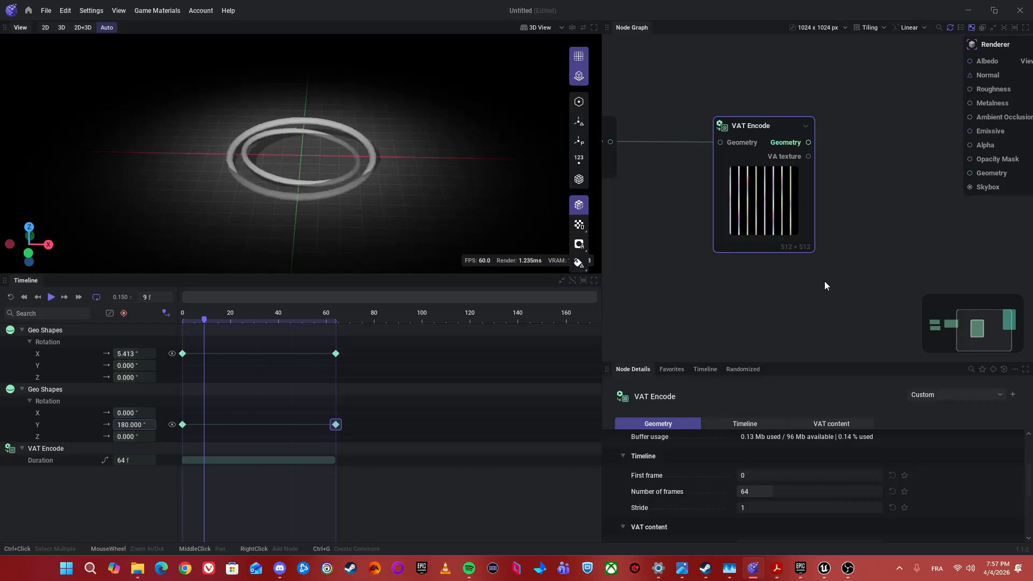
pyautogui.click(81, 28)
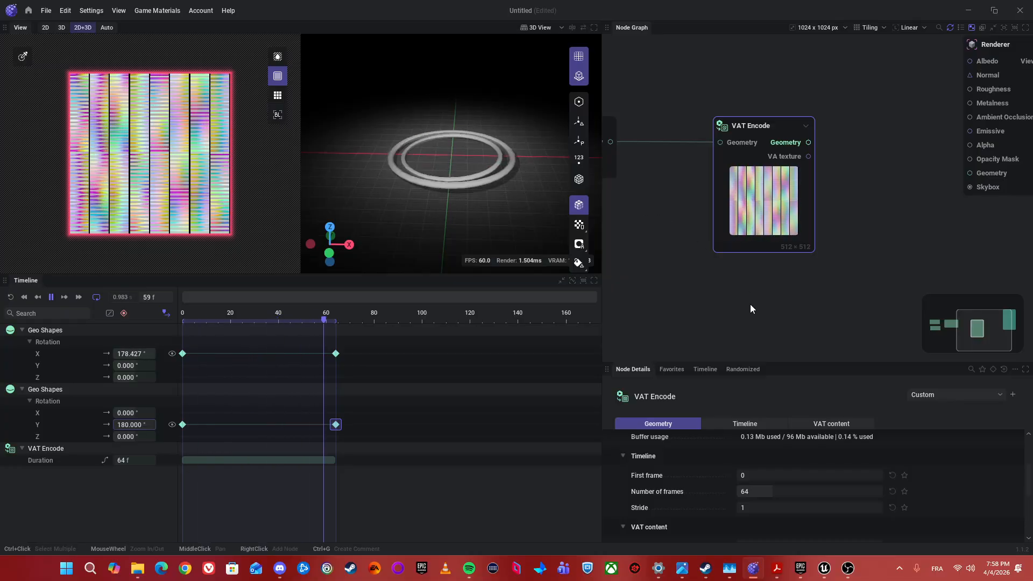
pyautogui.press('space')
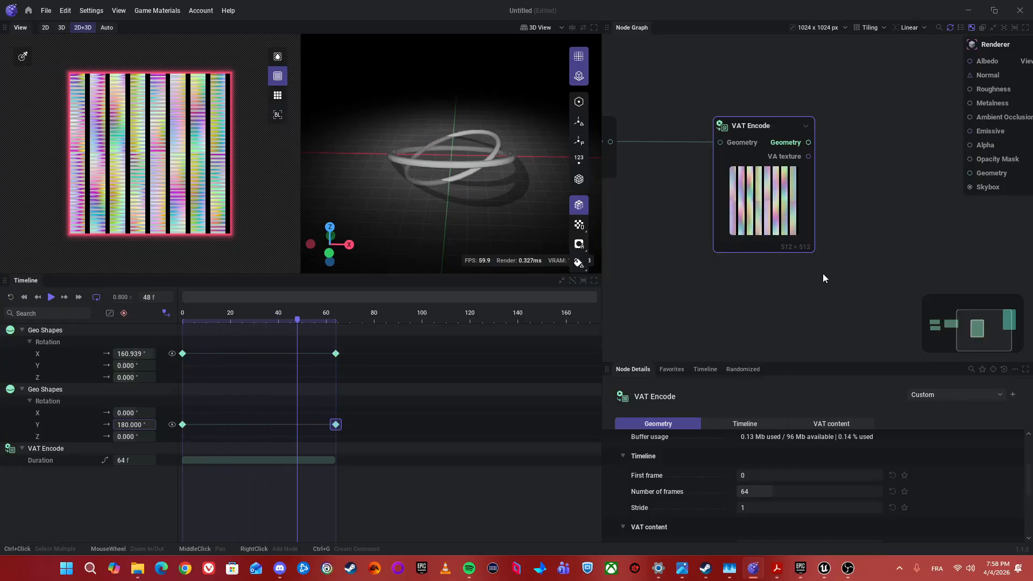
# Add an Export: Model node connected to the VAT Encode geometry output
pyautogui.moveTo(779, 296); pyautogui.dragTo(815, 296, button='middle')
pyautogui.moveTo(893, 258); pyautogui.dragTo(824, 303, button='middle')
pyautogui.click(823, 303)
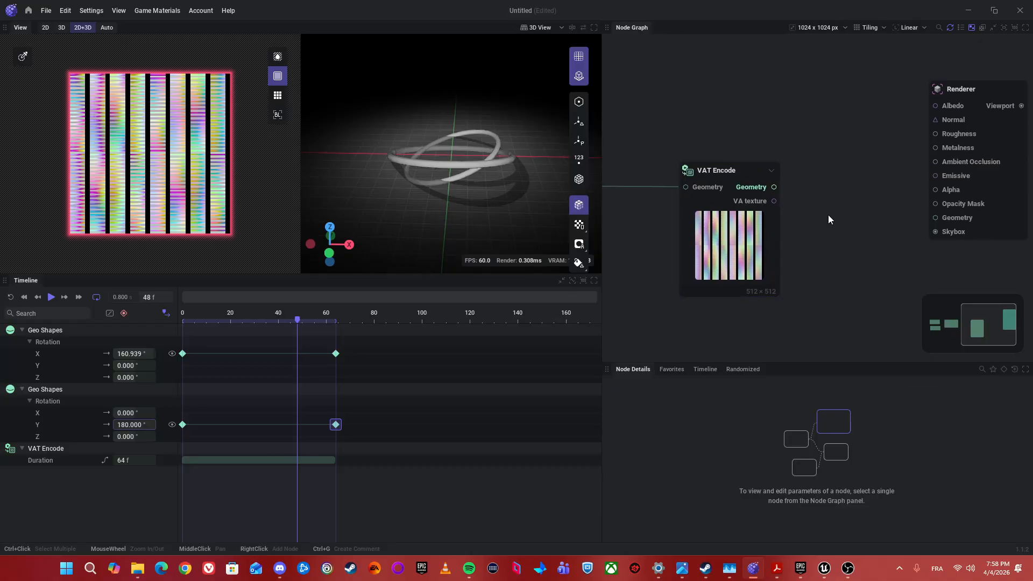
pyautogui.moveTo(828, 215); pyautogui.dragTo(770, 224, button='middle')
pyautogui.moveTo(717, 197); pyautogui.dragTo(776, 130)
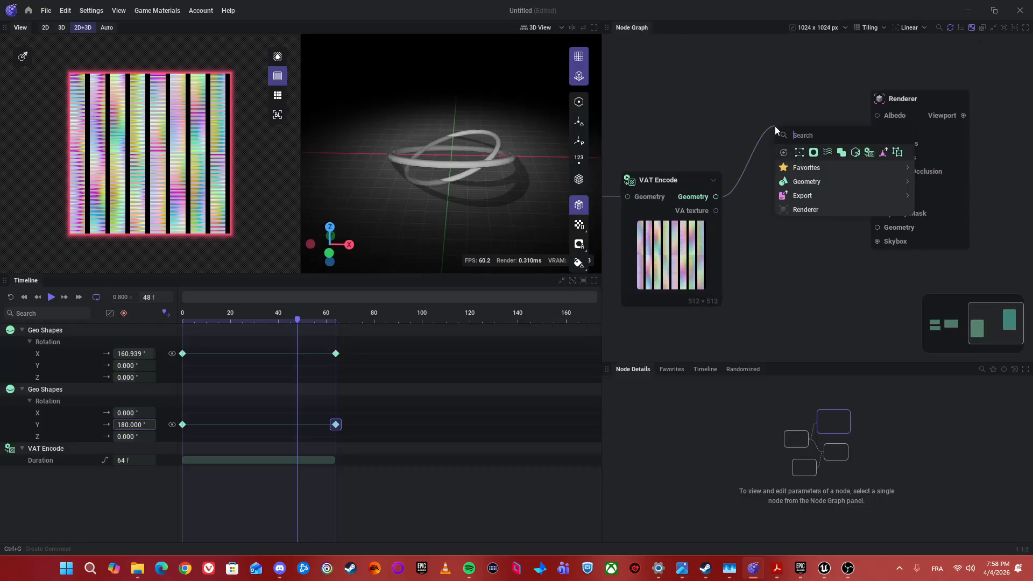
pyautogui.write('Expo')
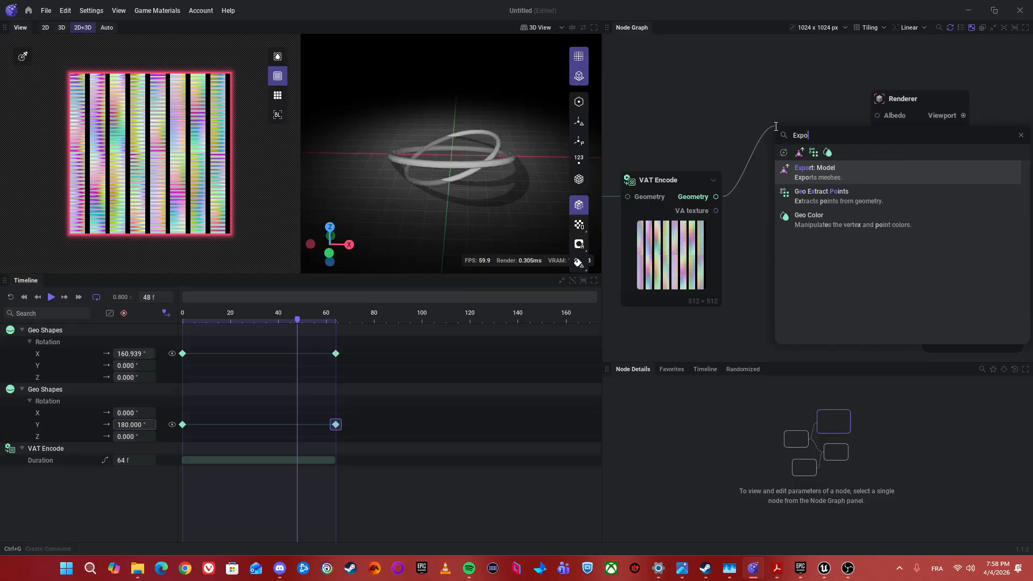
pyautogui.press('Return')
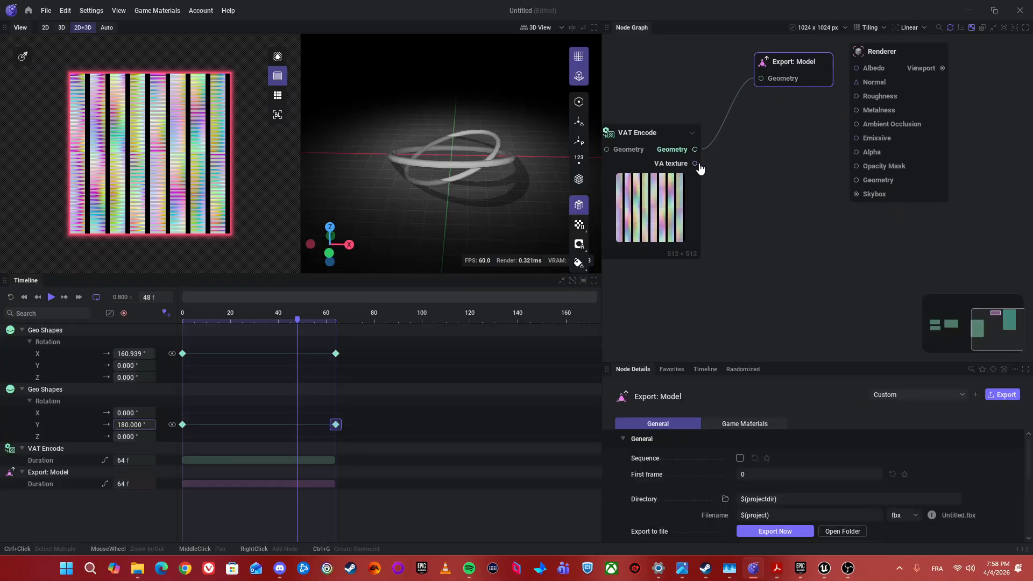
# Add an Export: Color node connected to VAT Encode's VA texture output
pyautogui.moveTo(695, 163); pyautogui.dragTo(768, 195)
pyautogui.write('Expo')
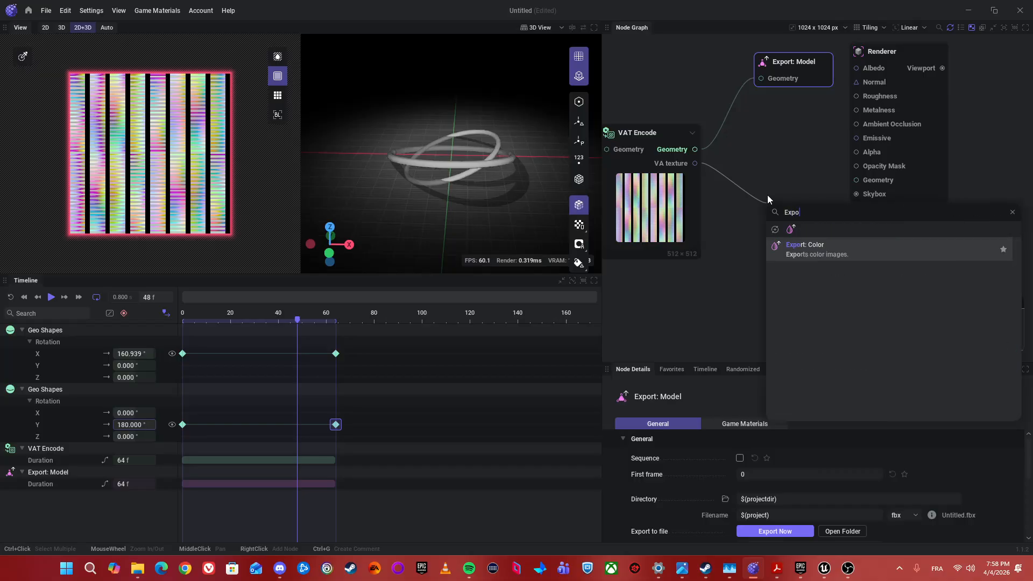
pyautogui.press('Return')
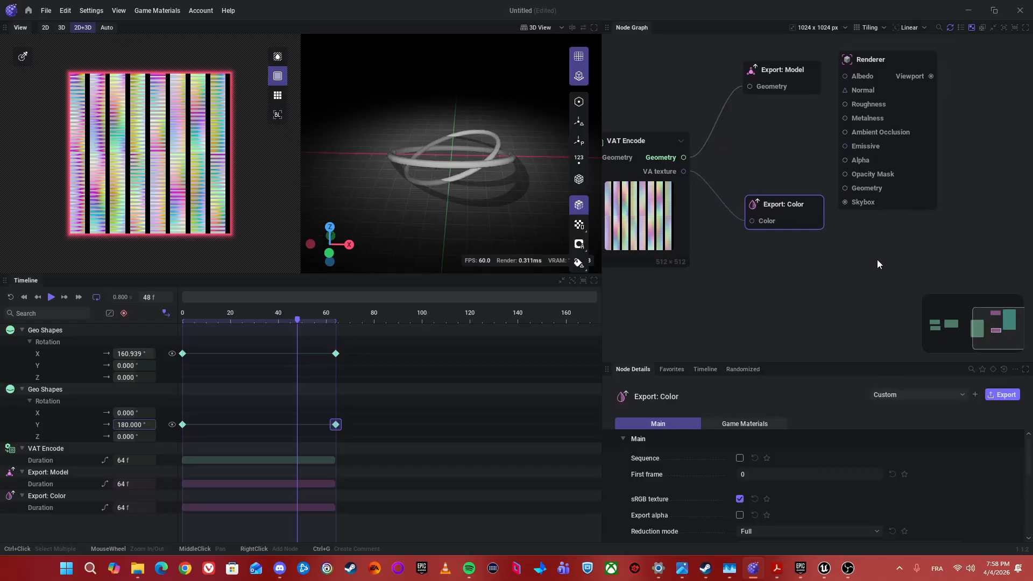
# Arrange the Export: Model and Export: Color nodes one above the other beside the VAT Encode node
pyautogui.moveTo(877, 259); pyautogui.dragTo(865, 272, button='middle')
pyautogui.moveTo(750, 279); pyautogui.dragTo(782, 124)
pyautogui.click(813, 162)
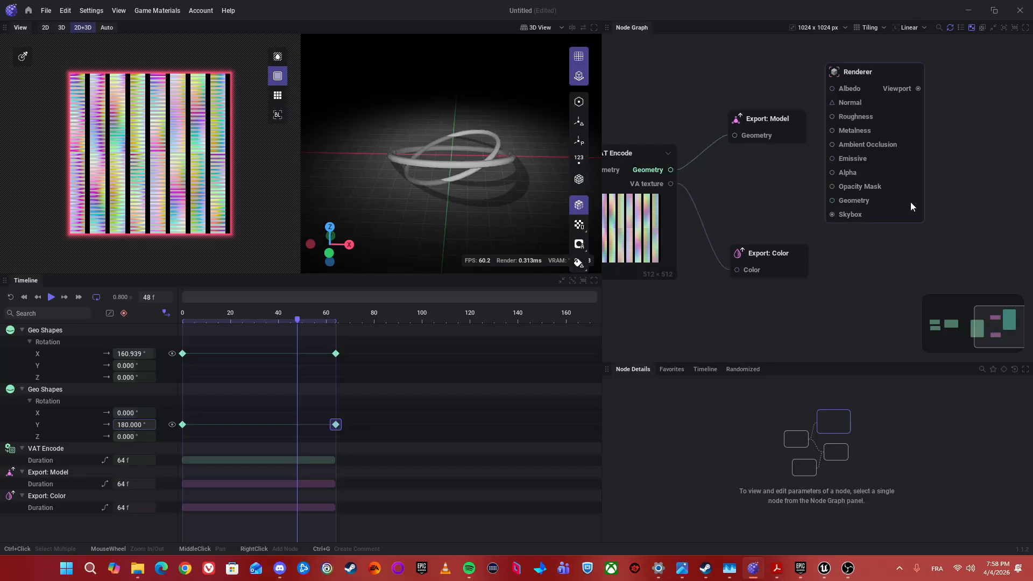
pyautogui.click(911, 206)
pyautogui.scroll(-3, 882, 231)
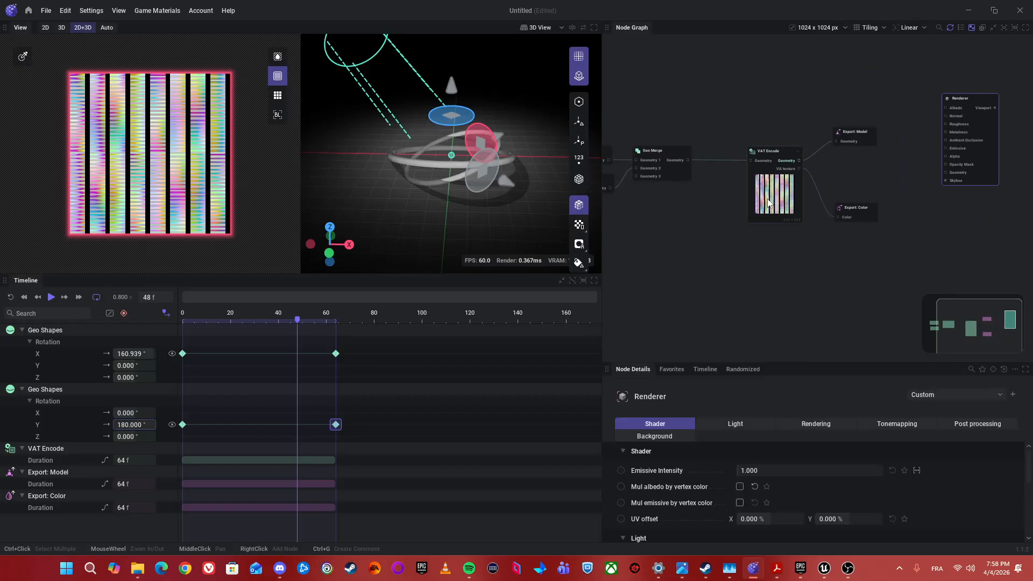
pyautogui.scroll(3, 859, 182)
pyautogui.moveTo(844, 196); pyautogui.dragTo(805, 156, button='middle')
pyautogui.moveTo(797, 215); pyautogui.dragTo(806, 206)
pyautogui.moveTo(804, 81); pyautogui.dragTo(799, 84)
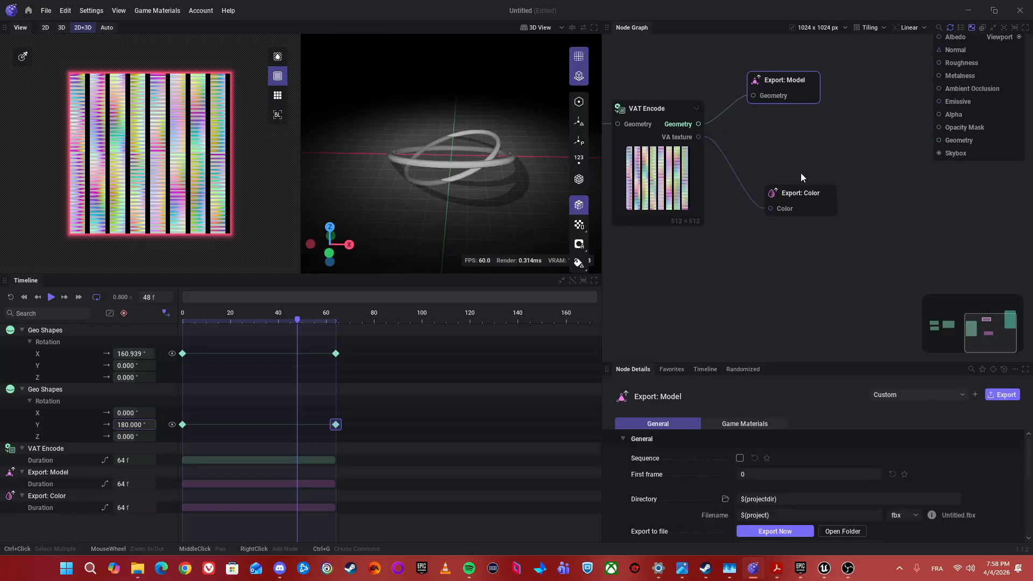
pyautogui.moveTo(800, 188); pyautogui.dragTo(790, 188)
pyautogui.click(774, 153)
pyautogui.moveTo(773, 151); pyautogui.dragTo(808, 144, button='middle')
# Open the VAT Encode node's settings and enlarge the node details area to show more of them
pyautogui.click(690, 161)
pyautogui.moveTo(667, 280); pyautogui.dragTo(841, 243, button='middle')
pyautogui.scroll(-3, 856, 260)
pyautogui.scroll(1, 816, 246)
pyautogui.scroll(2, 840, 241)
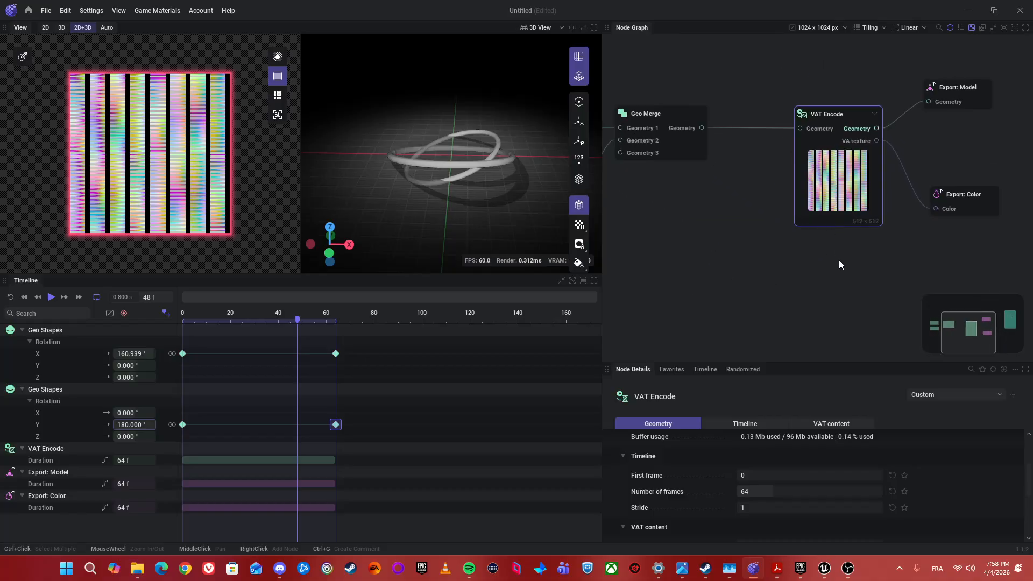
pyautogui.moveTo(756, 362); pyautogui.dragTo(754, 227)
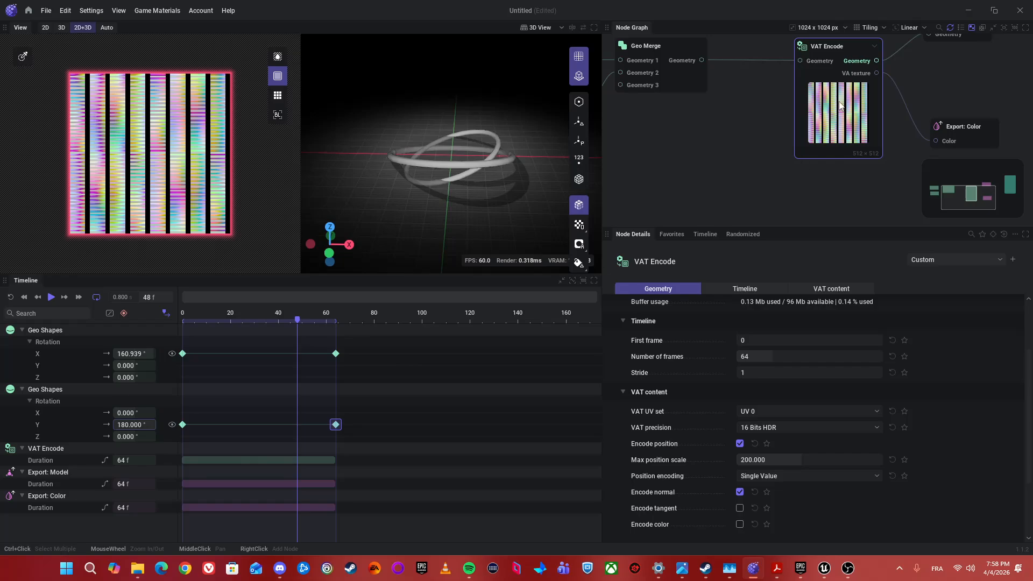
# Examine VAT Encode's bounding box, timeline and VAT content settings, including the explanation of the max position scale
pyautogui.scroll(2, 805, 349)
pyautogui.scroll(-2, 804, 351)
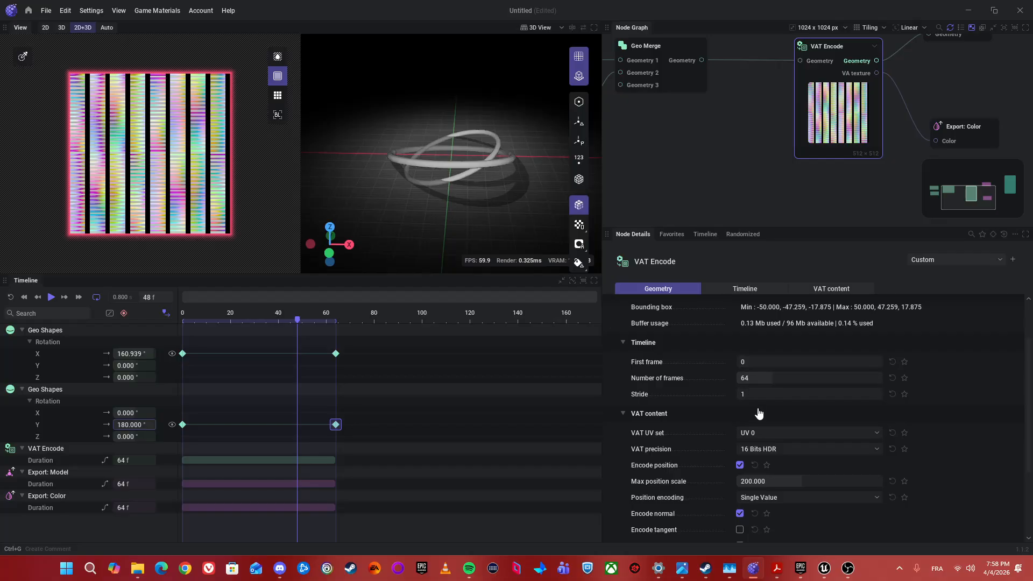
pyautogui.scroll(-1, 744, 405)
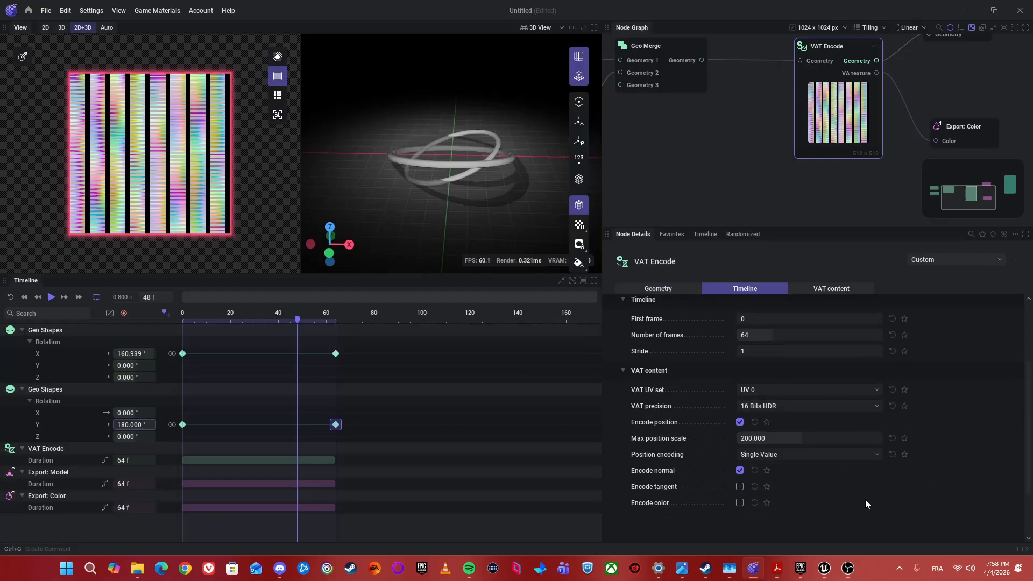
pyautogui.scroll(2, 861, 450)
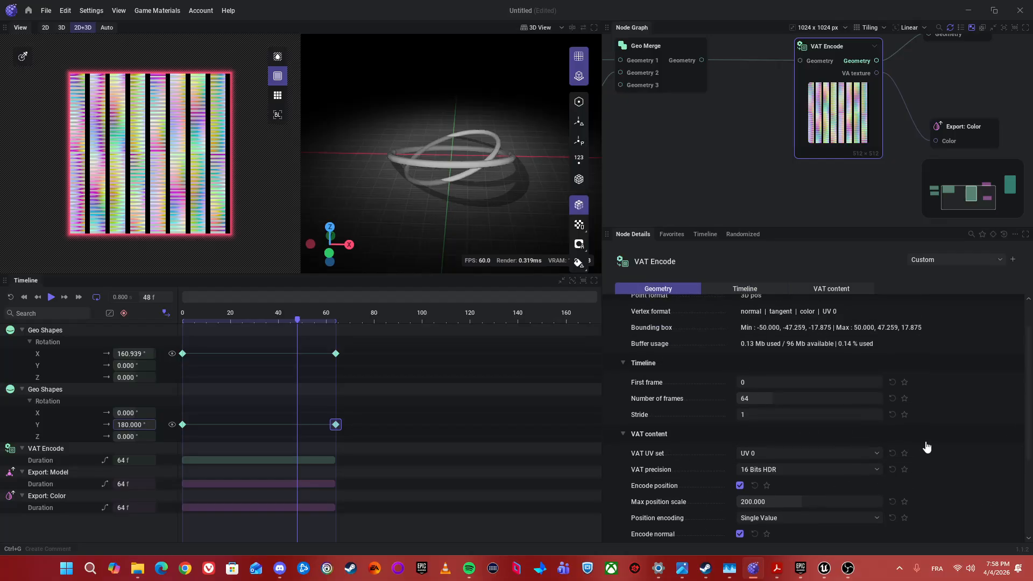
pyautogui.scroll(-2, 857, 454)
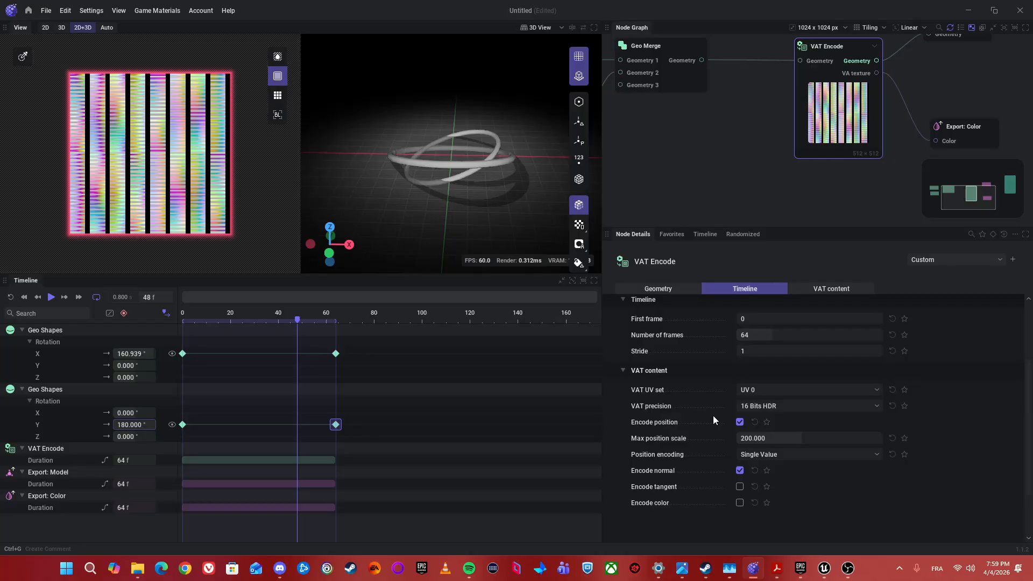
pyautogui.moveTo(682, 406)
pyautogui.scroll(1, 715, 411)
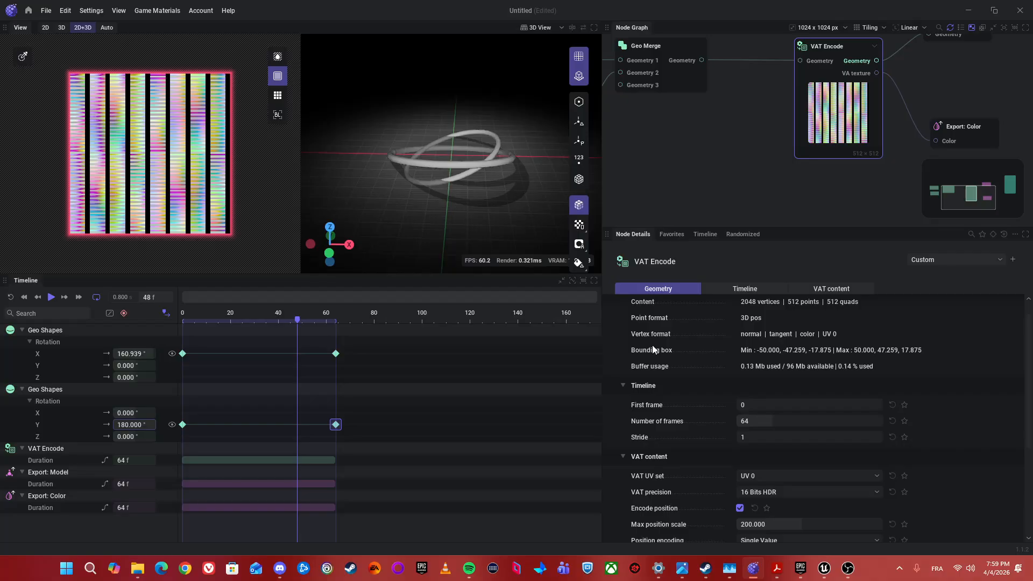
pyautogui.scroll(-3, 867, 348)
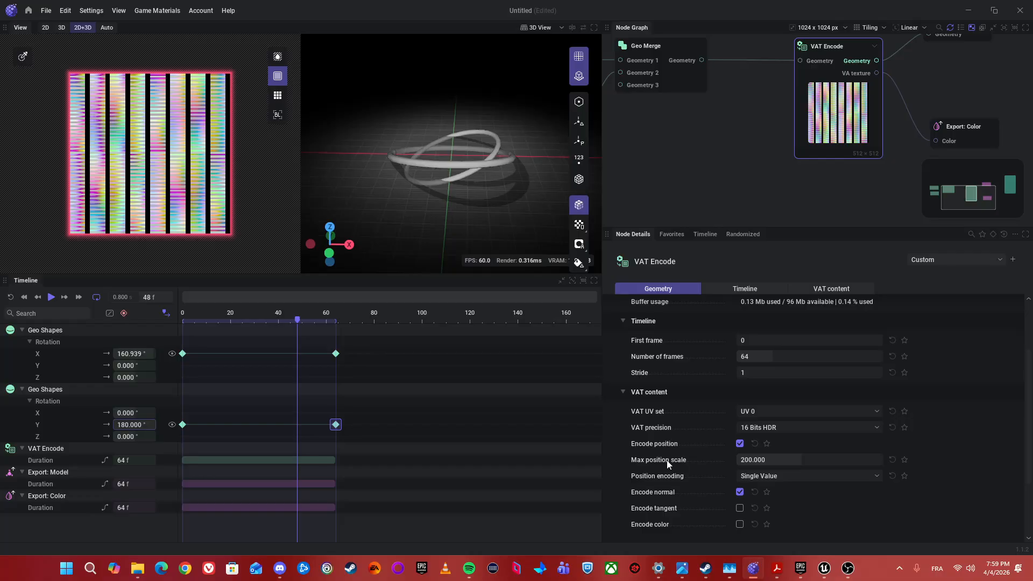
pyautogui.moveTo(649, 462)
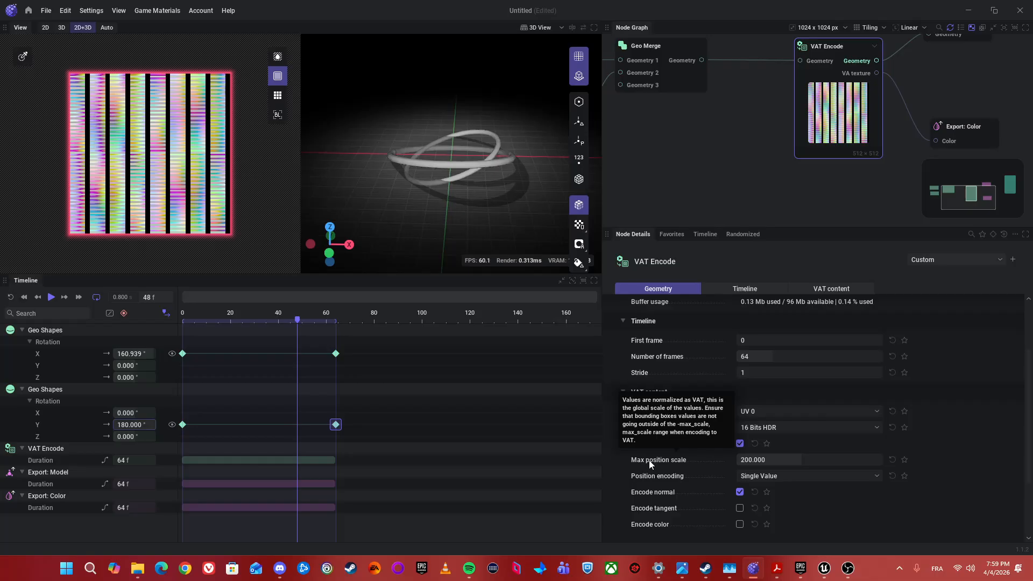
pyautogui.scroll(2, 649, 460)
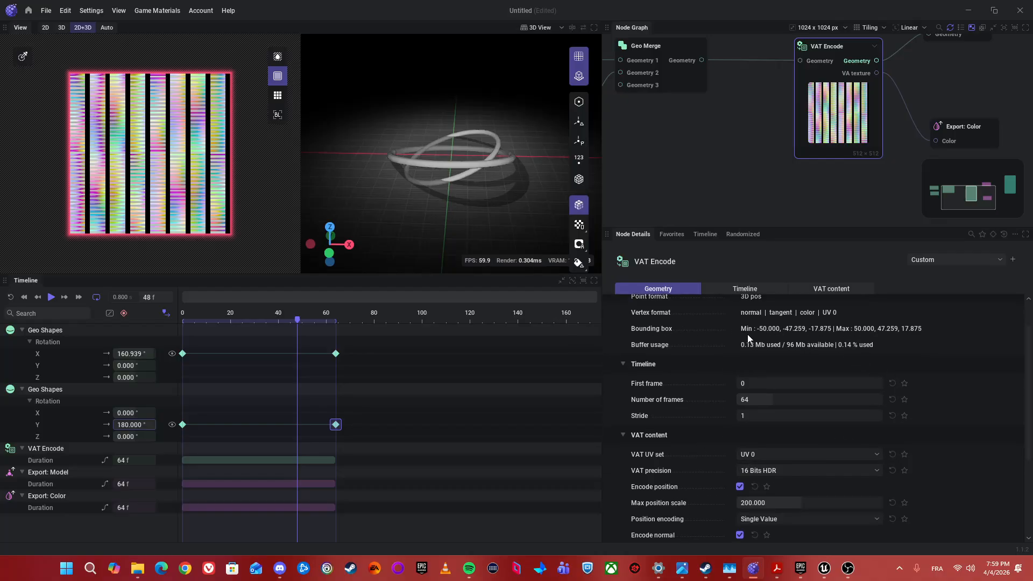
# Scrub the timeline to frame 107 and set VAT Encode's max position scale to 100
pyautogui.click(294, 321)
pyautogui.moveTo(294, 321); pyautogui.dragTo(438, 322)
pyautogui.scroll(-1, 753, 431)
pyautogui.click(790, 478)
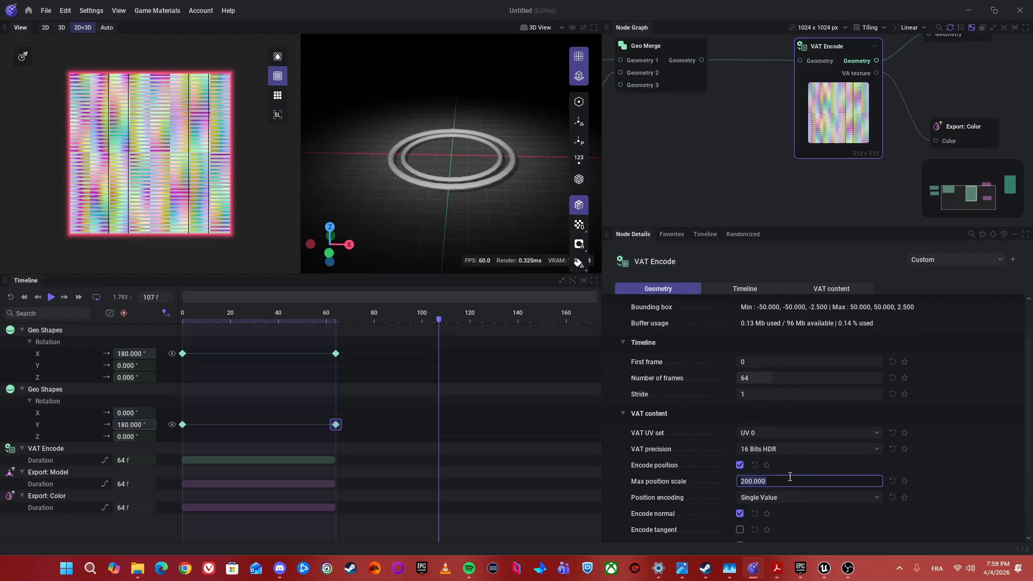
pyautogui.click(873, 479)
pyautogui.write('100')
pyautogui.press('Return')
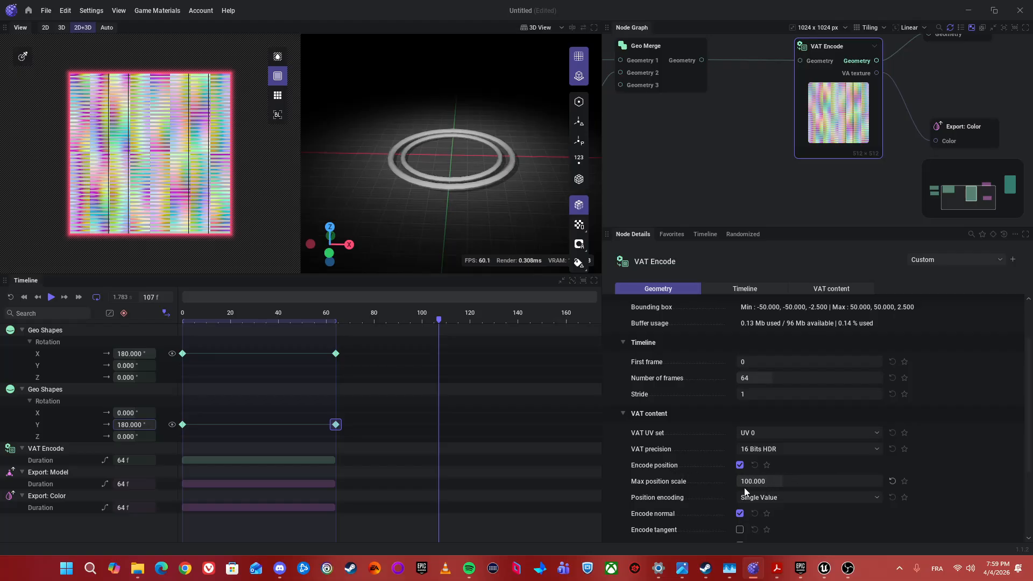
# Compare the bounding box with the max position scale and review the VAT precision and position encoding options
pyautogui.moveTo(667, 482)
pyautogui.scroll(2, 818, 368)
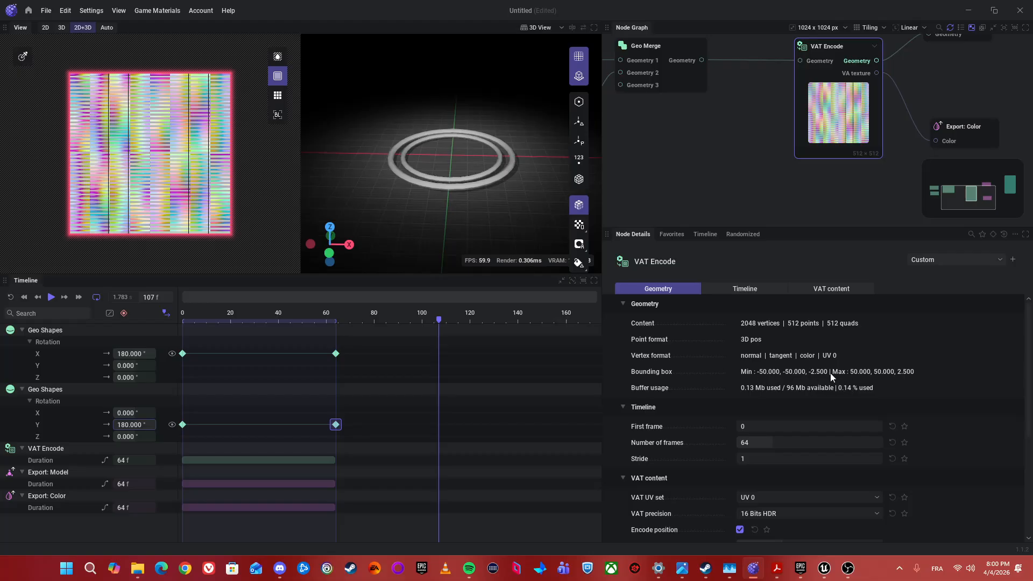
pyautogui.scroll(-2, 871, 373)
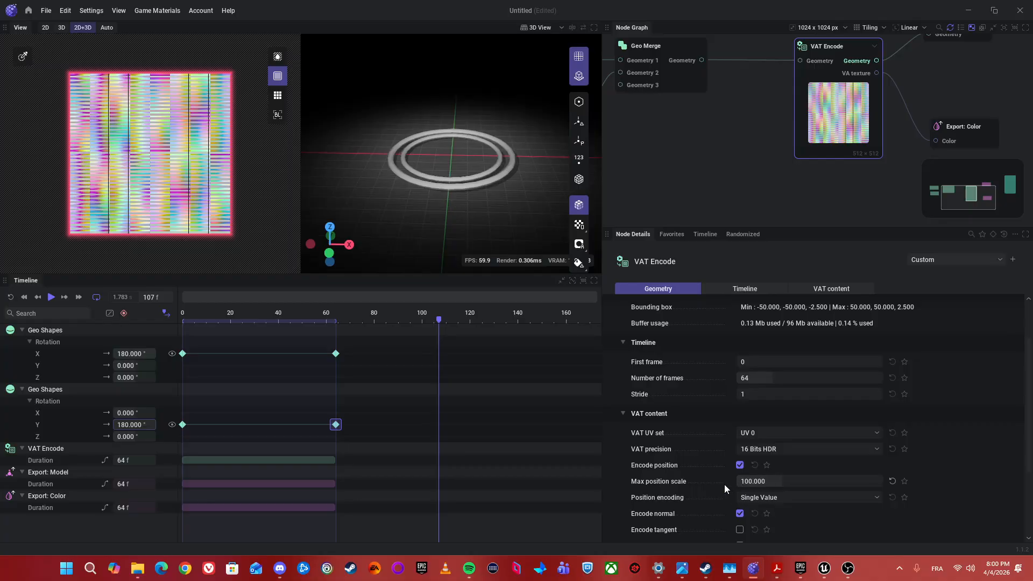
pyautogui.moveTo(724, 488)
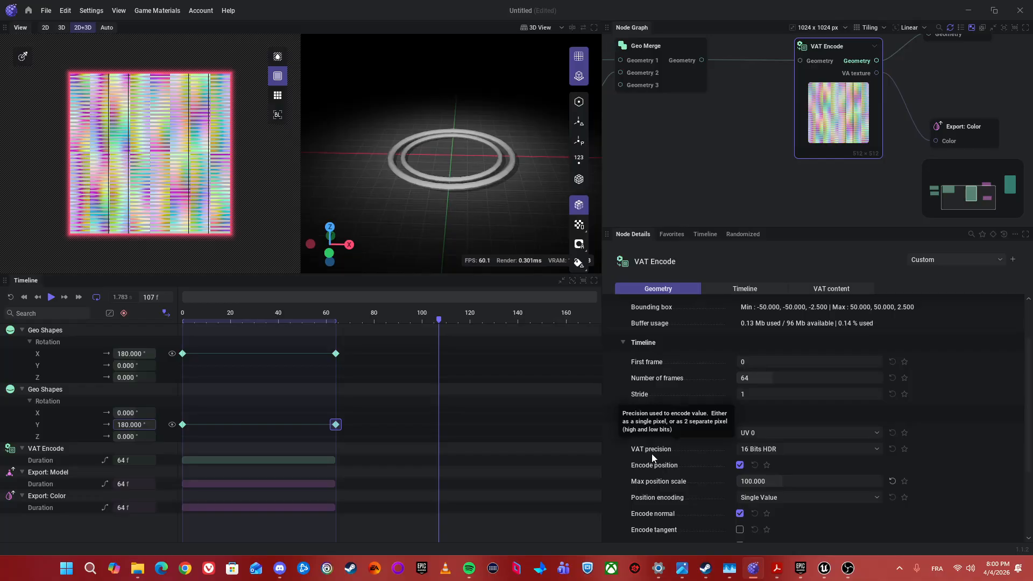
pyautogui.click(767, 452)
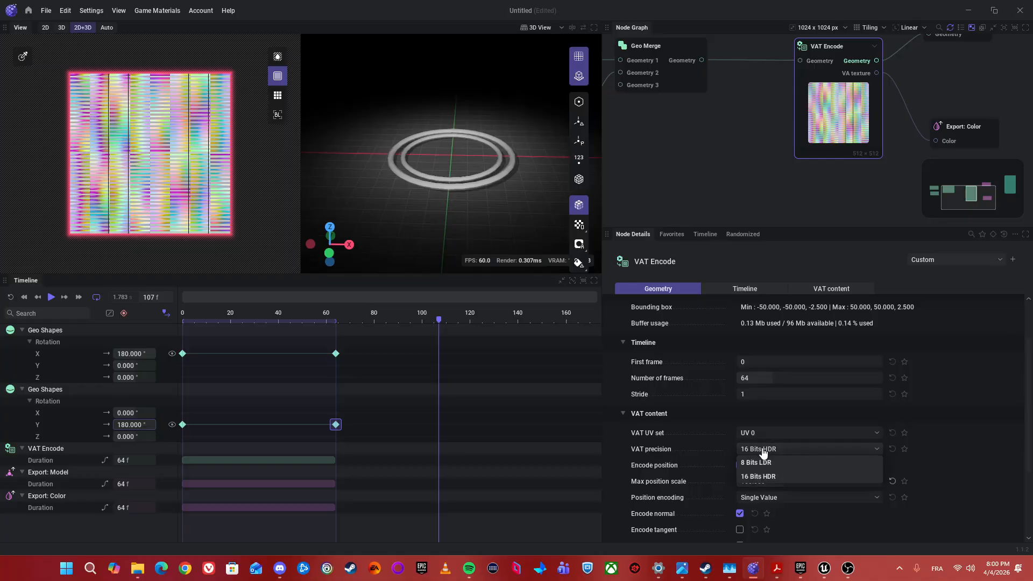
pyautogui.click(766, 452)
pyautogui.scroll(-2, 699, 466)
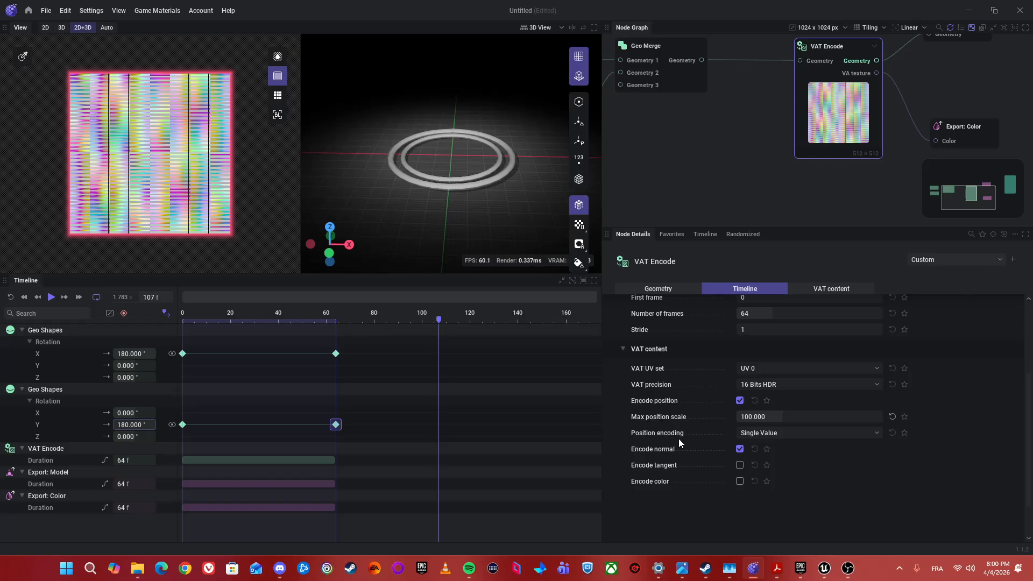
pyautogui.click(786, 434)
pyautogui.click(786, 433)
# Set the Export: Color node's bit depth to 16 Bit
pyautogui.moveTo(880, 185); pyautogui.dragTo(825, 157, button='middle')
pyautogui.click(880, 140)
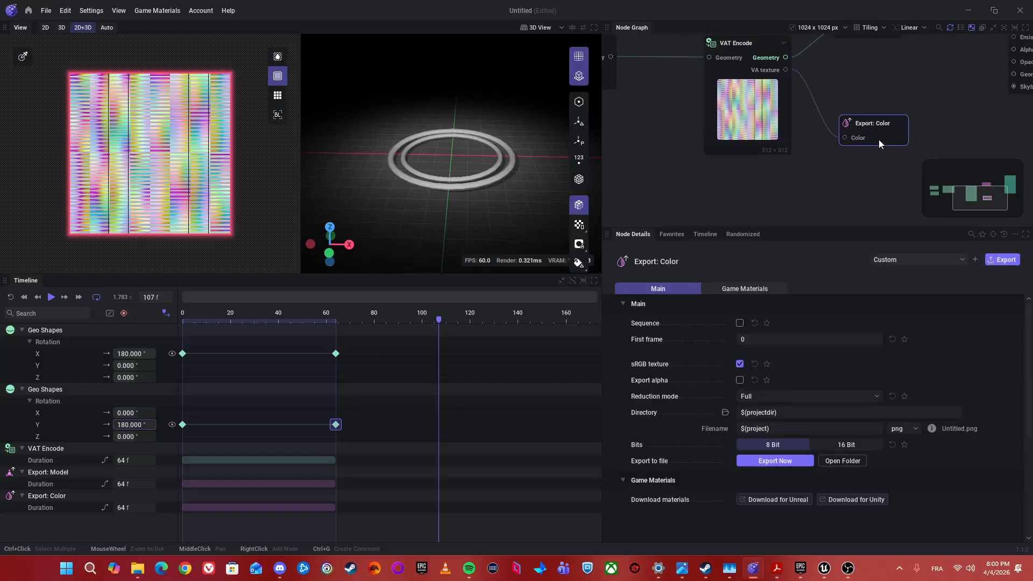
pyautogui.moveTo(879, 140); pyautogui.dragTo(856, 177, button='middle')
pyautogui.moveTo(821, 156); pyautogui.dragTo(829, 158)
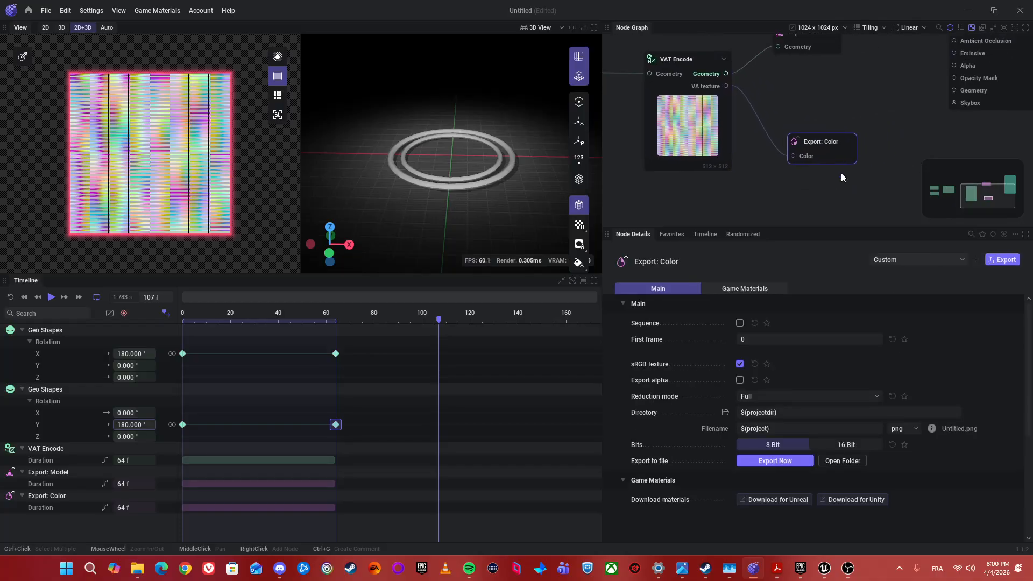
pyautogui.click(836, 446)
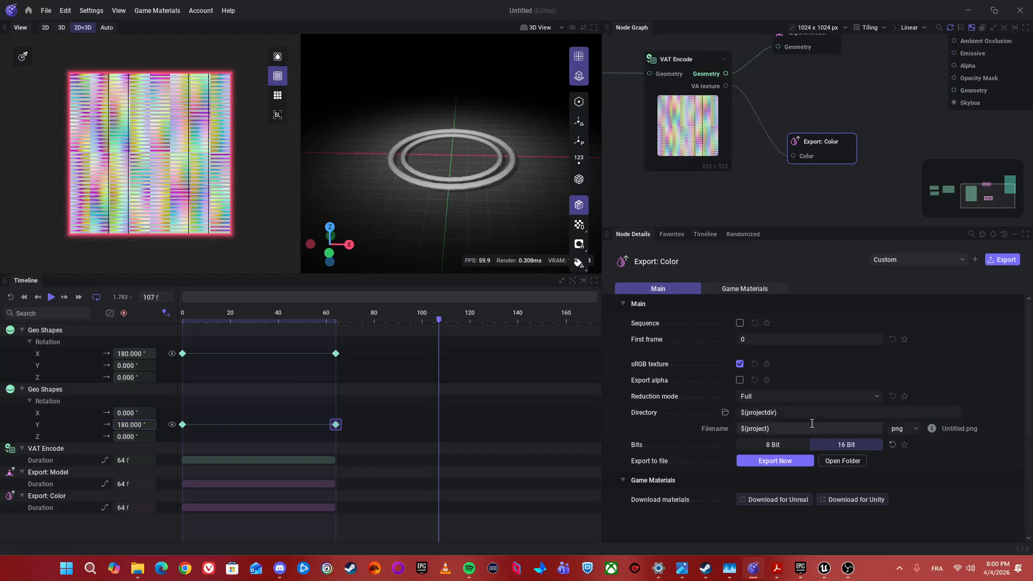
# Compare the VAT Encode and Export: Color settings, and set VAT Encode's VAT precision to 8 Bits LDR
pyautogui.click(689, 111)
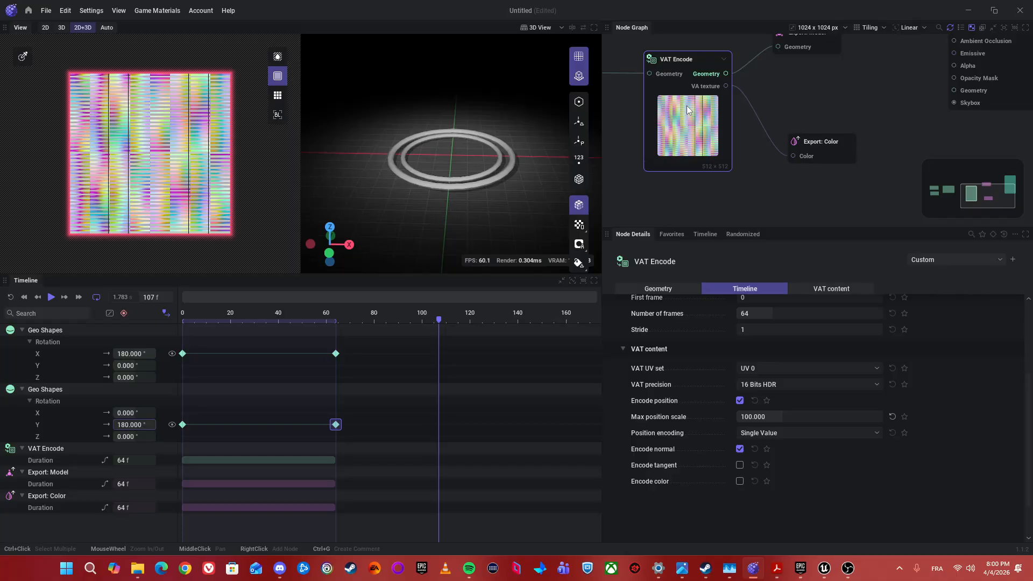
pyautogui.click(821, 148)
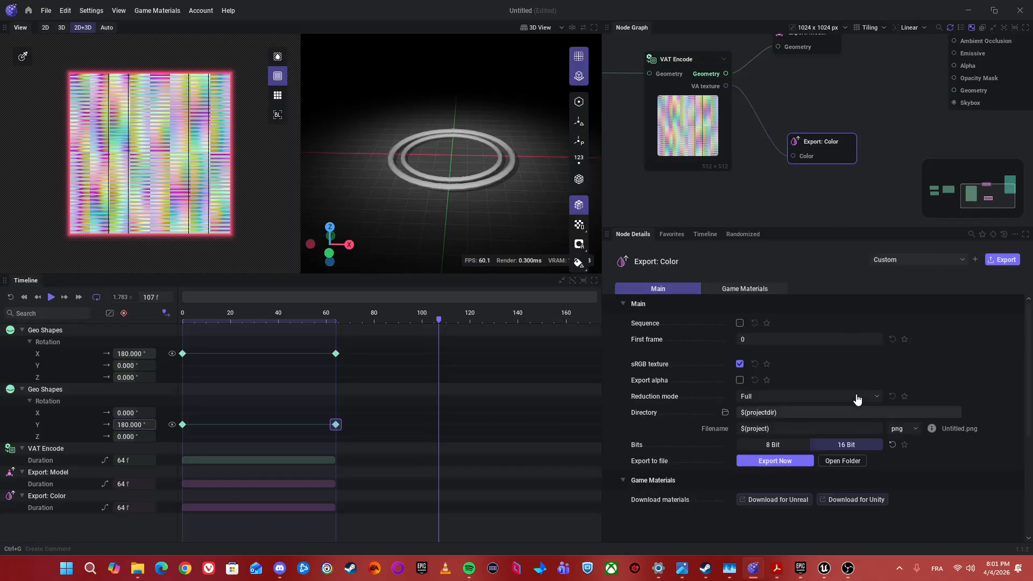
pyautogui.click(694, 124)
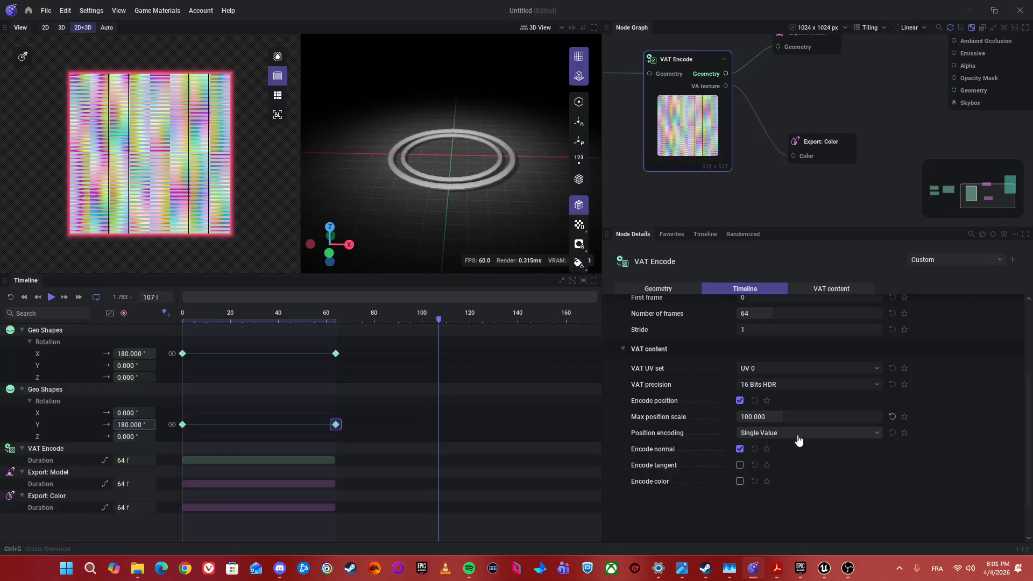
pyautogui.moveTo(729, 186); pyautogui.dragTo(764, 181, button='middle')
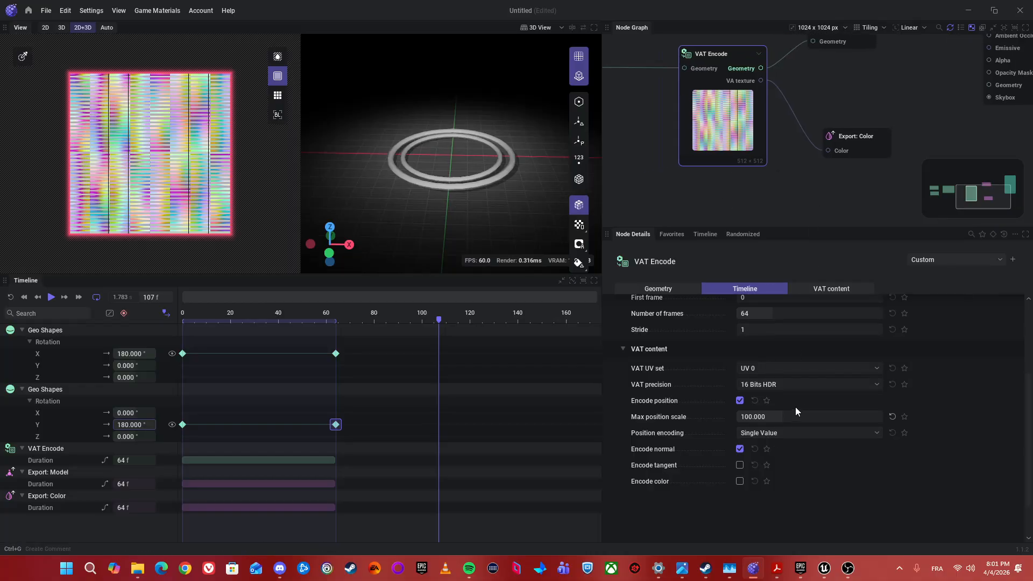
pyautogui.click(762, 385)
pyautogui.click(763, 405)
pyautogui.moveTo(784, 210); pyautogui.dragTo(785, 240, button='middle')
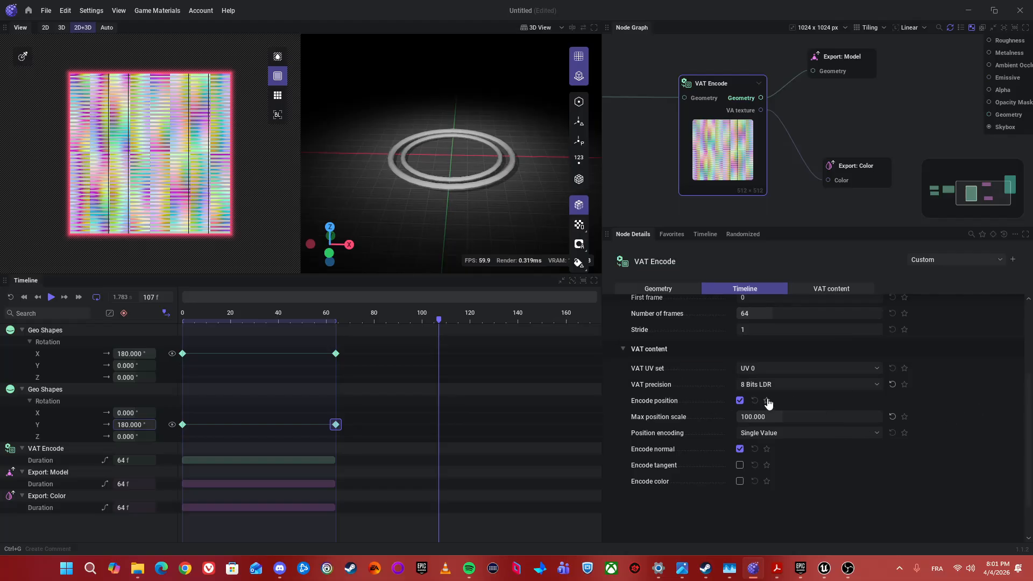
# Set VAT Encode's position encoding to Split Value
pyautogui.click(765, 437)
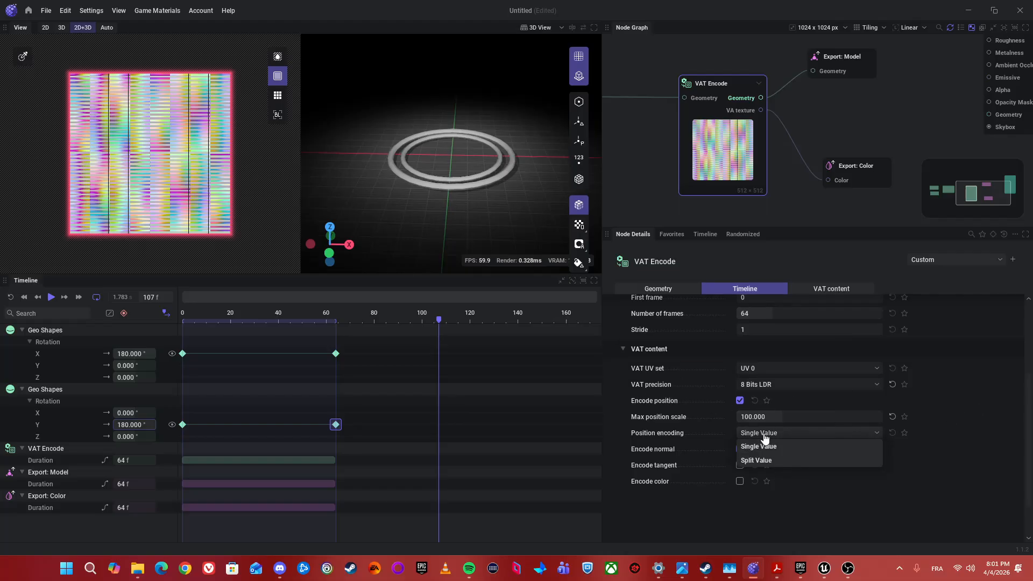
pyautogui.click(765, 437)
pyautogui.click(764, 435)
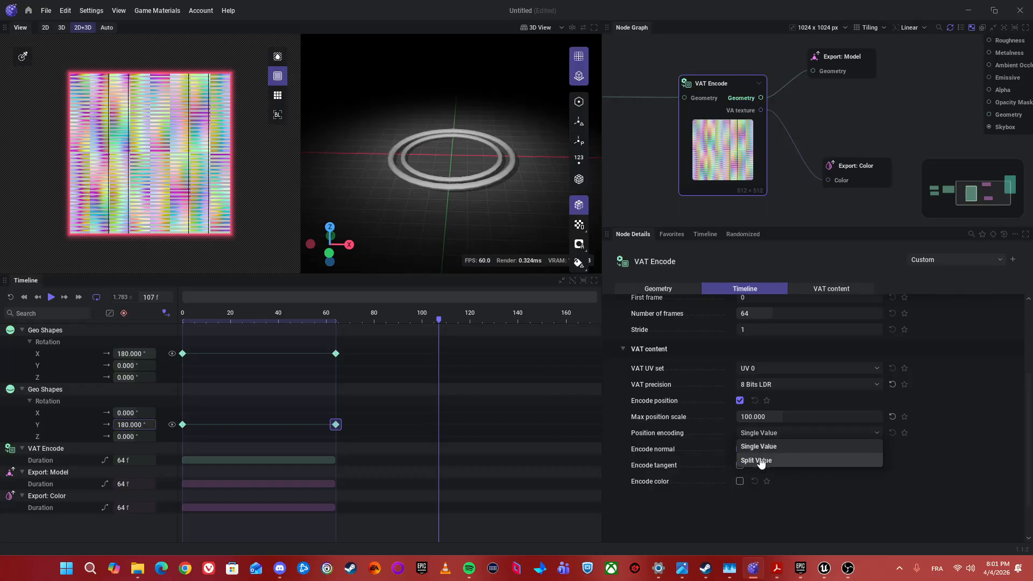
pyautogui.click(760, 462)
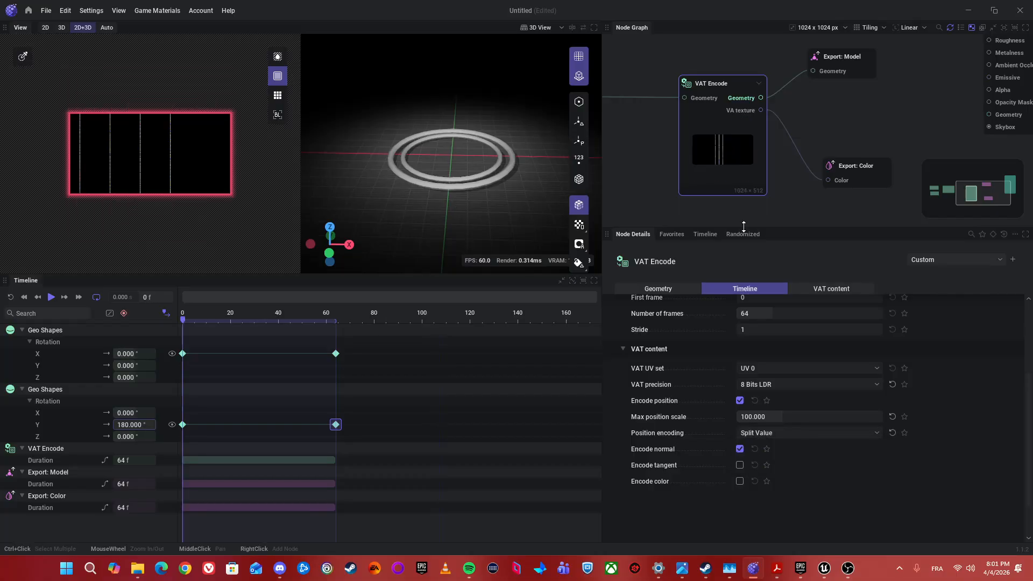
# Set the Export: Color node's bit depth to 8 Bit and turn off its sRGB texture option
pyautogui.moveTo(783, 188); pyautogui.dragTo(738, 184, button='middle')
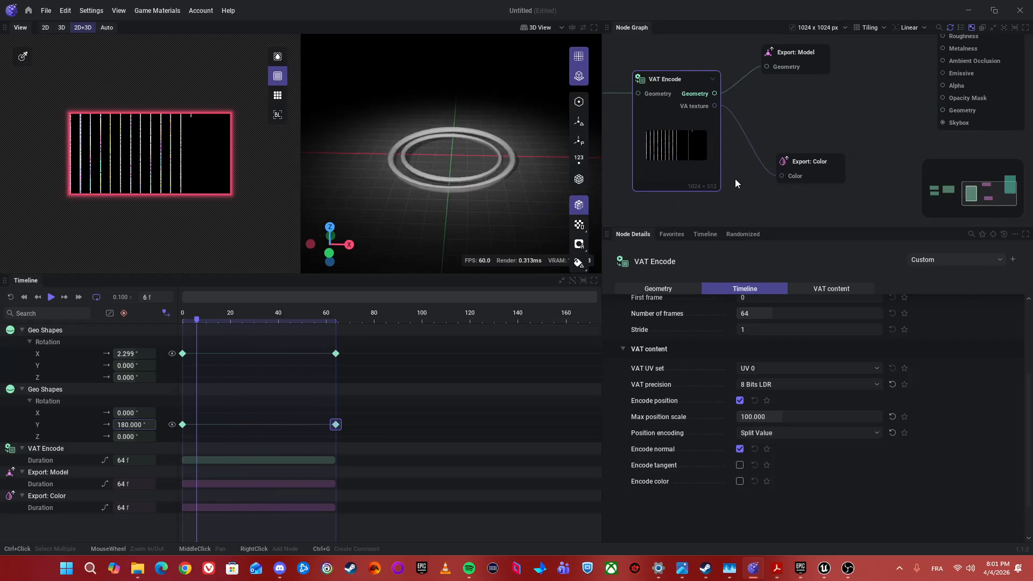
pyautogui.scroll(5, 790, 453)
pyautogui.click(817, 165)
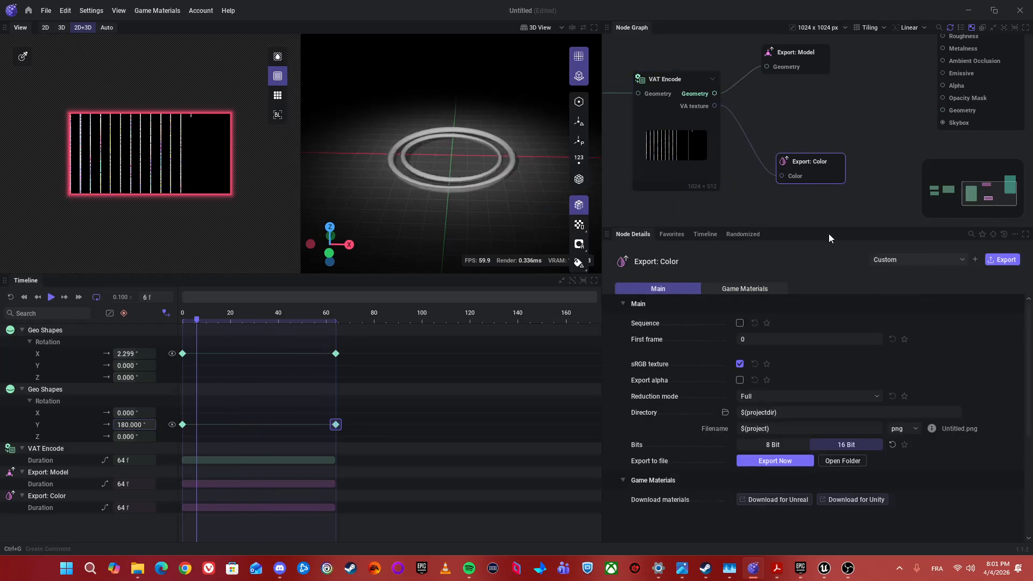
pyautogui.click(767, 446)
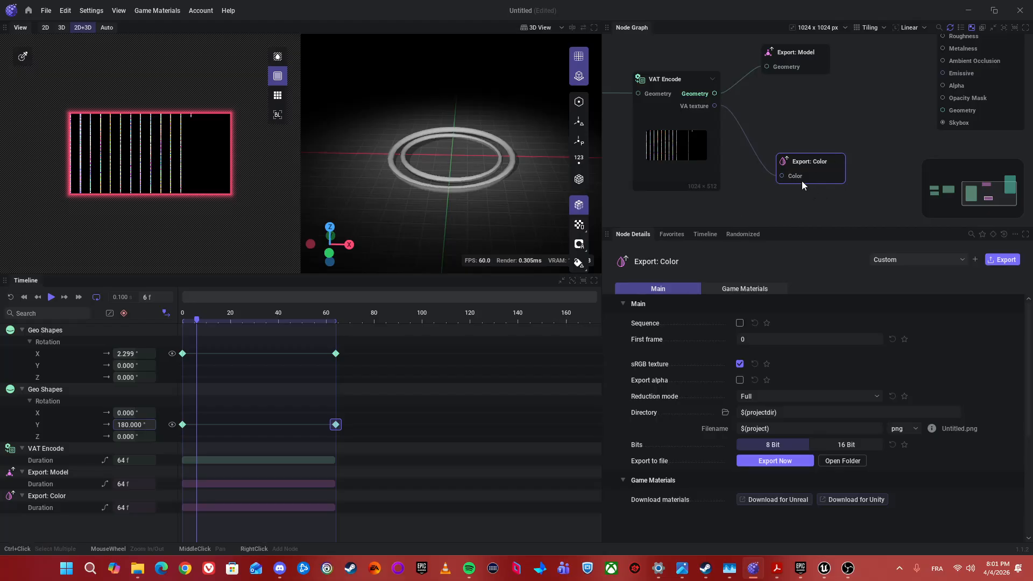
pyautogui.moveTo(805, 210); pyautogui.dragTo(801, 189, button='middle')
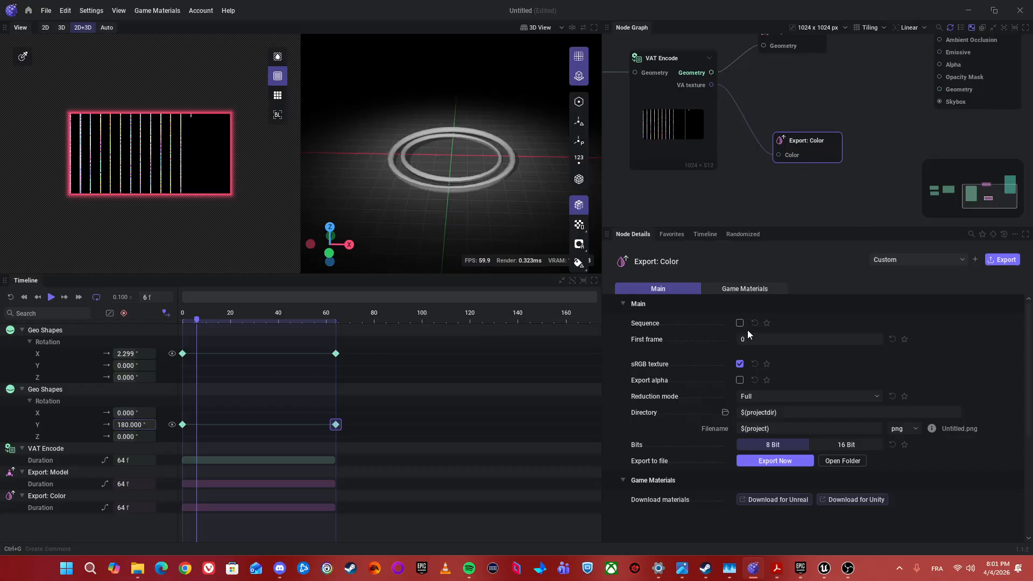
pyautogui.click(741, 366)
# Review the VAT Encode node's geometry, timeline and VAT content settings
pyautogui.click(707, 140)
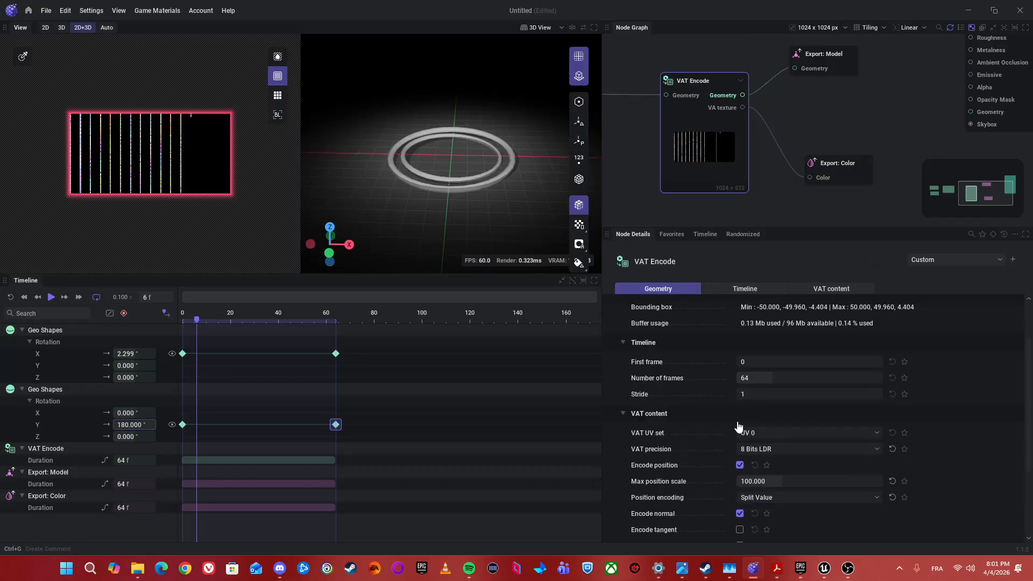
pyautogui.scroll(-5, 711, 438)
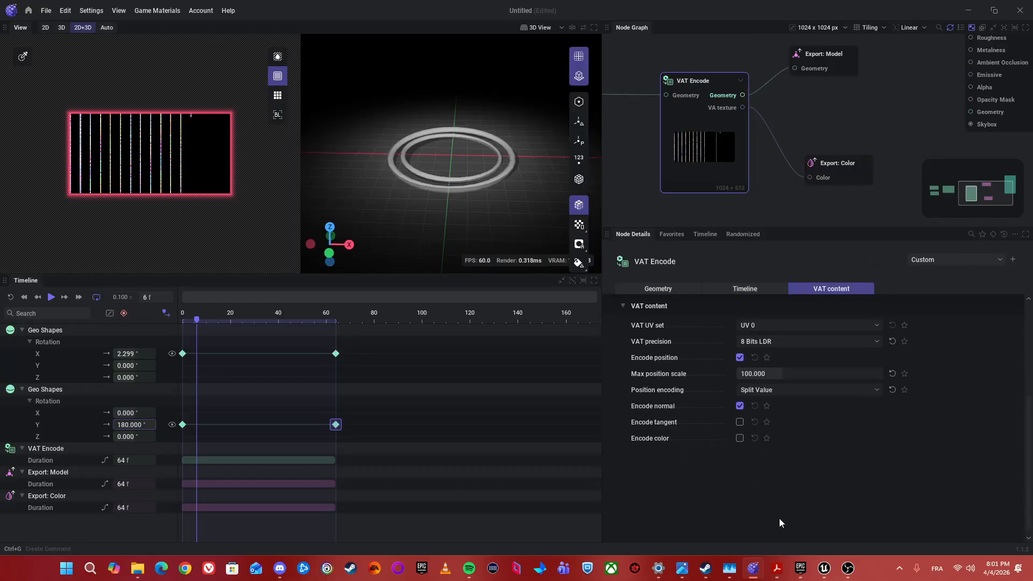
pyautogui.scroll(1, 744, 490)
pyautogui.scroll(1, 744, 491)
pyautogui.scroll(3, 744, 491)
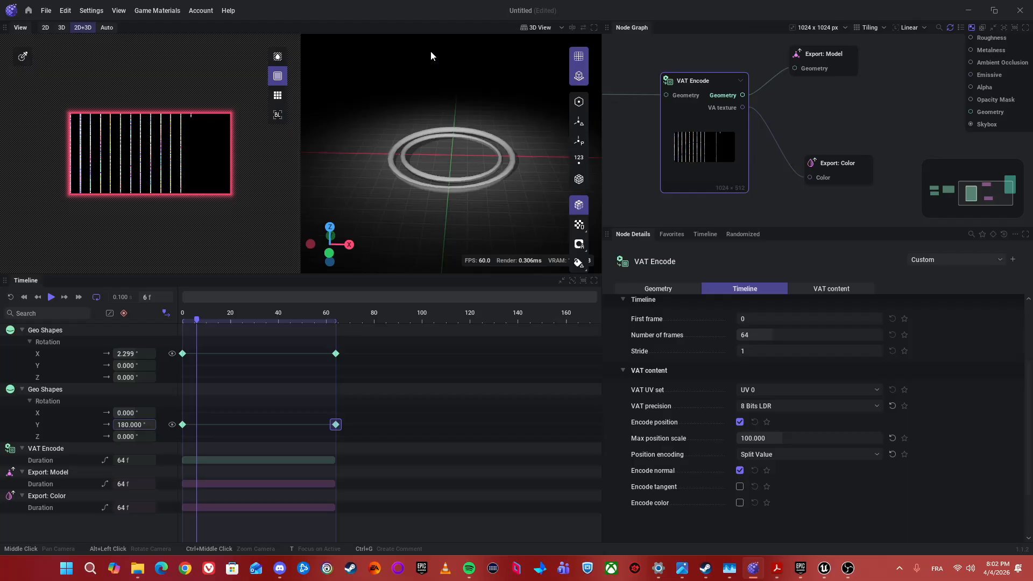
# Play back the ring animation from the start to check how the vertex animation texture fills with the current settings
pyautogui.press('space')
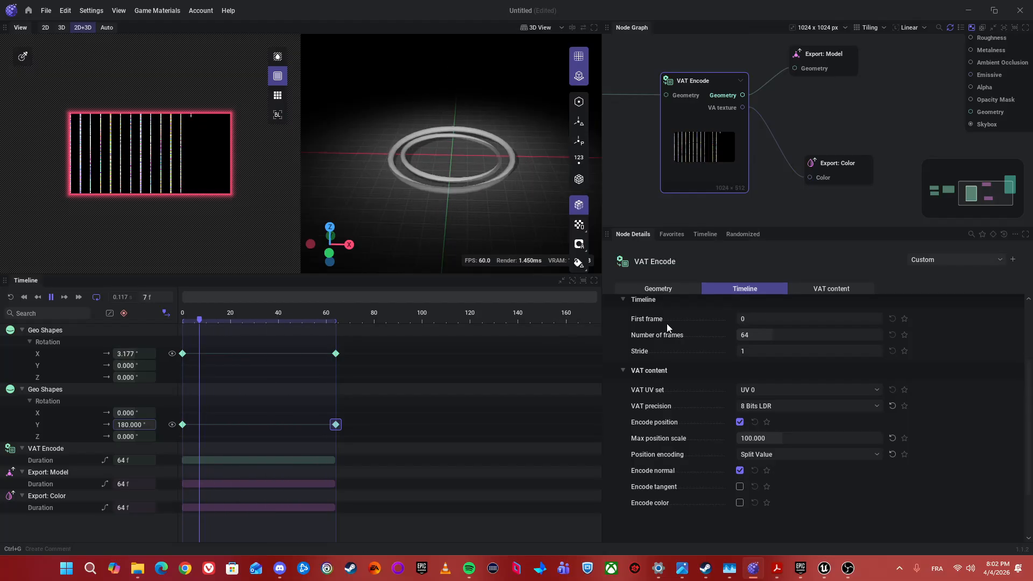
pyautogui.press('space')
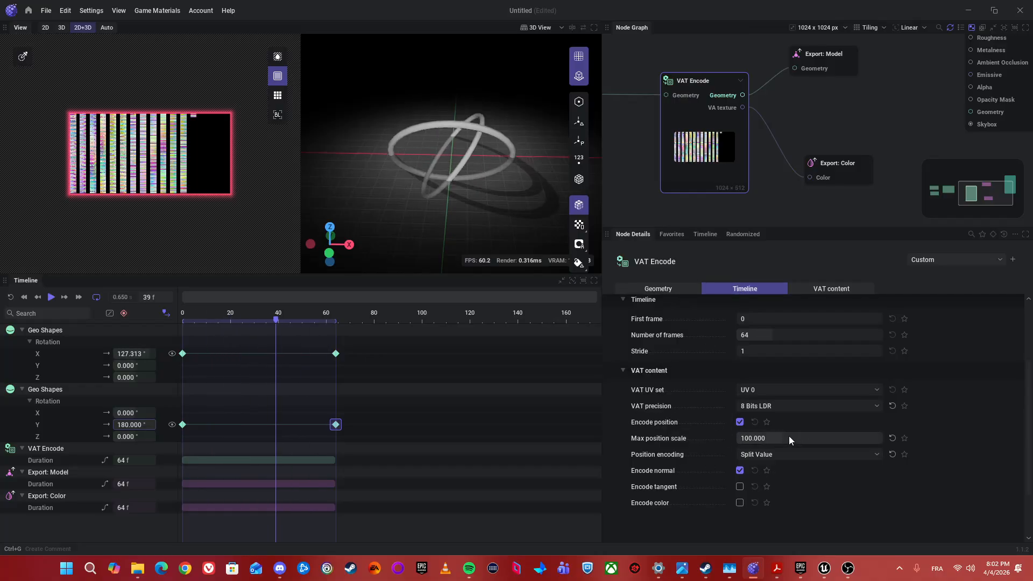
pyautogui.press('Home')
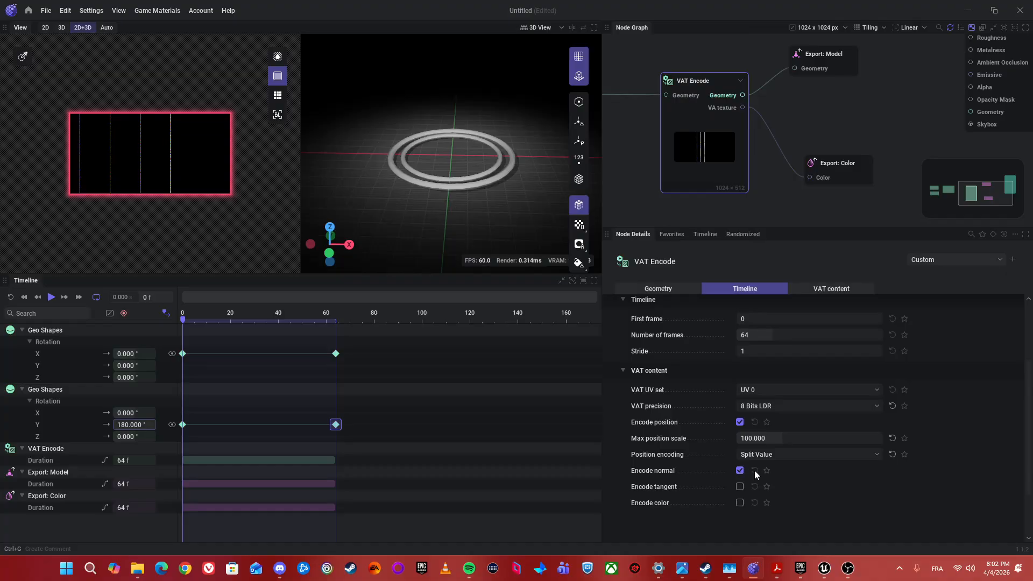
pyautogui.scroll(-2, 699, 474)
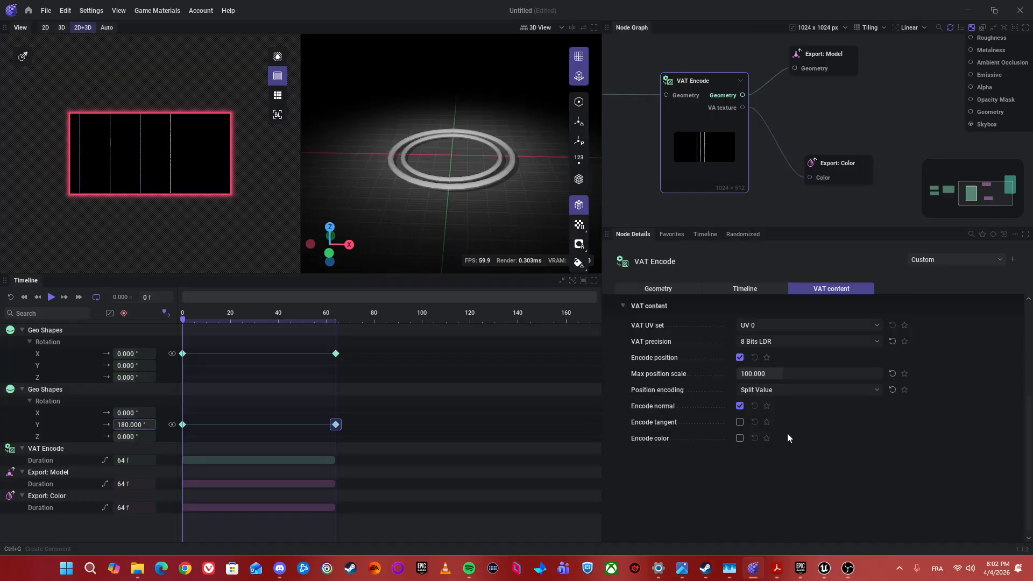
pyautogui.scroll(1, 787, 434)
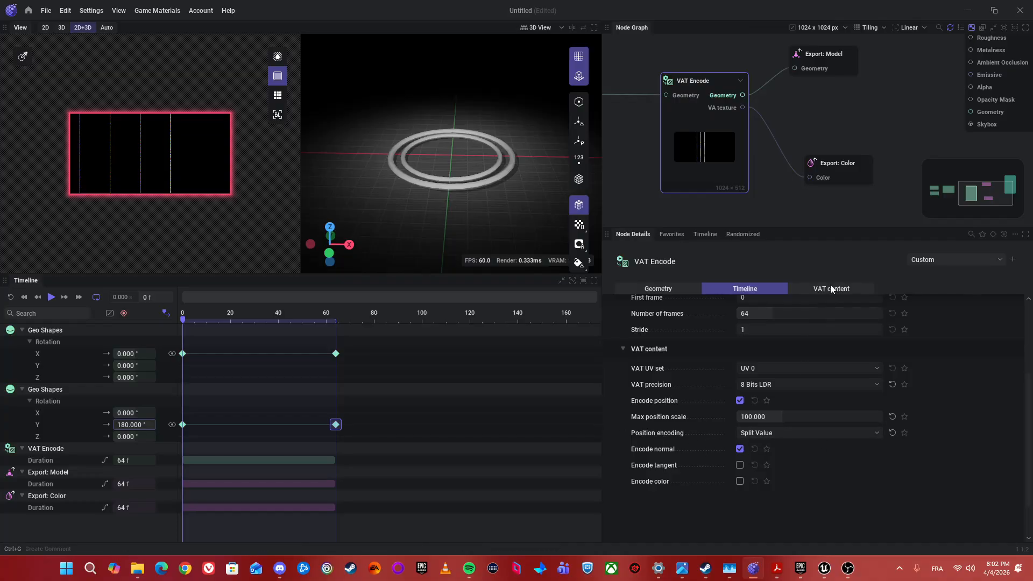
pyautogui.press('space')
pyautogui.press('space')
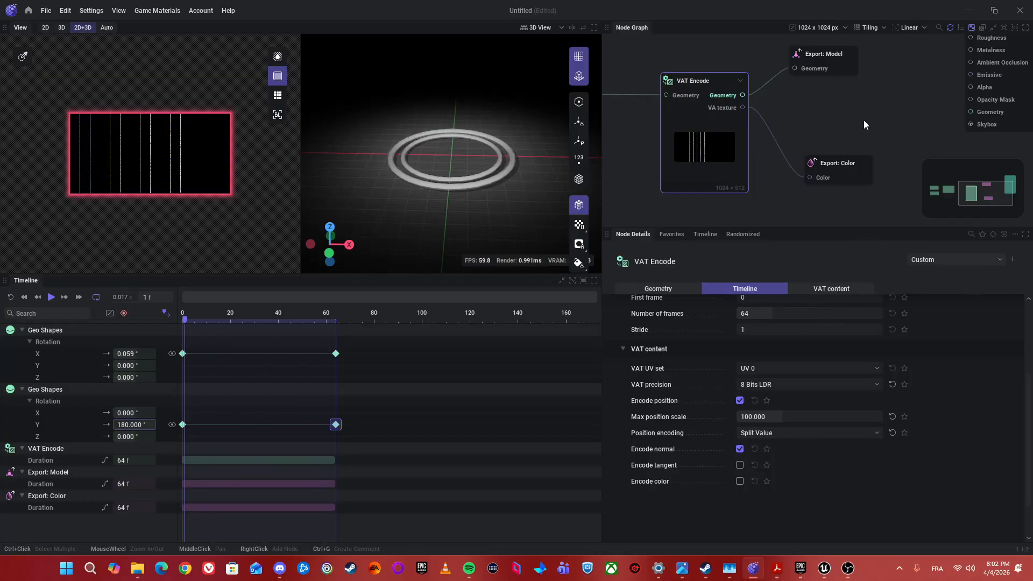
# Reset VAT Encode to 16 Bits HDR precision with Single Value position encoding, and play the timeline to rebake the texture
pyautogui.click(892, 385)
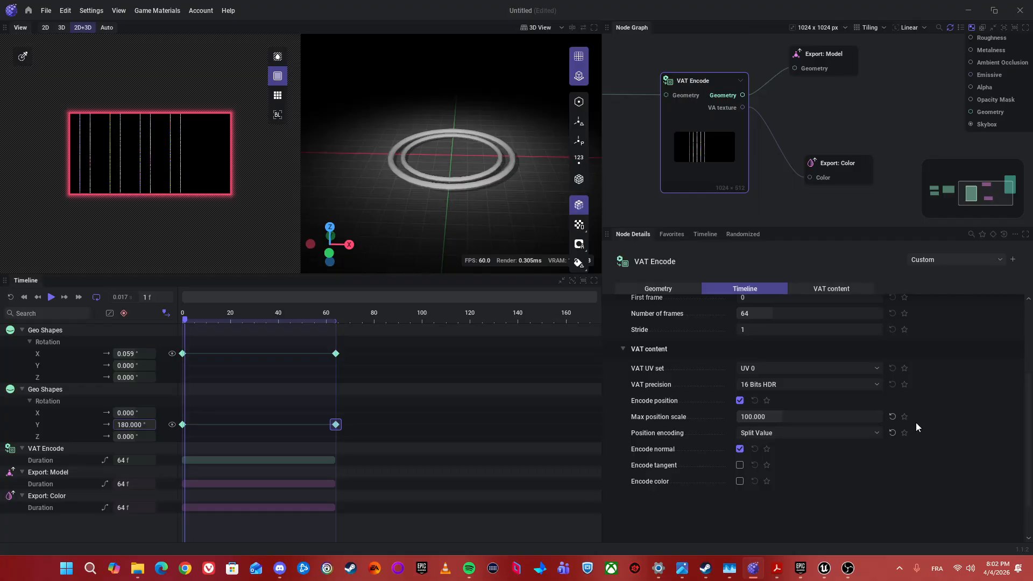
pyautogui.click(876, 435)
pyautogui.click(808, 446)
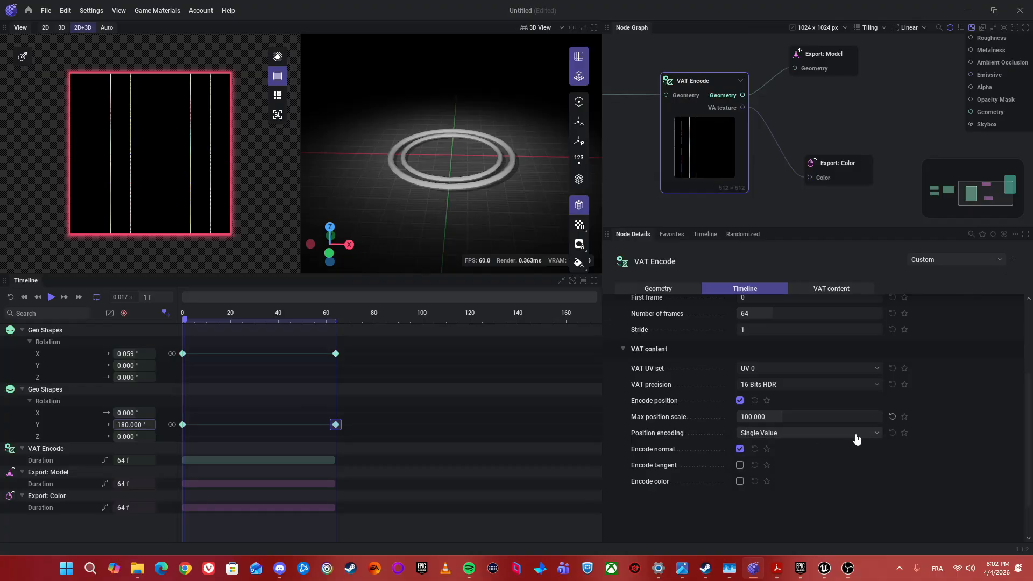
pyautogui.scroll(4, 904, 446)
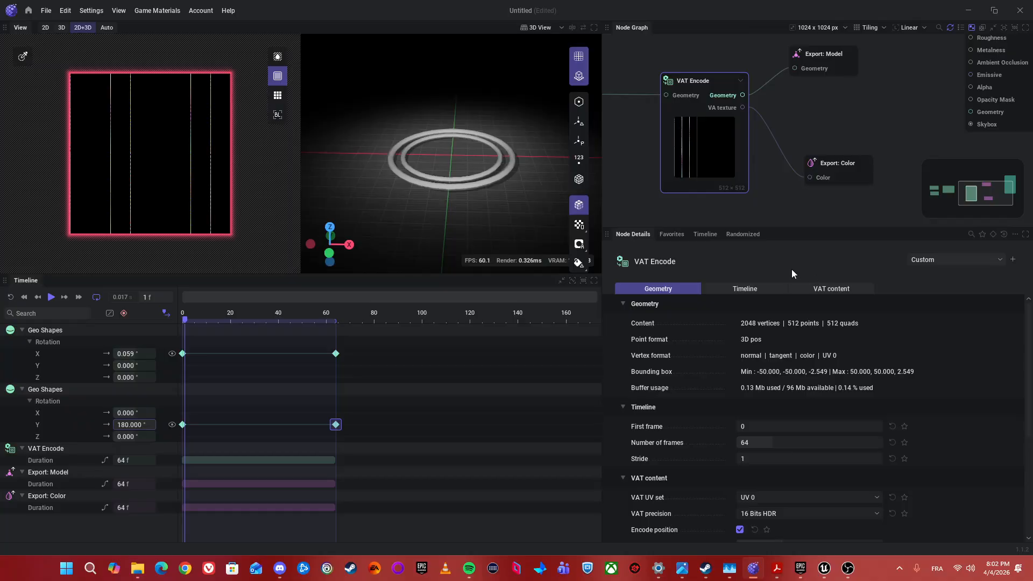
pyautogui.press('space')
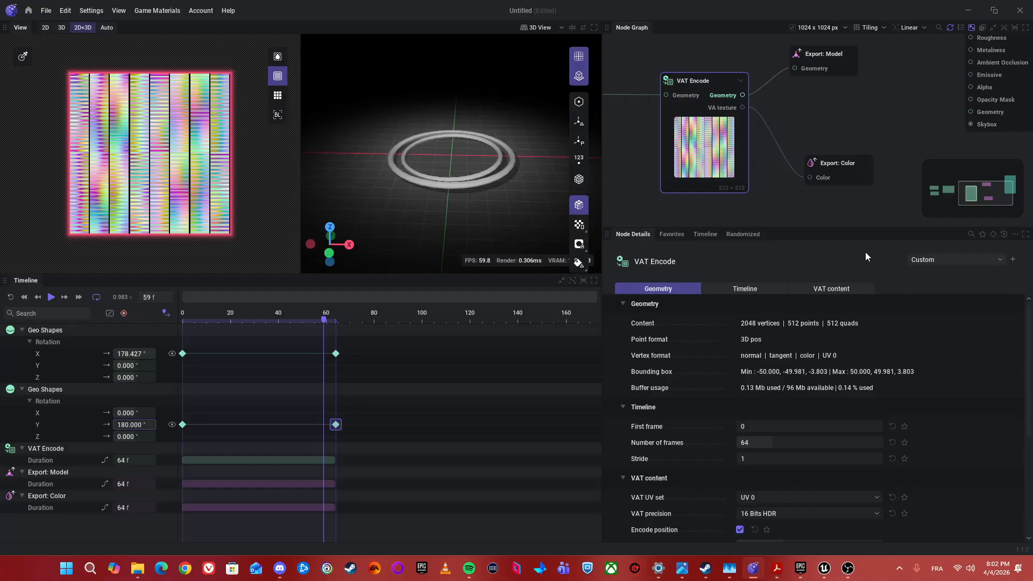
# Save the VAT Encode settings as a preset named VAT_16BitsPreset and check the preset list
pyautogui.click(1012, 259)
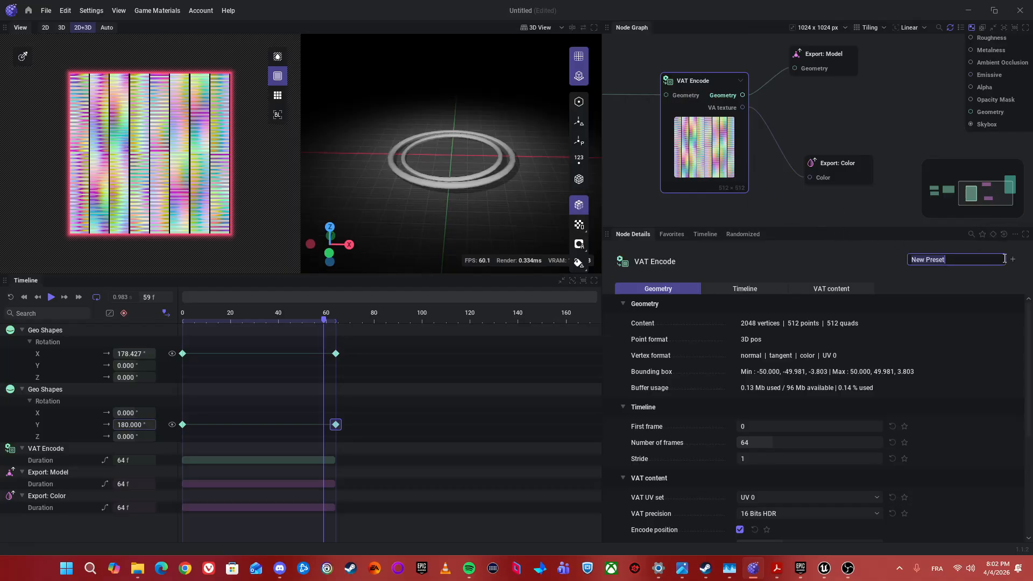
pyautogui.write('VAT_16BitsPreset')
pyautogui.press('Return')
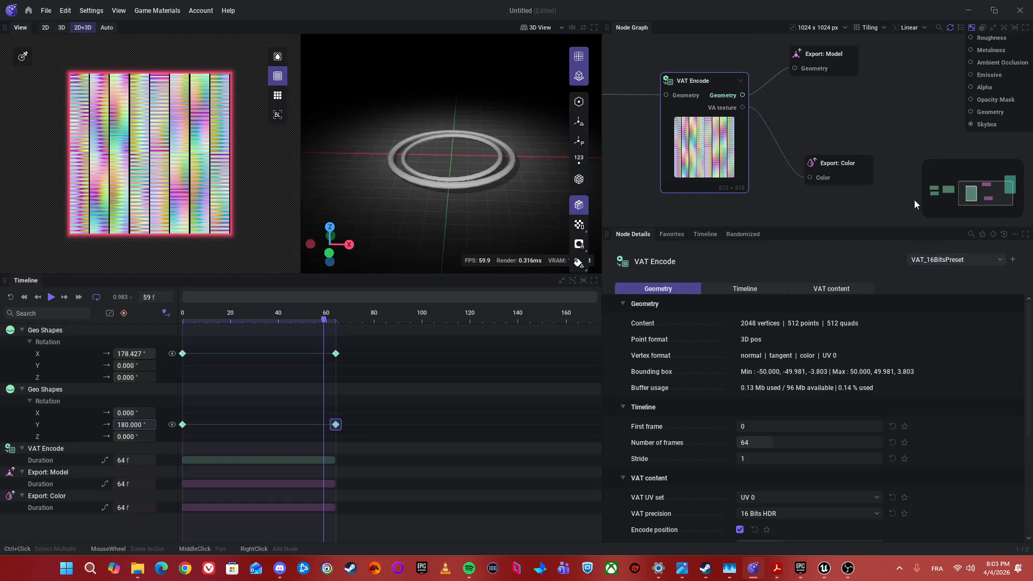
pyautogui.moveTo(915, 199); pyautogui.dragTo(900, 187, button='middle')
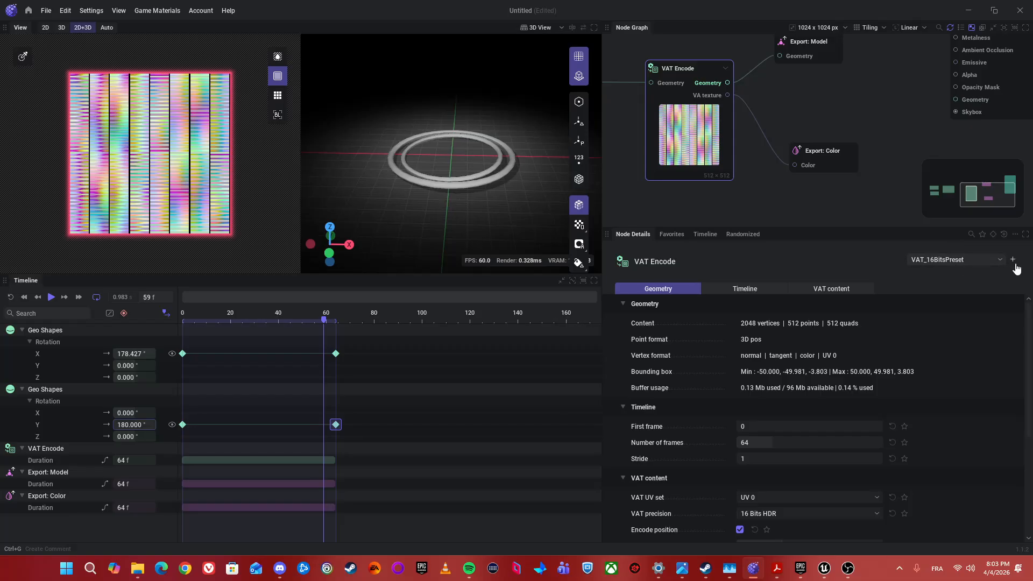
pyautogui.click(976, 263)
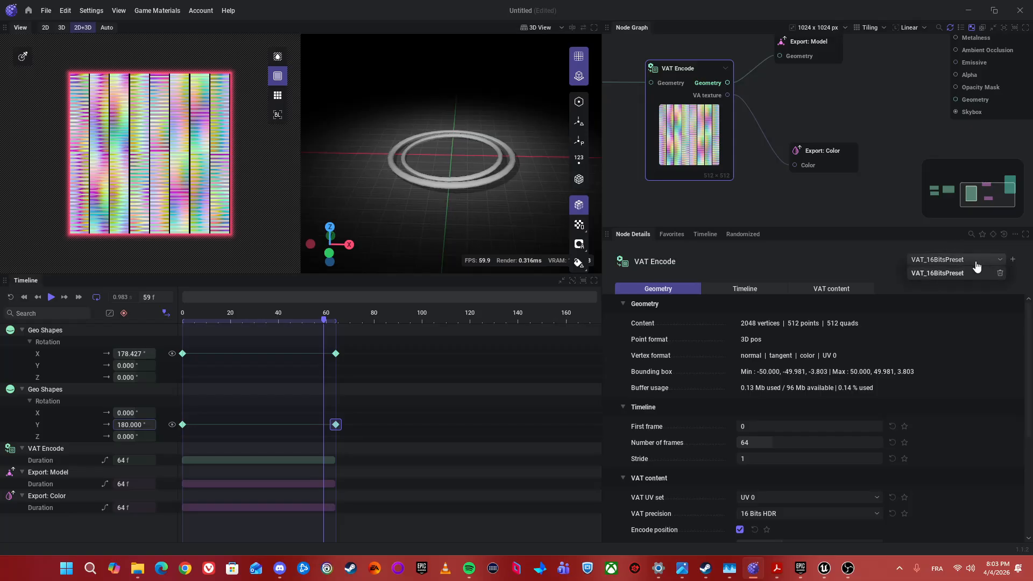
# Save the 16-bit VAT Encode settings as a new preset named VAT_16Bits_64Frames_NoStride
pyautogui.click(1017, 255)
pyautogui.click(1015, 257)
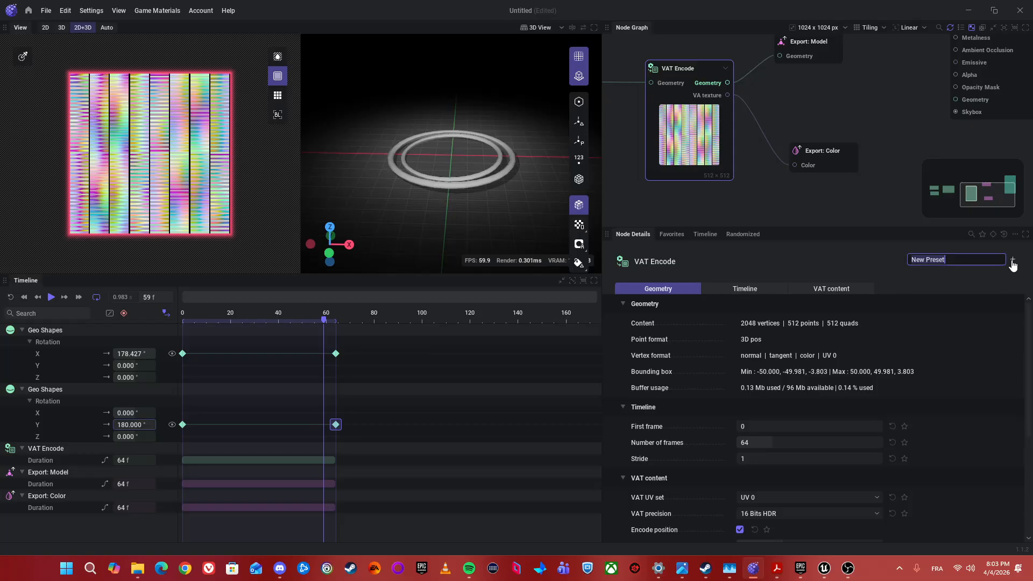
pyautogui.write('VAT')
pyautogui.write('_')
pyautogui.write('16Bits')
pyautogui.write(')')
pyautogui.write('_')
pyautogui.write('64')
pyautogui.write('Frames')
pyautogui.write('_NoStride')
pyautogui.press('Return')
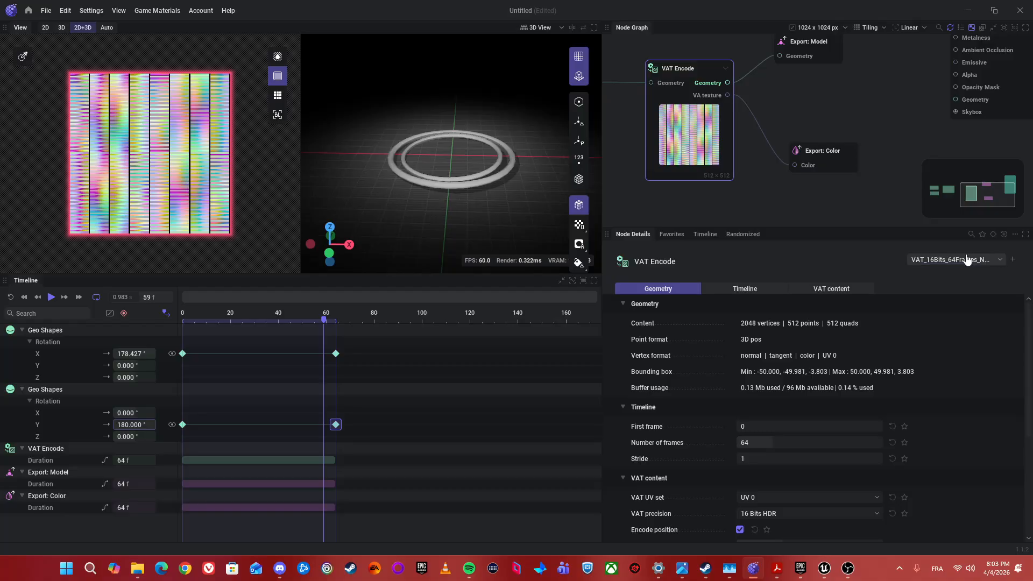
# Delete the VAT_16BitsPreset preset and check the remaining VAT Encode presets and settings
pyautogui.click(946, 264)
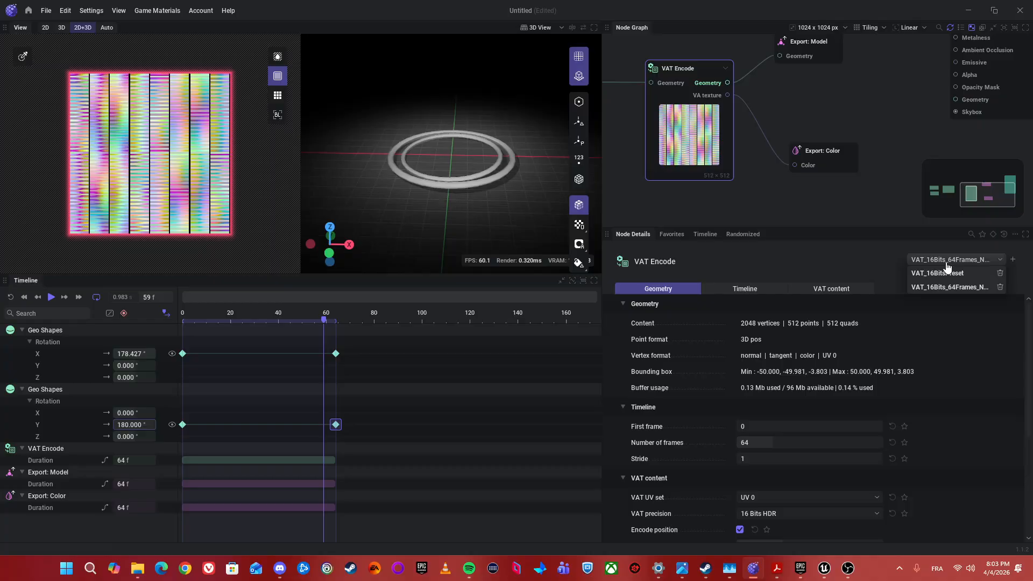
pyautogui.click(999, 274)
pyautogui.click(599, 318)
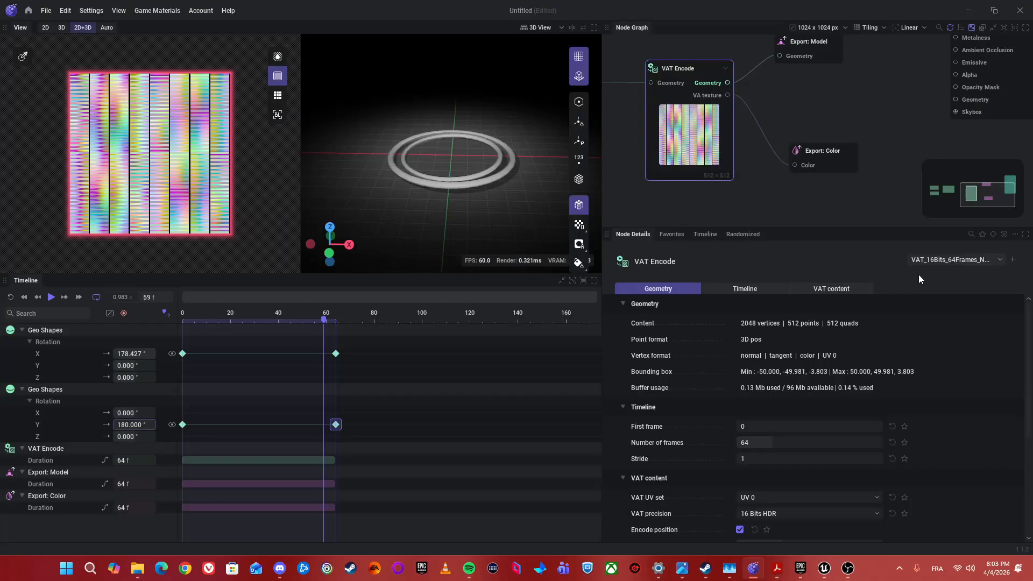
pyautogui.scroll(-3, 845, 396)
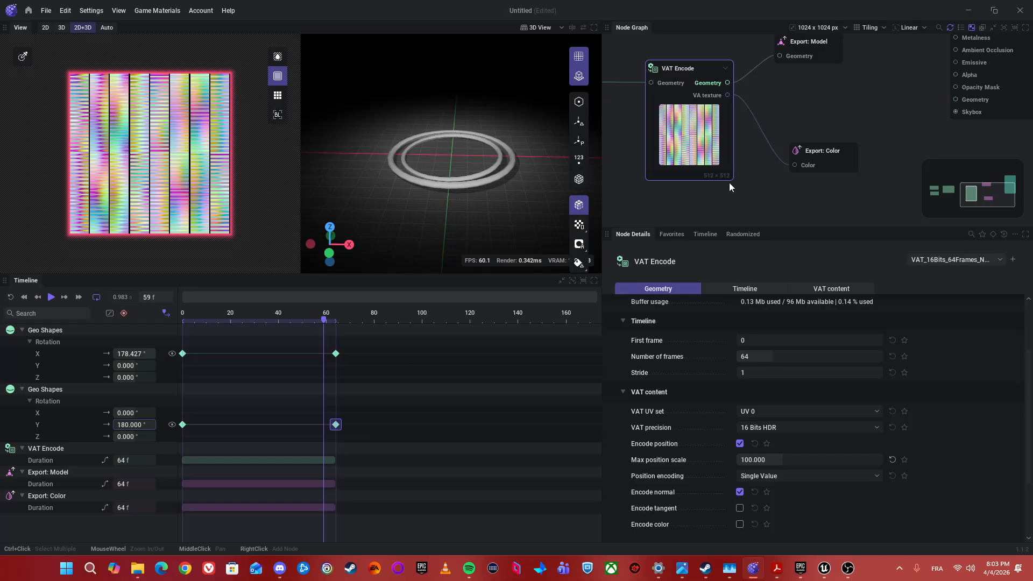
pyautogui.scroll(2, 700, 510)
pyautogui.click(950, 264)
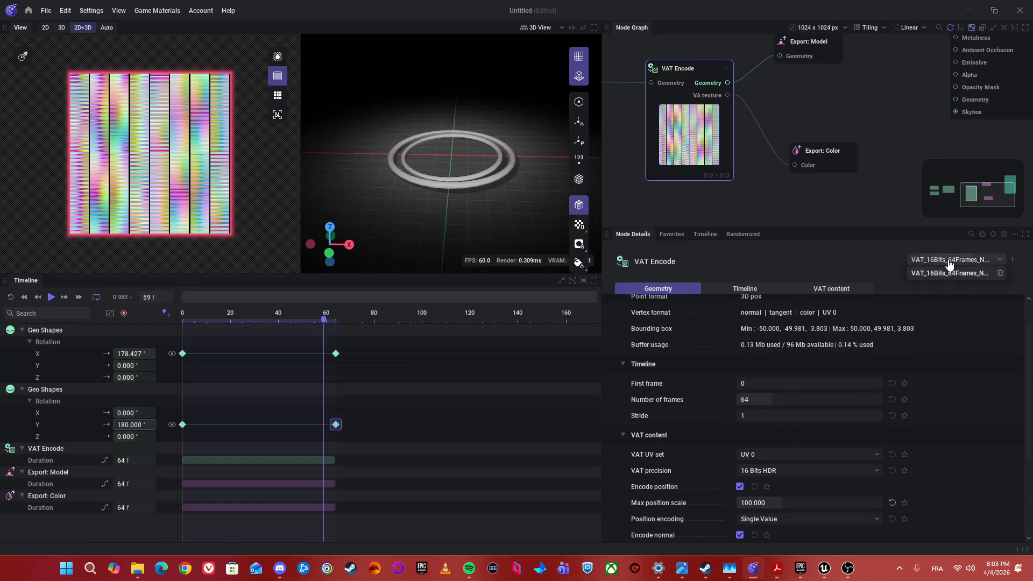
pyautogui.click(835, 183)
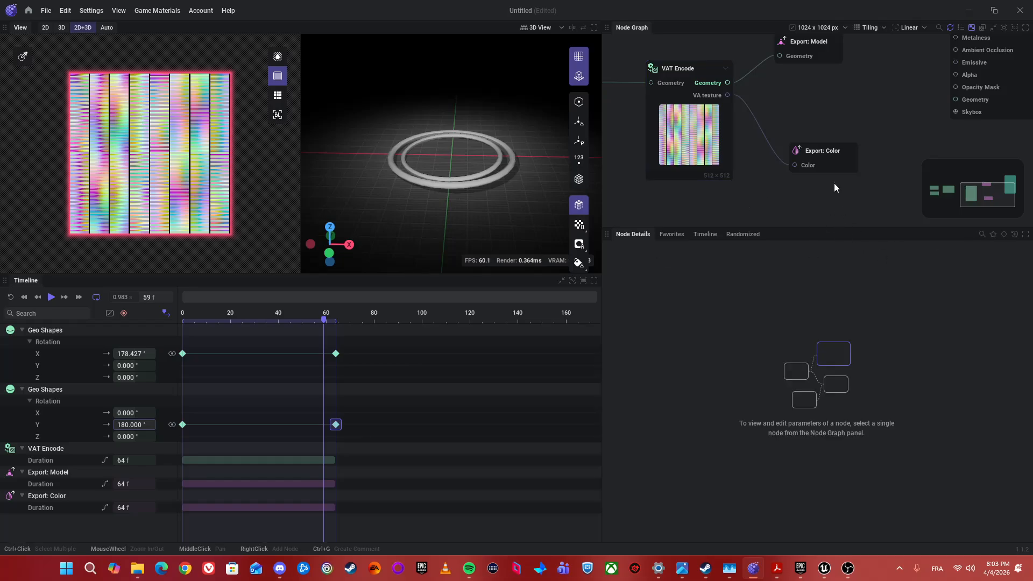
# Set VAT Encode's VAT precision to 8 Bits LDR and its position encoding to Split Value
pyautogui.click(722, 137)
pyautogui.scroll(-1, 929, 358)
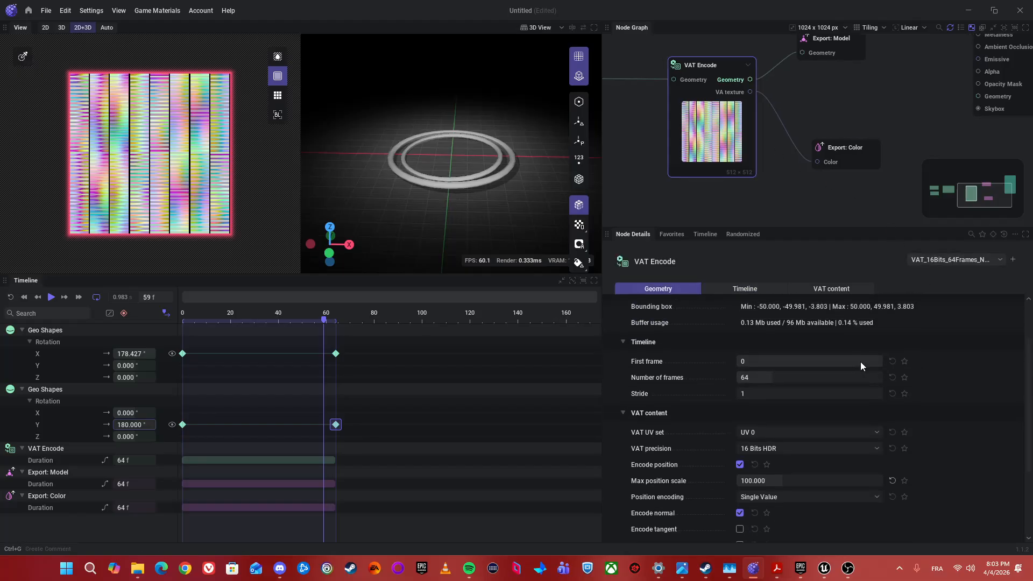
pyautogui.click(808, 449)
pyautogui.click(780, 465)
pyautogui.scroll(-2, 784, 454)
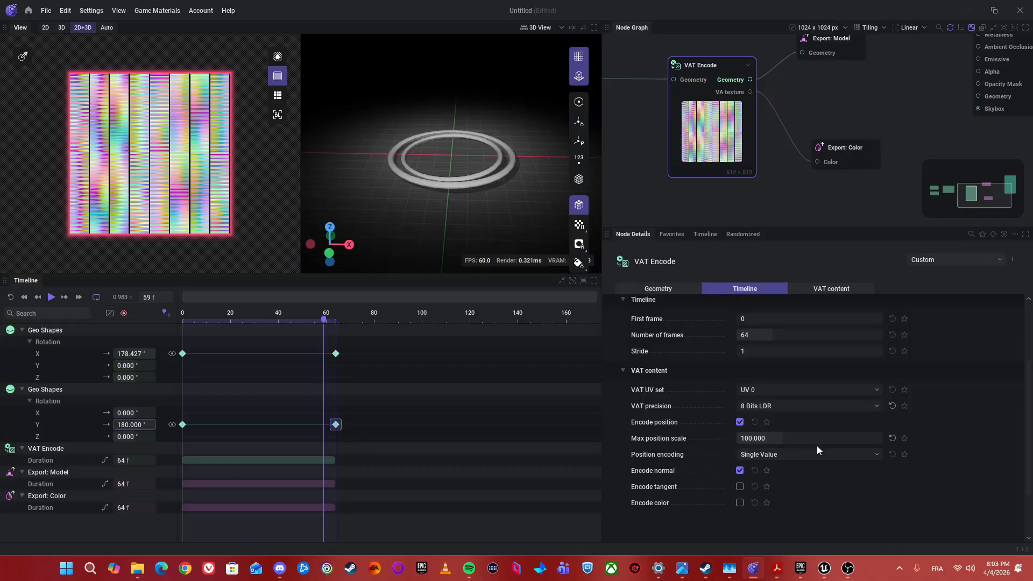
pyautogui.click(773, 456)
pyautogui.click(777, 479)
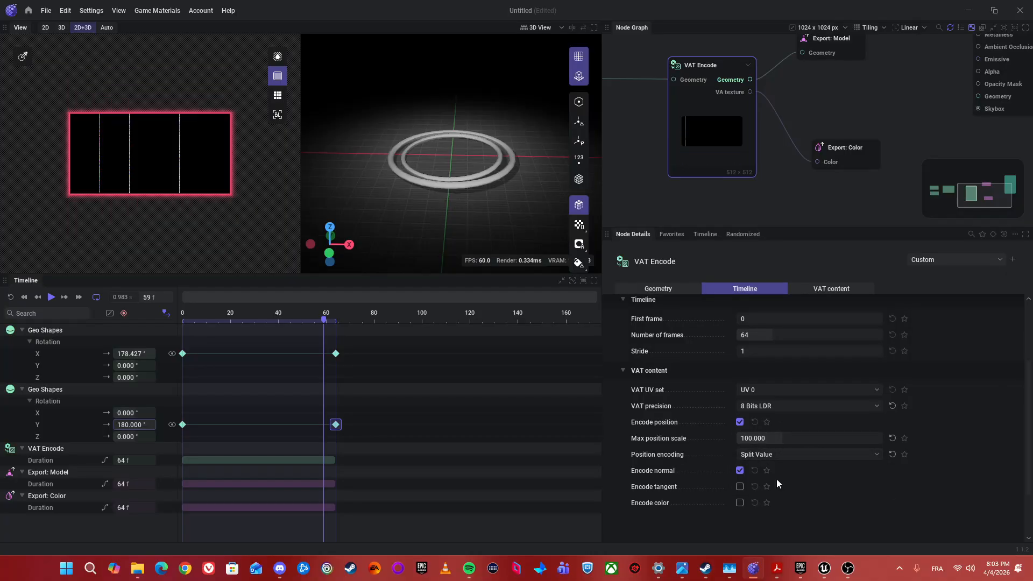
# Rebake the 8-bit texture by playing the timeline, and save the VAT Encode settings as preset VAT_8Bits_64Frames_NoStrides
pyautogui.click(860, 208)
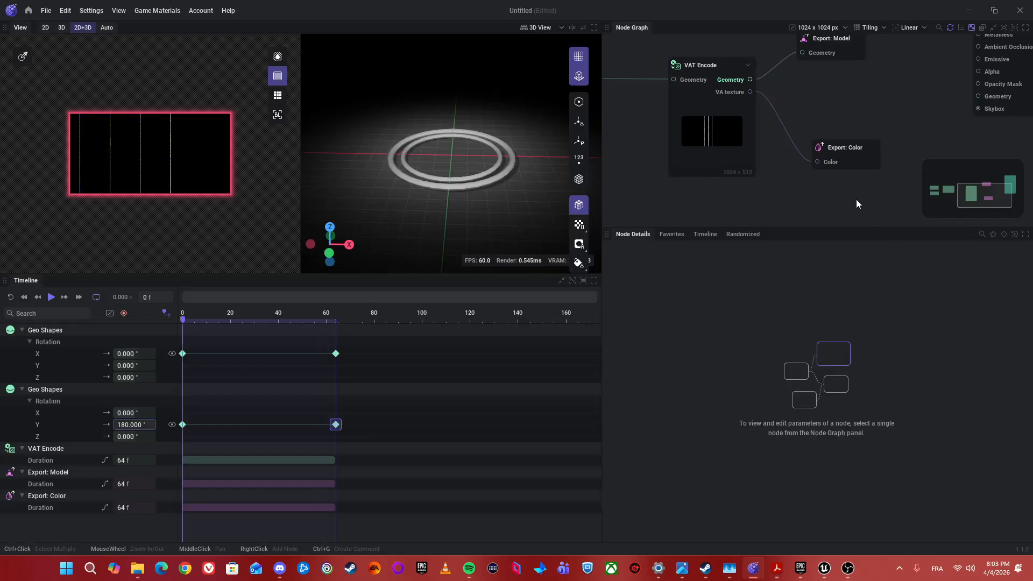
pyautogui.click(736, 149)
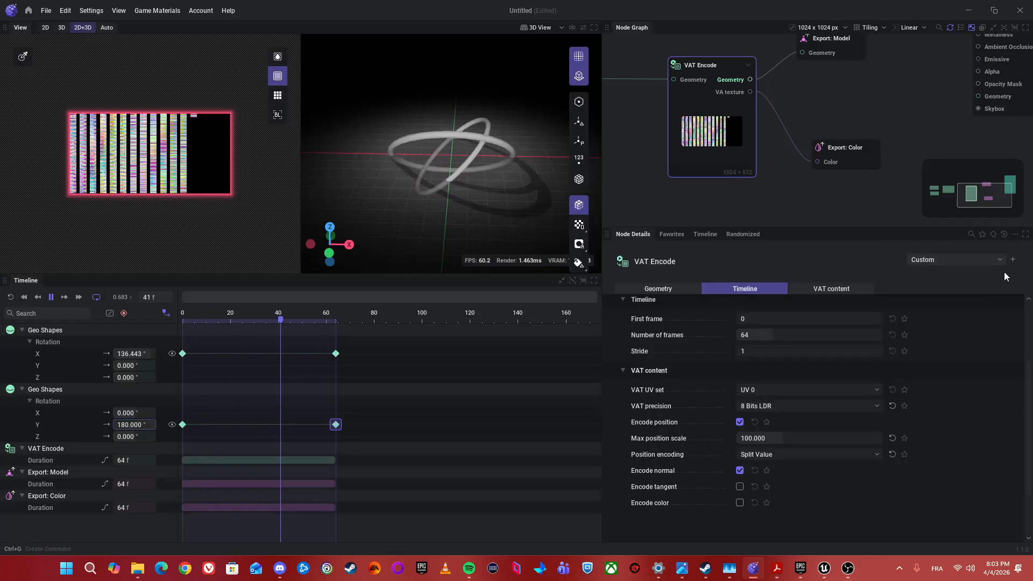
pyautogui.click(1013, 259)
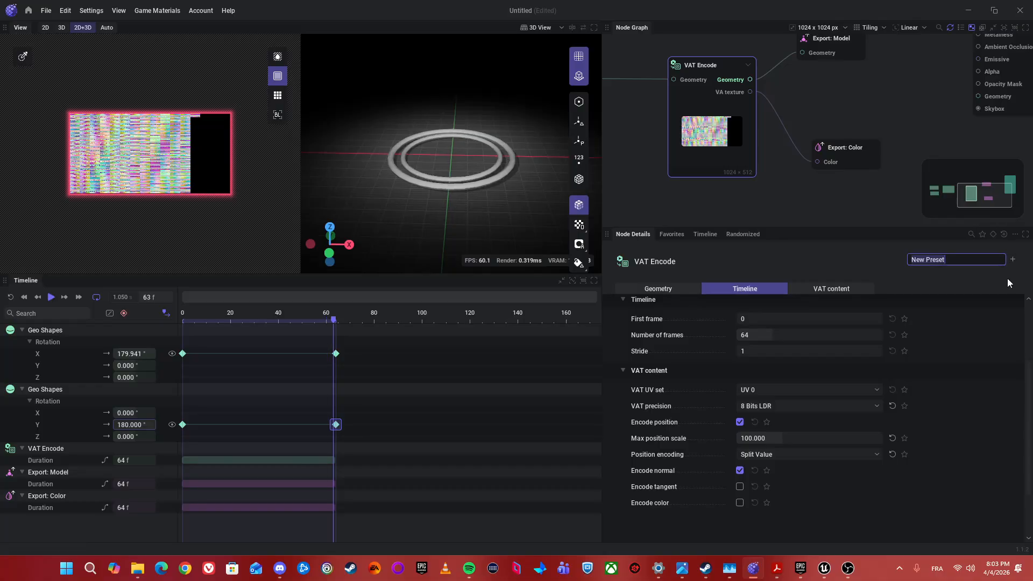
pyautogui.write('VAT_8Bits_64Frames_NoStrides')
pyautogui.press('Return')
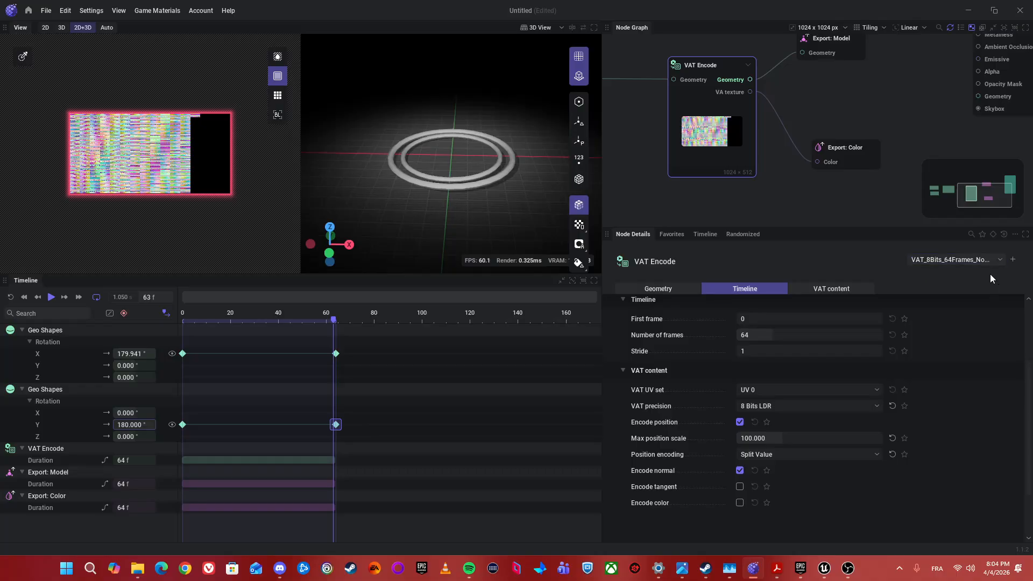
# Switch VAT Encode between its saved 16-bit and 8-bit presets, ending on VAT_16Bits_64Frames_NoStride
pyautogui.click(944, 263)
pyautogui.click(955, 273)
pyautogui.click(946, 261)
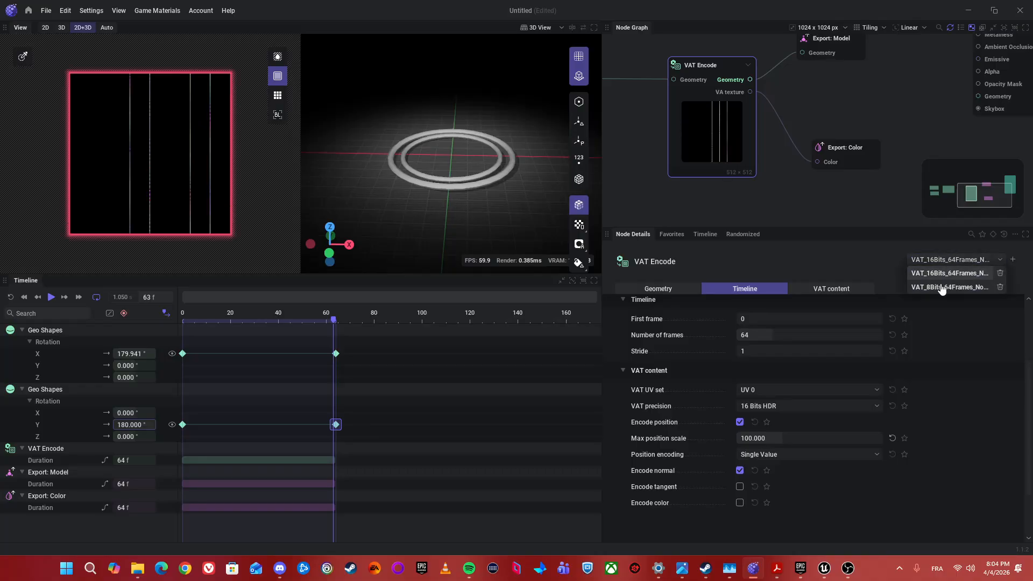
pyautogui.click(942, 288)
pyautogui.click(947, 261)
pyautogui.click(949, 273)
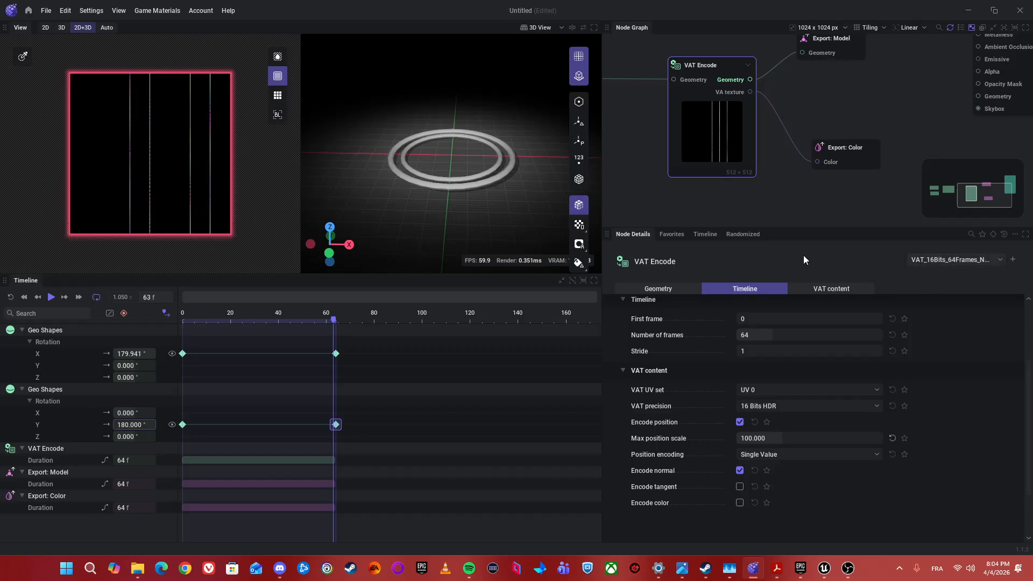
# Save the Export: Color node's 8 Bit settings as a new preset named VAT_Text_8Bits
pyautogui.click(848, 166)
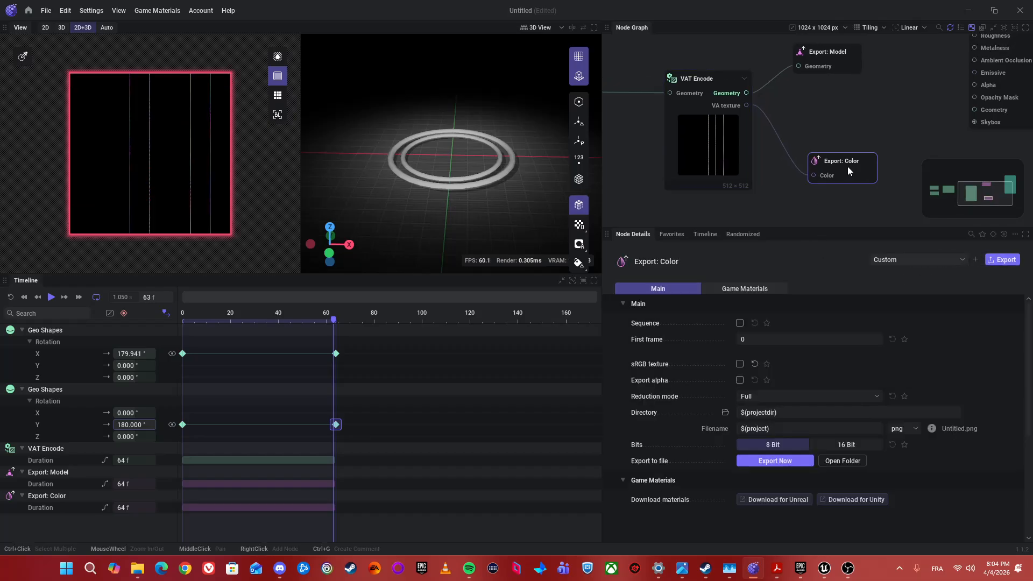
pyautogui.moveTo(848, 170); pyautogui.dragTo(841, 169)
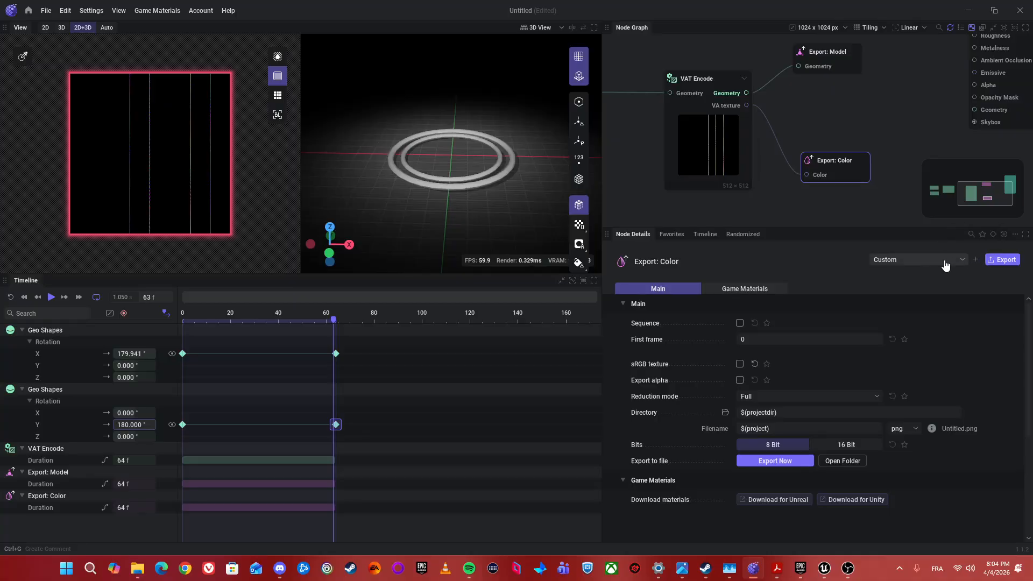
pyautogui.click(975, 261)
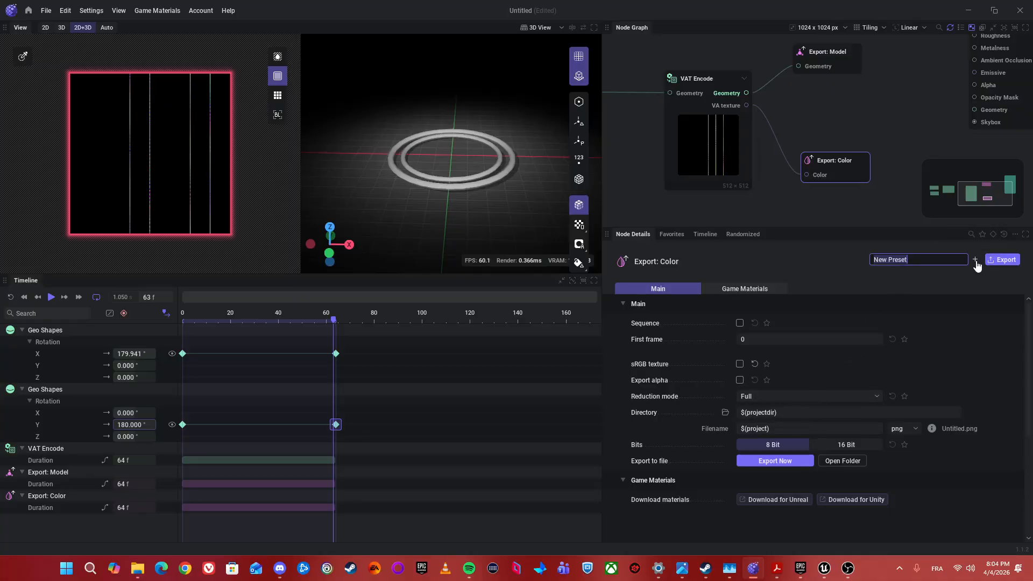
pyautogui.write('VAT')
pyautogui.write('_Text')
pyautogui.write('eX')
pyautogui.press('BackSpace')
pyautogui.press('BackSpace')
pyautogui.write('Expor')
pyautogui.press('BackSpace')
pyautogui.press('BackSpace')
pyautogui.press('BackSpace')
pyautogui.press('BackSpace')
pyautogui.press('BackSpace')
pyautogui.write('_8Bits')
pyautogui.press('Return')
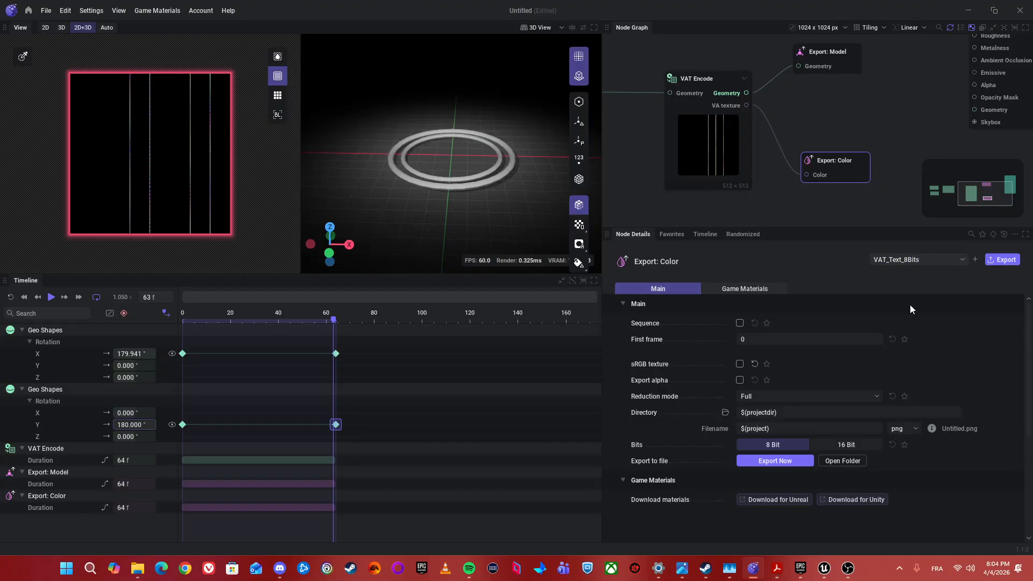
# Set Export: Color's bits to 16 Bit and save the settings as a new preset named VAT_Text_16Bits
pyautogui.click(834, 445)
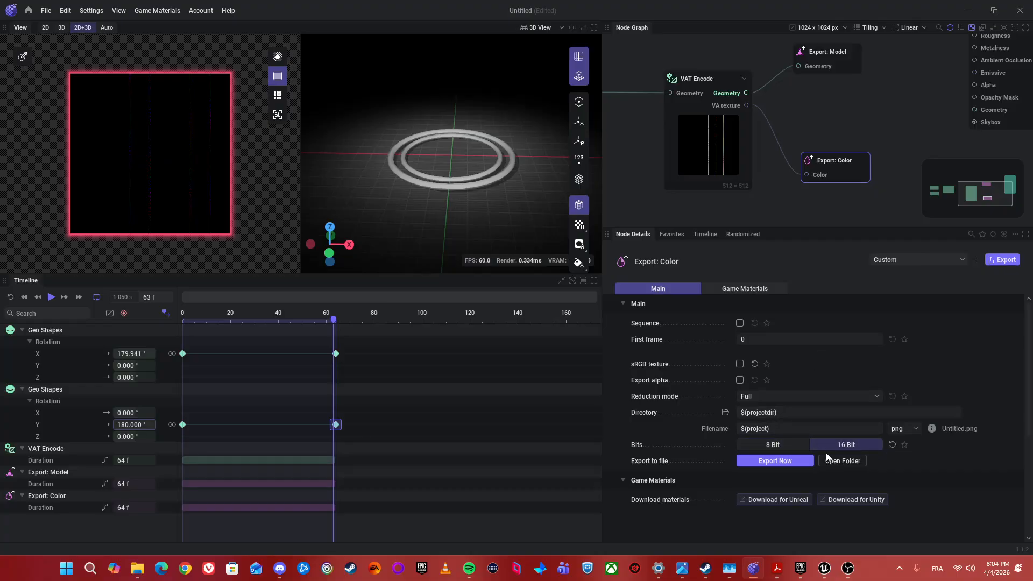
pyautogui.click(975, 260)
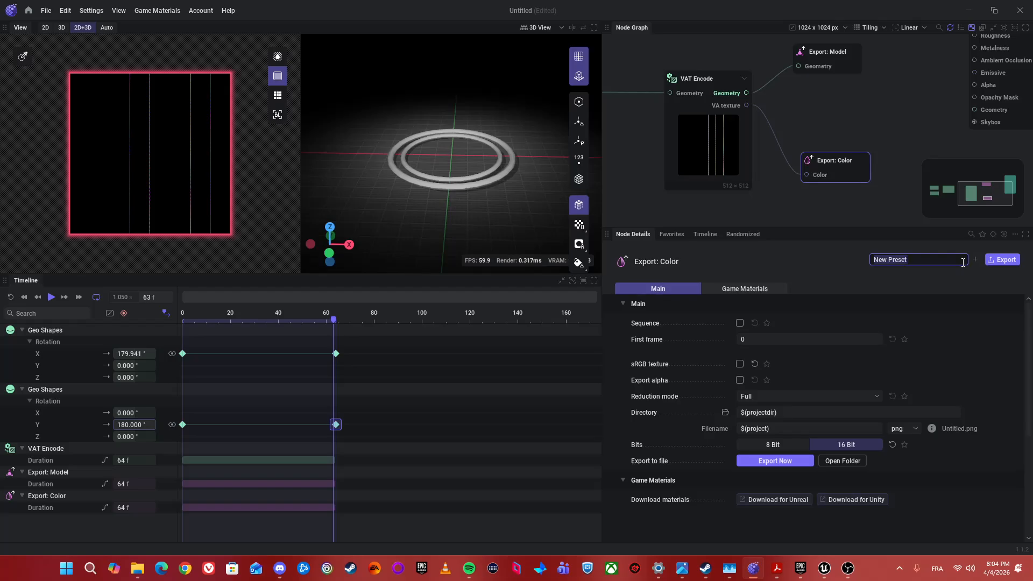
pyautogui.write('VAT_1')
pyautogui.write('6')
pyautogui.press('BackSpace')
pyautogui.press('BackSpace')
pyautogui.write('Text_16Bits')
pyautogui.press('Return')
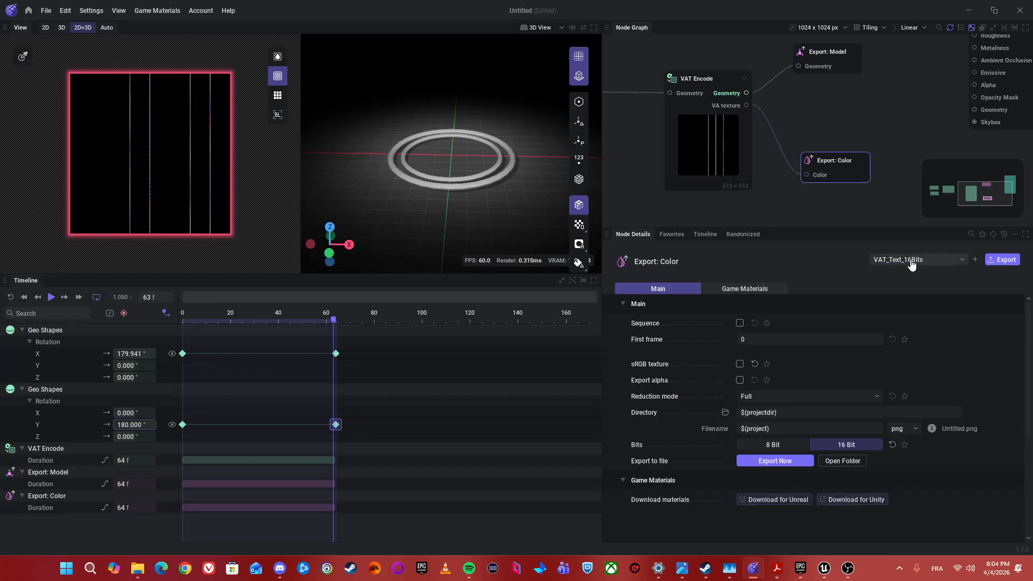
# Test the Export: Color presets by loading VAT_Text_8Bits and returning to VAT_Text_16Bits
pyautogui.click(963, 260)
pyautogui.click(905, 281)
pyautogui.click(905, 263)
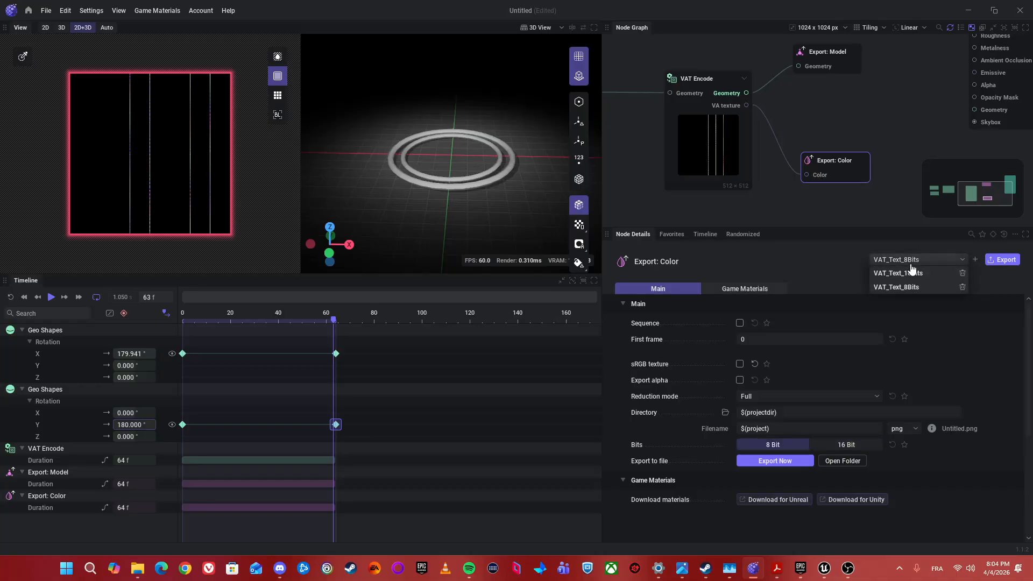
pyautogui.click(906, 272)
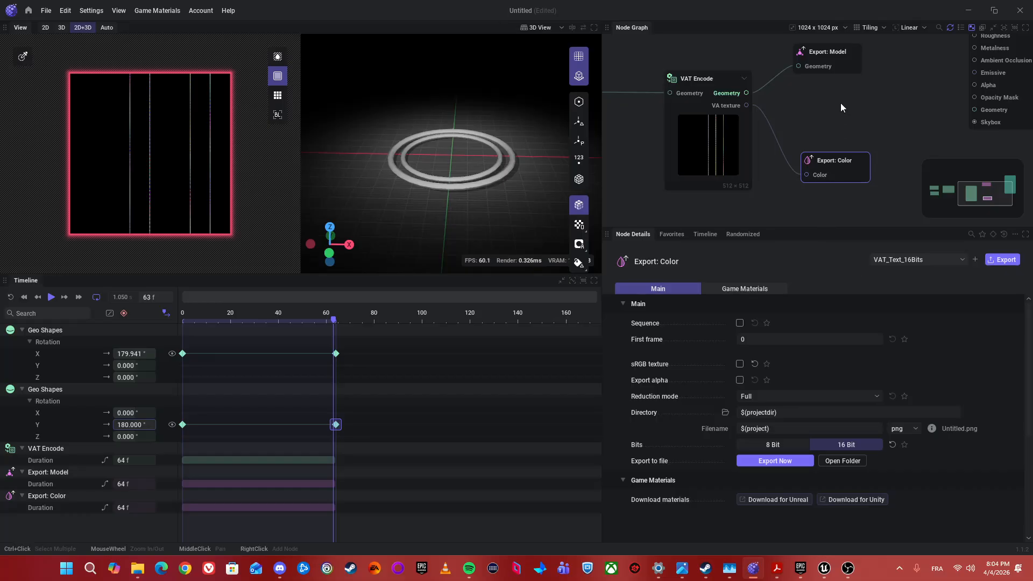
# Examine the Export: Model node's settings and its available length units, keeping Meters
pyautogui.scroll(-1, 855, 141)
pyautogui.moveTo(855, 144); pyautogui.dragTo(874, 133, button='middle')
pyautogui.click(857, 52)
pyautogui.moveTo(862, 62); pyautogui.dragTo(873, 58)
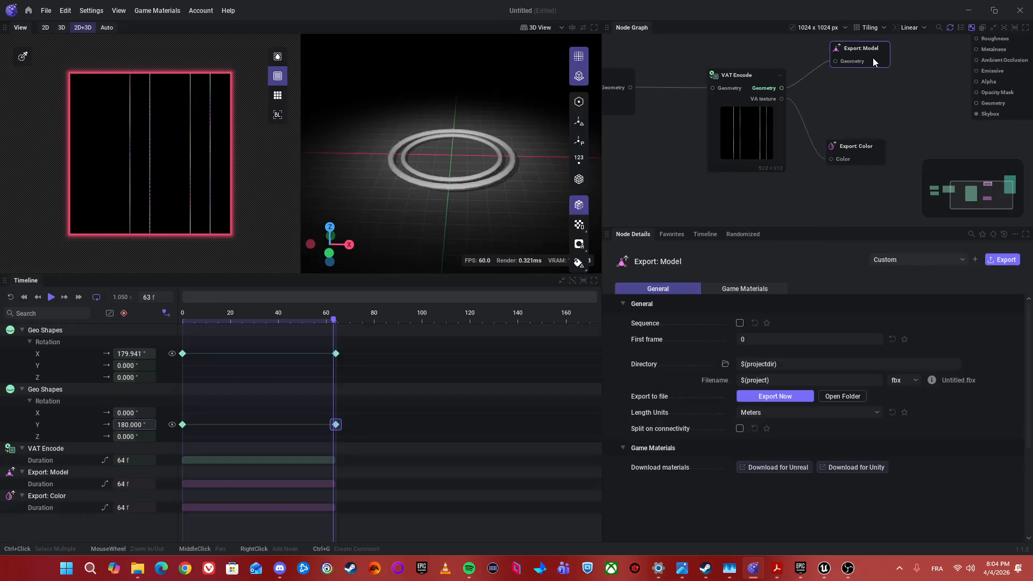
pyautogui.click(775, 413)
pyautogui.click(776, 414)
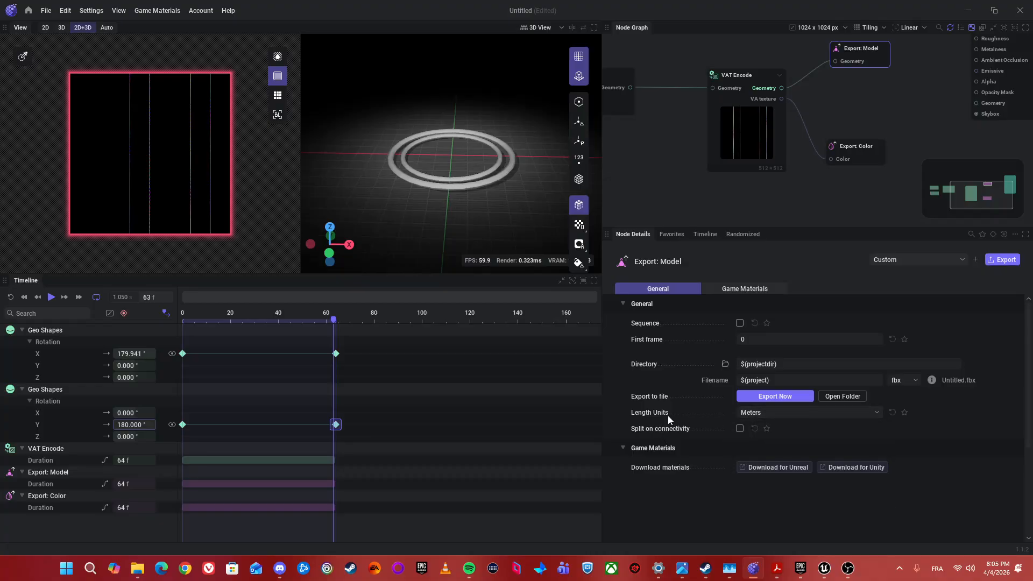
pyautogui.click(774, 414)
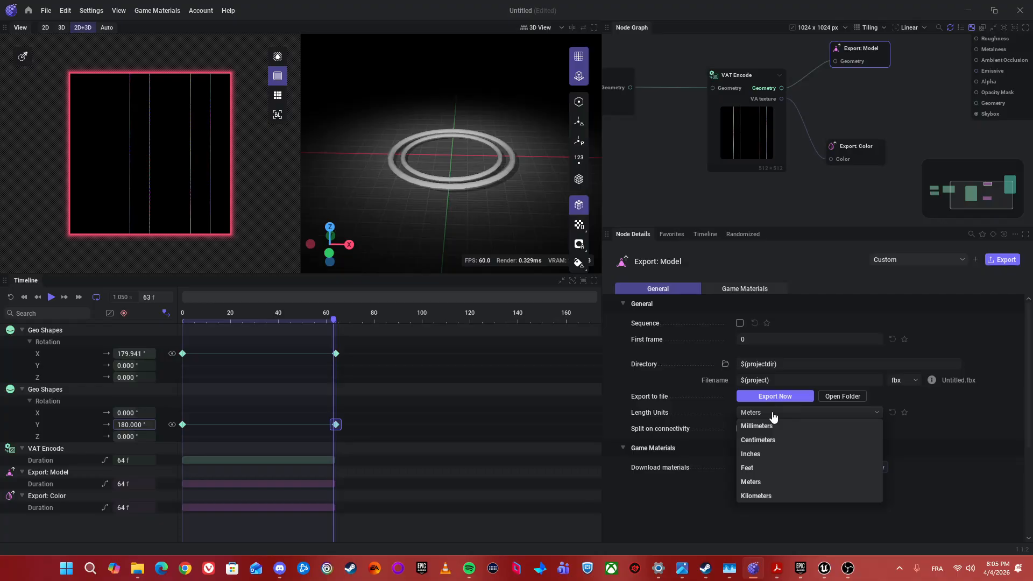
pyautogui.click(690, 412)
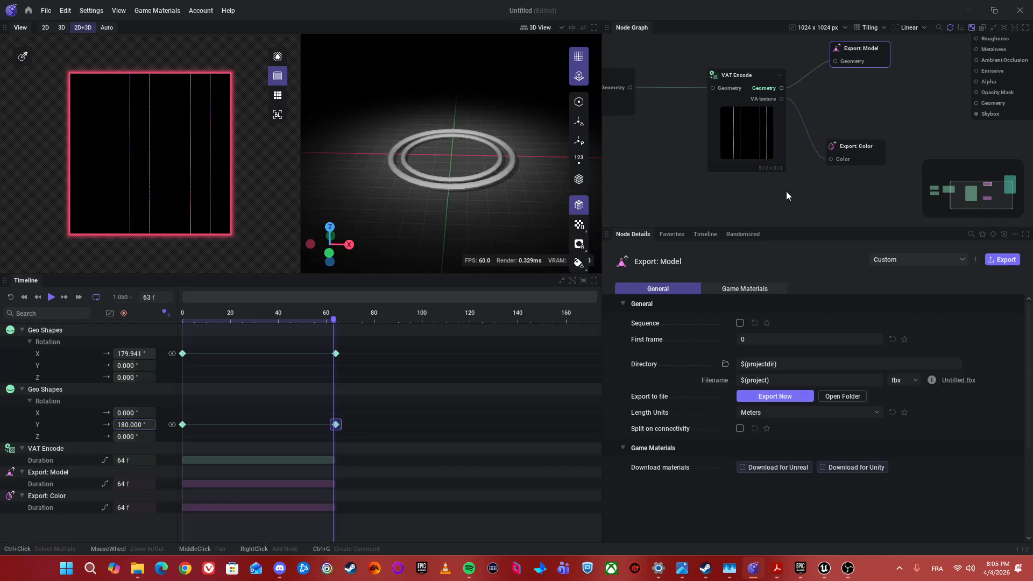
# Review the settings of Export: Color, VAT Encode and Export: Model, and check the game material download options
pyautogui.moveTo(795, 192); pyautogui.dragTo(781, 195, button='middle')
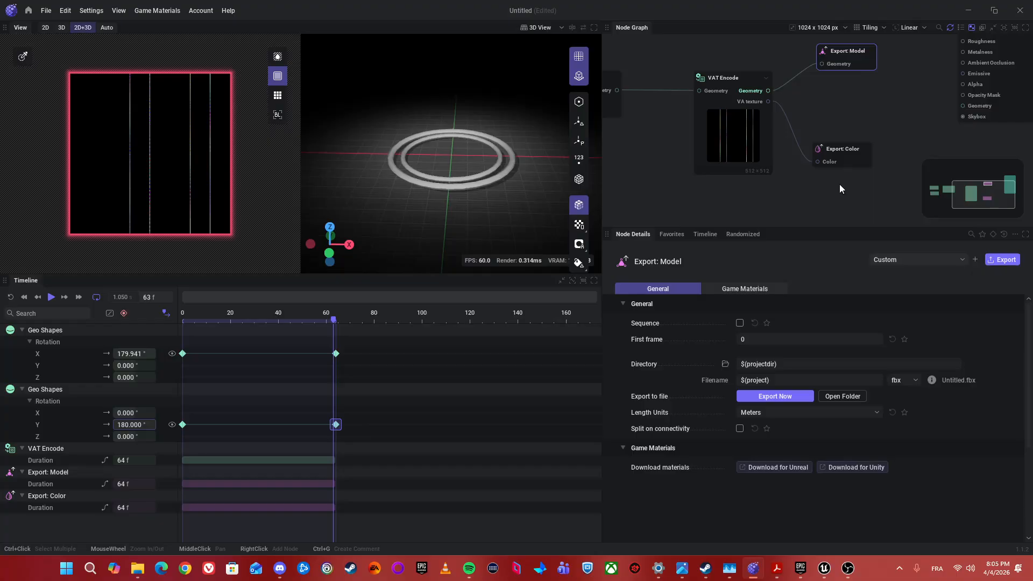
pyautogui.click(822, 191)
pyautogui.moveTo(857, 163); pyautogui.dragTo(870, 157)
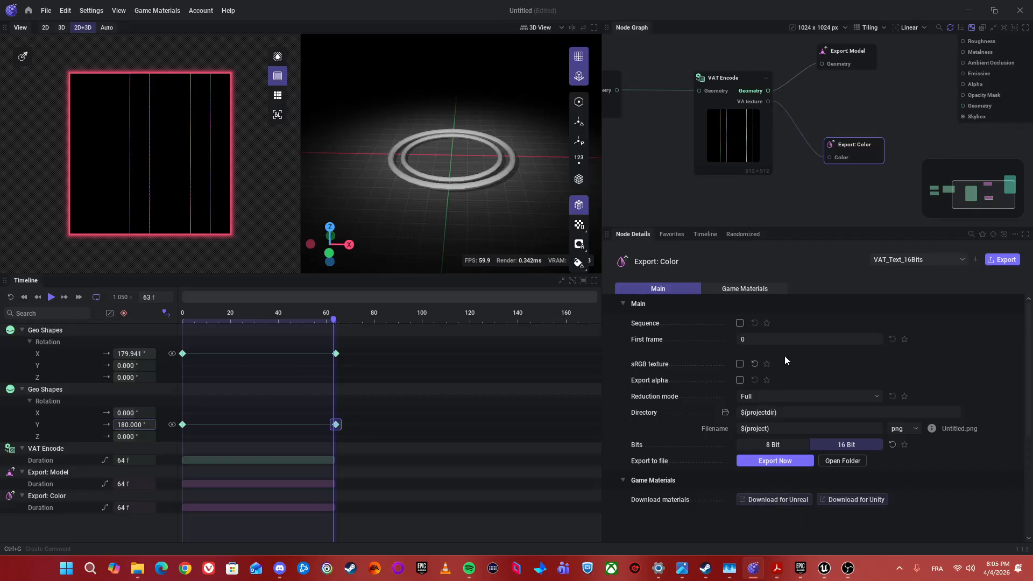
pyautogui.moveTo(849, 185); pyautogui.dragTo(821, 197, button='middle')
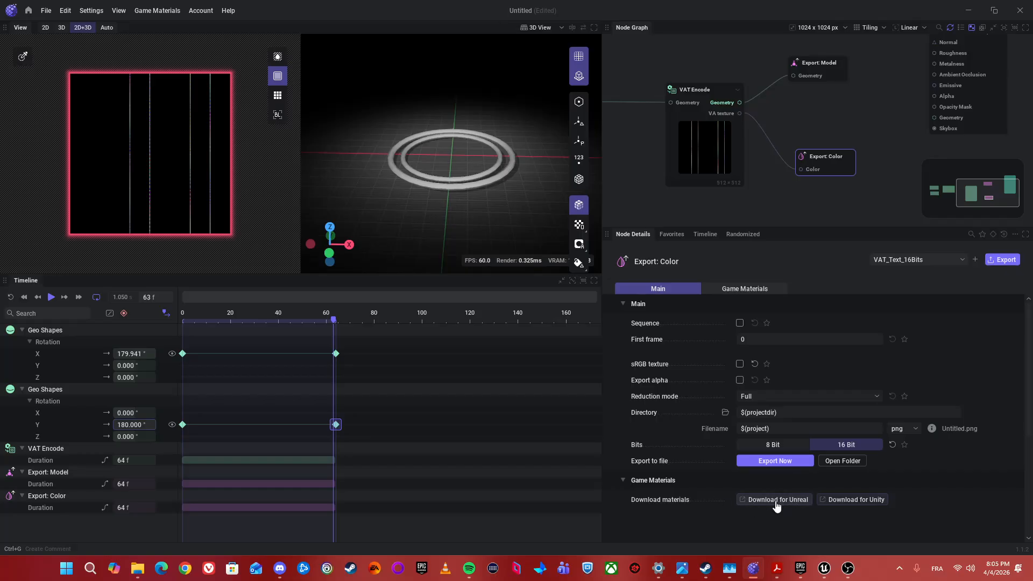
pyautogui.click(686, 157)
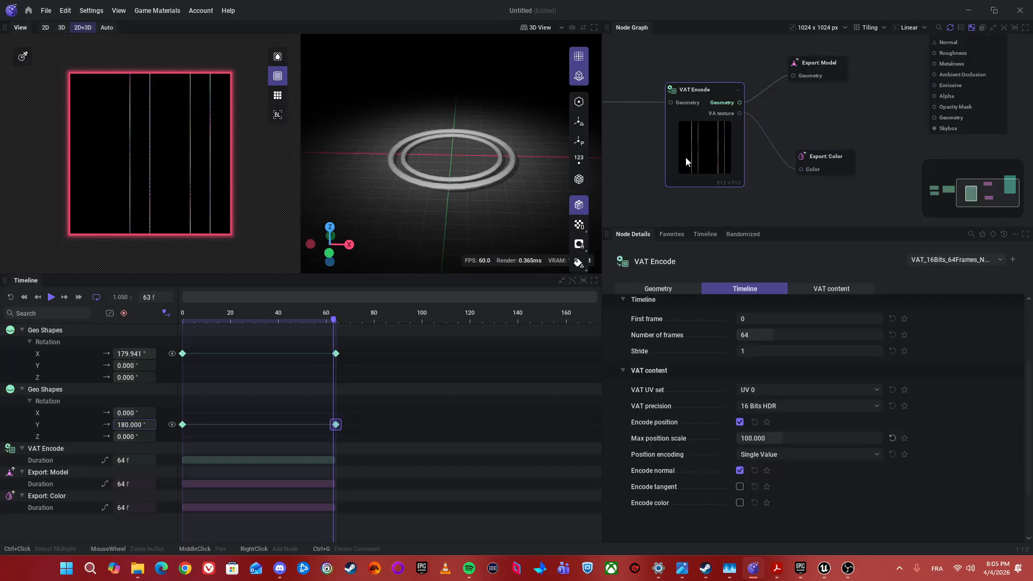
pyautogui.click(820, 158)
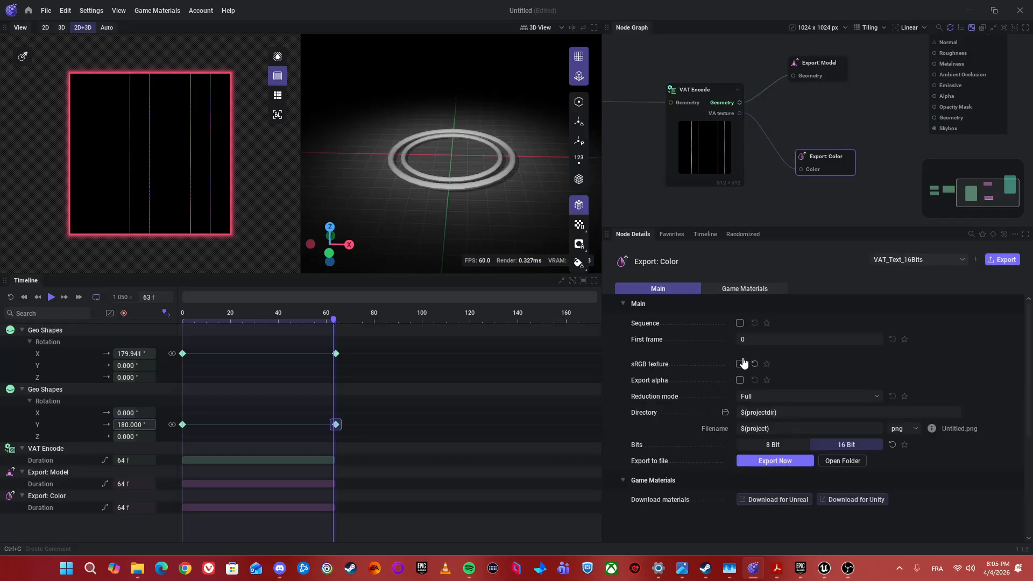
pyautogui.click(837, 80)
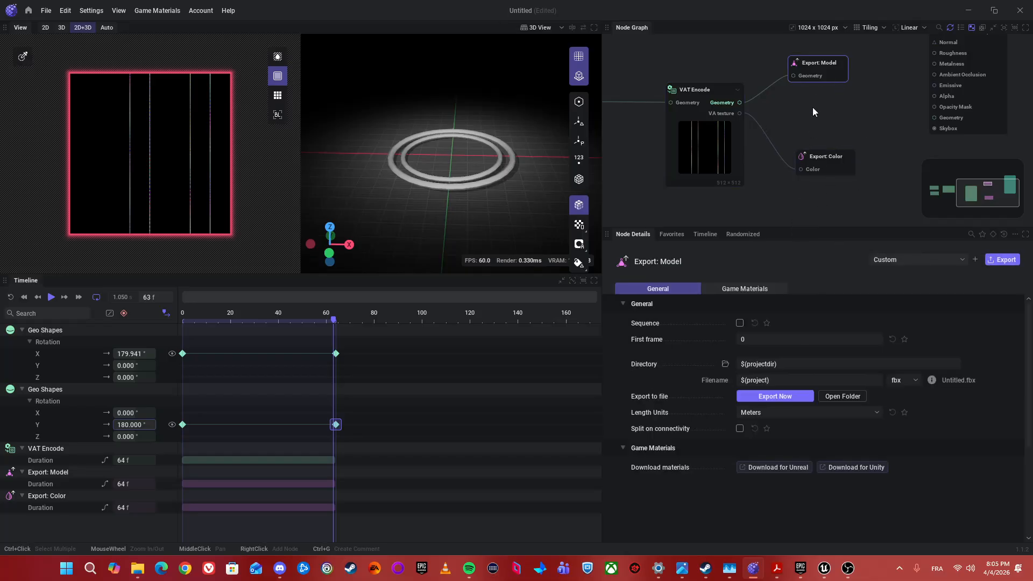
pyautogui.click(838, 162)
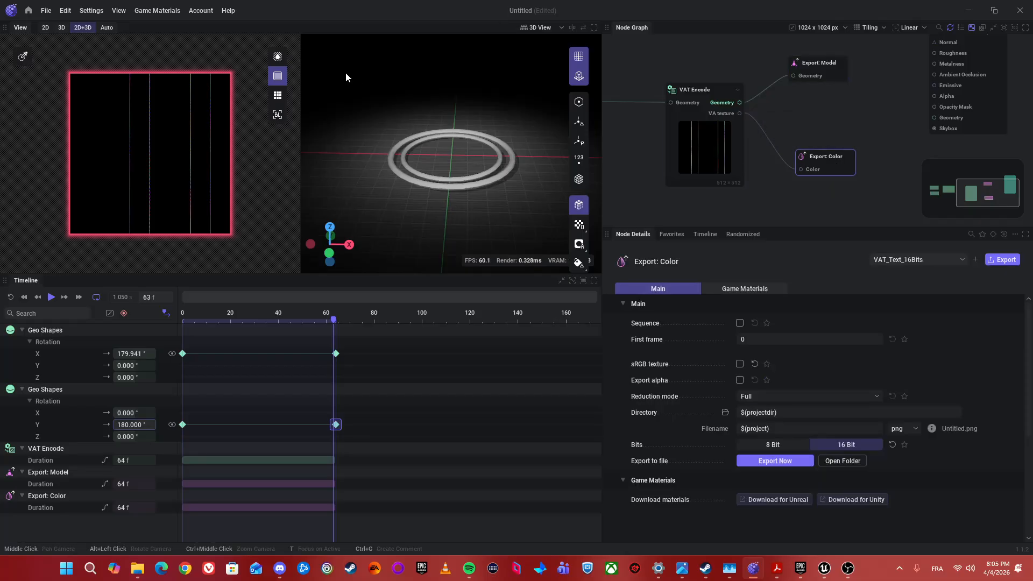
pyautogui.click(155, 12)
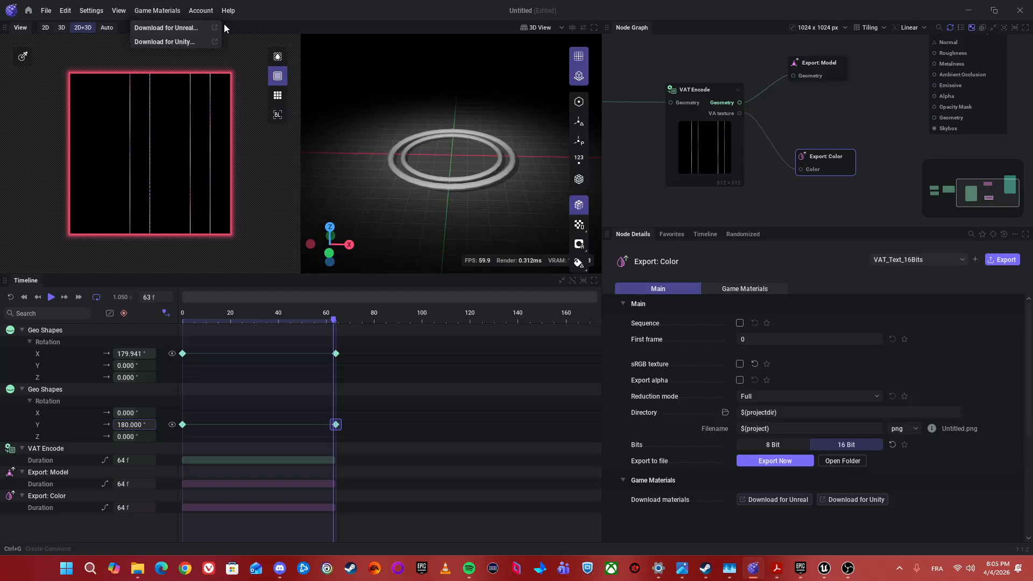
pyautogui.click(780, 213)
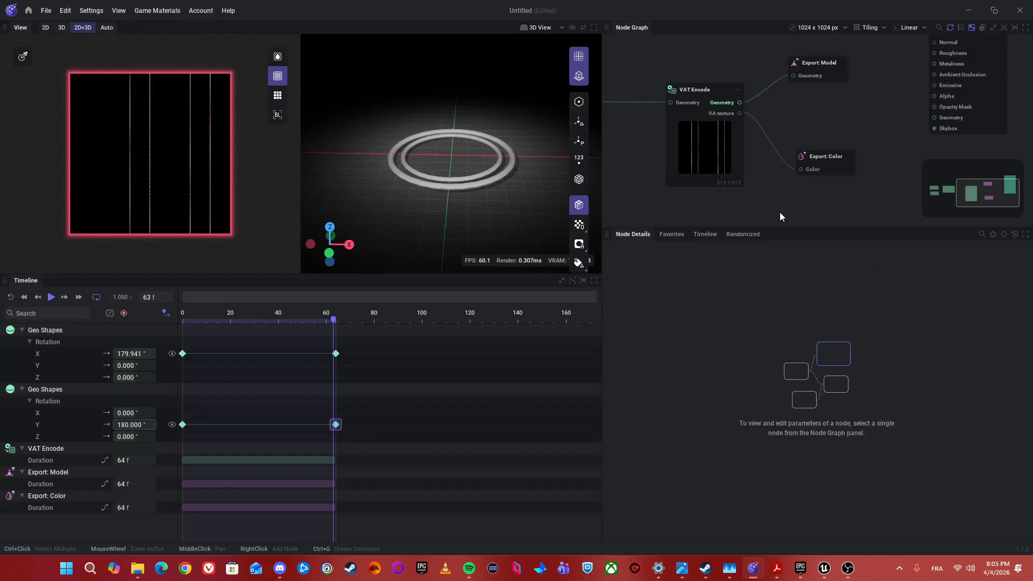
# Enlarge the node graph area in height and width so more of the node chain fits
pyautogui.moveTo(769, 210); pyautogui.dragTo(760, 181, button='middle')
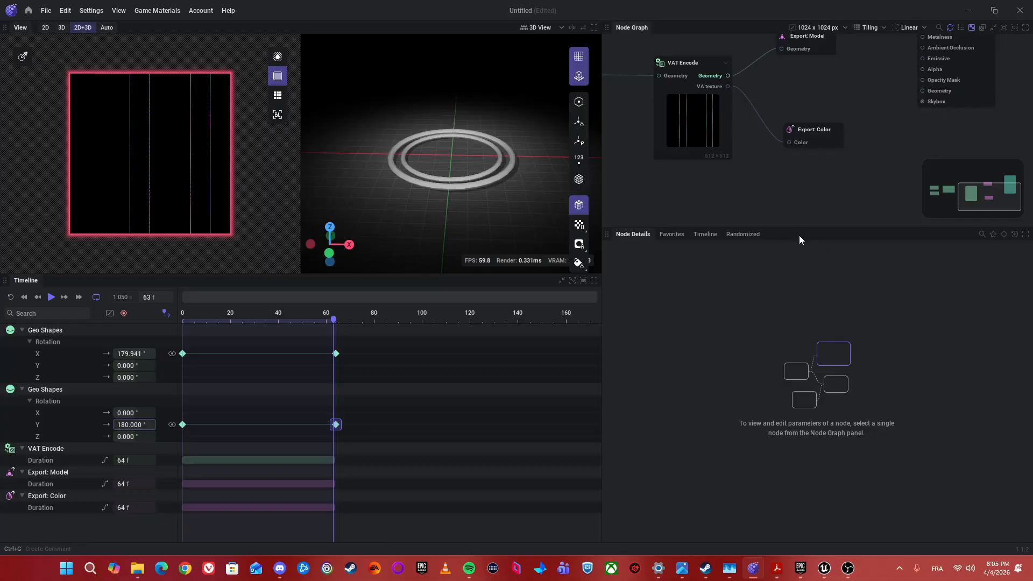
pyautogui.moveTo(789, 242); pyautogui.dragTo(787, 375)
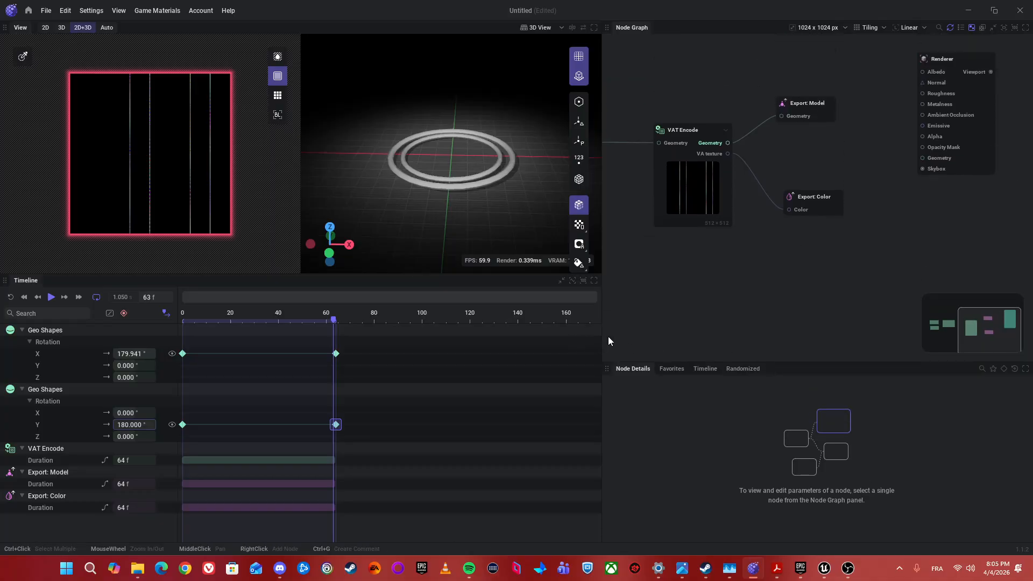
pyautogui.moveTo(604, 337); pyautogui.dragTo(552, 335)
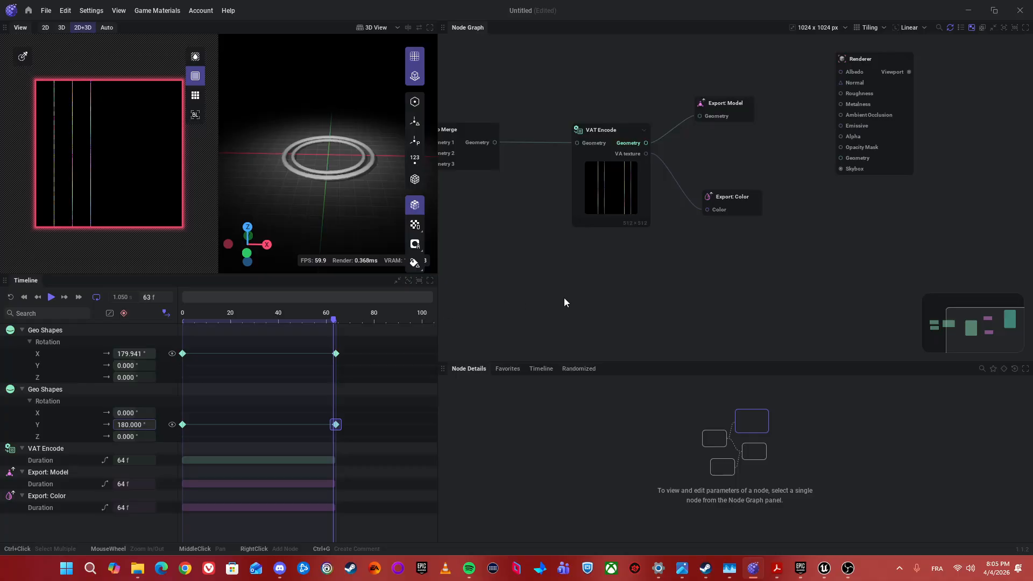
pyautogui.moveTo(599, 268); pyautogui.dragTo(682, 300, button='middle')
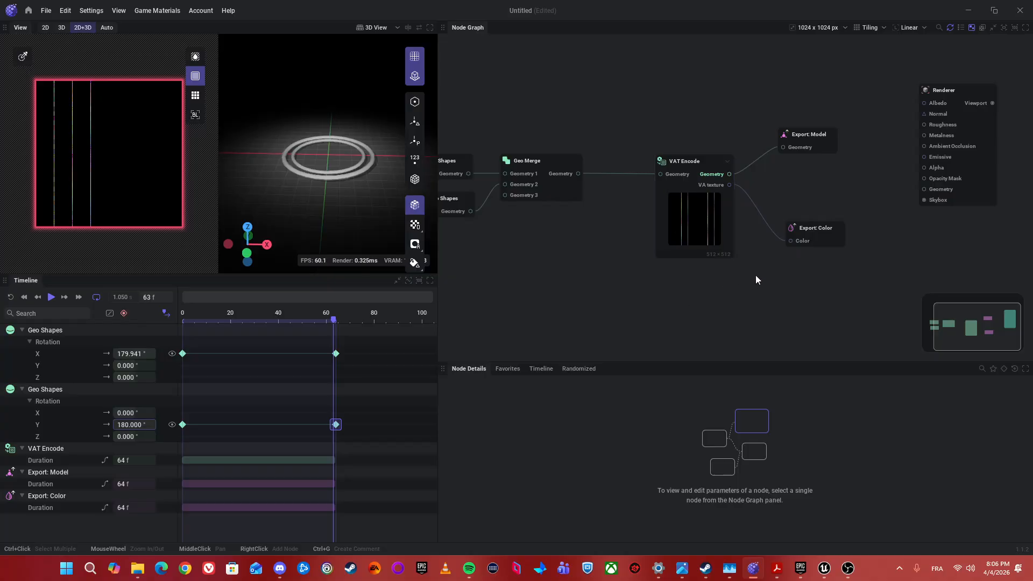
# Reposition the Export: Color node below Export: Model and select VAT Encode to show its settings
pyautogui.moveTo(831, 236); pyautogui.dragTo(825, 232)
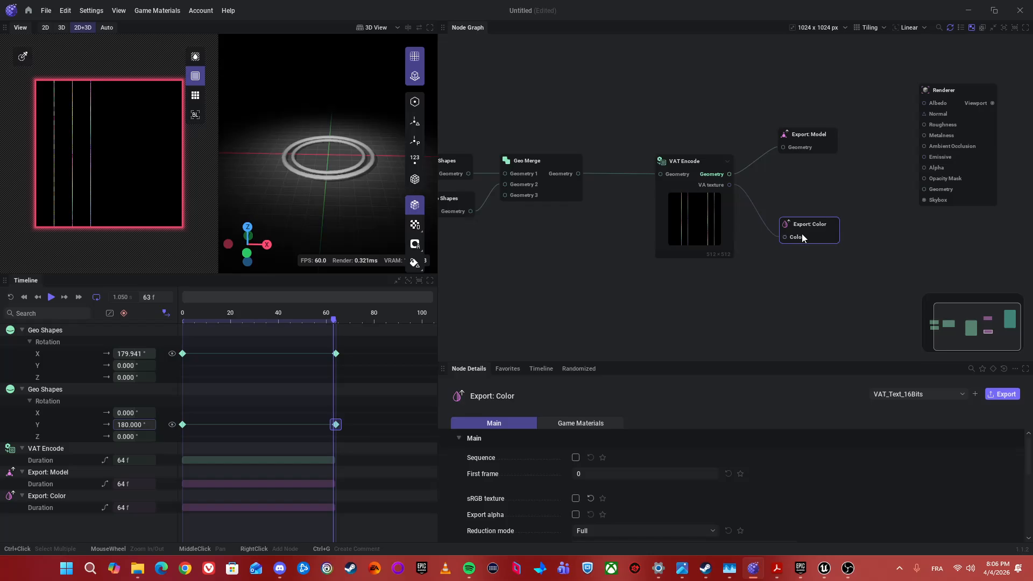
pyautogui.scroll(2, 802, 233)
pyautogui.moveTo(794, 242); pyautogui.dragTo(817, 202)
pyautogui.click(806, 267)
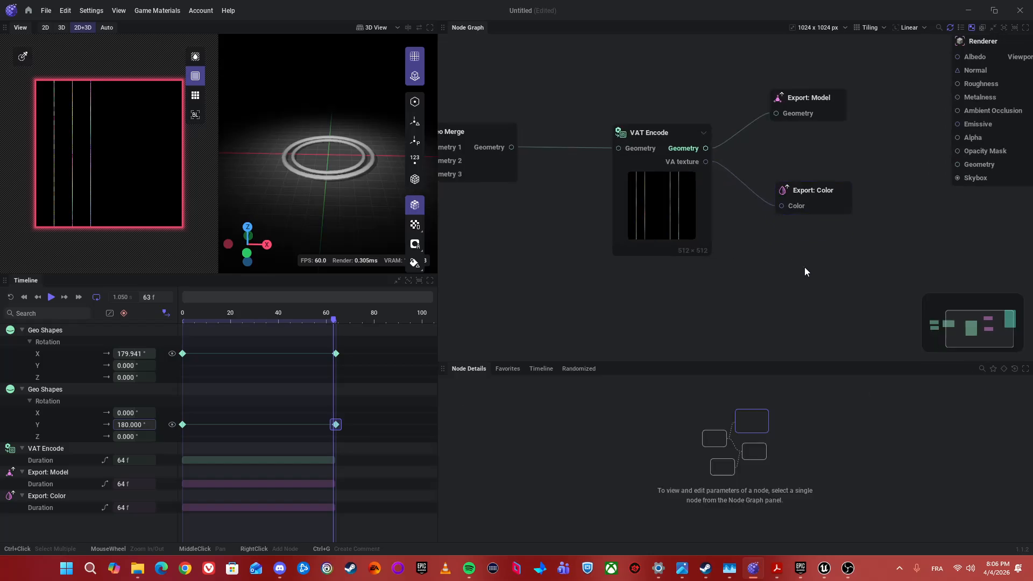
pyautogui.moveTo(880, 236); pyautogui.dragTo(801, 259, button='middle')
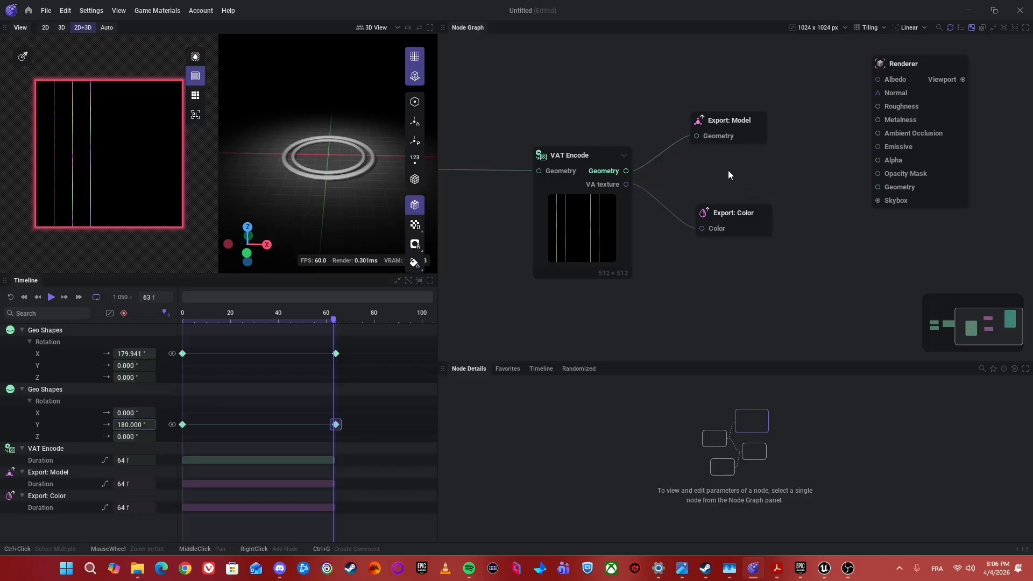
pyautogui.click(580, 187)
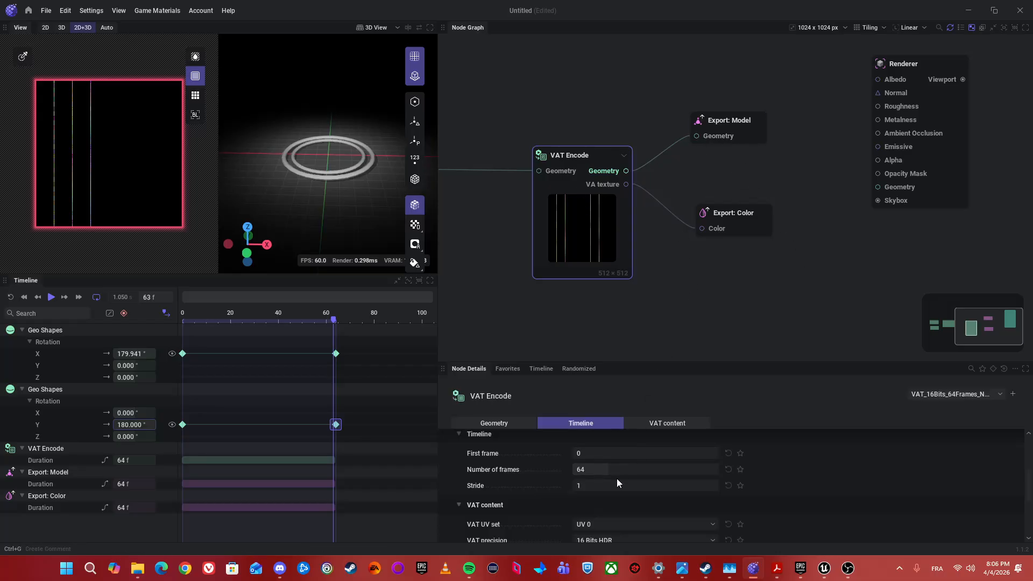
# Select the Export: Model node, switch to Unreal Engine and enlarge the Content Browser showing the VATs_Demo folder
pyautogui.click(743, 128)
pyautogui.moveTo(788, 174); pyautogui.dragTo(809, 162, button='middle')
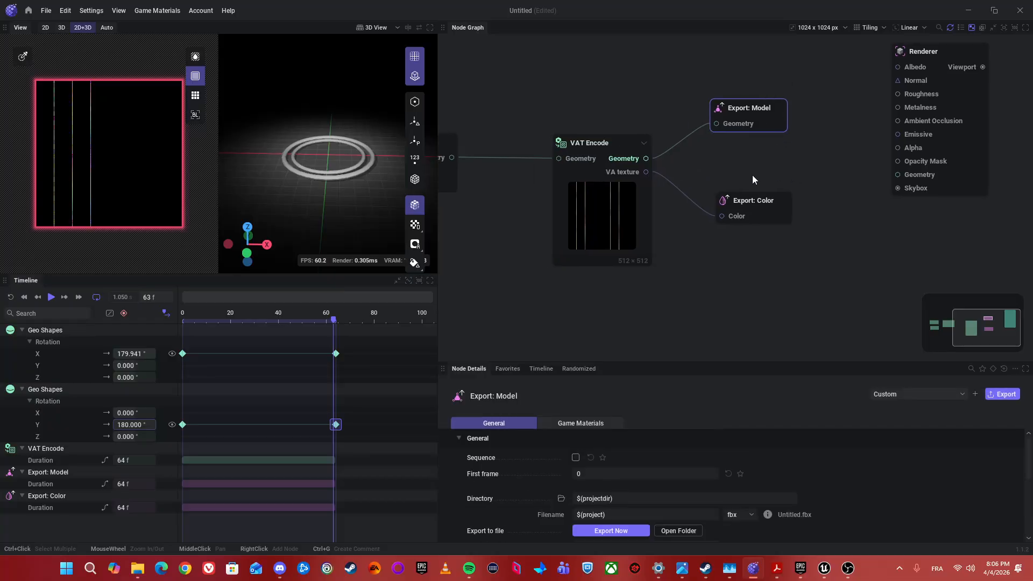
pyautogui.click(968, 11)
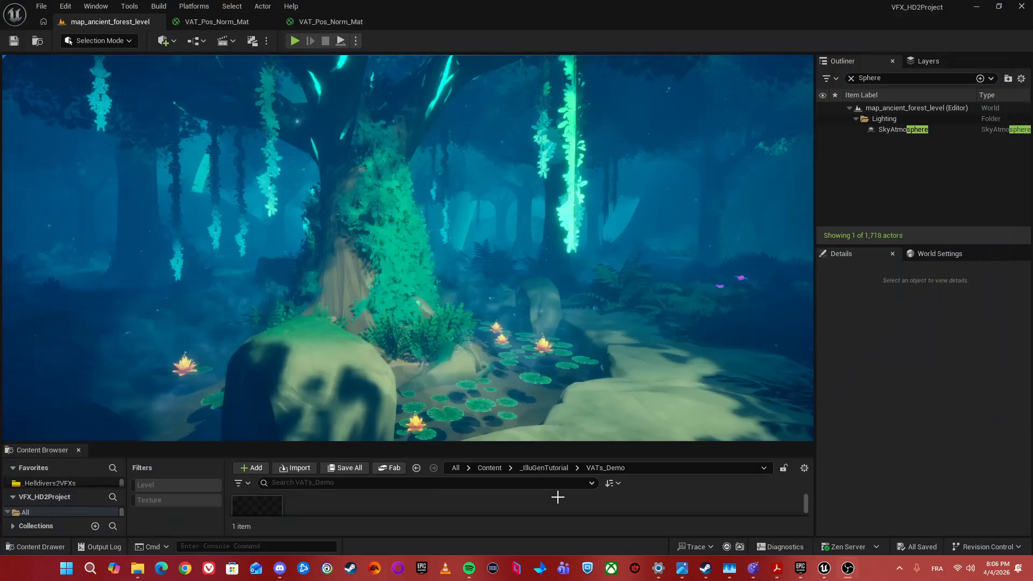
pyautogui.moveTo(598, 430); pyautogui.dragTo(579, 437, button='right')
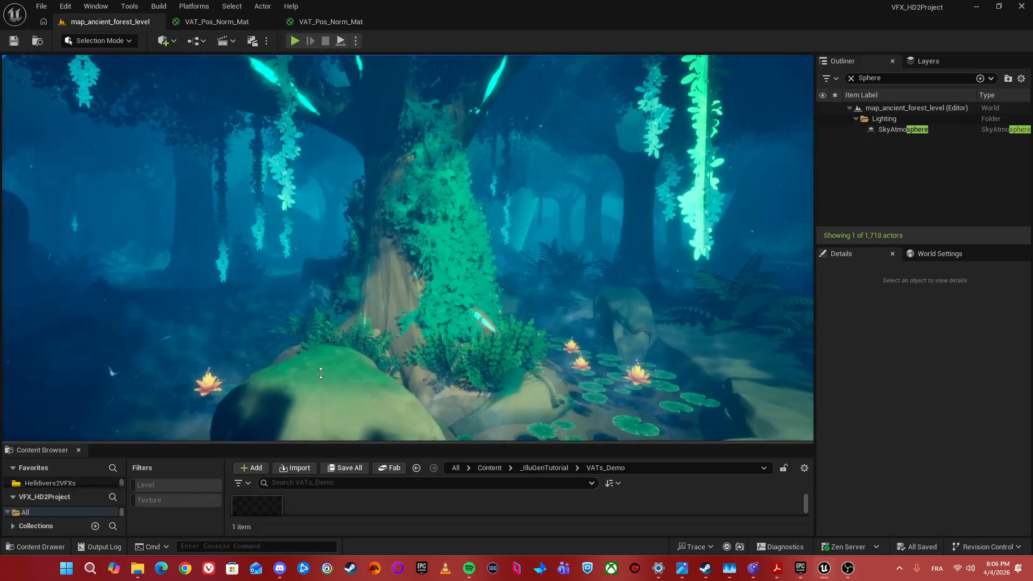
pyautogui.moveTo(308, 443); pyautogui.dragTo(322, 371)
# Look around the ancient forest level, framing the glowing tree, boulder and lily pond in the viewport
pyautogui.press('s')
pyautogui.moveTo(371, 269); pyautogui.dragTo(396, 265, button='right')
pyautogui.press('w')
pyautogui.press('s')
pyautogui.moveTo(516, 262); pyautogui.dragTo(495, 239, button='right')
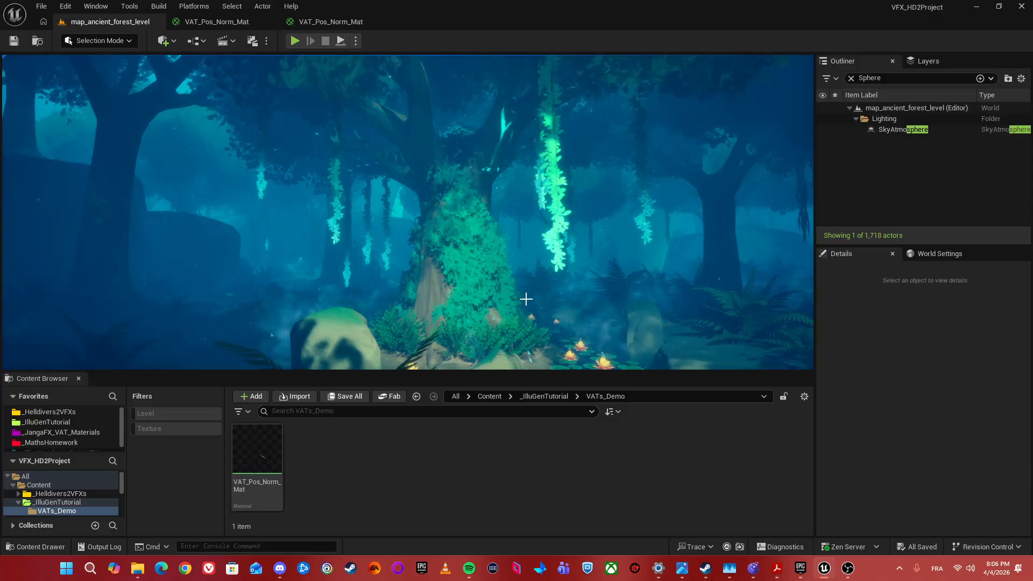
pyautogui.moveTo(539, 311); pyautogui.dragTo(560, 335, button='right')
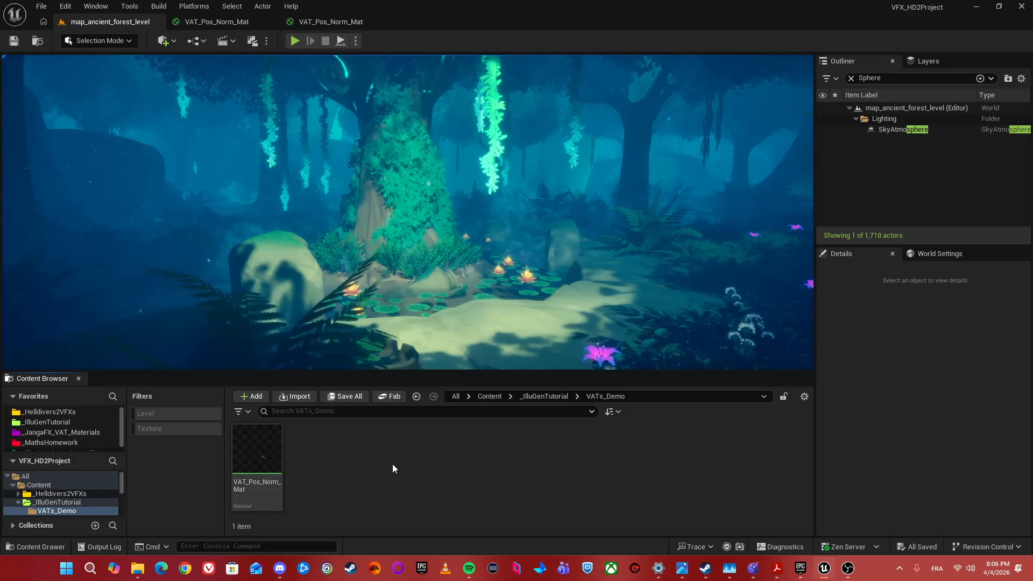
pyautogui.moveTo(480, 334); pyautogui.dragTo(462, 293, button='right')
pyautogui.press('d')
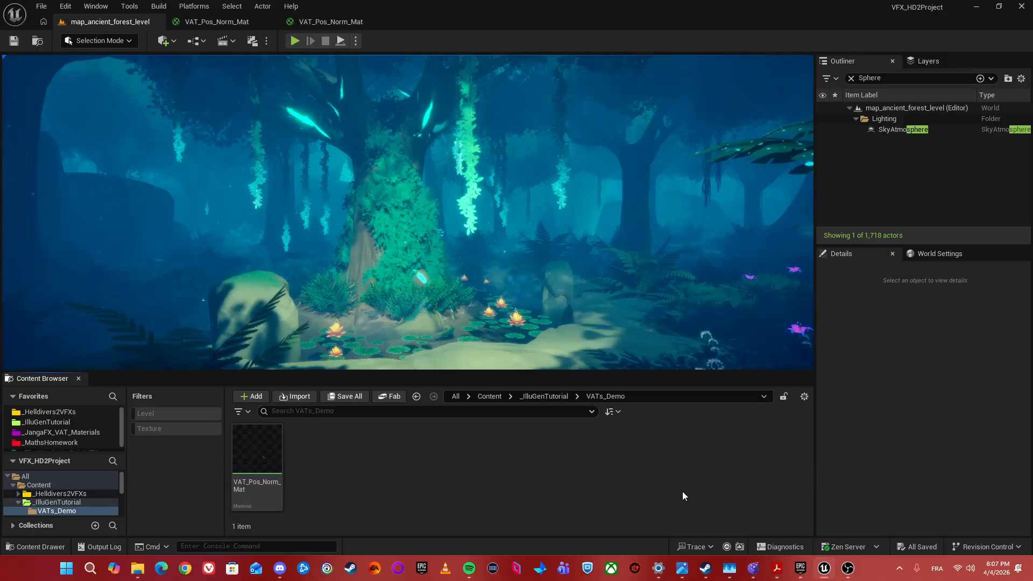
# Reveal the VAT_Pos_Norm_Mat asset in File Explorer and copy the path of its VATs_Demo folder
pyautogui.moveTo(262, 434)
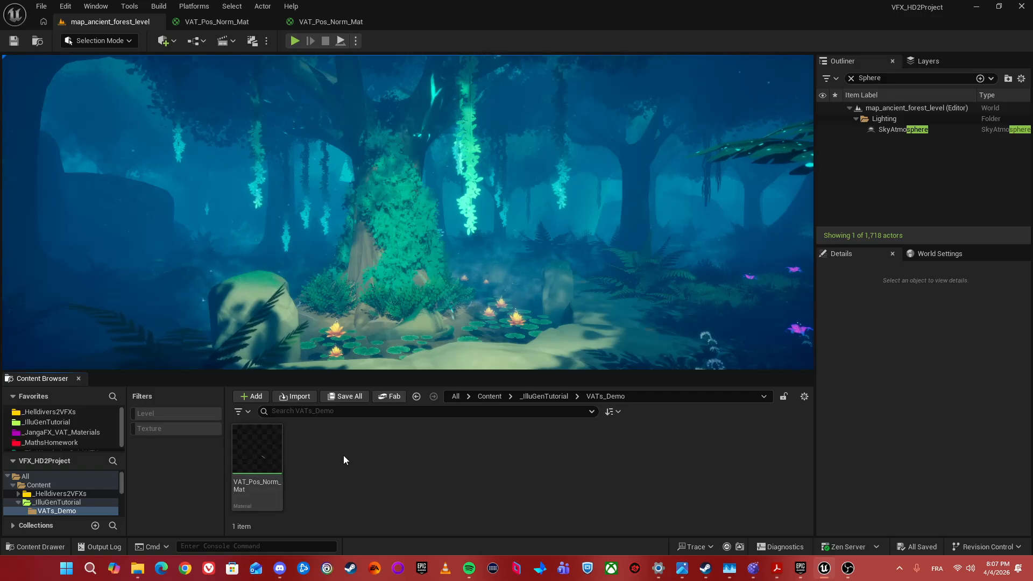
pyautogui.rightClick(260, 455)
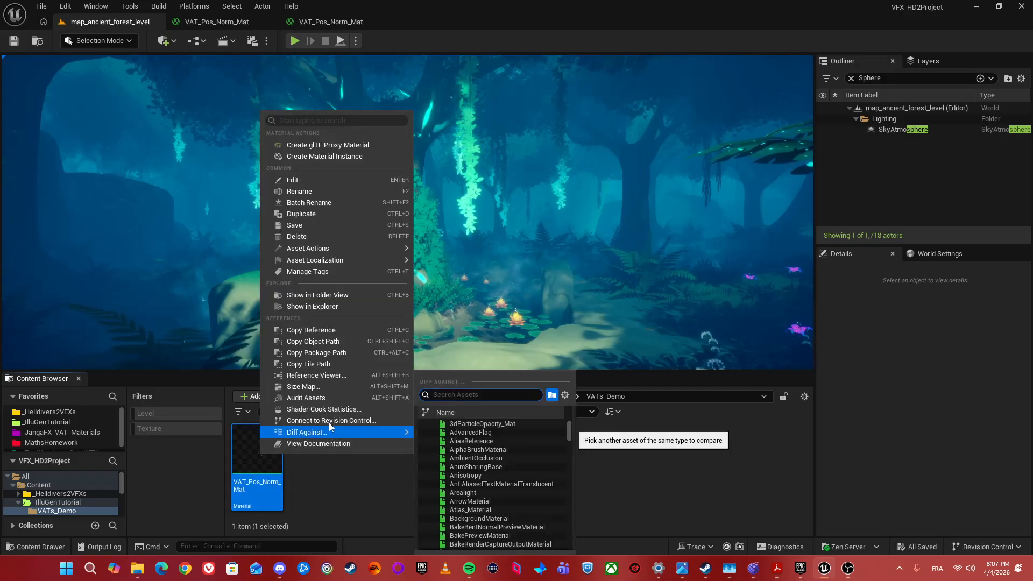
pyautogui.click(321, 307)
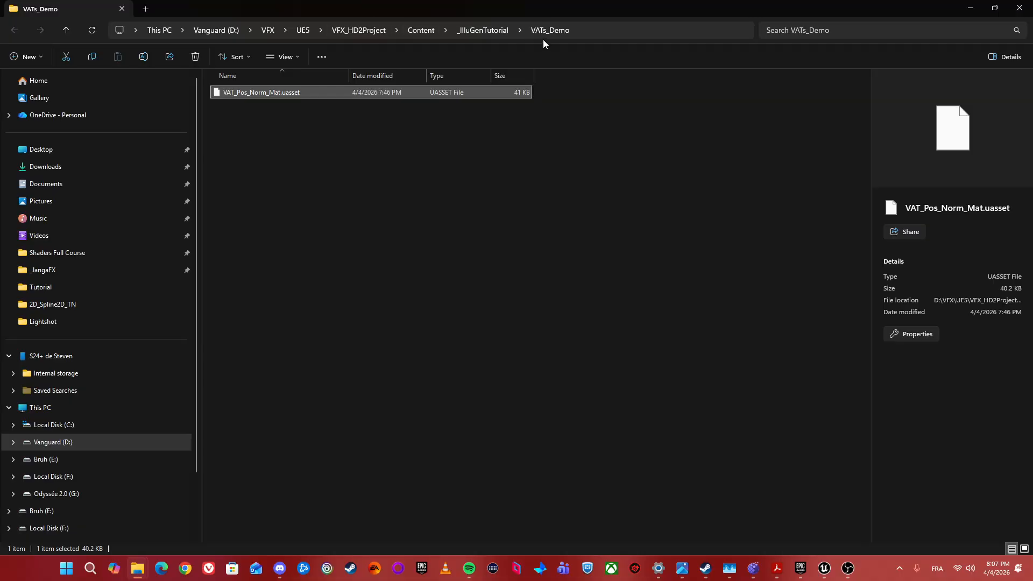
pyautogui.click(619, 30)
pyautogui.hotkey('ctrl', 'c')
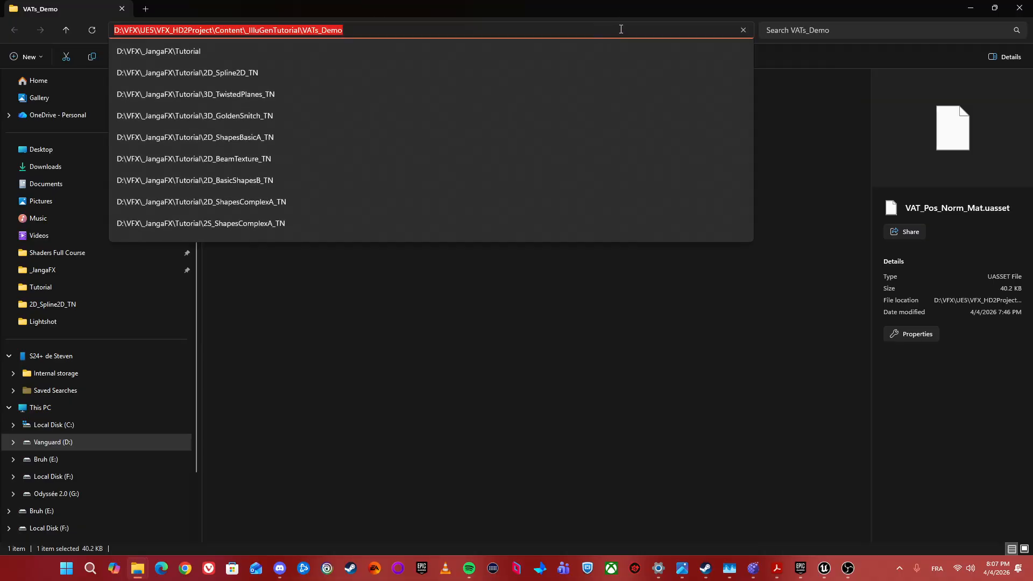
pyautogui.click(961, 10)
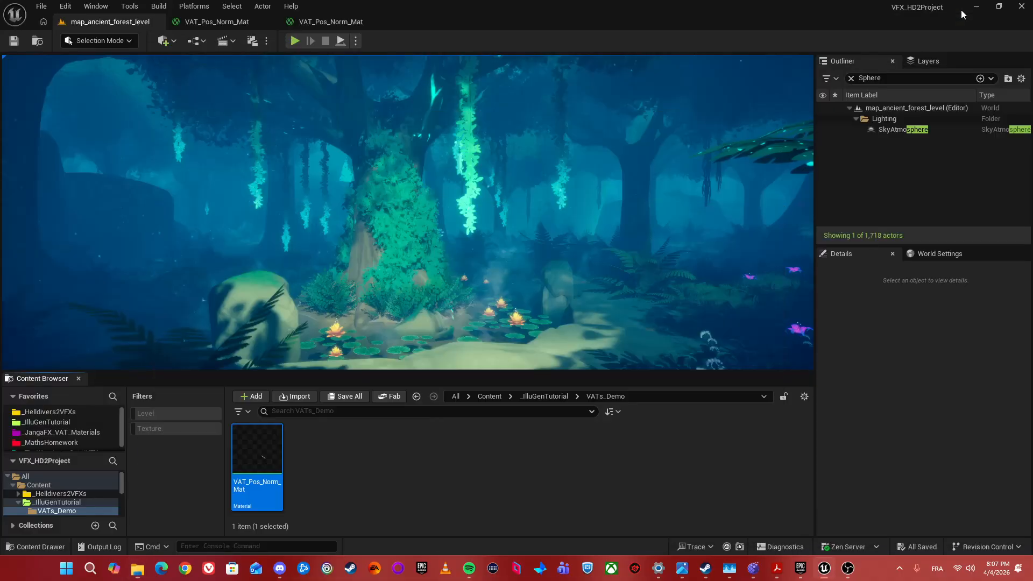
# Switch to IlluGen and set the Export: Model directory to D:\VFX\UE5\VFX_HD2Project\Content\_IlluGenTutorial\VATs_Demo
pyautogui.click(755, 569)
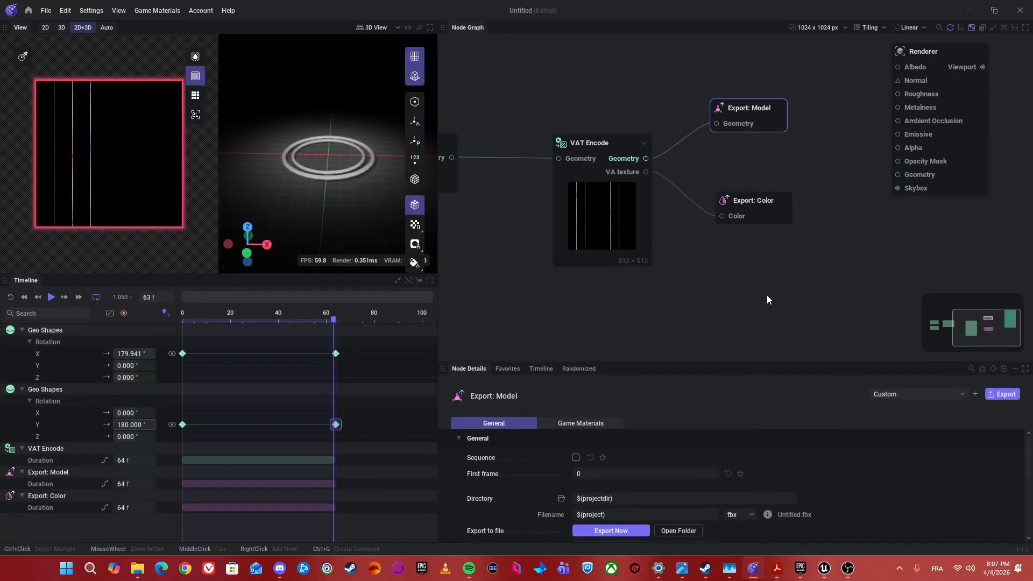
pyautogui.moveTo(693, 285); pyautogui.dragTo(759, 266, button='middle')
pyautogui.moveTo(837, 101); pyautogui.dragTo(840, 100)
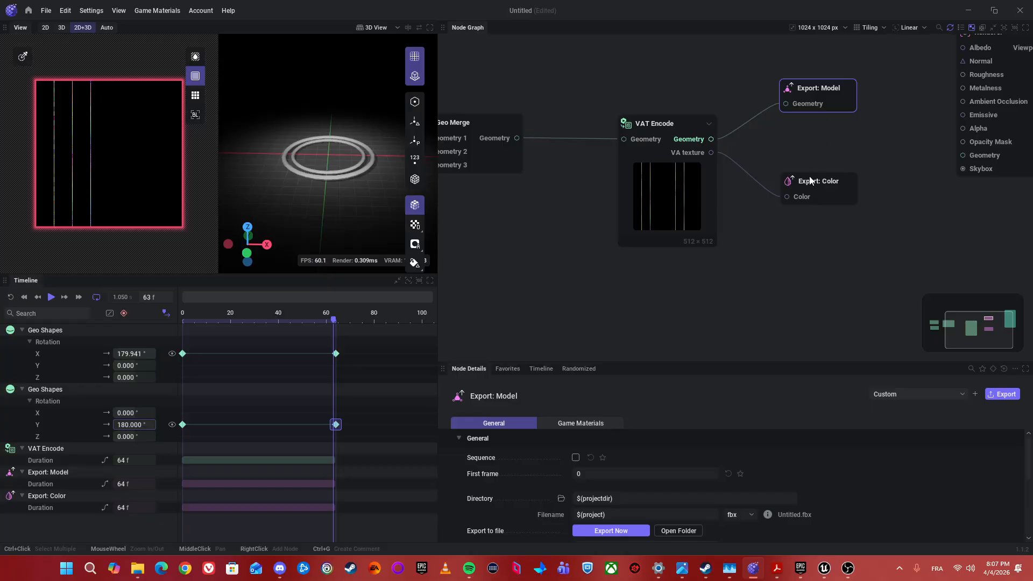
pyautogui.click(643, 498)
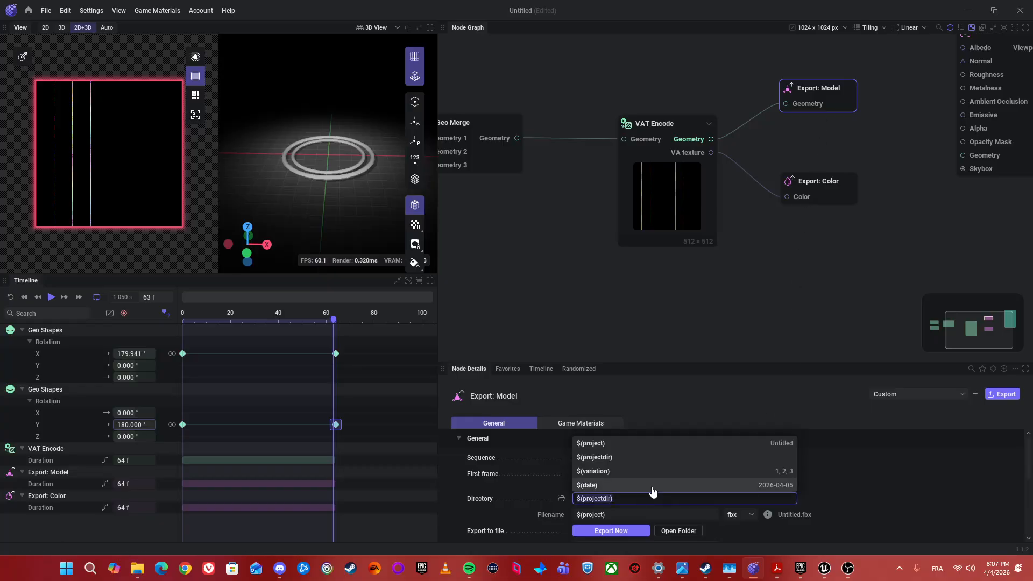
pyautogui.hotkey('ctrl', 'v')
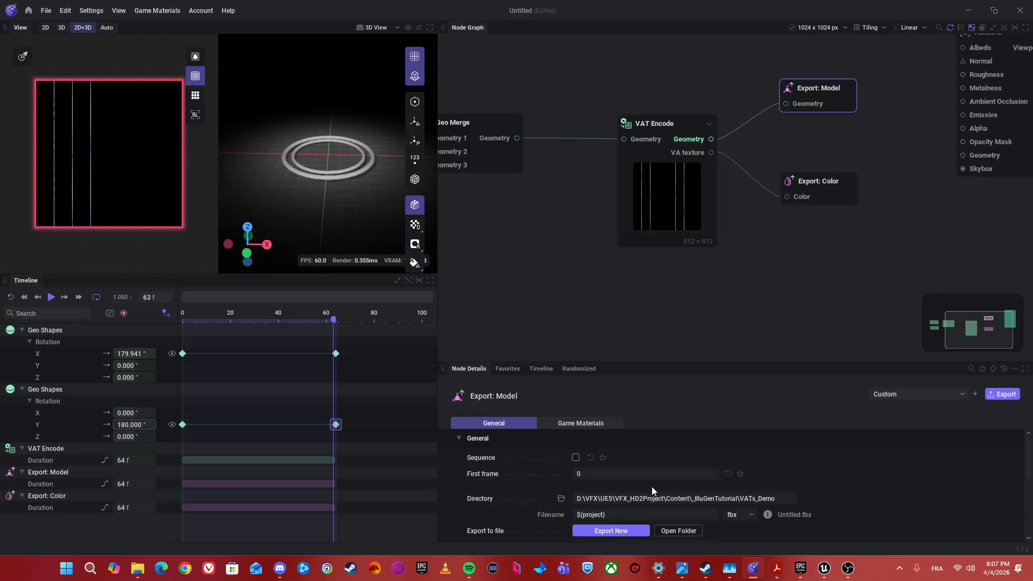
# Set the filename of the Export: Model node to VAT_Demo_Model
pyautogui.click(625, 514)
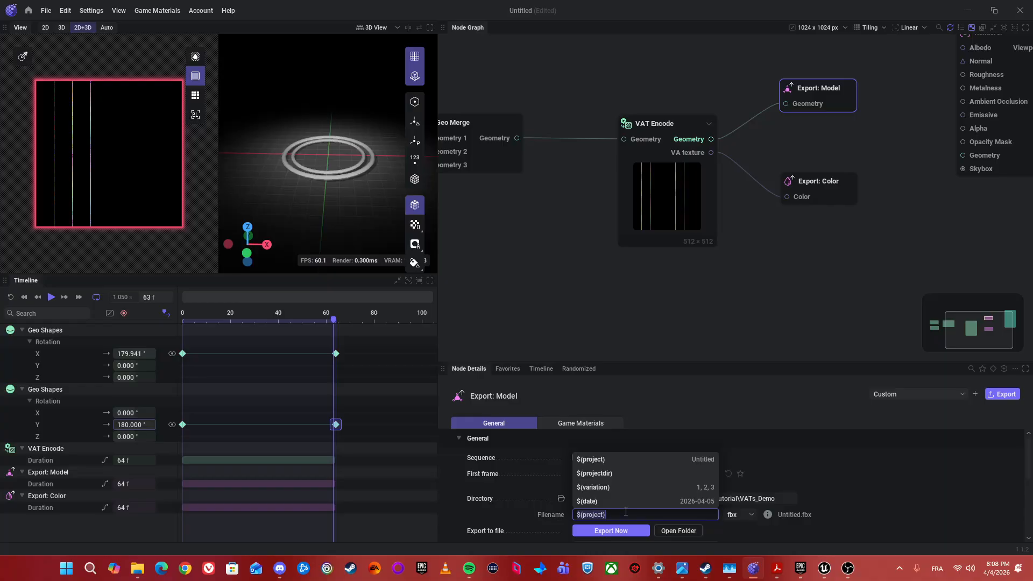
pyautogui.write('VAT_M')
pyautogui.press('BackSpace')
pyautogui.write('Model')
pyautogui.write('Demo')
pyautogui.write('_')
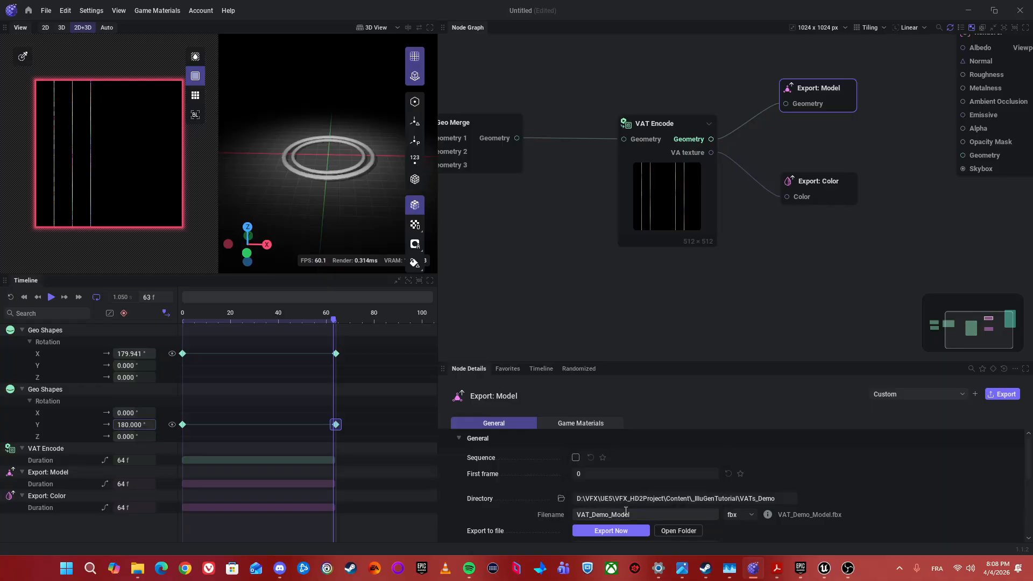
# Set the directory of the Export: Color node to D:\VFX\UE5\VFX_HD2Project\Content\_IlluGenTutorial\VATs_Demo
pyautogui.scroll(-1, 737, 479)
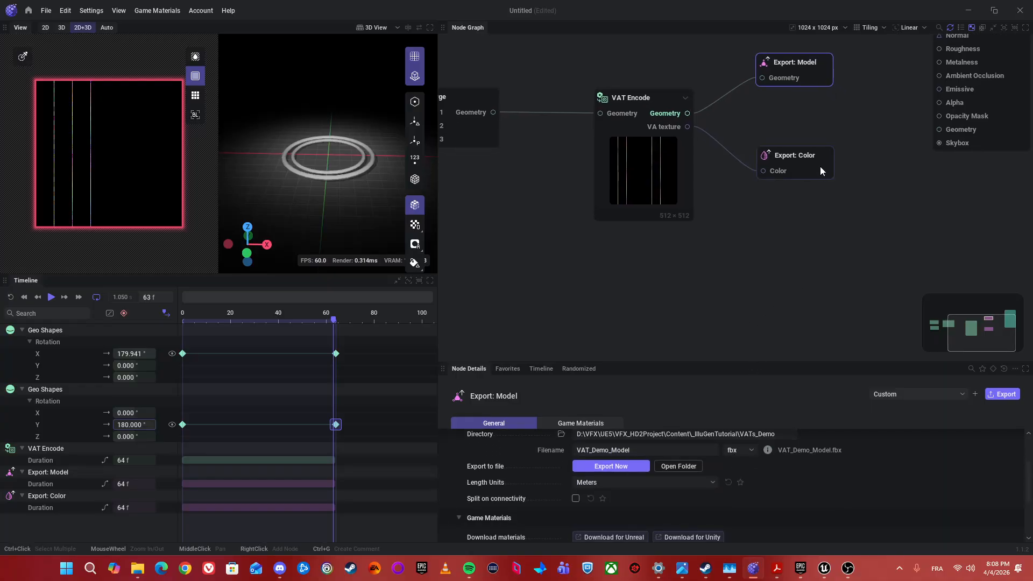
pyautogui.click(816, 160)
pyautogui.scroll(-2, 684, 483)
pyautogui.click(643, 461)
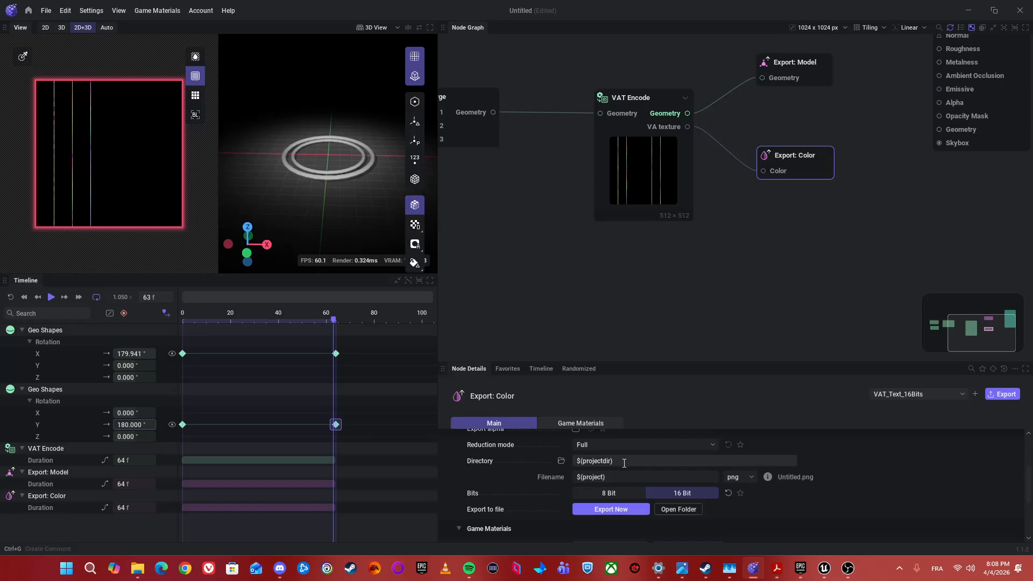
pyautogui.write('D:\\VFX\\UE5\\VFX_HD2Project\\Content\\_IlluGenTutorial\\VATs_Demo')
pyautogui.press('Return')
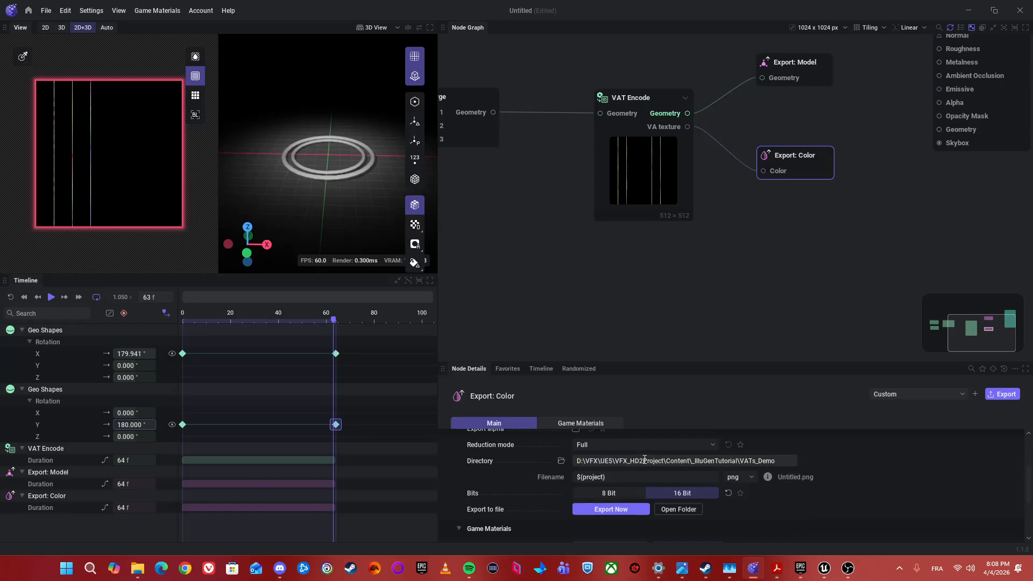
# Name the Export: Color output file VAT_Demo_Texture16Bits
pyautogui.click(632, 477)
pyautogui.write('VAT_Demo')
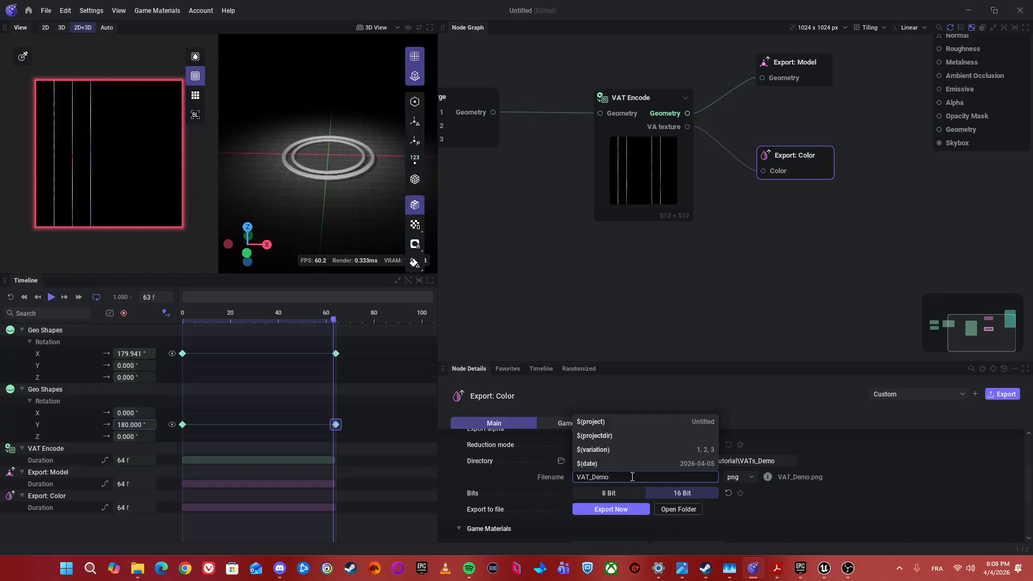
pyautogui.write('_Texture16Bits')
pyautogui.press('Return')
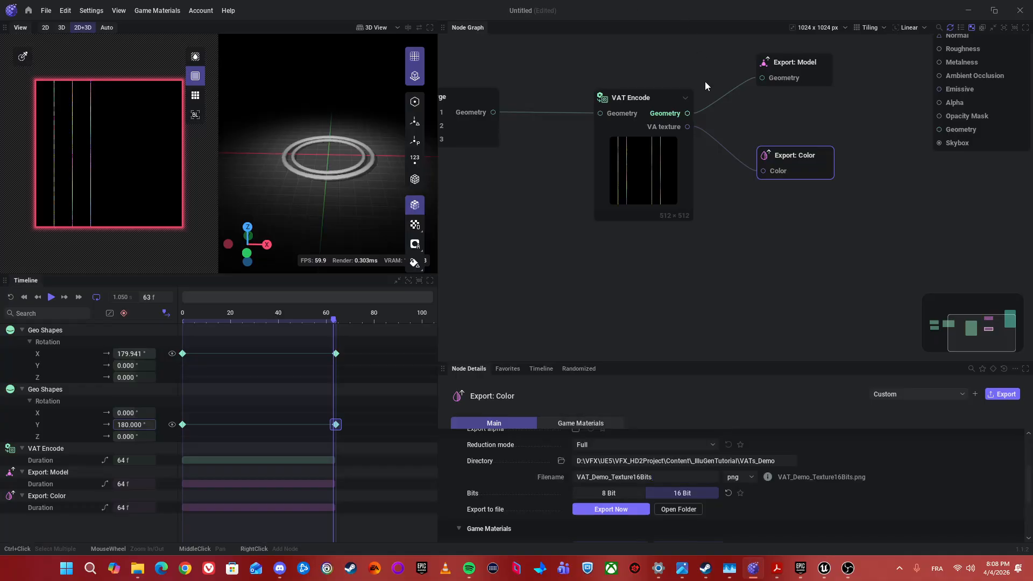
# Export the FBX model from Export: Model and the 16-bit PNG texture from Export: Color
pyautogui.moveTo(789, 132); pyautogui.dragTo(784, 136, button='middle')
pyautogui.click(805, 82)
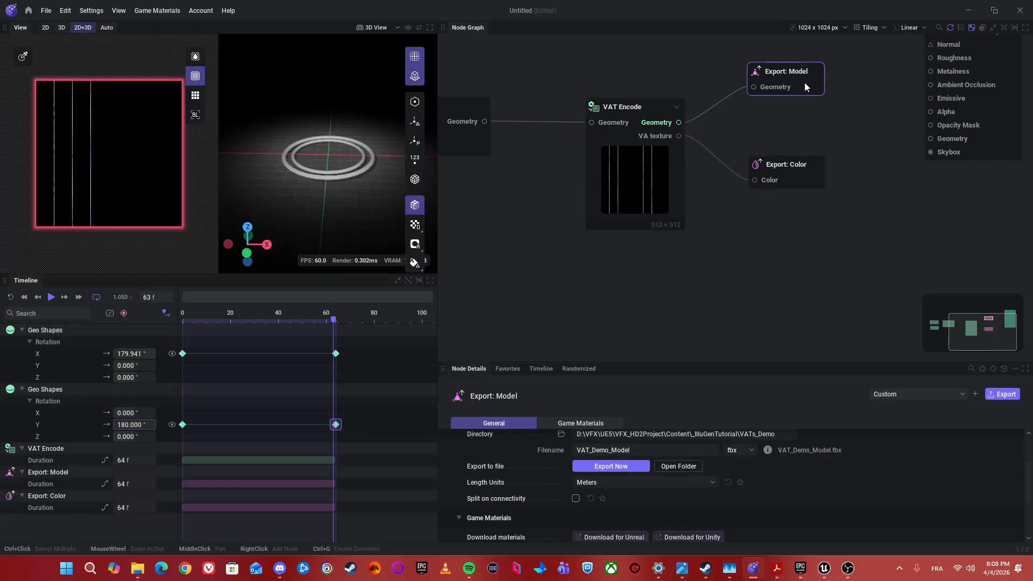
pyautogui.click(610, 468)
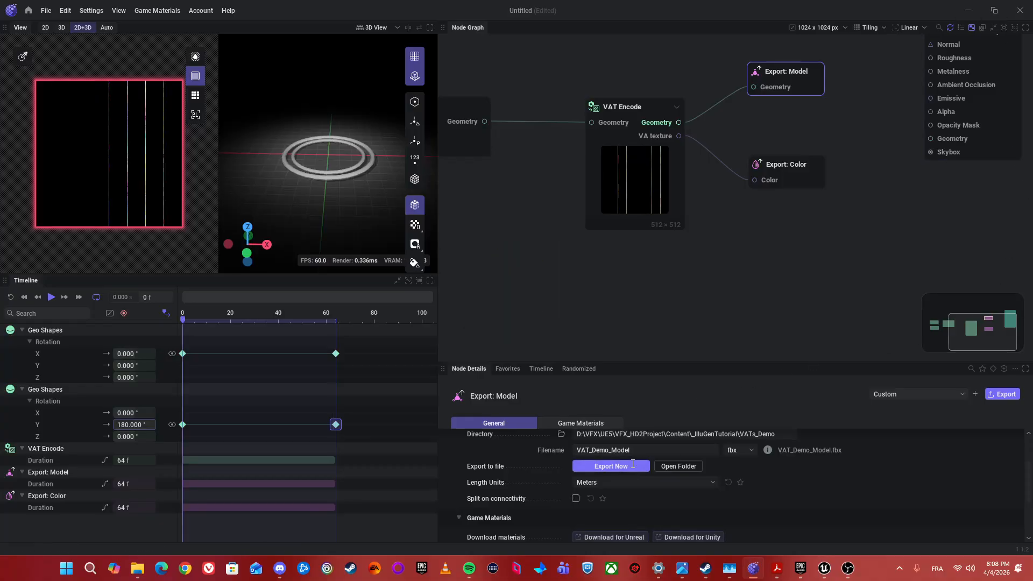
pyautogui.click(807, 176)
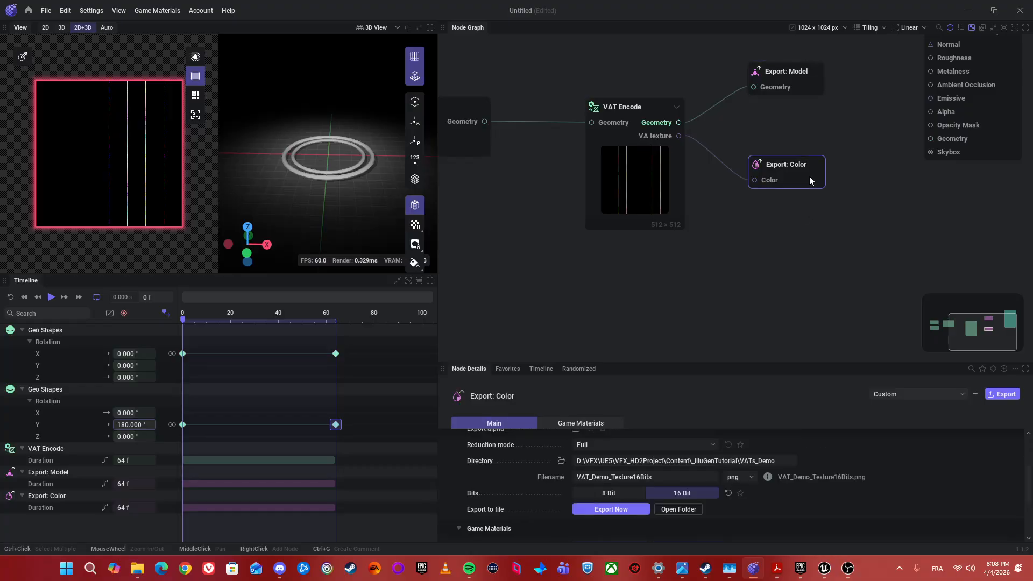
pyautogui.click(608, 511)
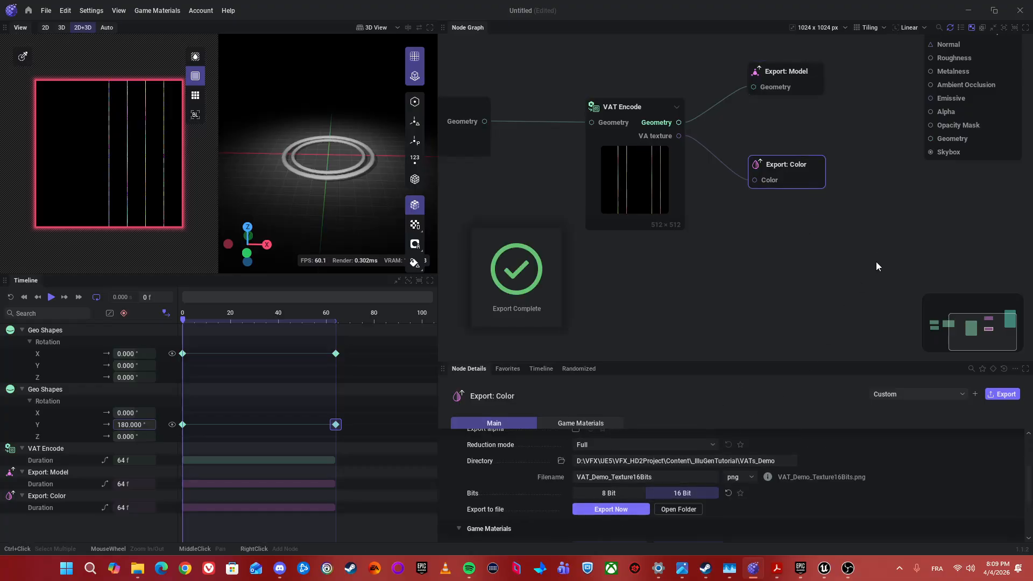
# Switch to Unreal Engine, accept importing the detected source files and enlarge the Import Scene dialog
pyautogui.click(821, 531)
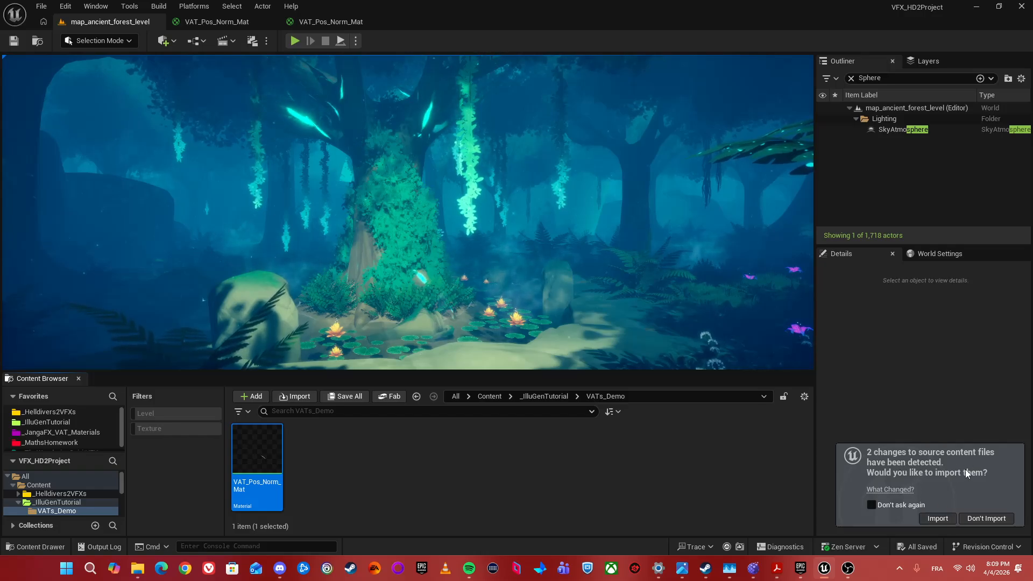
pyautogui.click(939, 520)
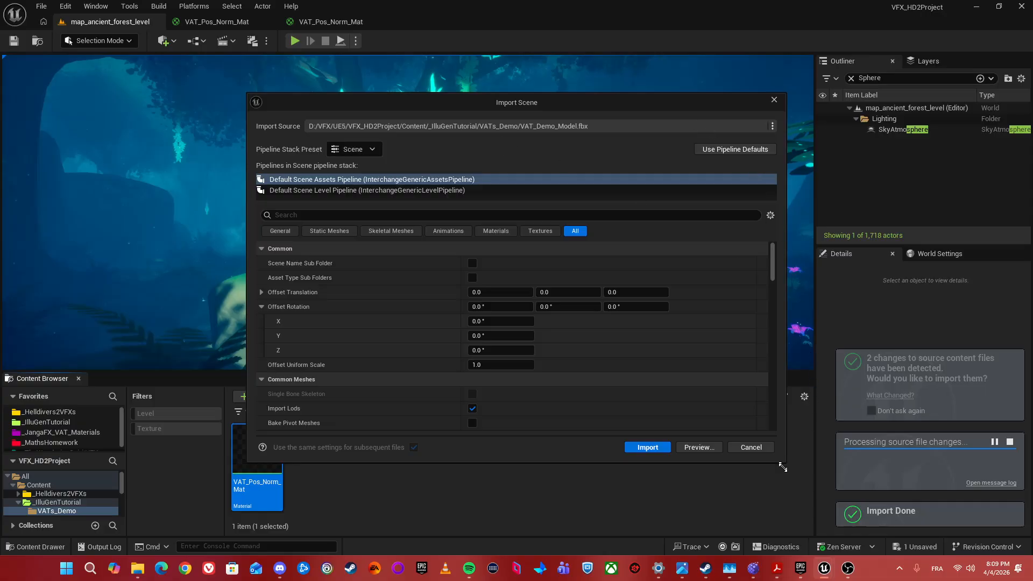
pyautogui.moveTo(785, 462); pyautogui.dragTo(829, 525)
pyautogui.moveTo(626, 103); pyautogui.dragTo(616, 75)
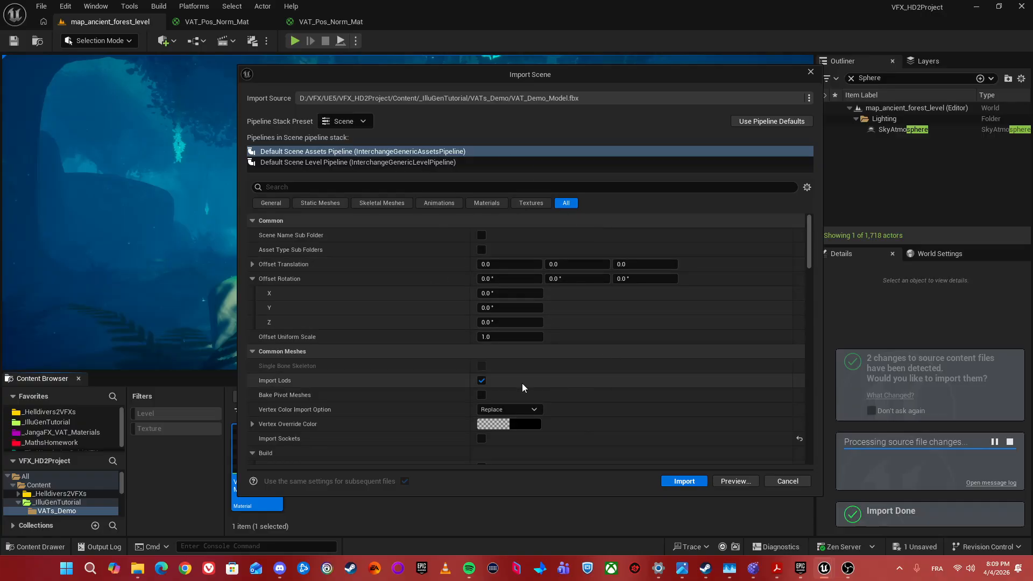
# Review the model's import options, filtering for "Nani" to check Build Nanite, and examine the mesh build and collision settings
pyautogui.scroll(-5, 462, 351)
pyautogui.scroll(-10, 483, 355)
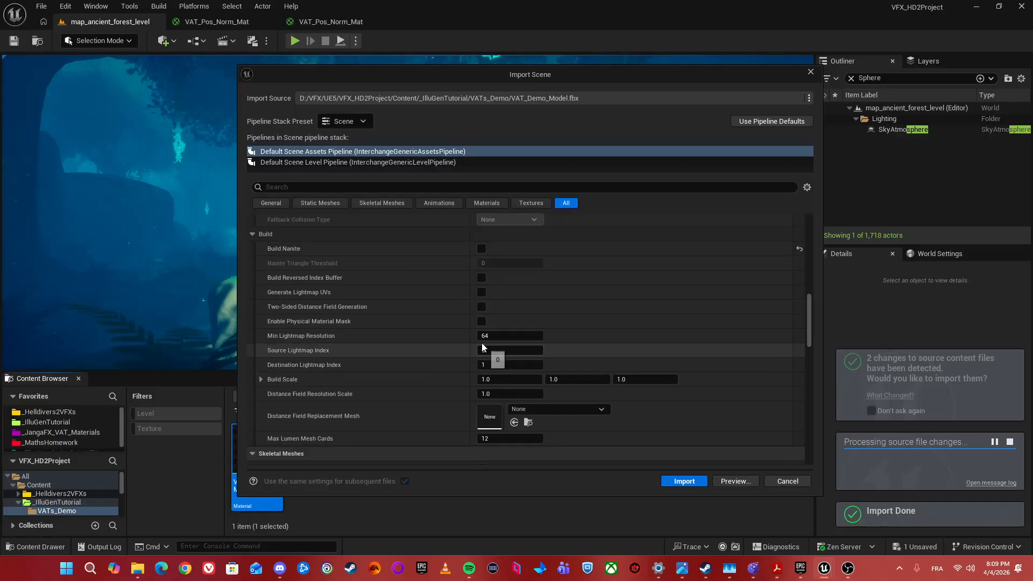
pyautogui.scroll(8, 473, 285)
pyautogui.scroll(8, 476, 297)
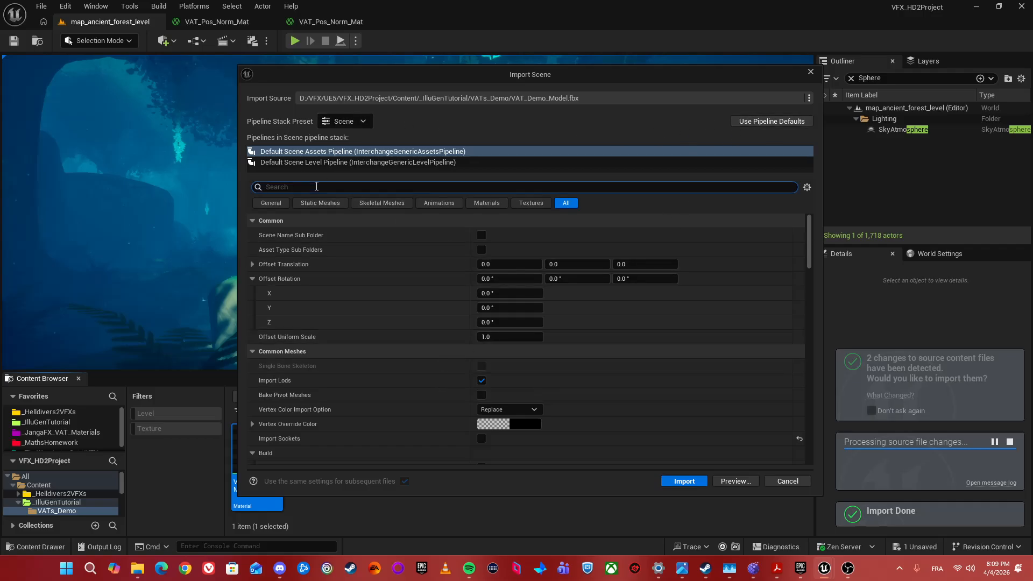
pyautogui.write('Nani')
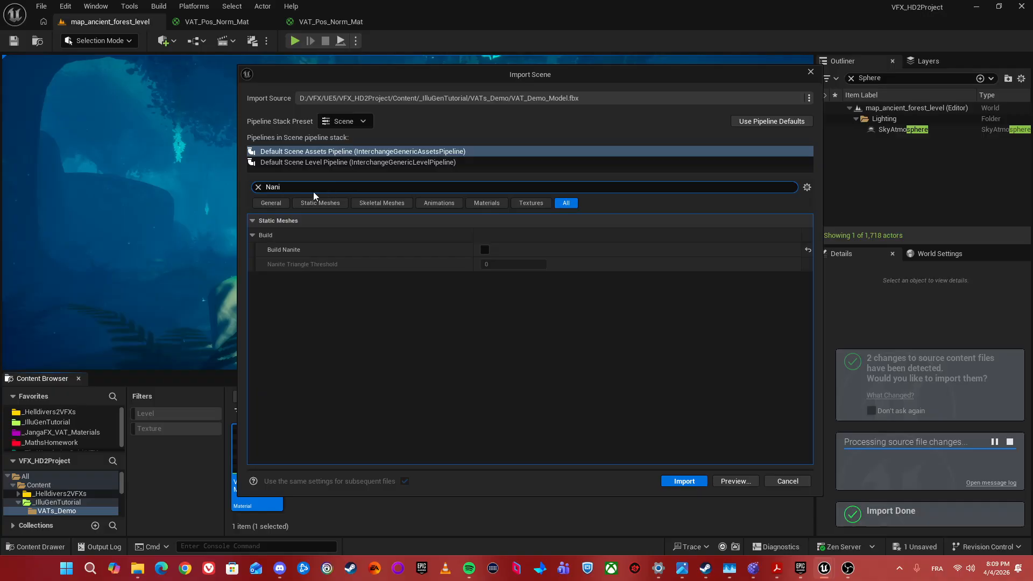
pyautogui.moveTo(299, 187); pyautogui.dragTo(249, 178)
pyautogui.press('BackSpace')
pyautogui.scroll(-2, 473, 343)
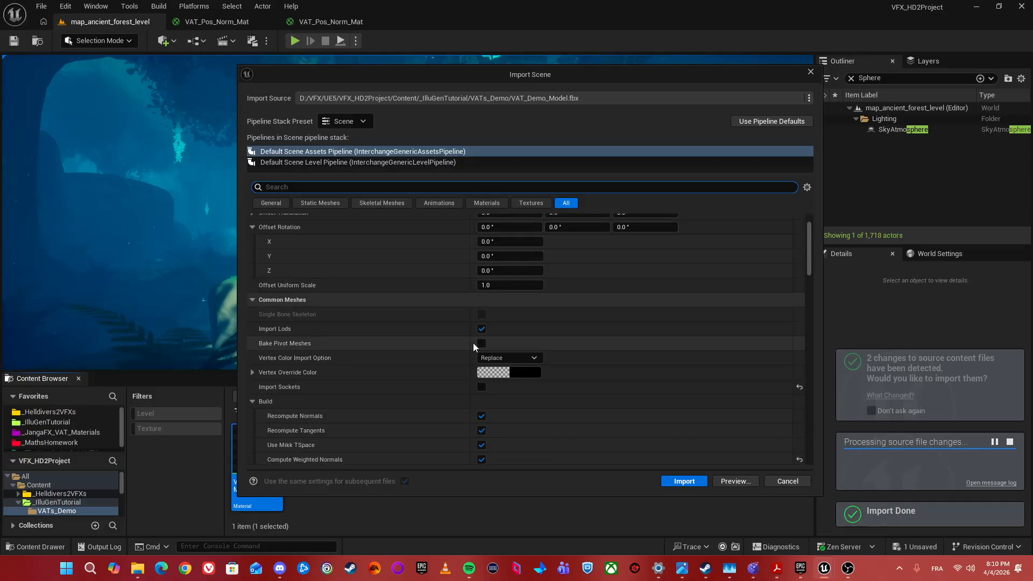
pyautogui.scroll(-5, 472, 343)
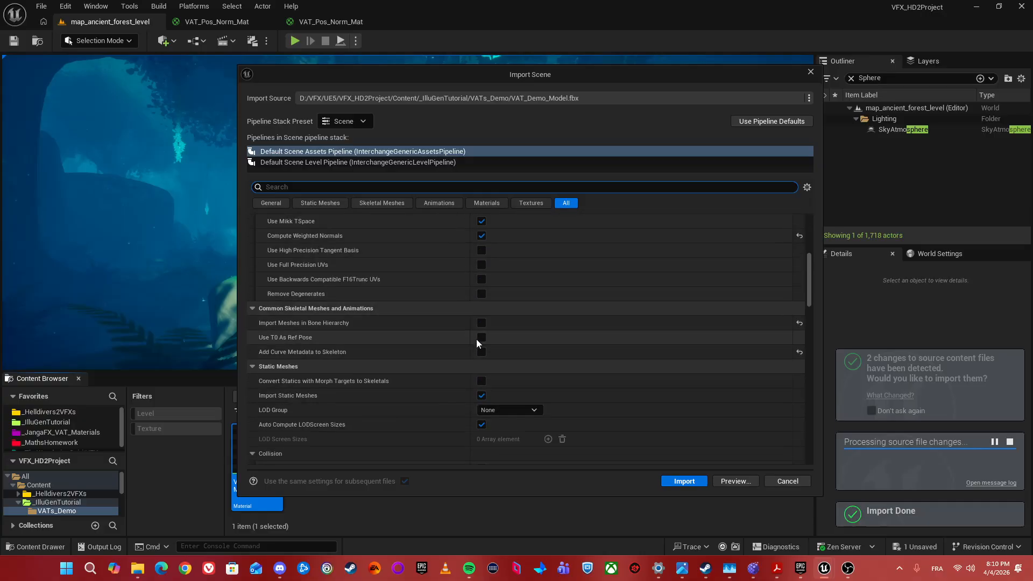
pyautogui.scroll(-6, 481, 338)
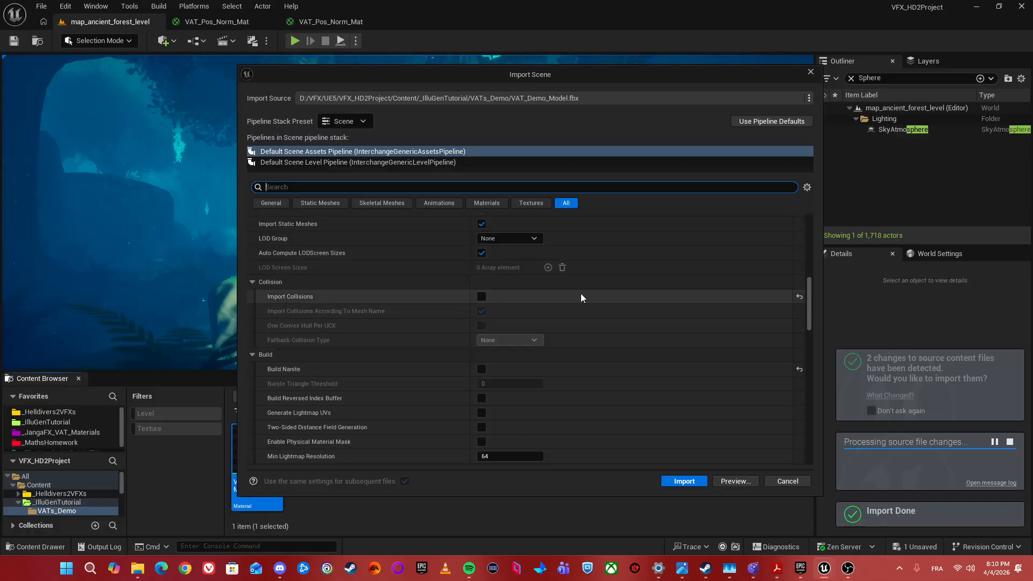
# Review the model's remaining import options for mesh build, skeletal meshes, animations, materials and textures, down to the extra file information
pyautogui.scroll(-5, 581, 293)
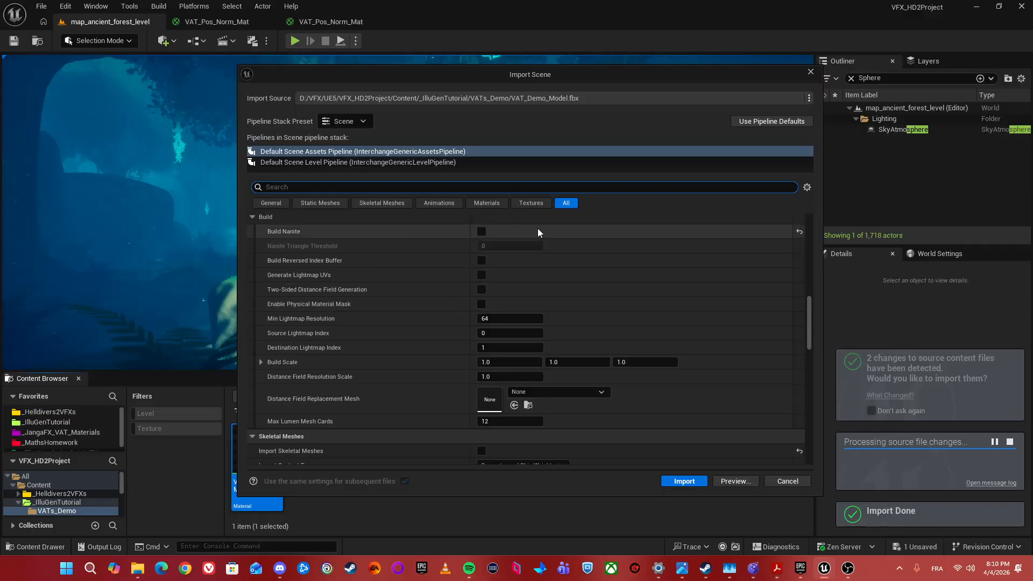
pyautogui.scroll(-3, 535, 361)
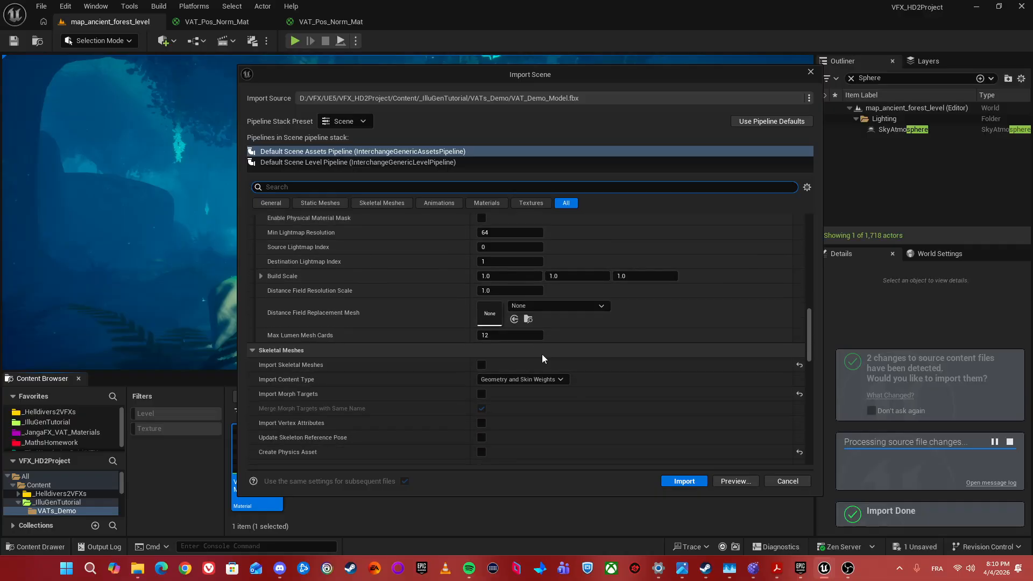
pyautogui.scroll(-3, 542, 354)
pyautogui.scroll(-3, 567, 285)
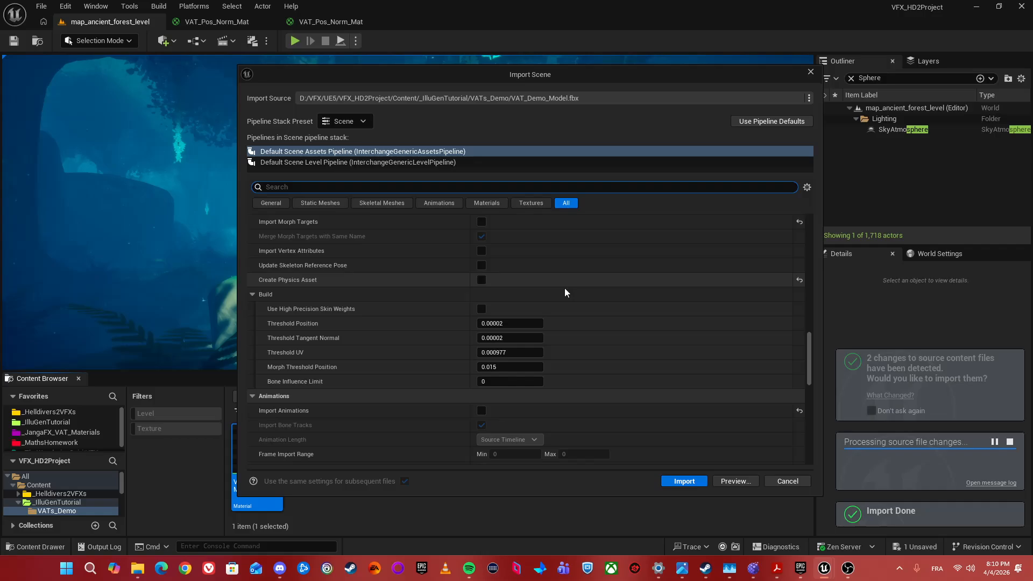
pyautogui.scroll(-2, 560, 293)
pyautogui.scroll(-3, 557, 300)
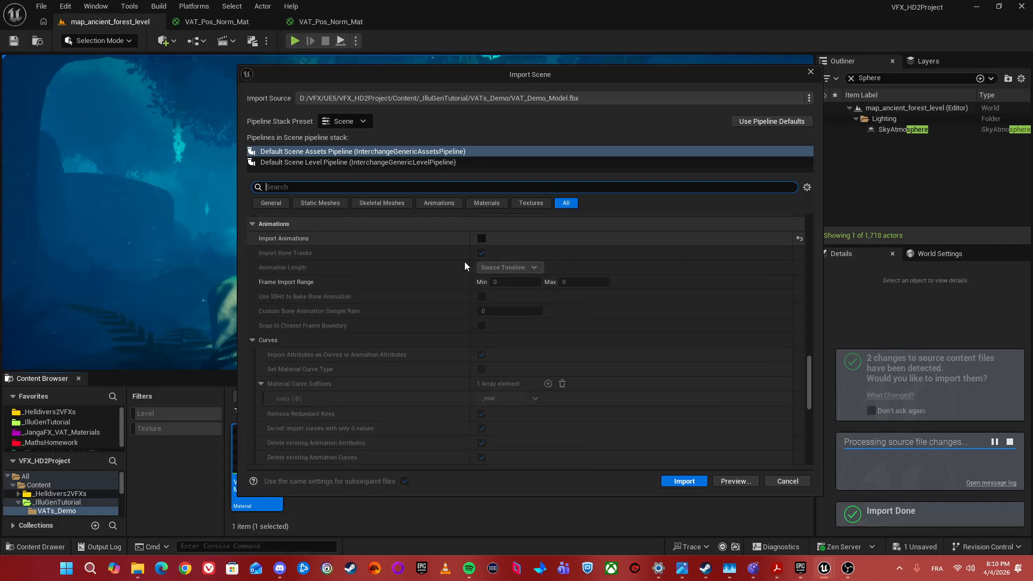
pyautogui.scroll(-3, 496, 269)
pyautogui.scroll(-3, 667, 308)
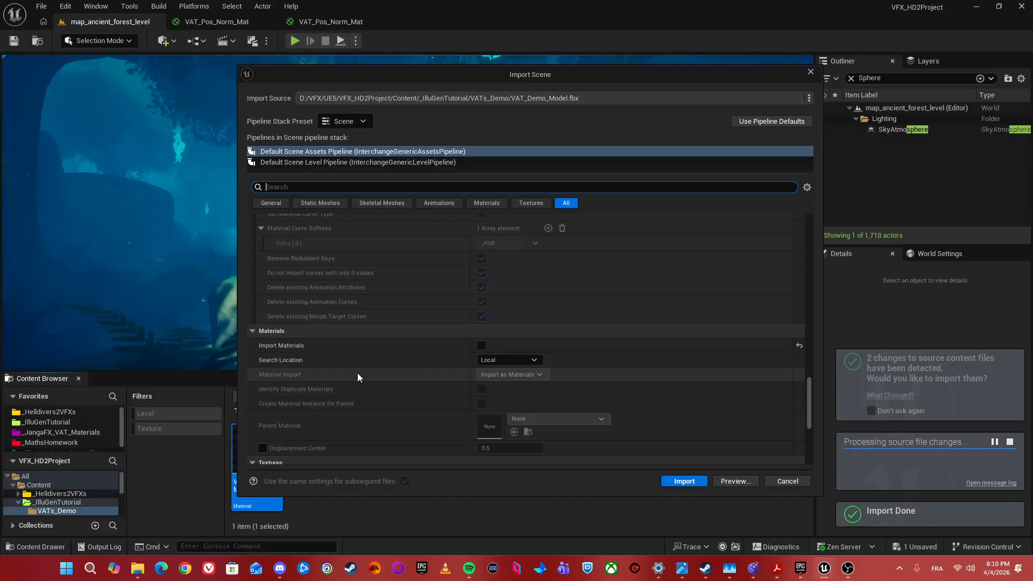
pyautogui.scroll(-3, 533, 341)
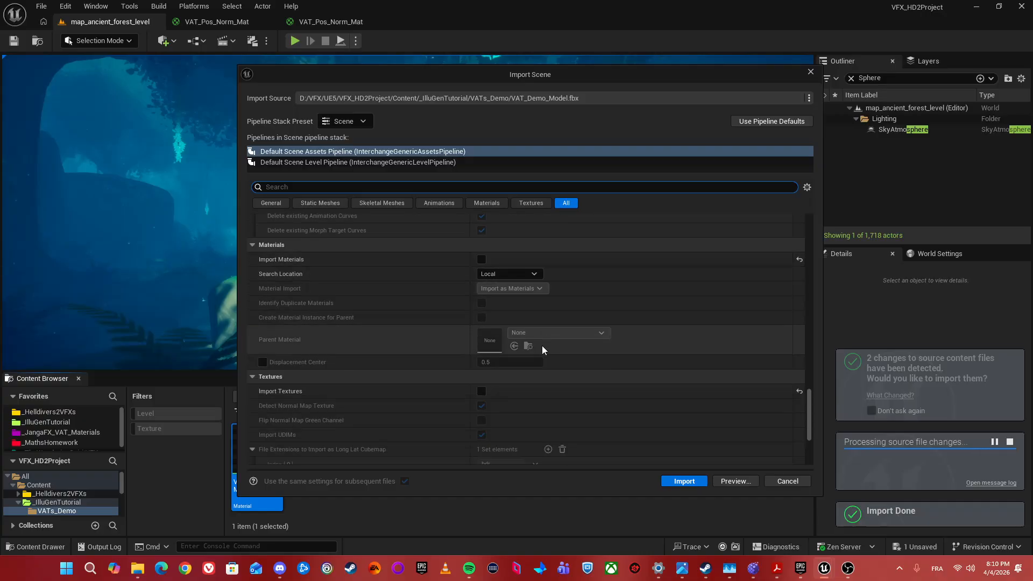
pyautogui.scroll(-2, 495, 369)
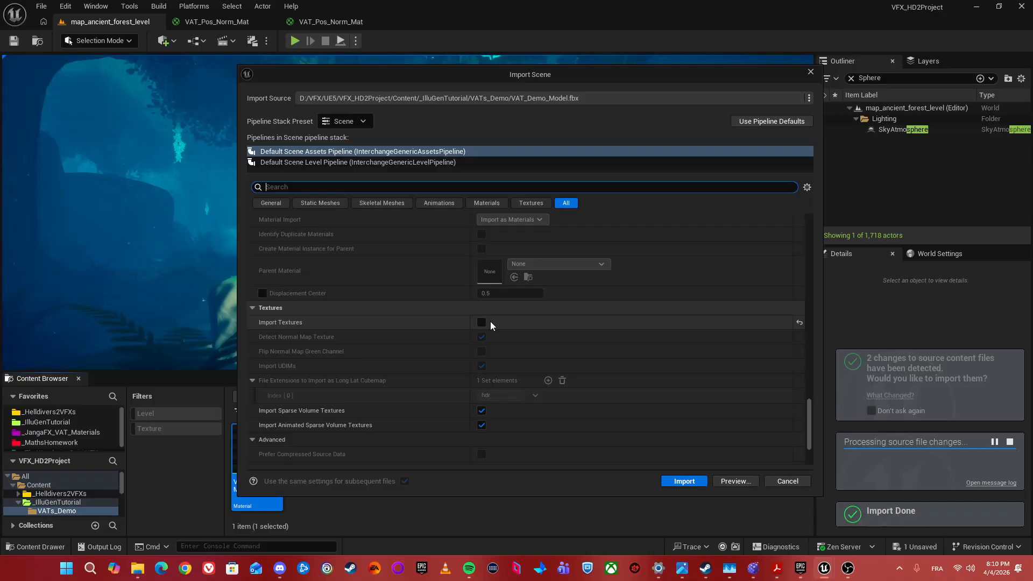
pyautogui.scroll(-3, 490, 326)
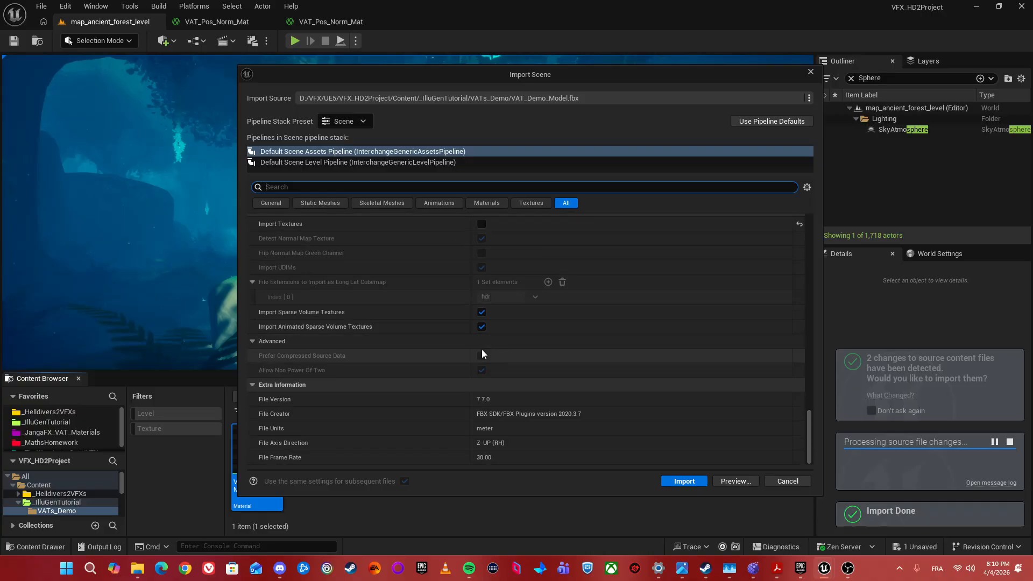
pyautogui.scroll(8, 483, 363)
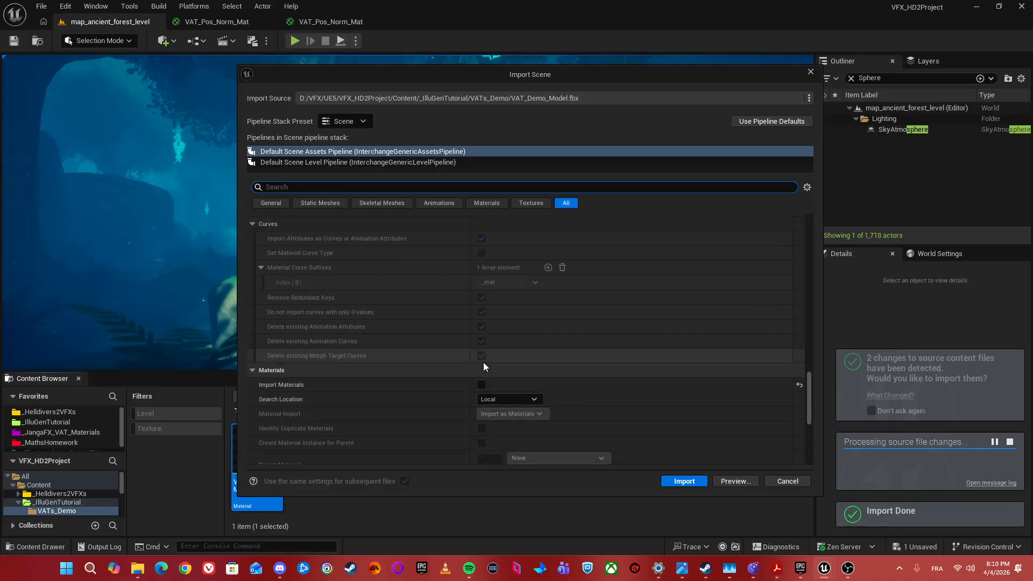
pyautogui.scroll(6, 483, 363)
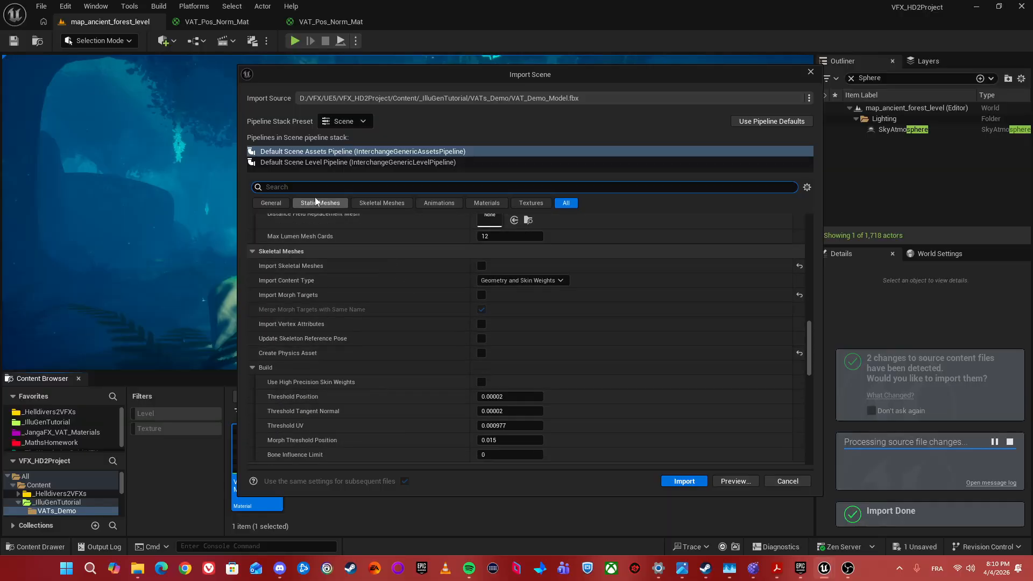
pyautogui.click(311, 353)
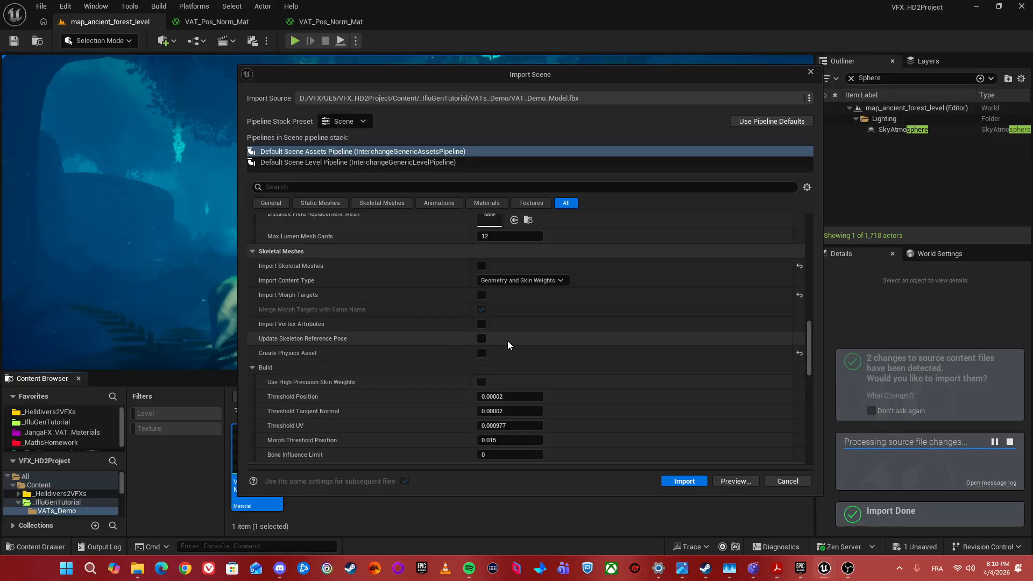
pyautogui.scroll(4, 381, 344)
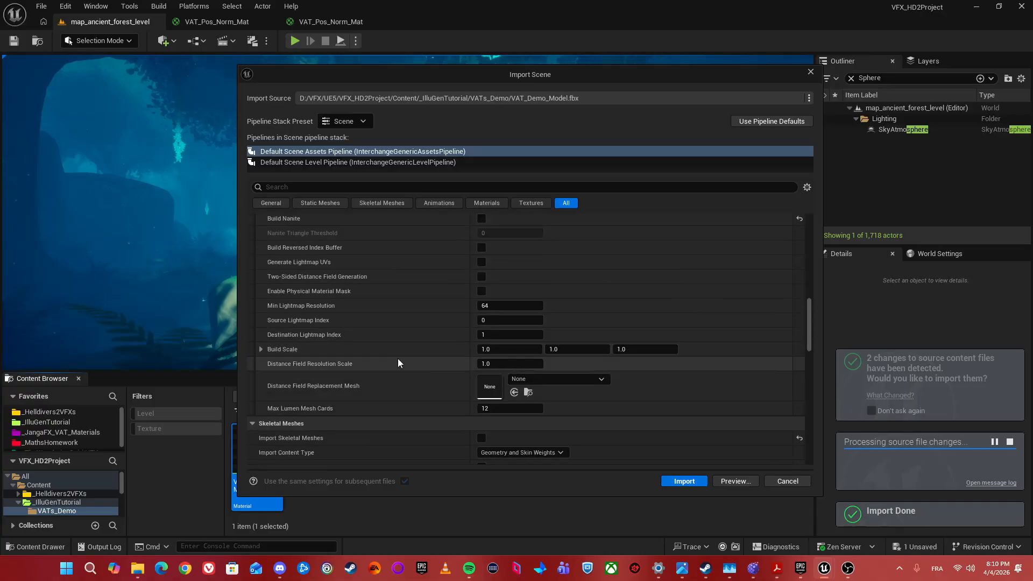
pyautogui.scroll(-3, 402, 360)
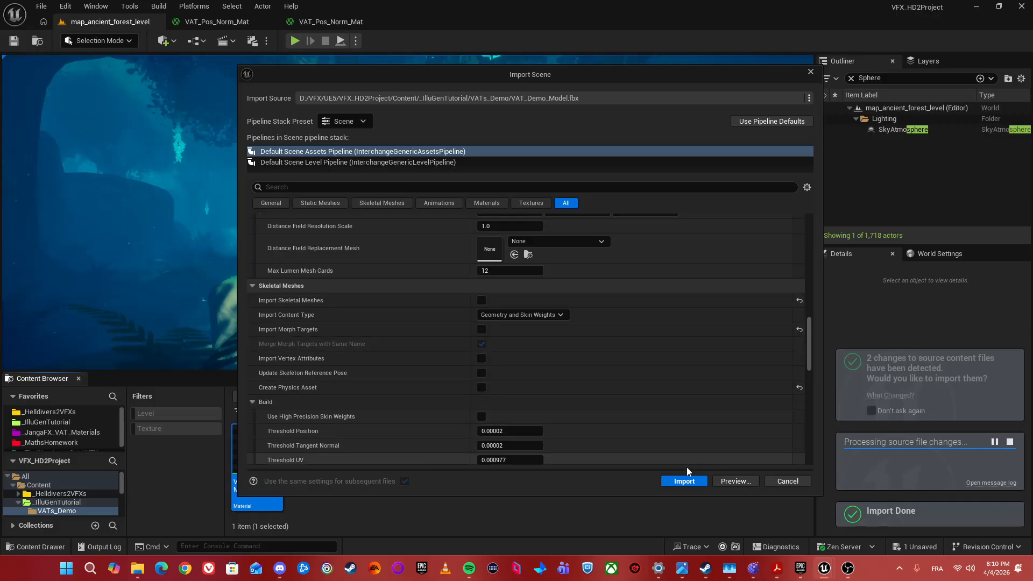
# Import VAT_Demo_Model into the VATs_Demo folder with the reviewed options and enlarge the Content Browser
pyautogui.click(679, 482)
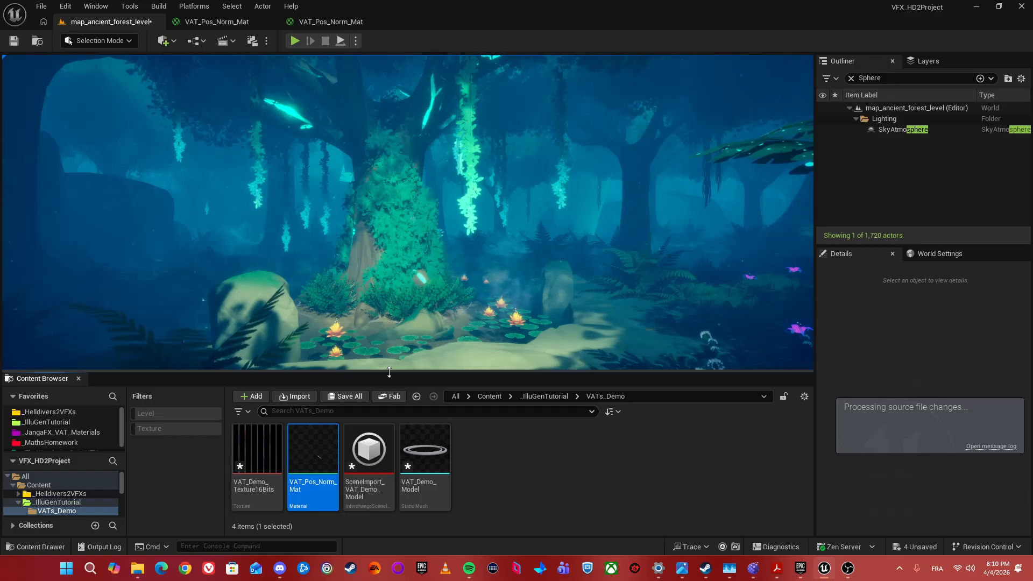
pyautogui.moveTo(390, 373); pyautogui.dragTo(388, 188)
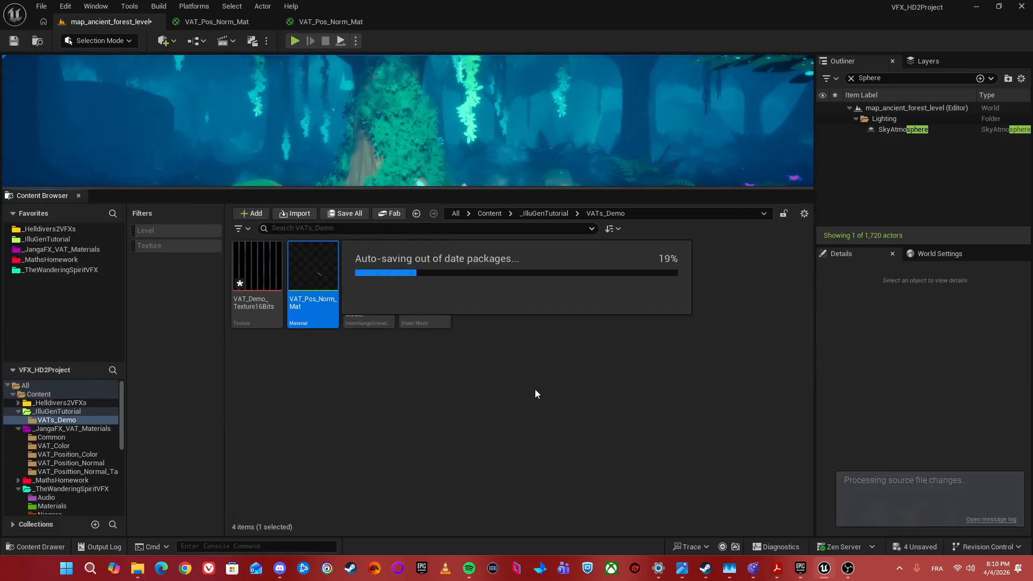
pyautogui.click(439, 357)
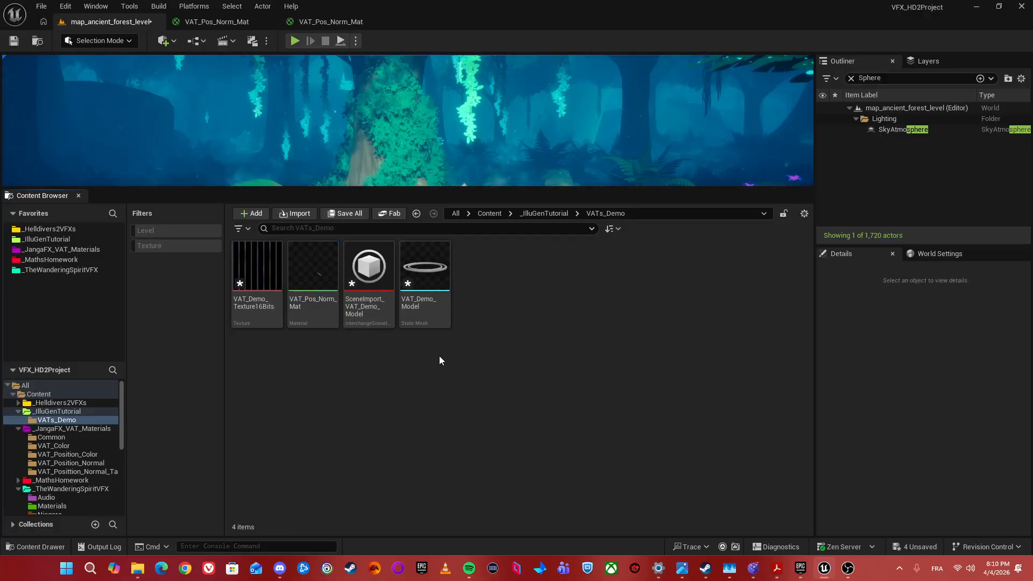
# Delete the SceneImport_VAT_Demo_Model asset from the VATs_Demo folder
pyautogui.moveTo(361, 272); pyautogui.dragTo(483, 278)
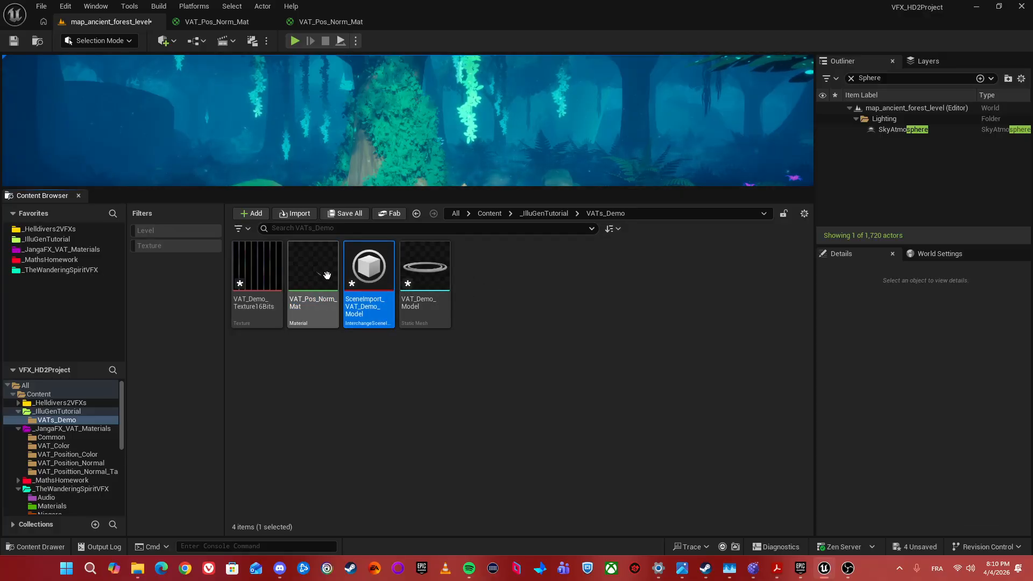
pyautogui.click(470, 289)
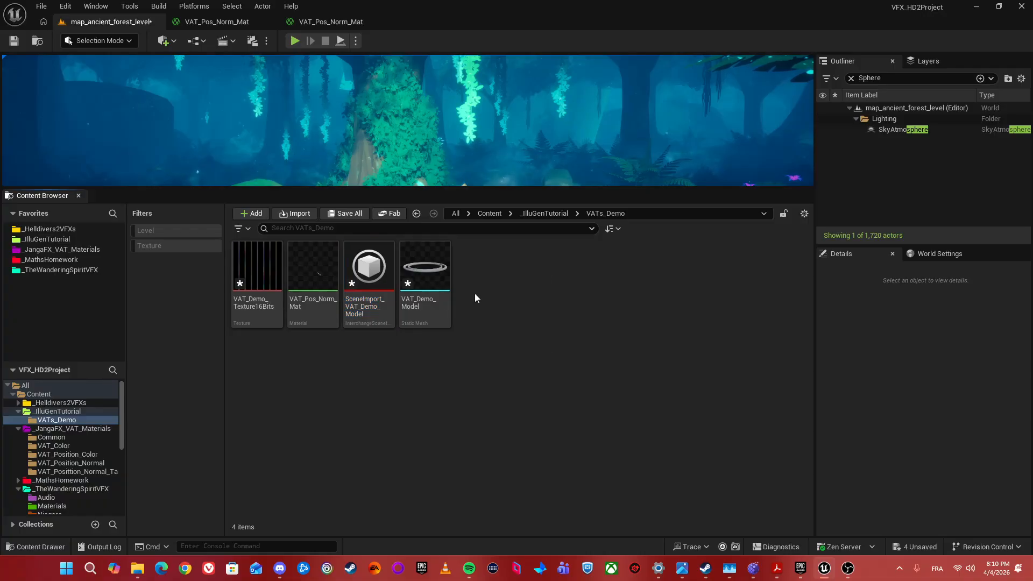
pyautogui.click(435, 268)
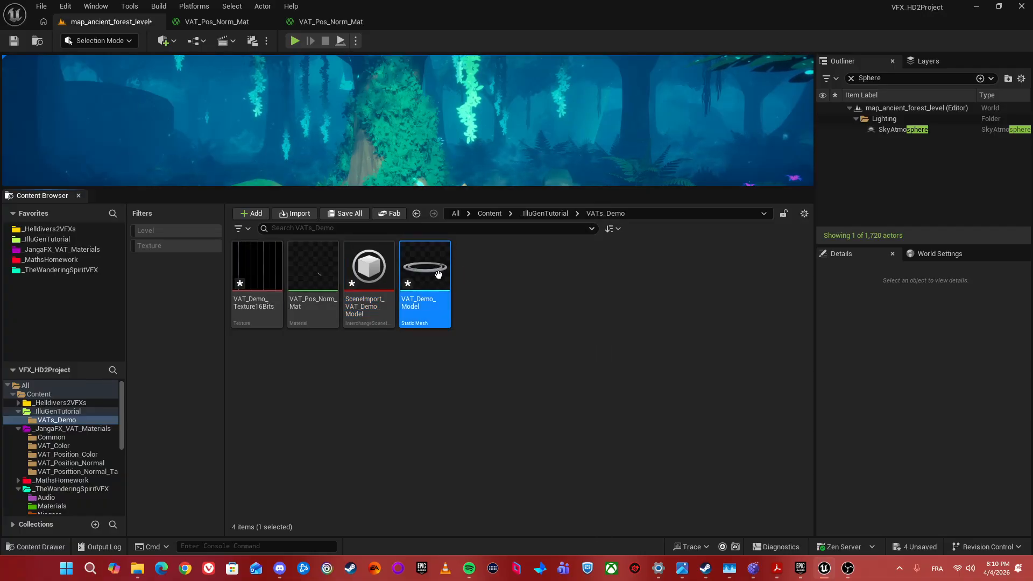
pyautogui.click(370, 274)
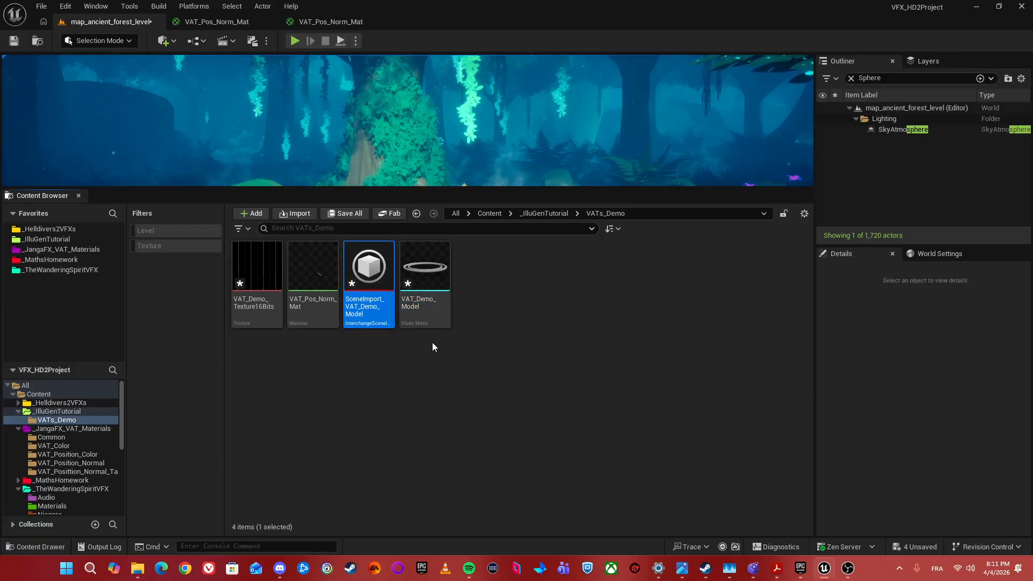
pyautogui.press('Delete')
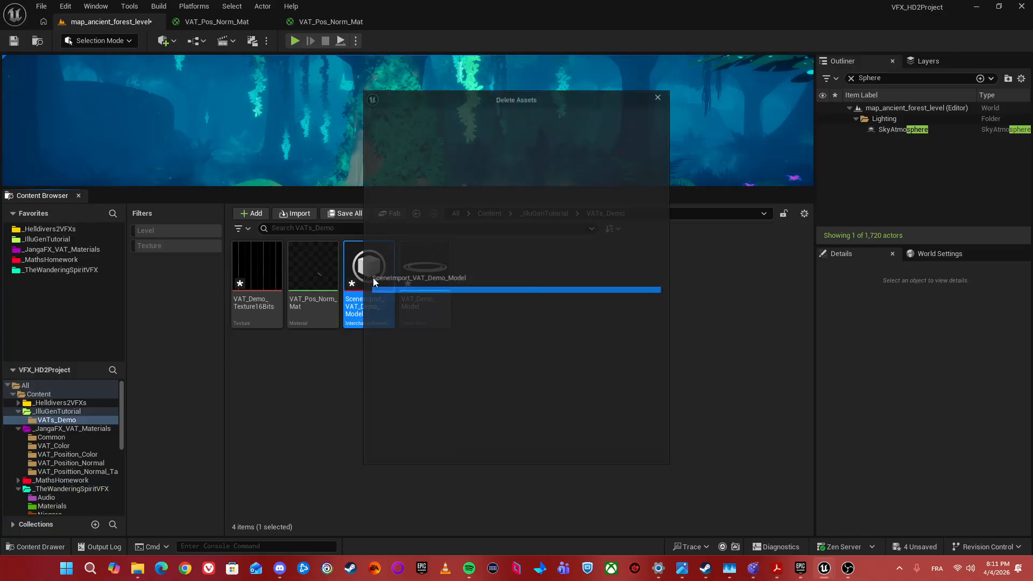
pyautogui.click(457, 458)
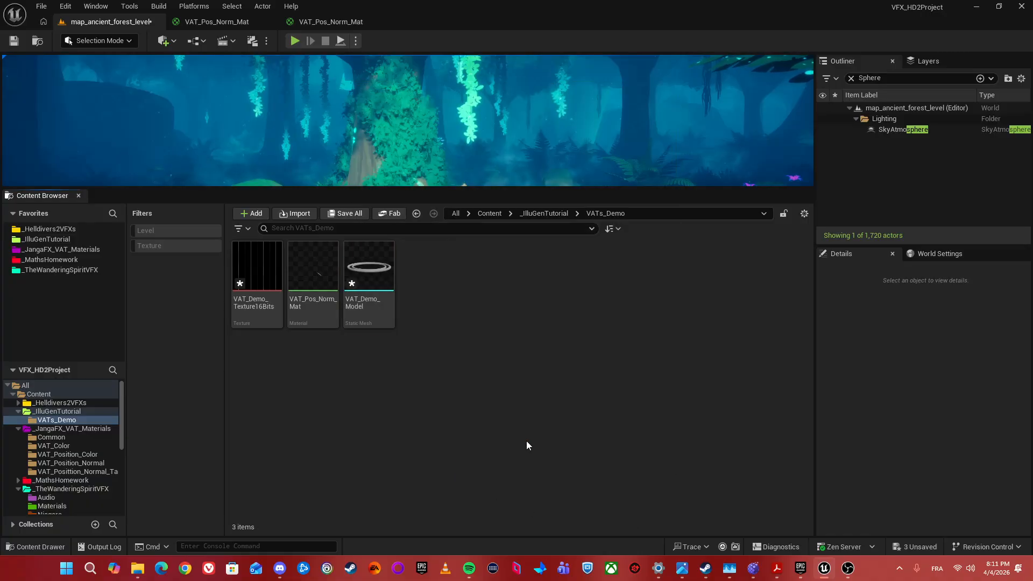
# Open the VAT_Demo_Model static mesh and disable Support Ray Tracing and Has Navigation Data
pyautogui.moveTo(371, 274); pyautogui.dragTo(504, 296)
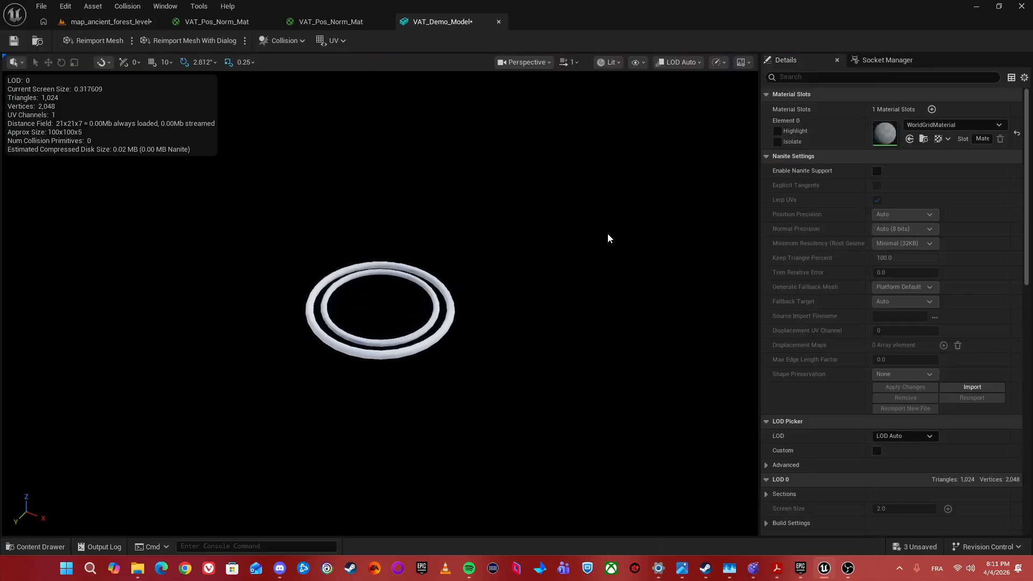
pyautogui.scroll(-5, 858, 283)
pyautogui.scroll(-7, 862, 360)
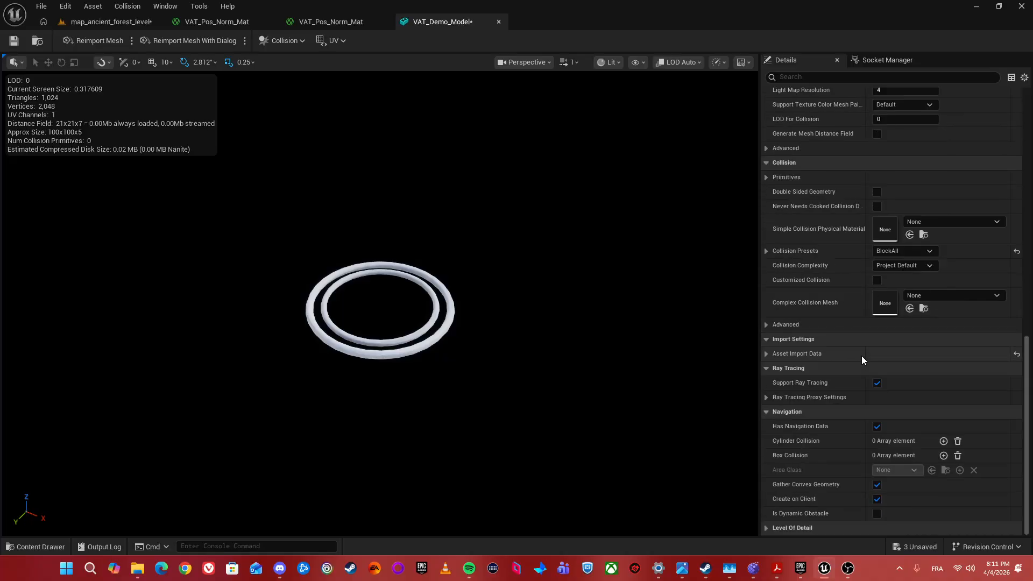
pyautogui.click(877, 384)
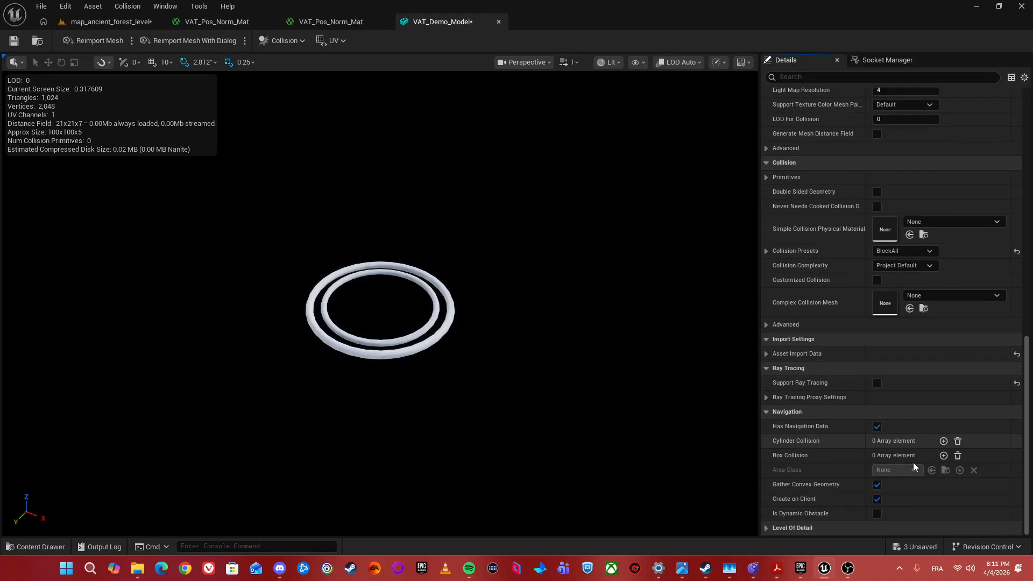
pyautogui.click(878, 427)
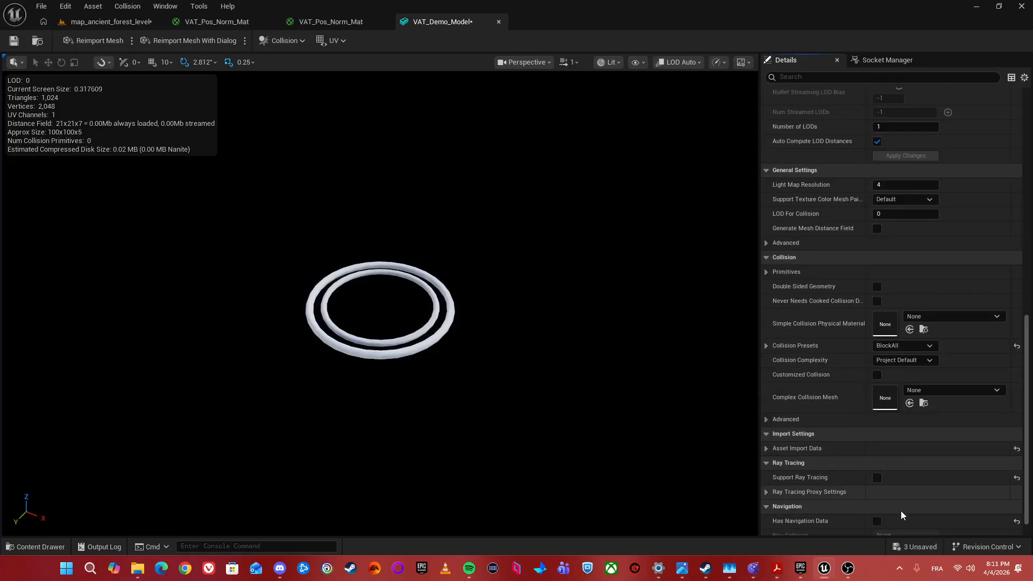
# Set the mesh's Collision Presets to NoCollision and save the mesh
pyautogui.scroll(15, 892, 495)
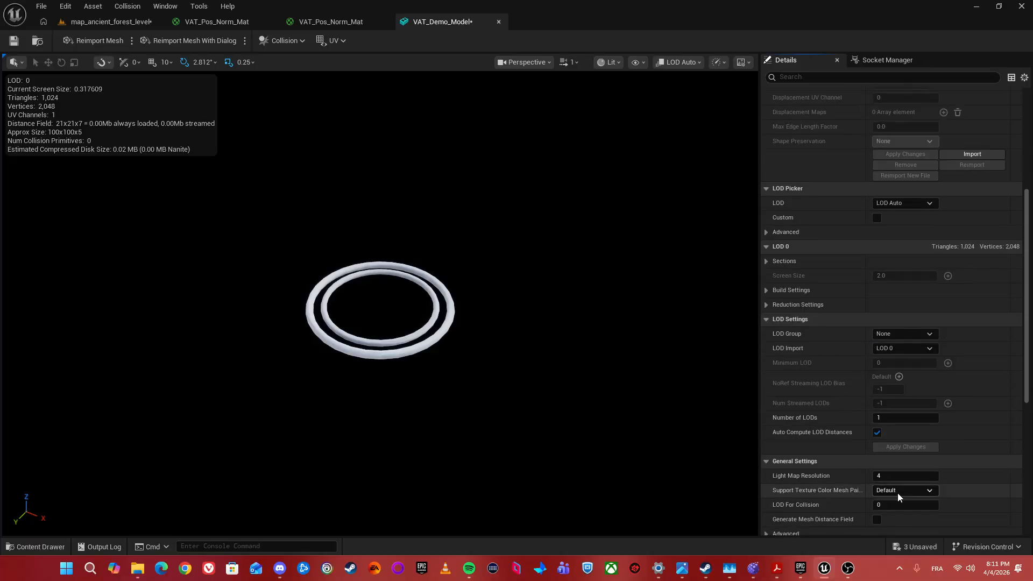
pyautogui.scroll(-15, 896, 491)
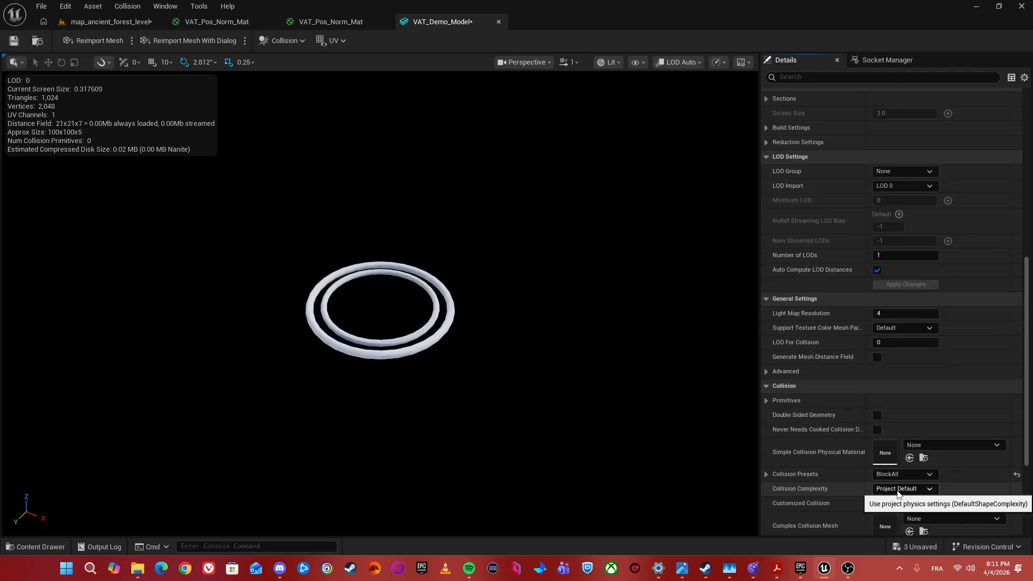
pyautogui.scroll(-4, 897, 491)
pyautogui.click(932, 390)
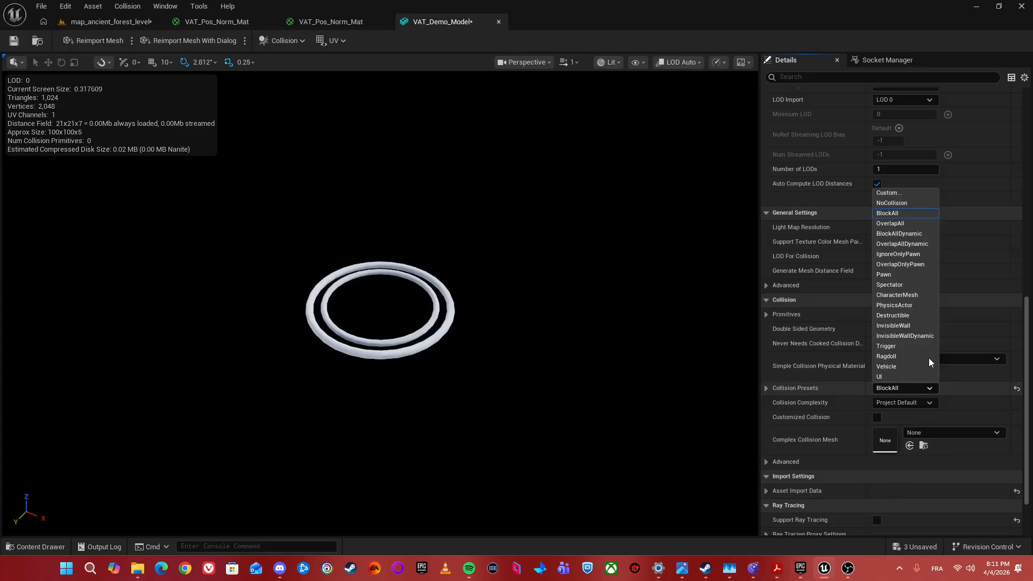
pyautogui.click(891, 203)
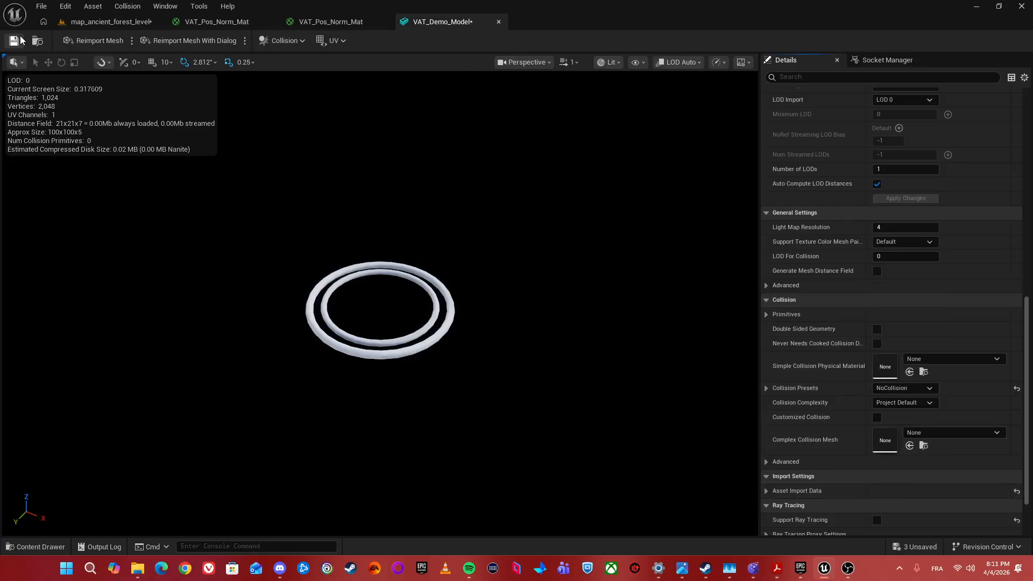
pyautogui.click(15, 40)
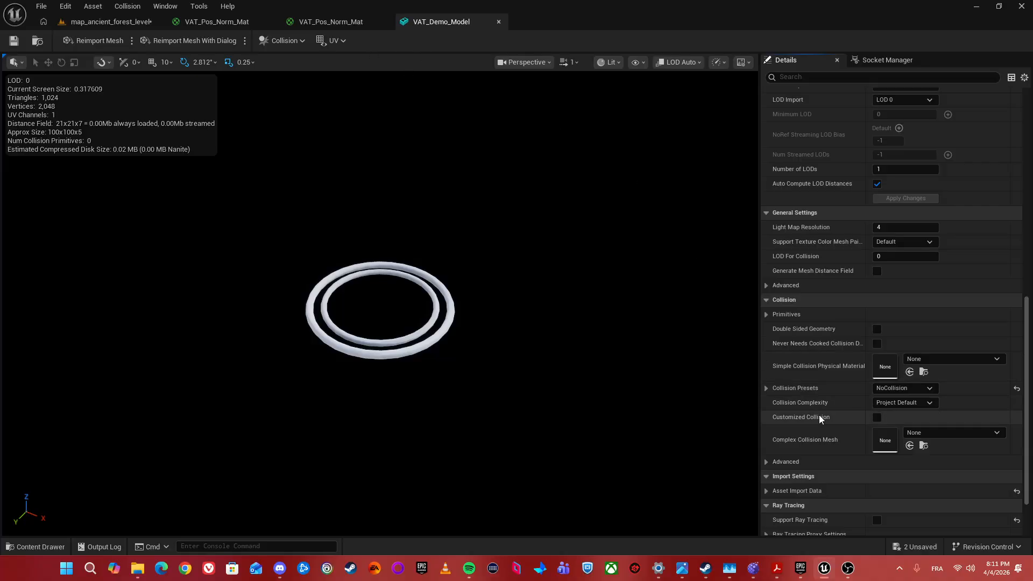
# Filter the mesh details for "Nani" to check Enable Nanite Support, and clear the filter
pyautogui.scroll(-3, 819, 415)
pyautogui.click(804, 78)
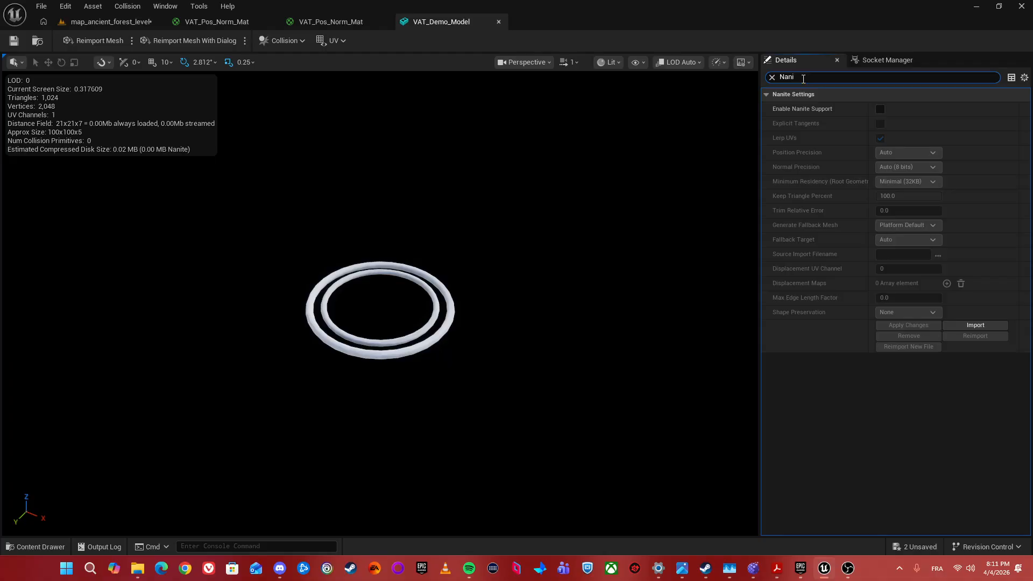
pyautogui.click(772, 77)
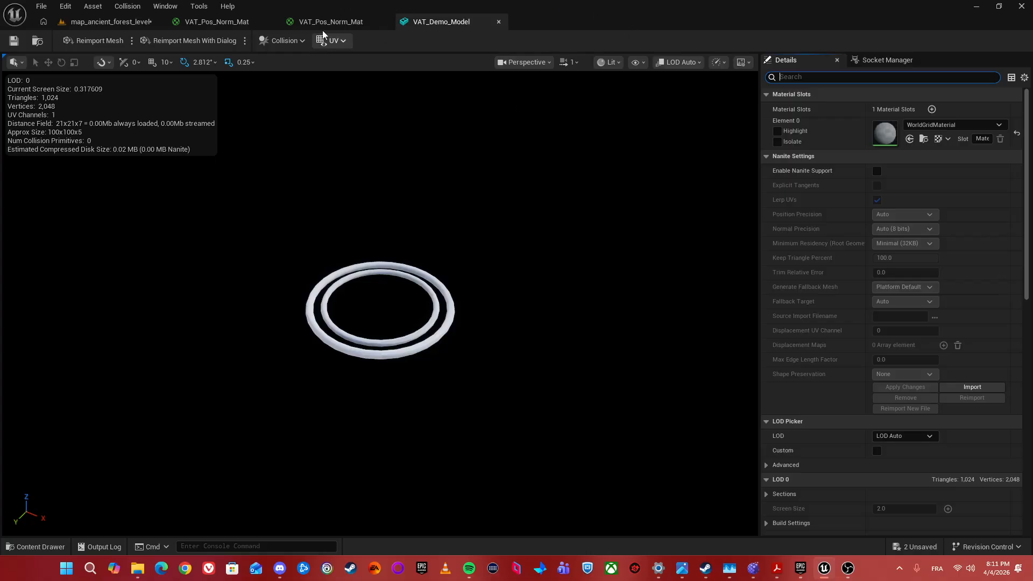
# Return to the forest level and open the VAT_Demo_Texture16Bits texture from the VATs_Demo folder
pyautogui.click(309, 21)
pyautogui.click(130, 21)
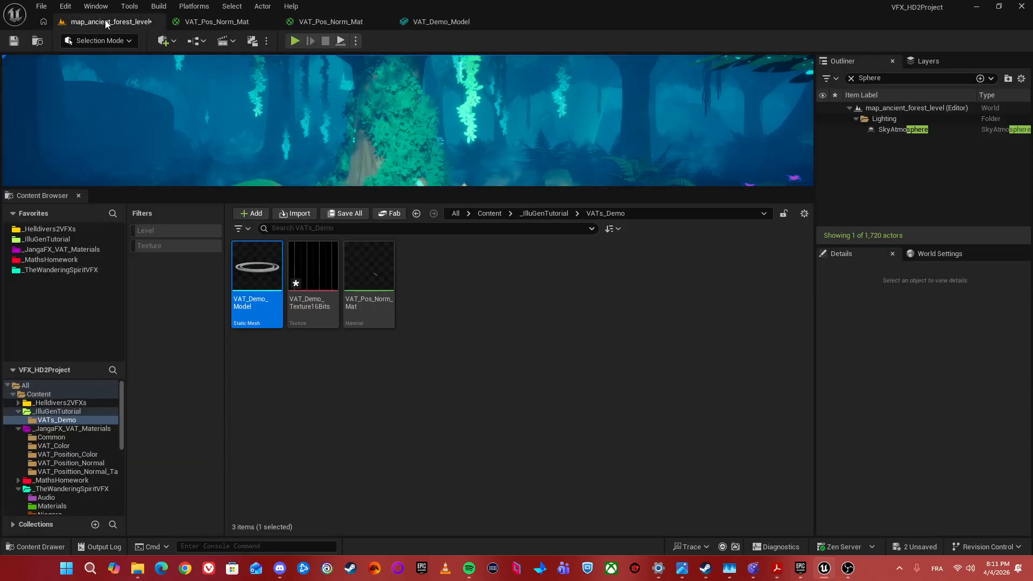
pyautogui.click(319, 291)
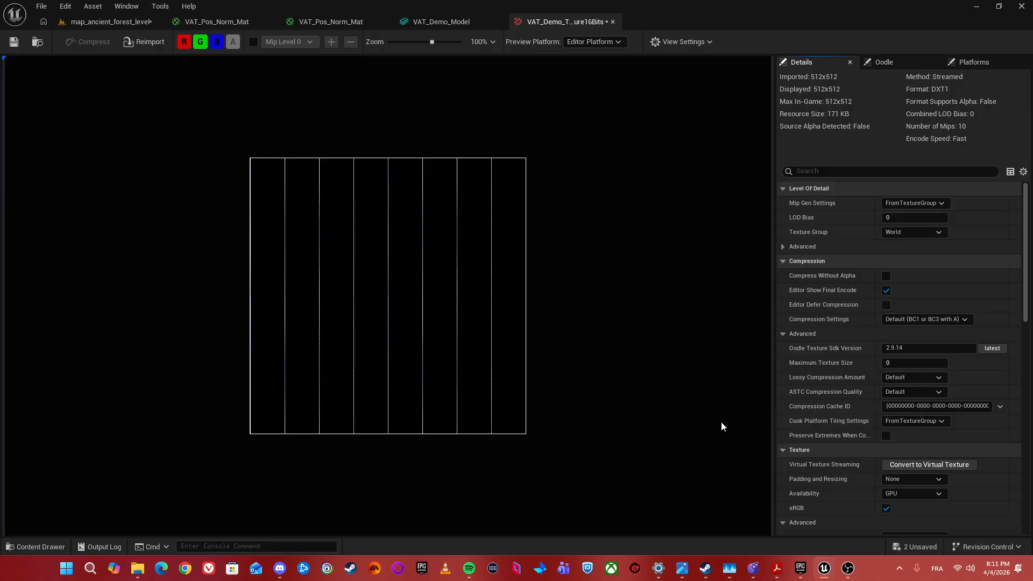
# Switch to IlluGen and set the Export: Color node's First frame to 64
pyautogui.click(753, 568)
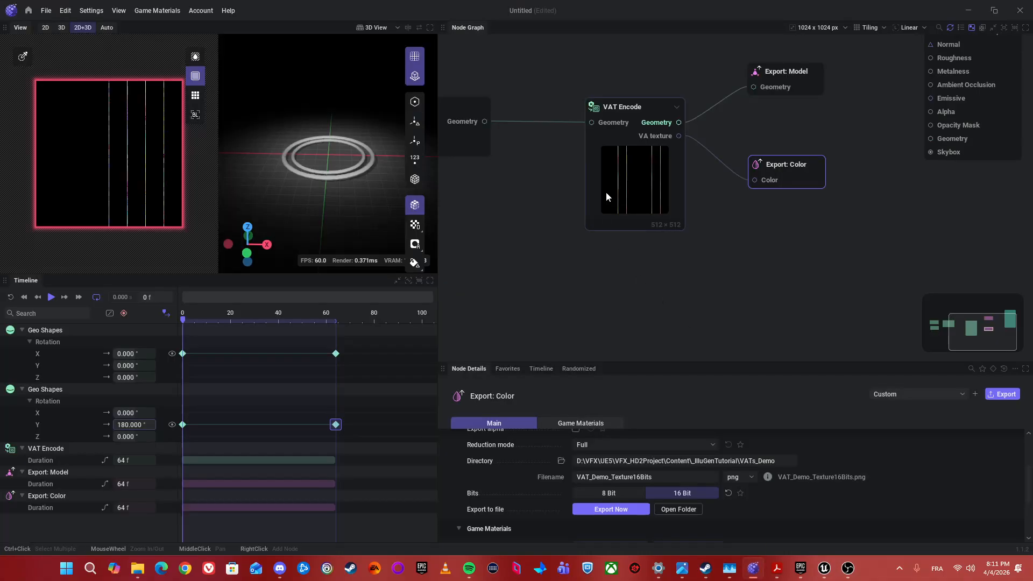
pyautogui.moveTo(609, 254); pyautogui.dragTo(651, 237, button='middle')
pyautogui.scroll(3, 671, 479)
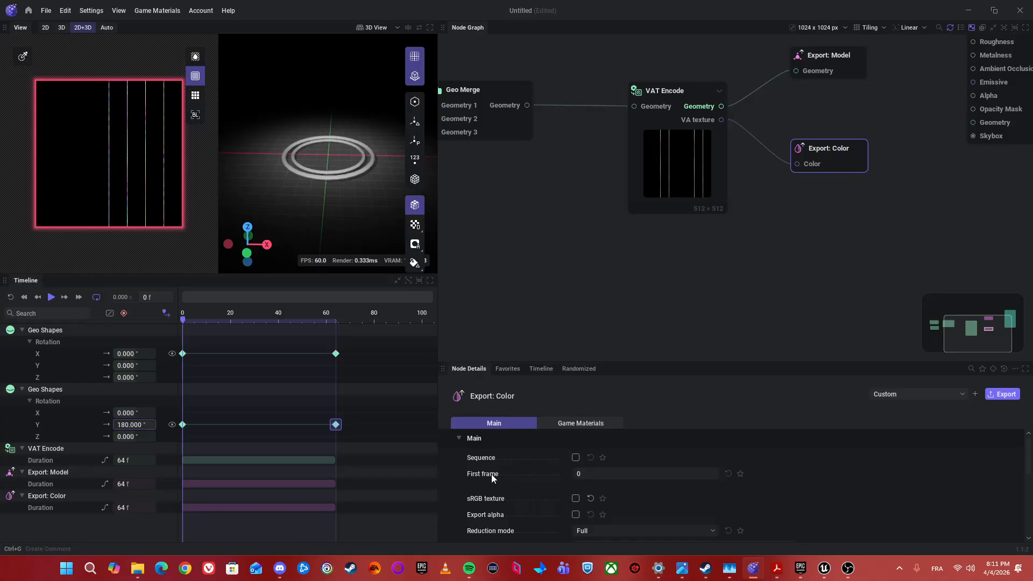
pyautogui.scroll(3, 806, 249)
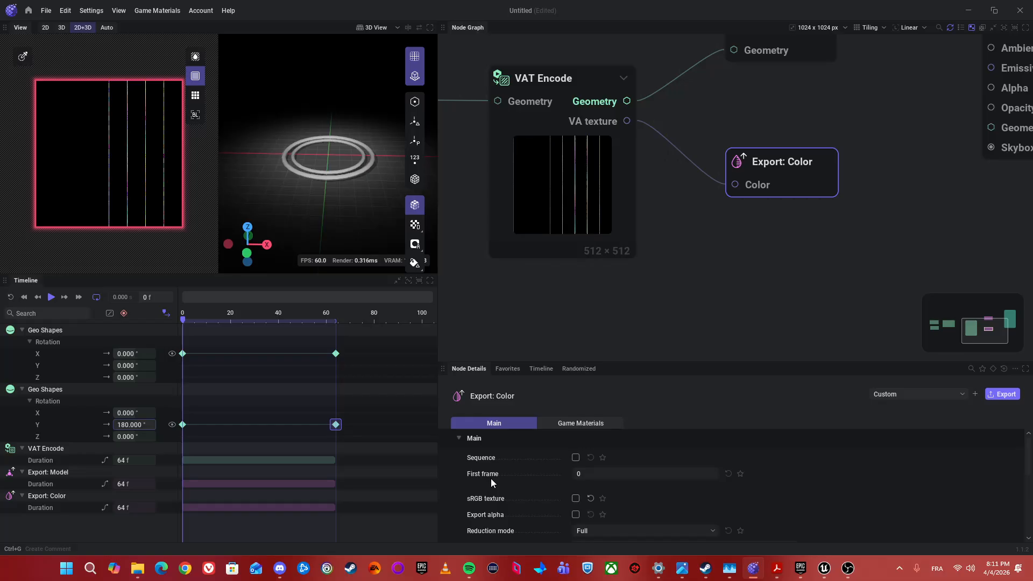
pyautogui.click(590, 474)
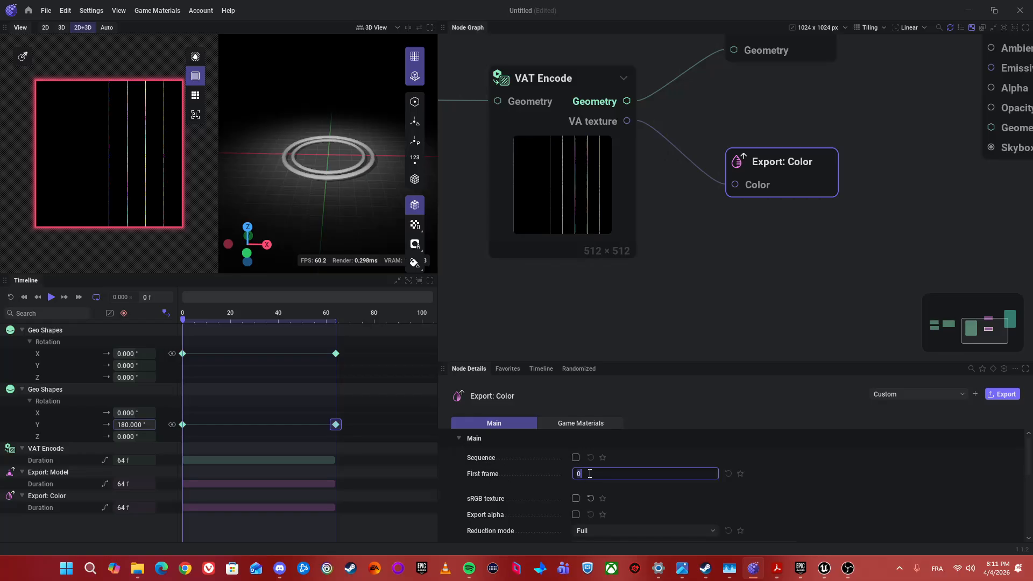
pyautogui.write('64')
pyautogui.press('Return')
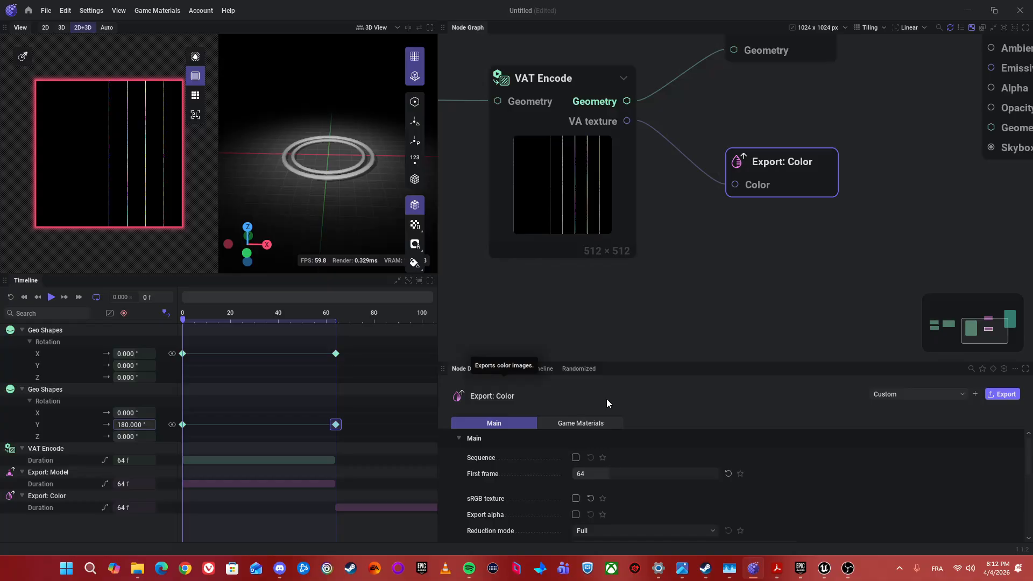
# Re-export the VAT texture from the Export: Color node as the 16-bit VAT_Demo_Texture16Bits.png
pyautogui.scroll(-4, 698, 231)
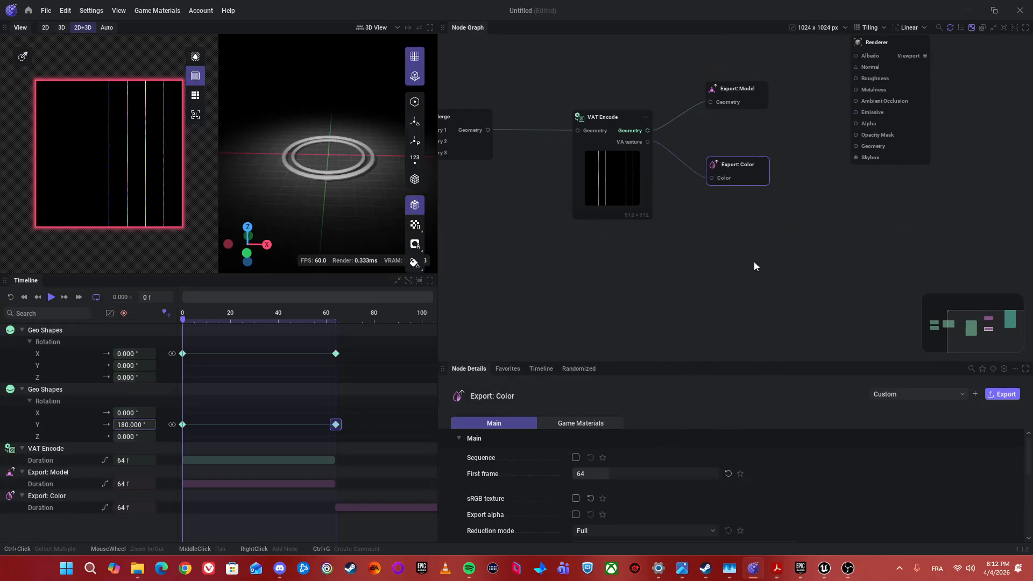
pyautogui.moveTo(754, 266); pyautogui.dragTo(783, 330, button='middle')
pyautogui.moveTo(687, 321); pyautogui.dragTo(637, 261, button='middle')
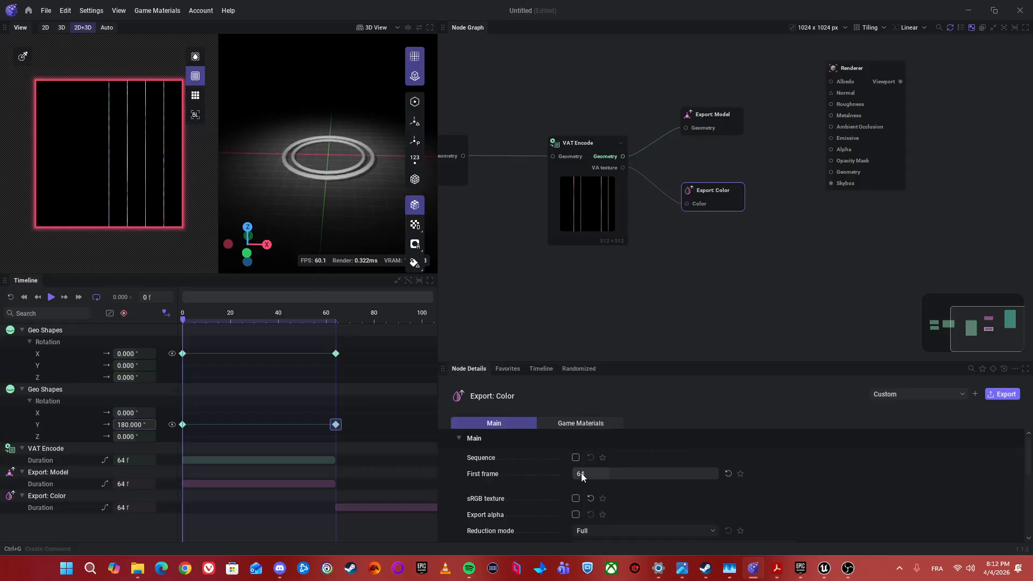
pyautogui.moveTo(826, 309); pyautogui.dragTo(843, 315, button='middle')
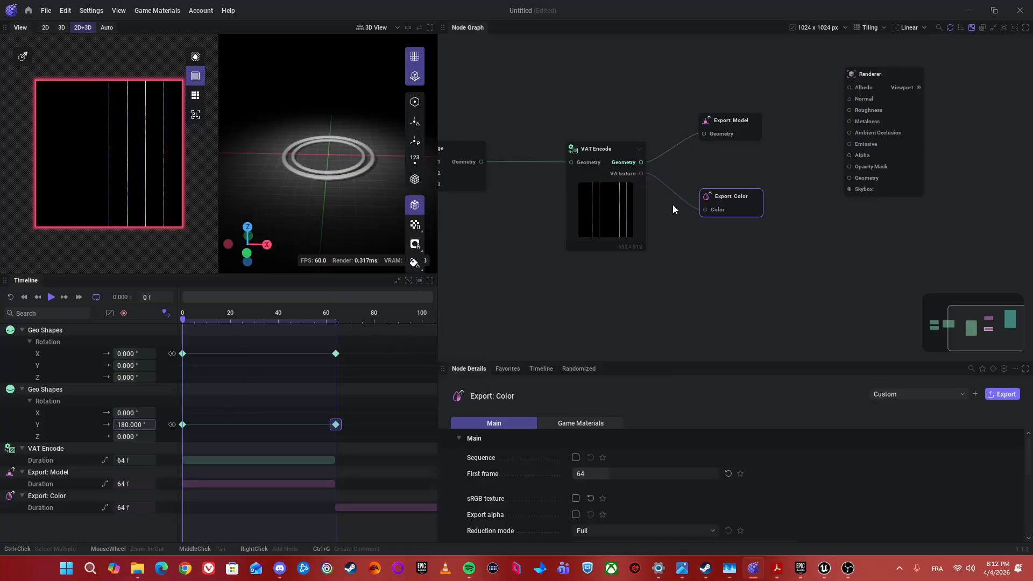
pyautogui.scroll(-5, 758, 488)
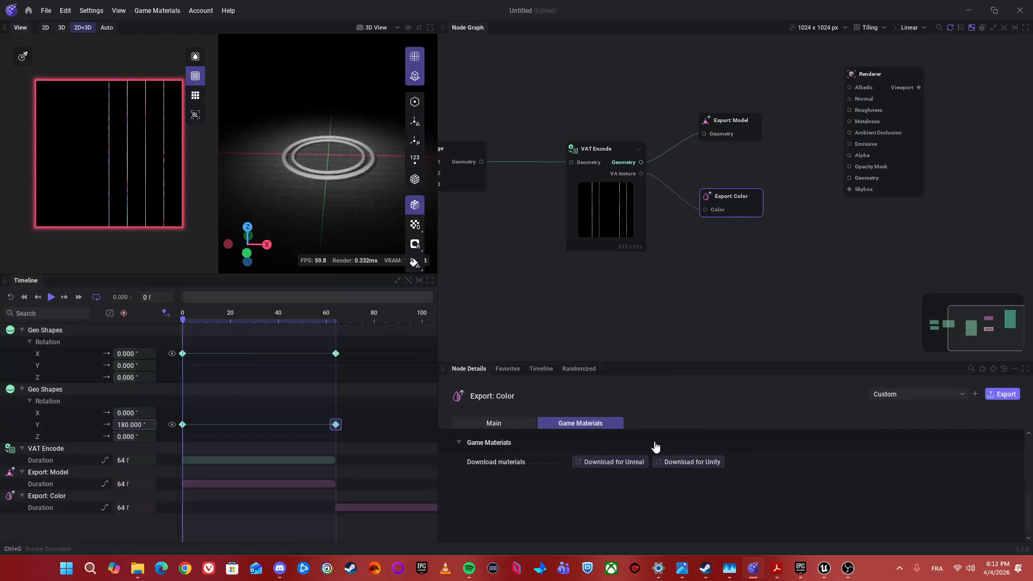
pyautogui.scroll(1, 657, 447)
pyautogui.click(611, 466)
pyautogui.click(605, 320)
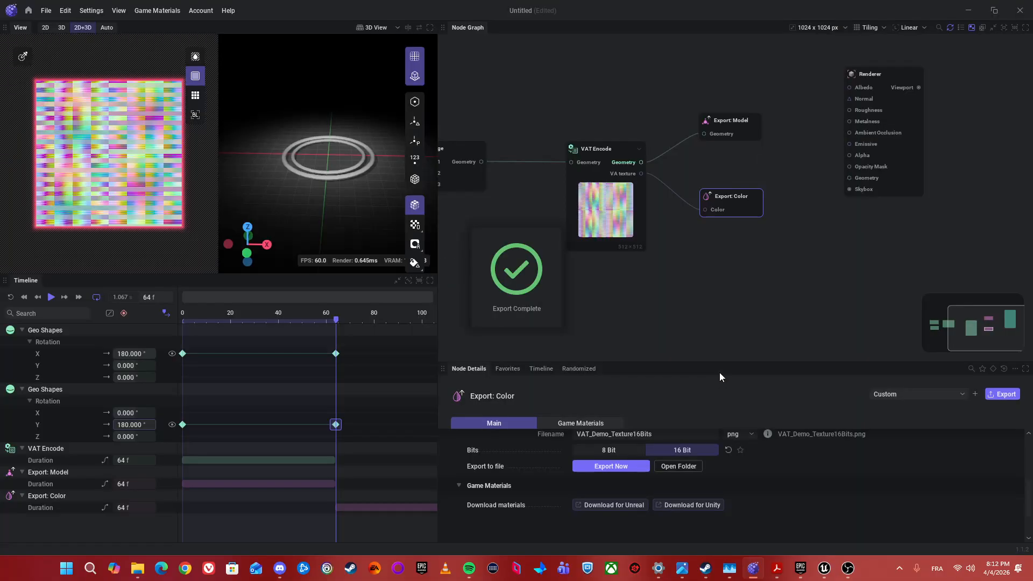
# Switch to Unreal Engine, reimport the changed VAT_Demo_Texture16Bits texture, and widen its details area
pyautogui.click(825, 569)
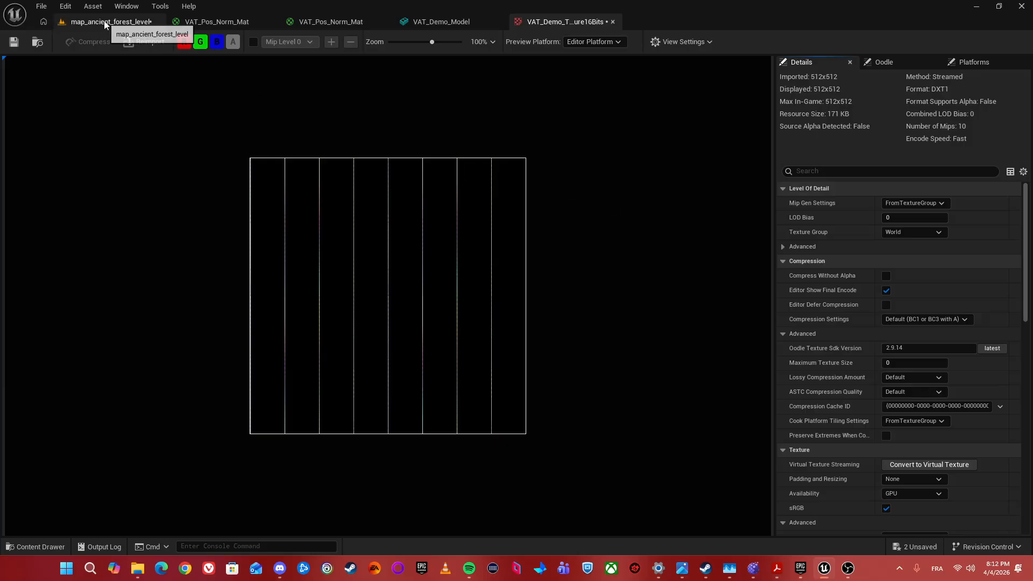
pyautogui.click(938, 519)
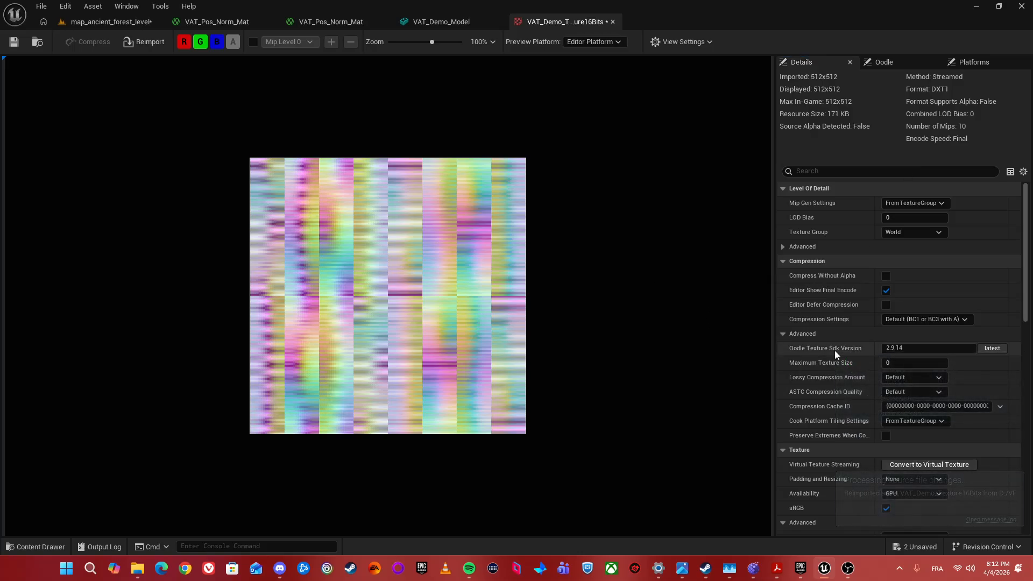
pyautogui.moveTo(774, 314); pyautogui.dragTo(648, 314)
pyautogui.scroll(-4, 583, 295)
pyautogui.scroll(5, 582, 295)
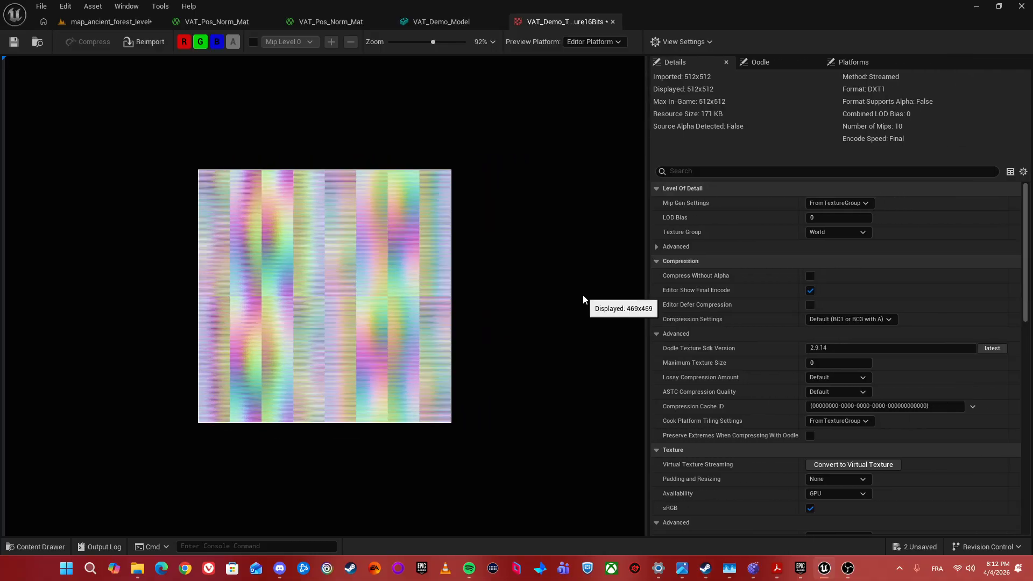
# Set the texture's Compression Settings to HDR (RGBA16F, no sRGB)
pyautogui.scroll(-3, 794, 353)
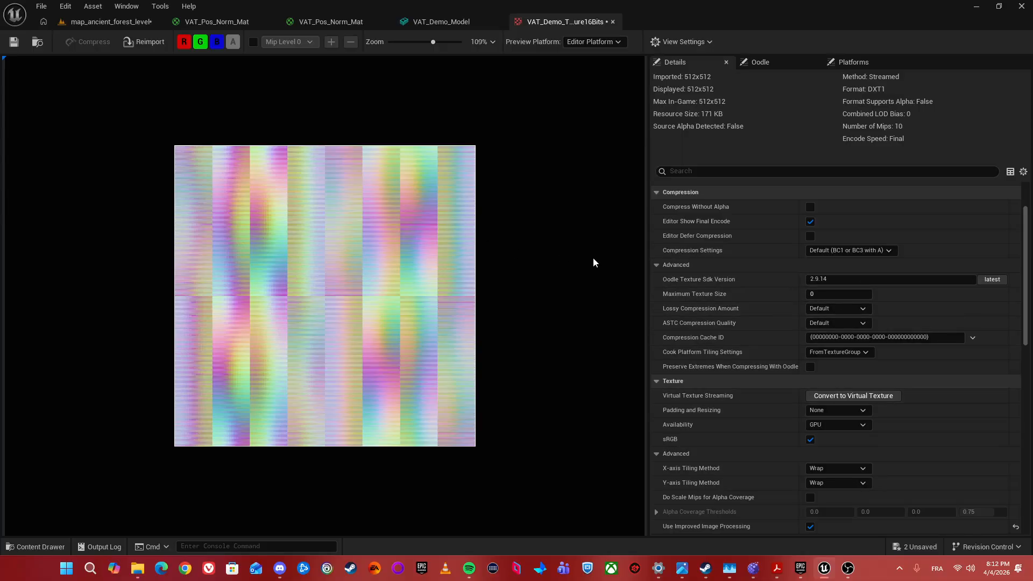
pyautogui.click(857, 252)
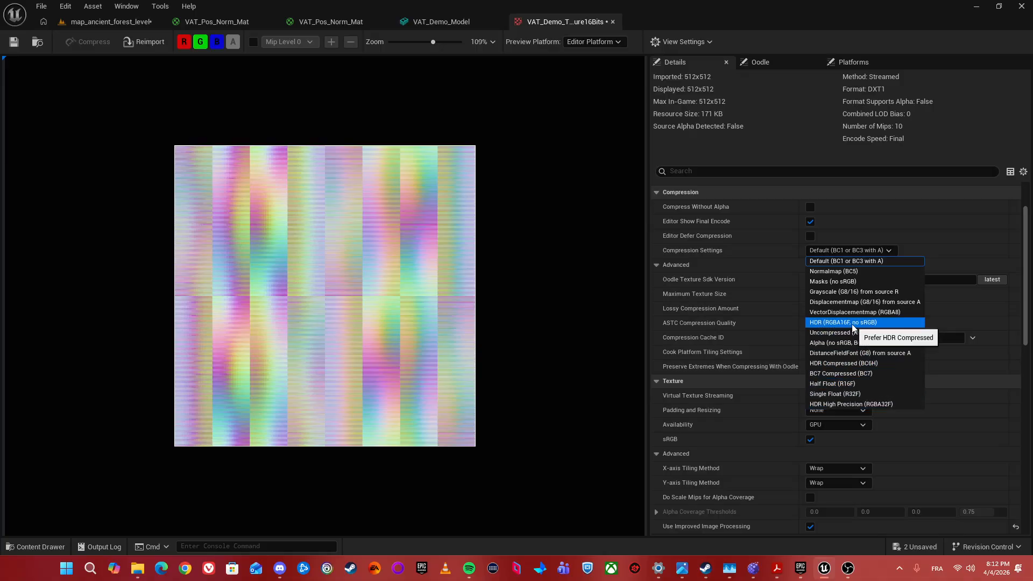
pyautogui.click(838, 322)
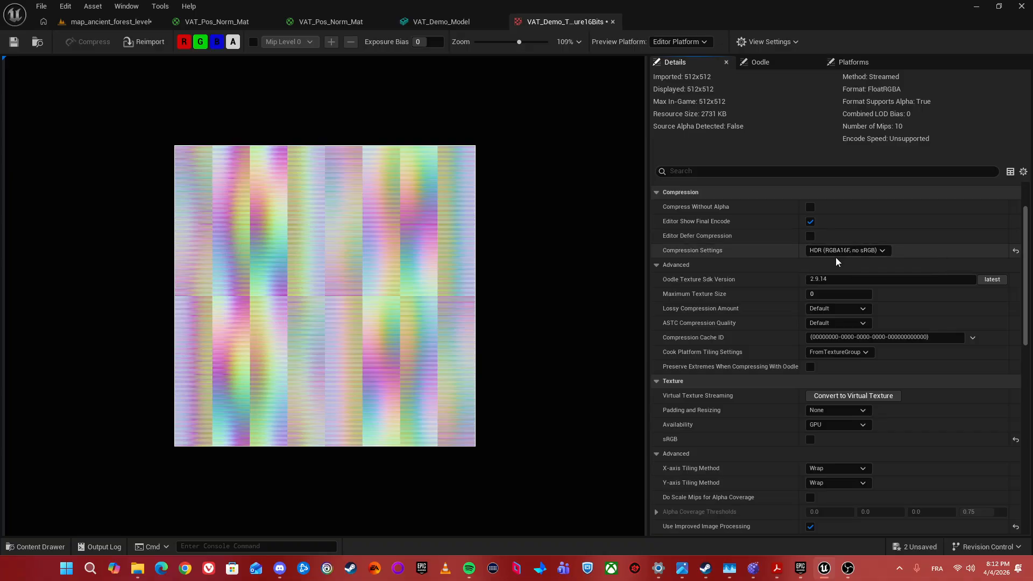
# Review the texture's sRGB, tiling and adjustment settings, and save the texture
pyautogui.scroll(-3, 704, 364)
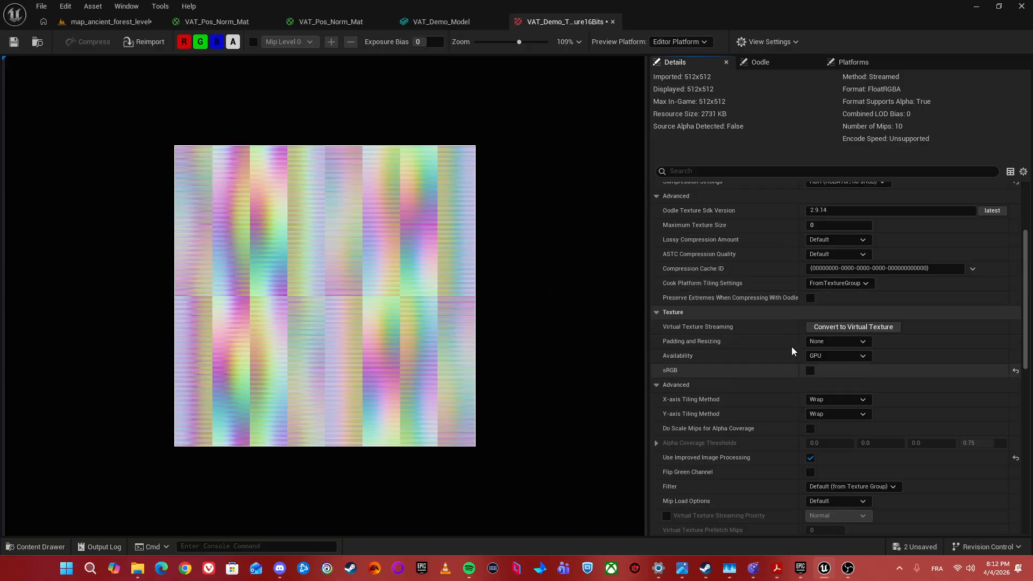
pyautogui.scroll(2, 802, 347)
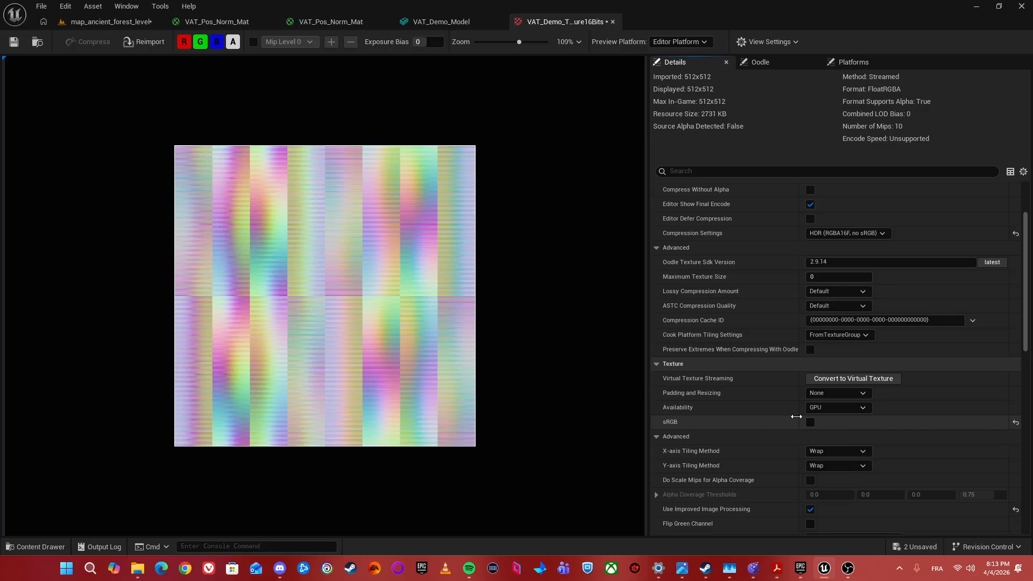
pyautogui.scroll(3, 797, 420)
pyautogui.scroll(-2, 732, 386)
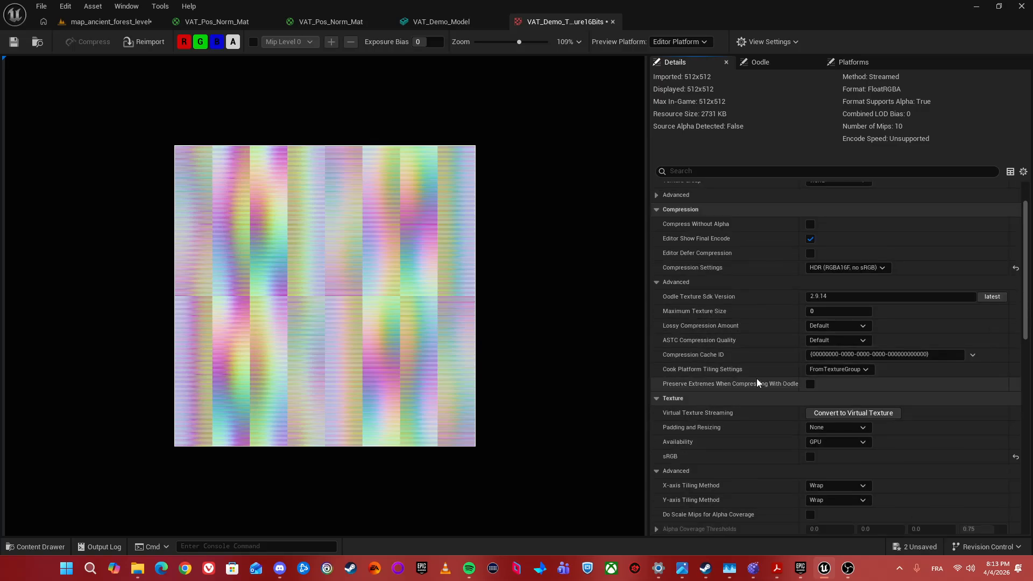
pyautogui.scroll(2, 757, 379)
pyautogui.scroll(-3, 786, 345)
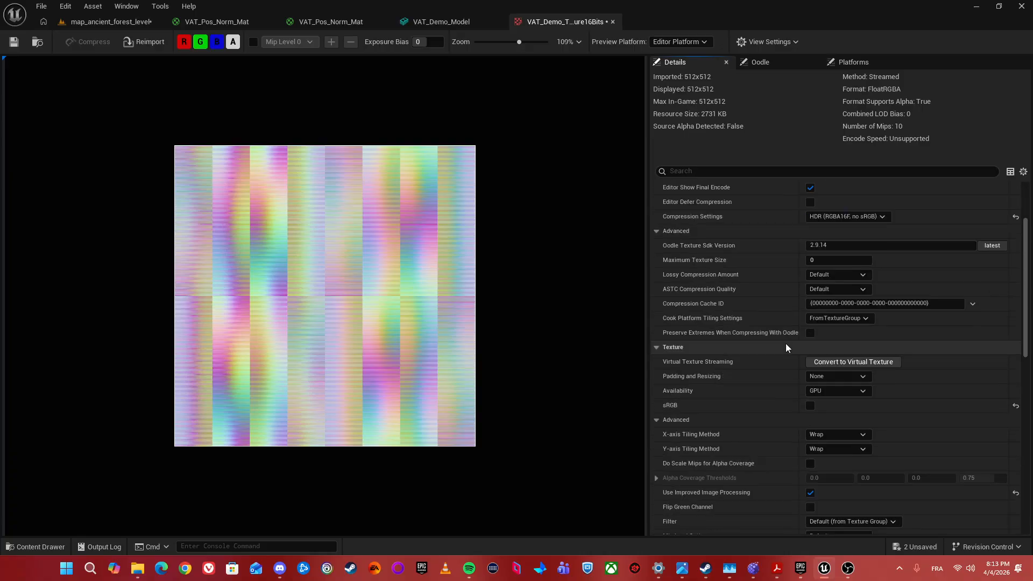
pyautogui.scroll(3, 786, 345)
pyautogui.scroll(-15, 786, 343)
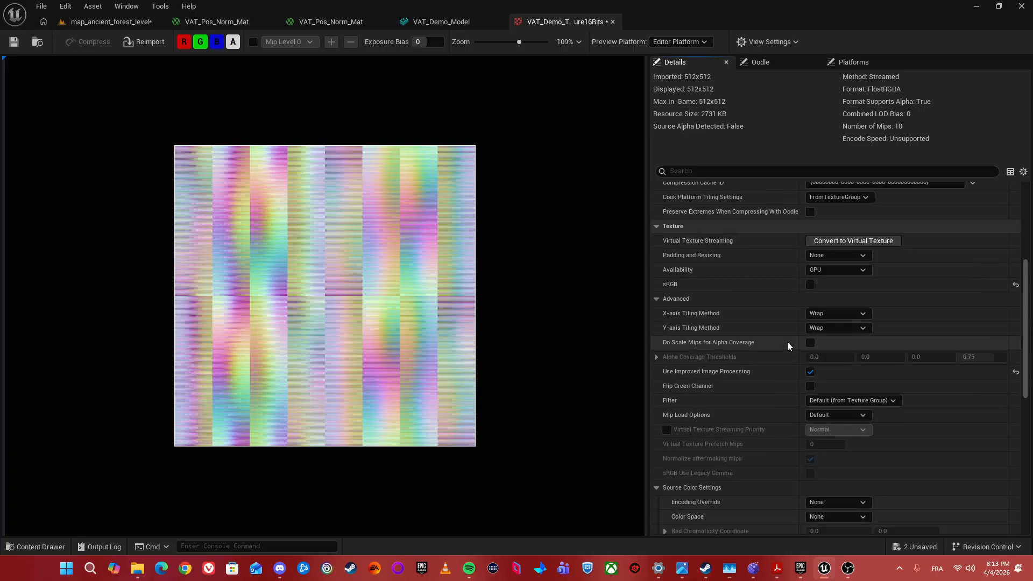
pyautogui.scroll(-4, 787, 346)
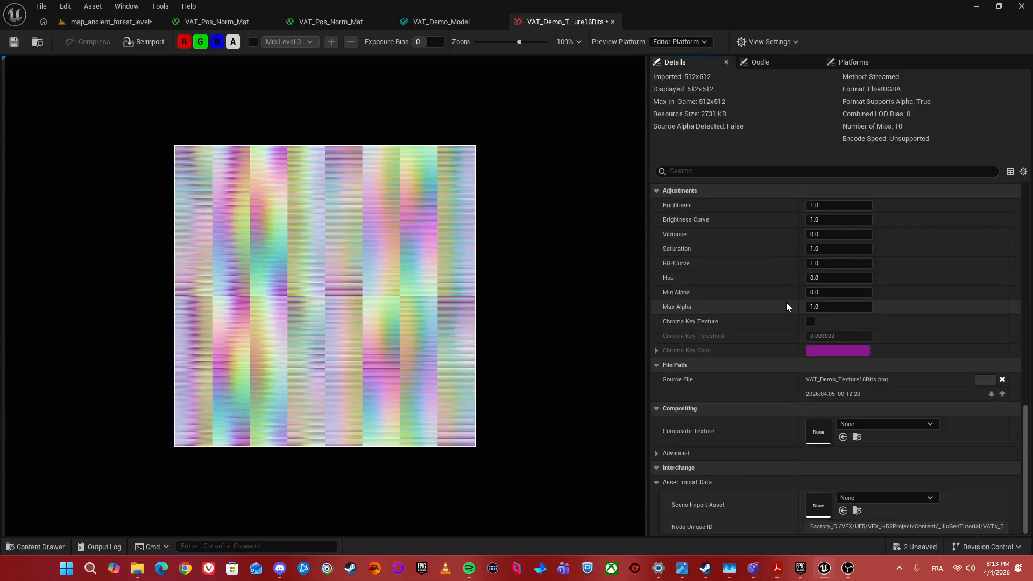
pyautogui.click(15, 47)
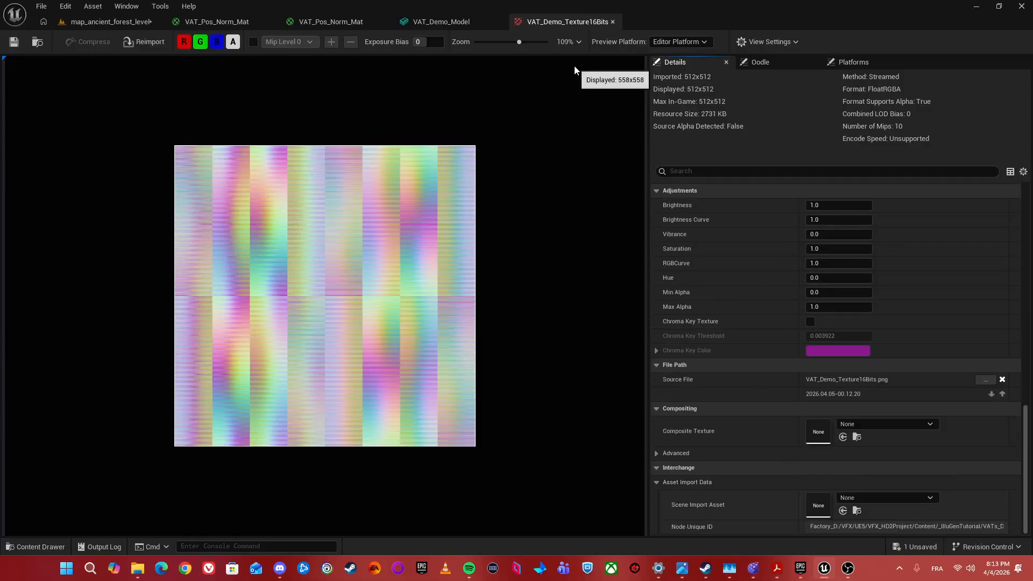
# Close the first of the two open VAT_Pos_Norm_Mat materials and return to the forest level
pyautogui.click(314, 21)
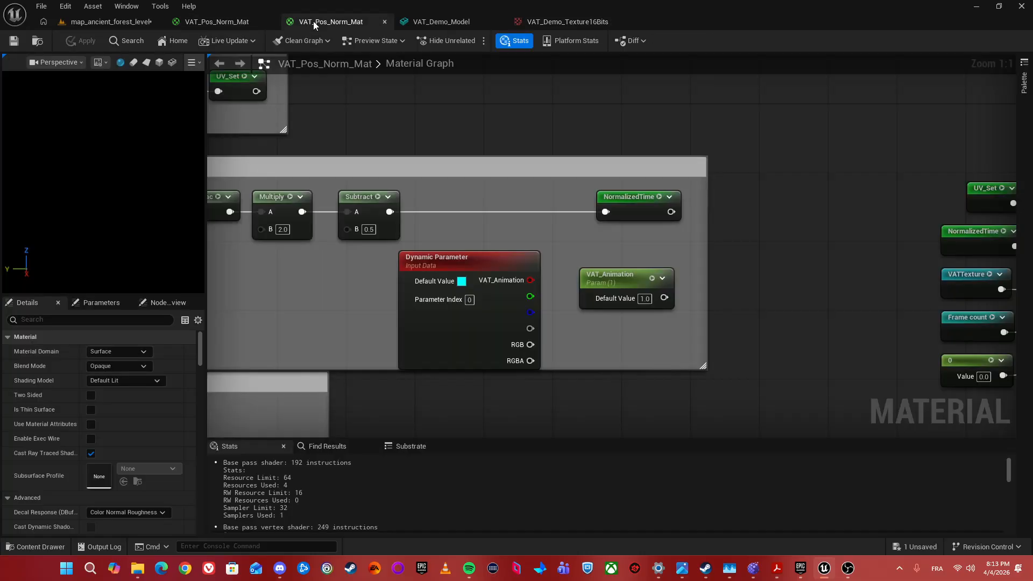
pyautogui.click(237, 25)
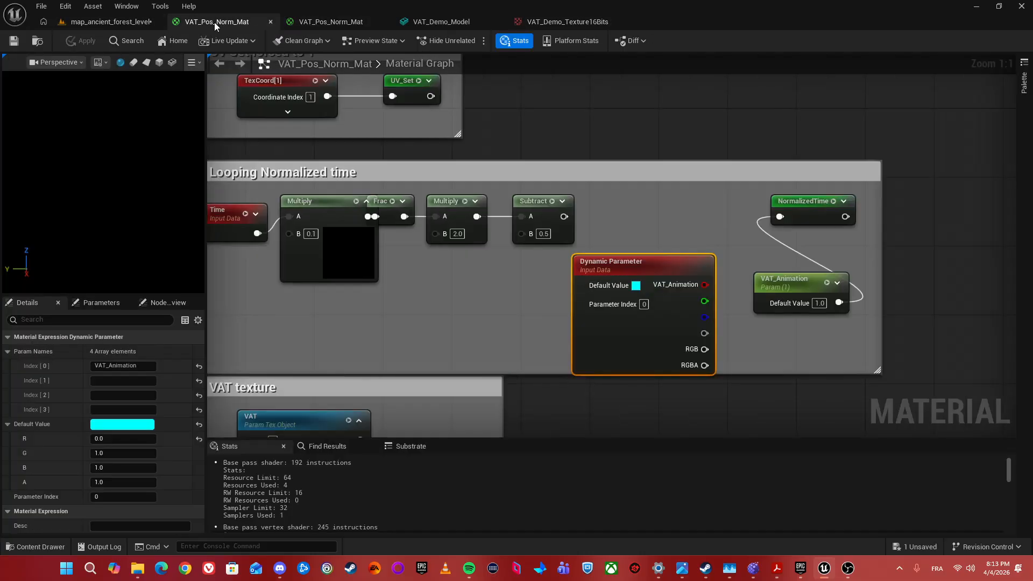
pyautogui.middleClick(214, 22)
pyautogui.click(110, 22)
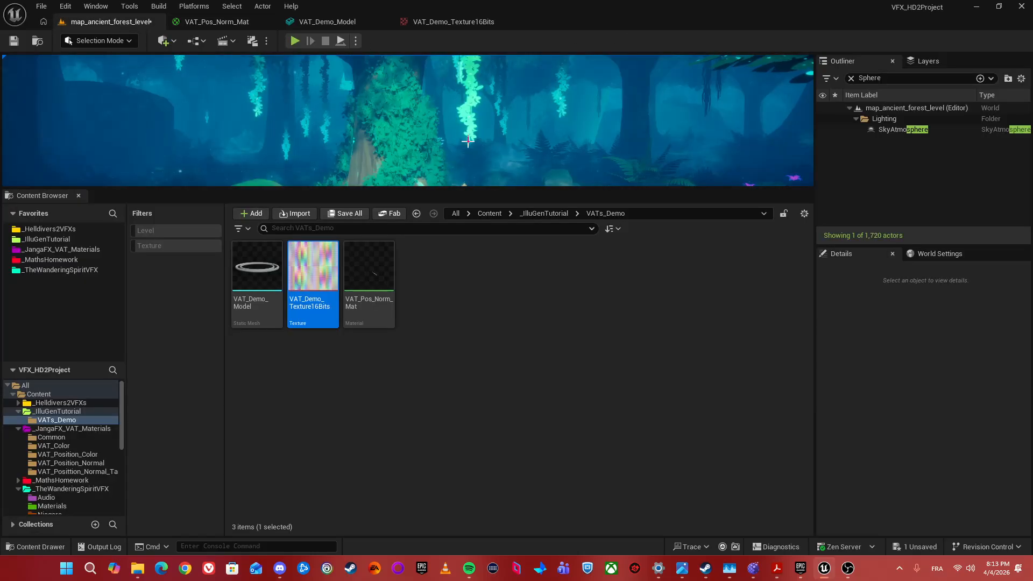
# Create a Material Instance asset in the VATs_Demo folder
pyautogui.rightClick(505, 306)
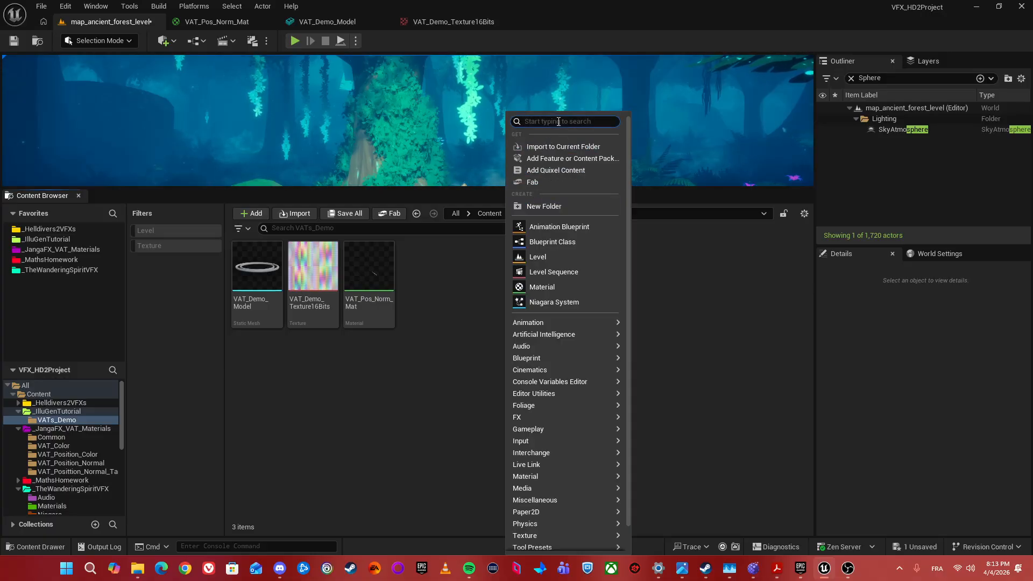
pyautogui.write('Mayte')
pyautogui.press('BackSpace')
pyautogui.press('BackSpace')
pyautogui.press('BackSpace')
pyautogui.write('t')
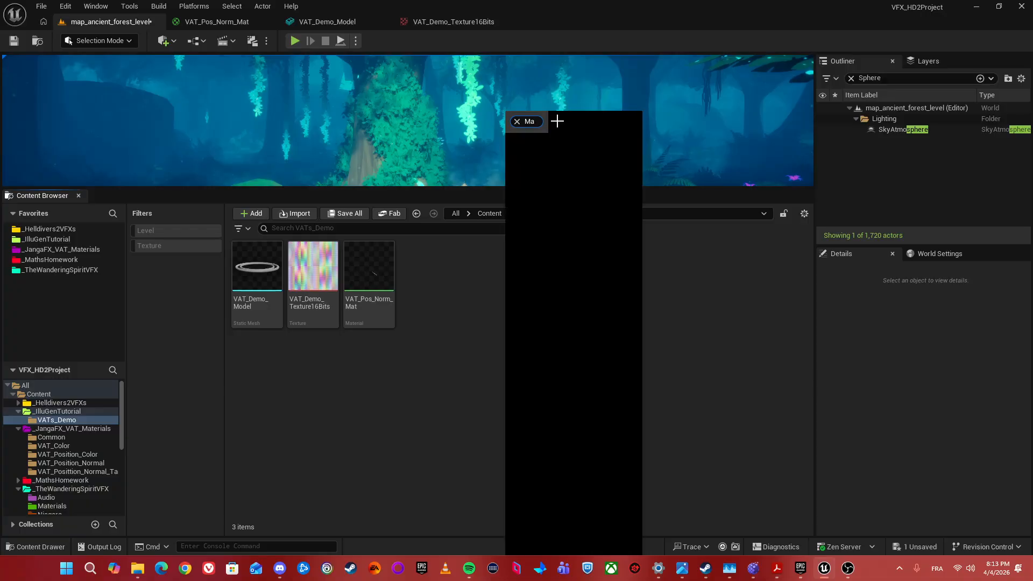
pyautogui.write('eraial')
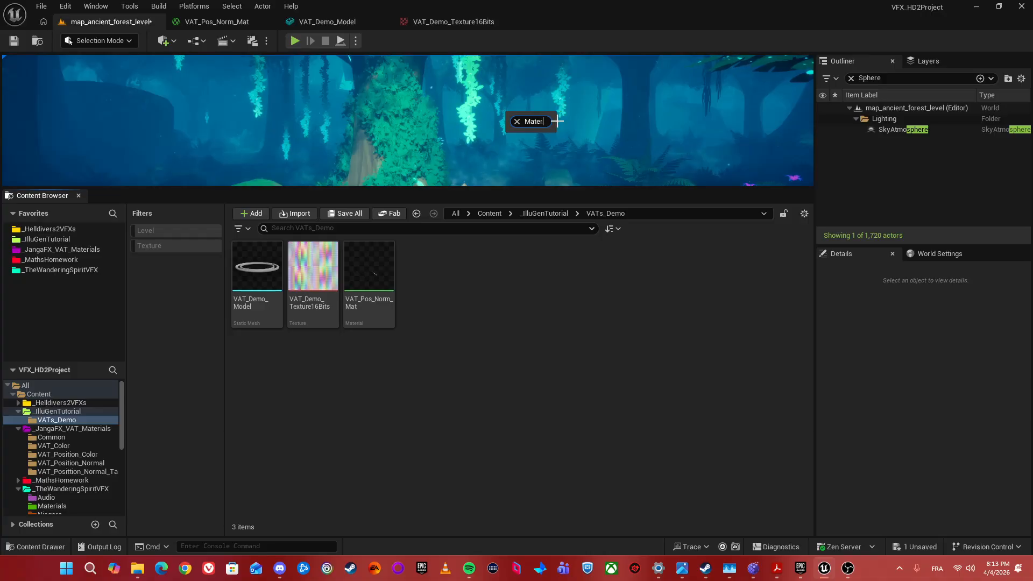
pyautogui.press('BackSpace')
pyautogui.press('BackSpace')
pyautogui.press('BackSpace')
pyautogui.press('BackSpace')
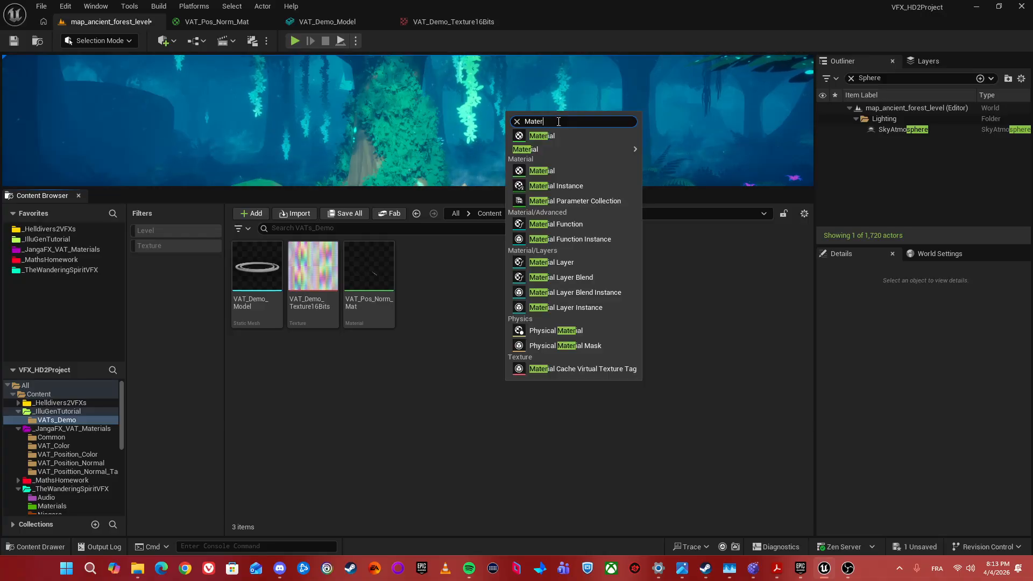
pyautogui.write('ial')
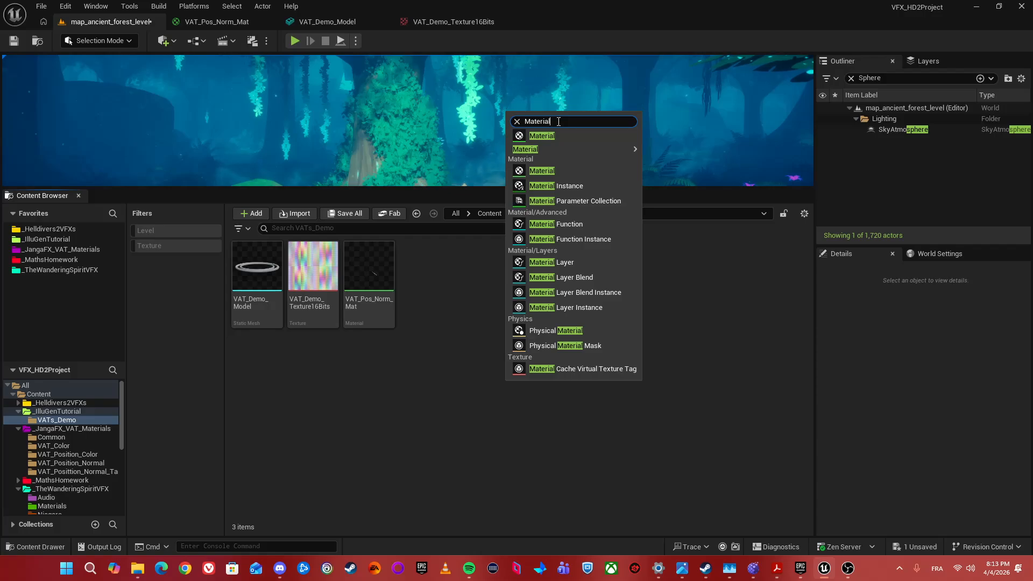
pyautogui.click(577, 185)
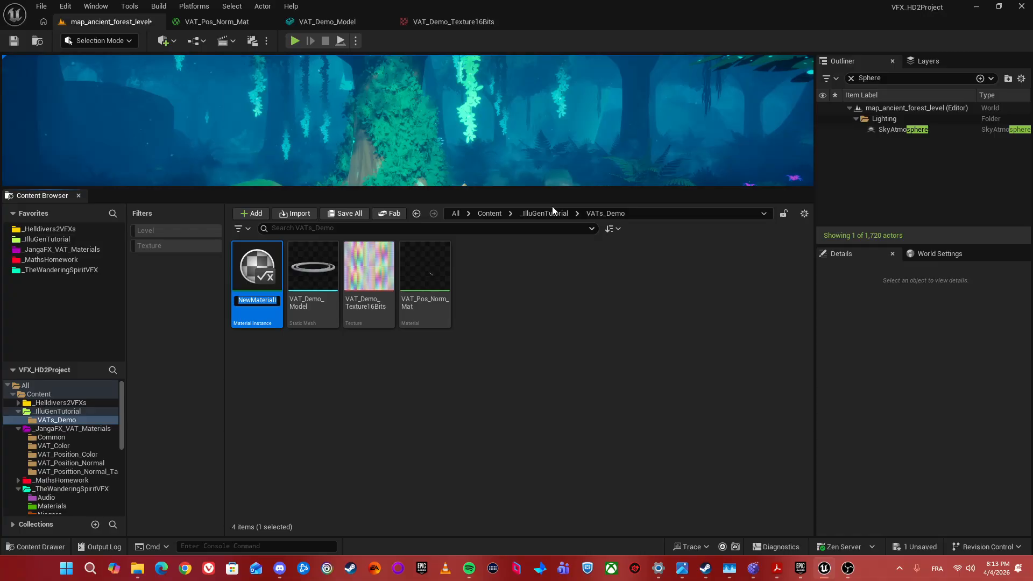
# Name the new material instance MI_VAT_Demo
pyautogui.write('MI_VAT')
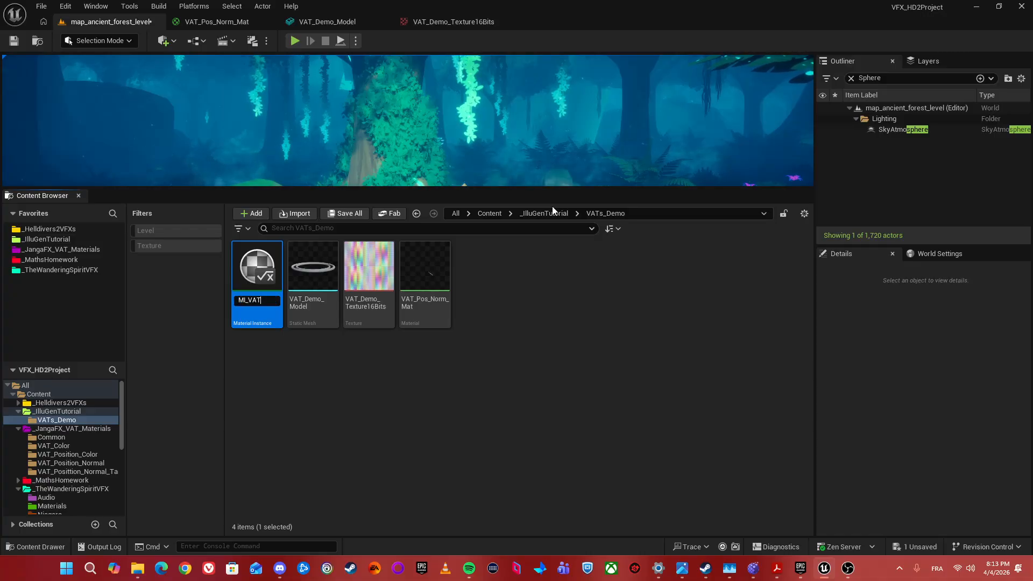
pyautogui.write('_Demo')
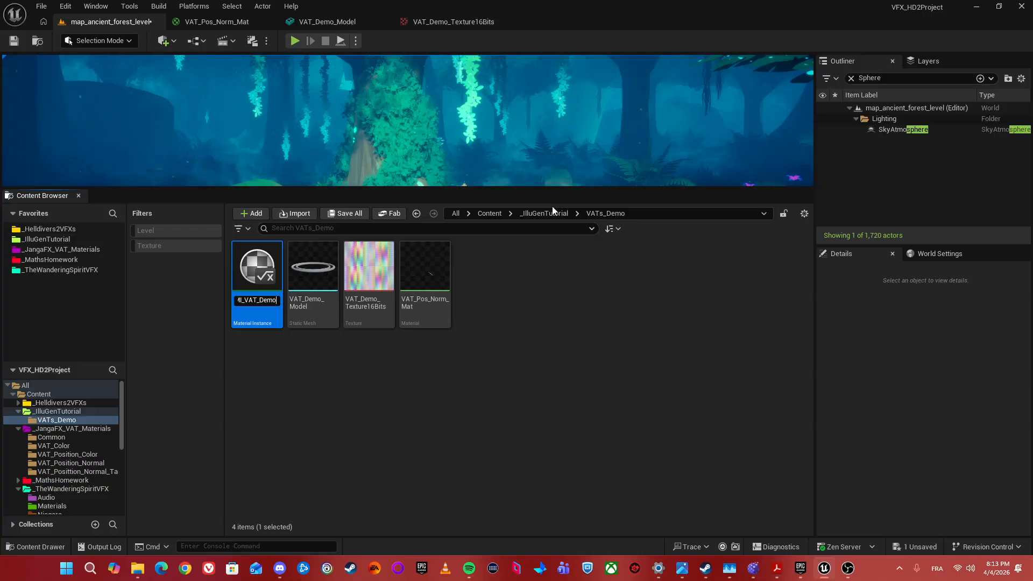
pyautogui.press('Return')
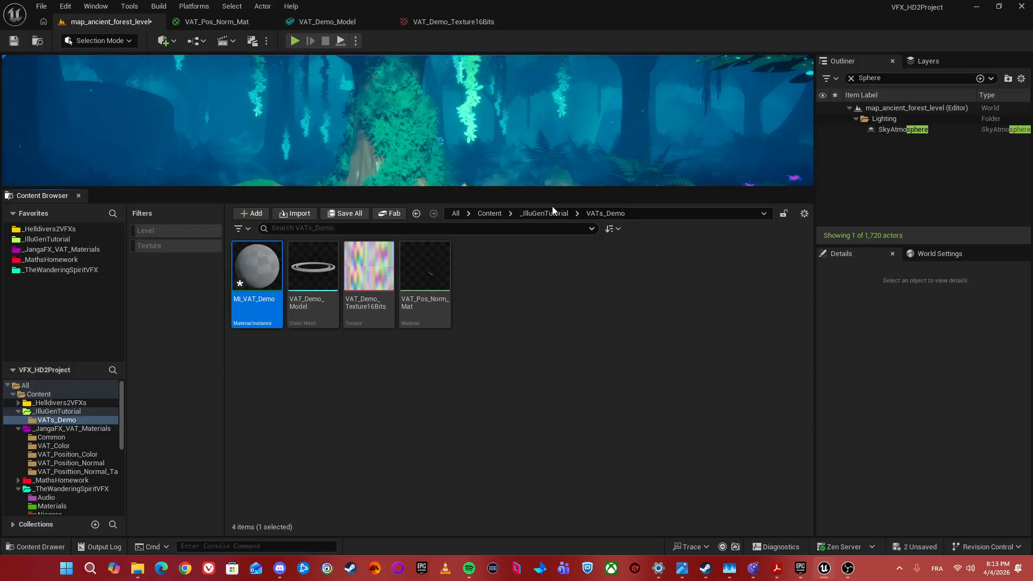
# Open the MI_VAT_Demo material instance, return to the level, and open the VAT_Pos_Norm_Mat material from the VATs_Demo folder
pyautogui.press('Return')
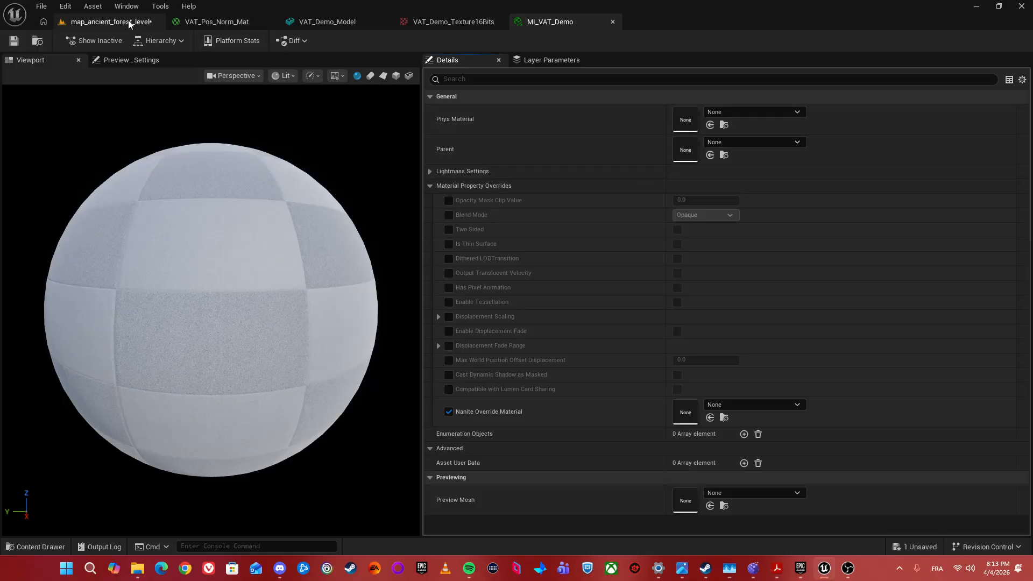
pyautogui.click(101, 19)
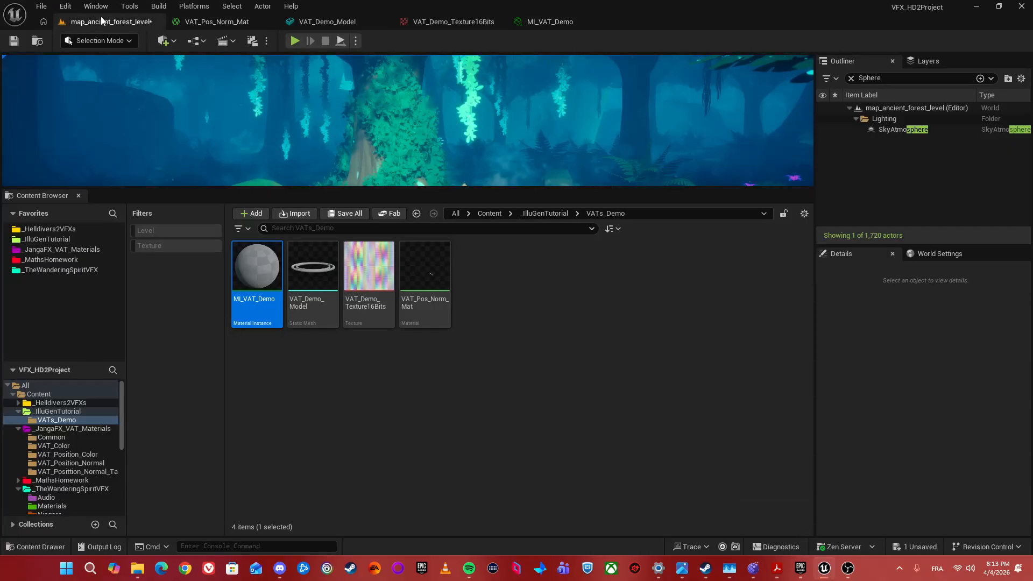
pyautogui.click(496, 310)
pyautogui.click(425, 274)
pyautogui.doubleClick(425, 270)
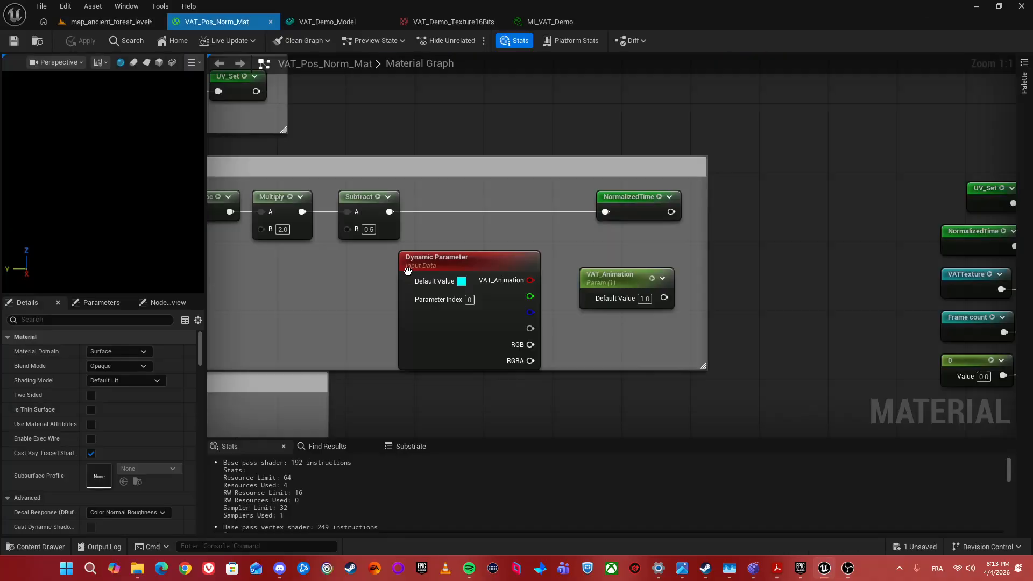
# Examine the VAT_Pos_Norm_Mat graph, including the UV set, Looping Normalized time, VAT texture and Emissive Setup groups
pyautogui.scroll(-4, 461, 236)
pyautogui.moveTo(461, 231); pyautogui.dragTo(526, 126, button='right')
pyautogui.scroll(2, 510, 175)
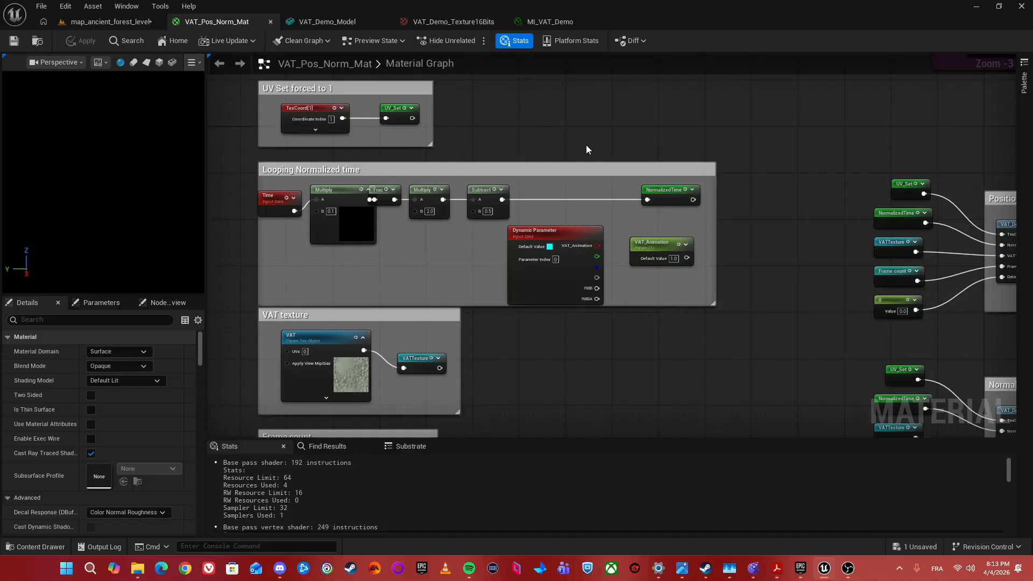
pyautogui.moveTo(598, 144); pyautogui.dragTo(657, 224, button='right')
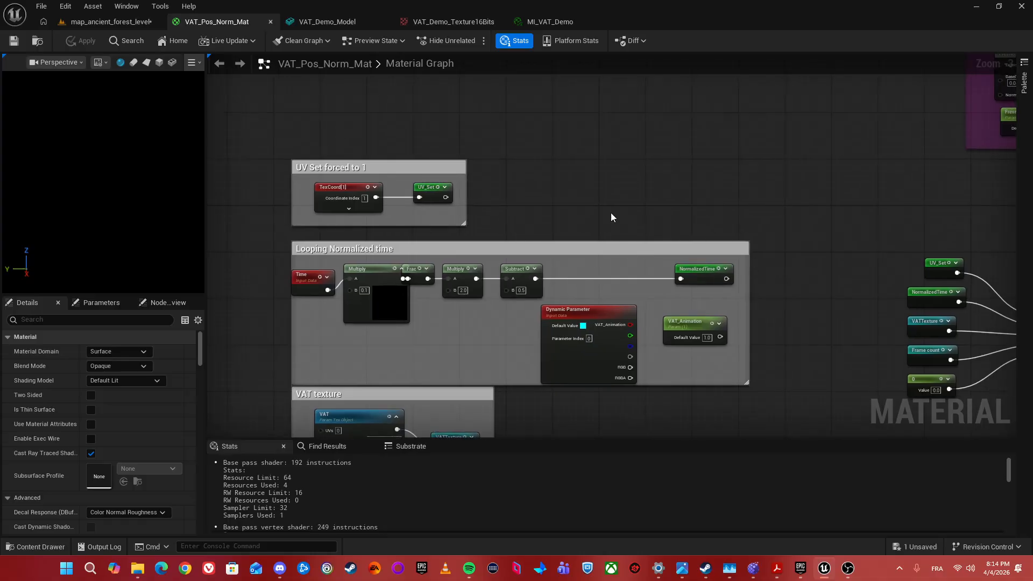
pyautogui.moveTo(723, 199); pyautogui.dragTo(447, 206, button='right')
pyautogui.scroll(-2, 559, 248)
pyautogui.moveTo(567, 248)
pyautogui.mouseDown(button='right')
pyautogui.moveTo(569, 240)
pyautogui.moveTo(631, 259)
pyautogui.moveTo(741, 208)
pyautogui.moveTo(572, 282)
pyautogui.moveTo(574, 261)
pyautogui.mouseUp(button='right')
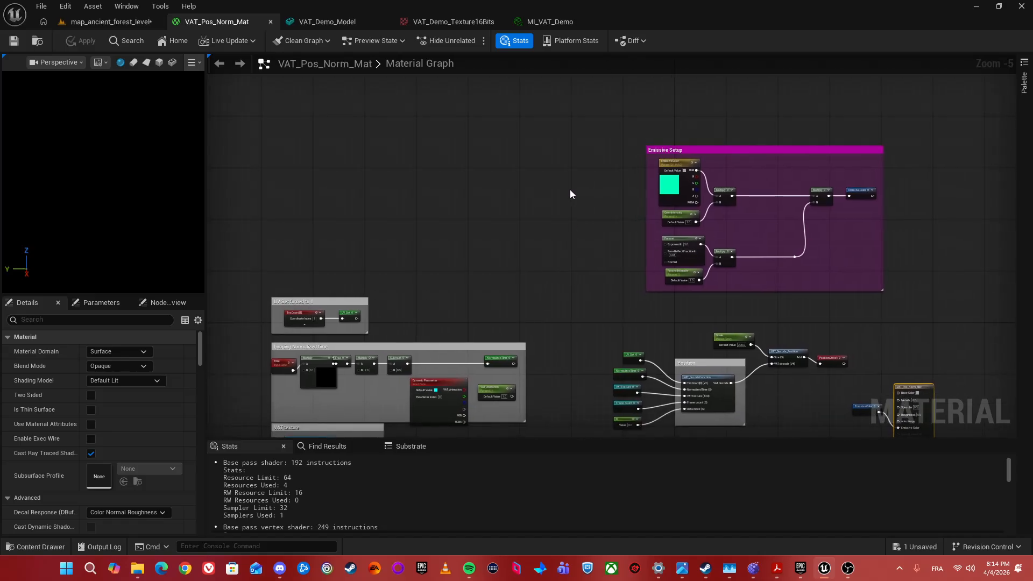
pyautogui.scroll(2, 508, 212)
pyautogui.moveTo(508, 211); pyautogui.dragTo(503, 173, button='right')
pyautogui.scroll(-3, 540, 197)
pyautogui.moveTo(552, 233); pyautogui.dragTo(596, 199, button='right')
pyautogui.scroll(5, 558, 237)
pyautogui.moveTo(520, 261); pyautogui.dragTo(686, 112, button='right')
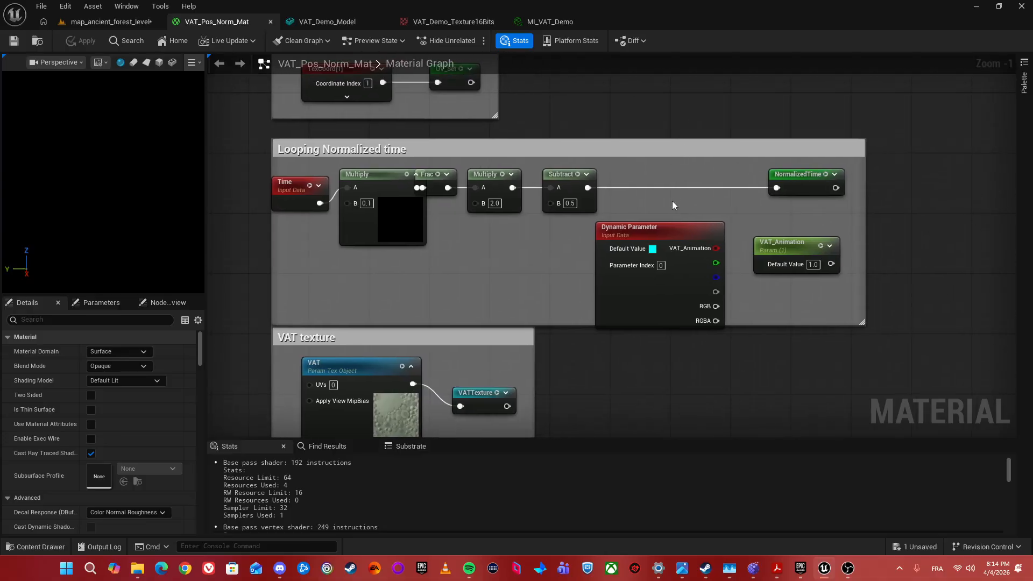
pyautogui.moveTo(673, 204); pyautogui.dragTo(686, 178, button='right')
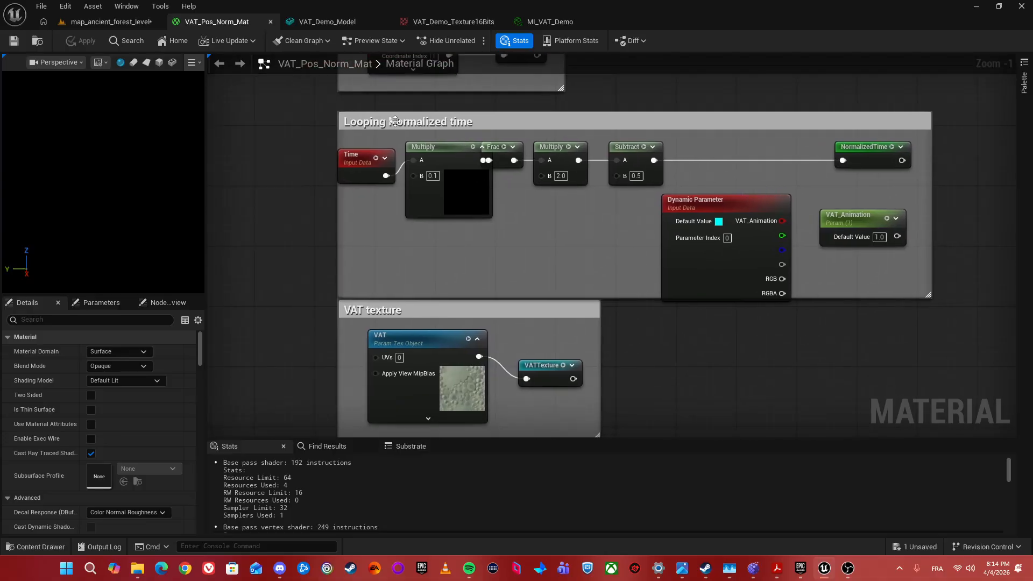
pyautogui.moveTo(759, 93); pyautogui.dragTo(671, 98, button='right')
pyautogui.scroll(1, 759, 172)
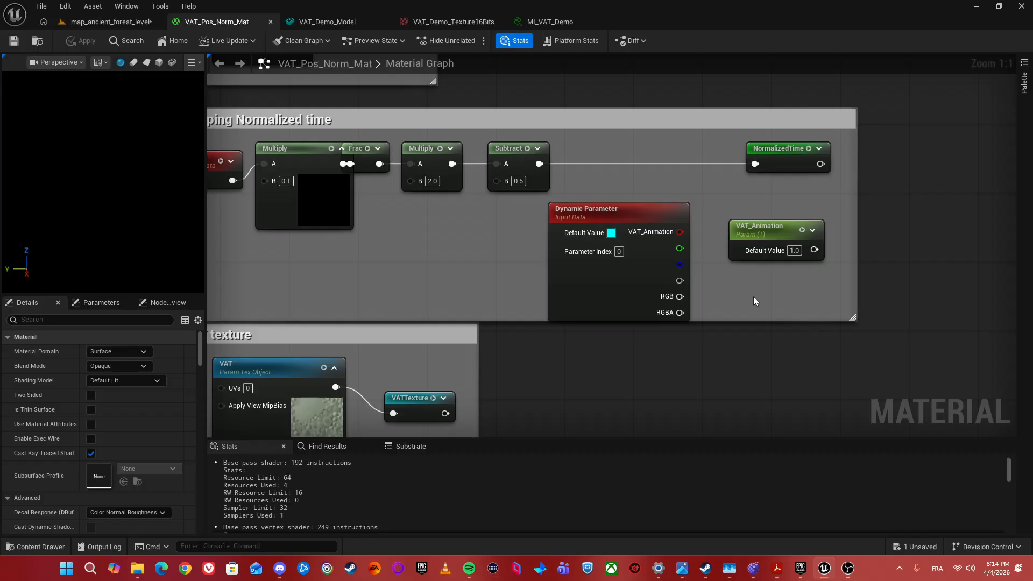
# Add a trial scalar parameter named sss below the Looping Normalized time group and delete it
pyautogui.click(762, 231)
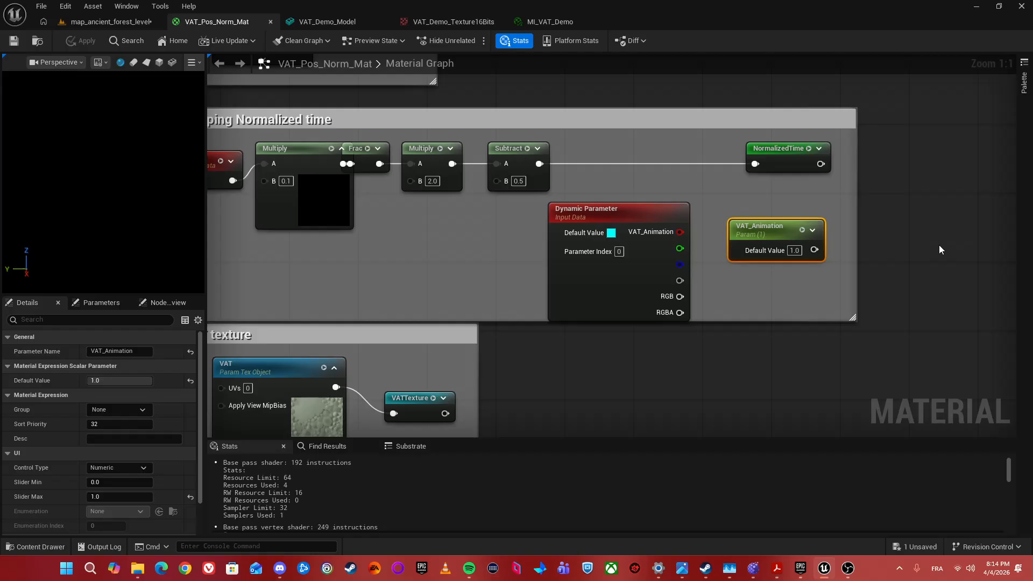
pyautogui.rightClick(739, 353)
pyautogui.write('Scala')
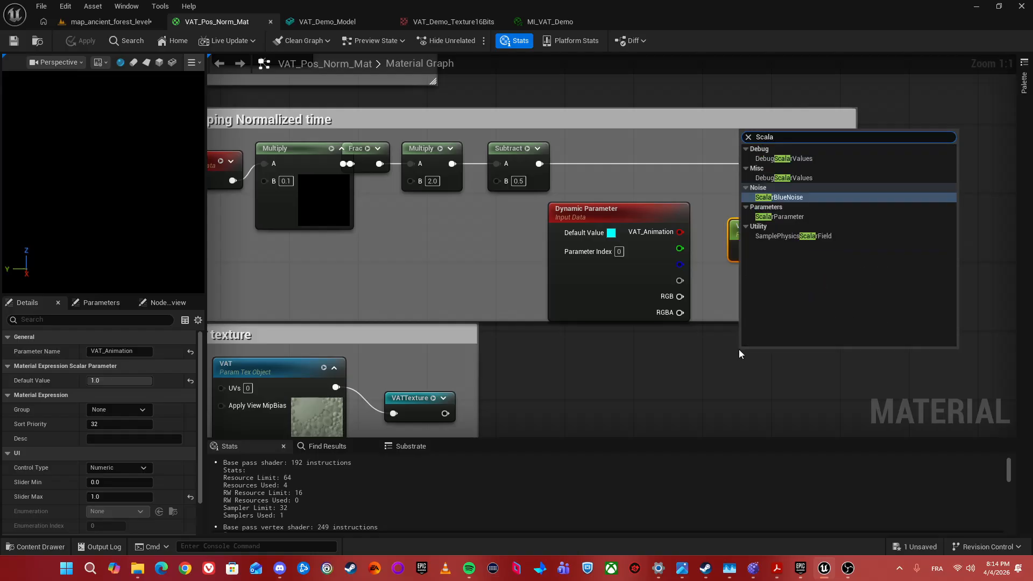
pyautogui.click(710, 389)
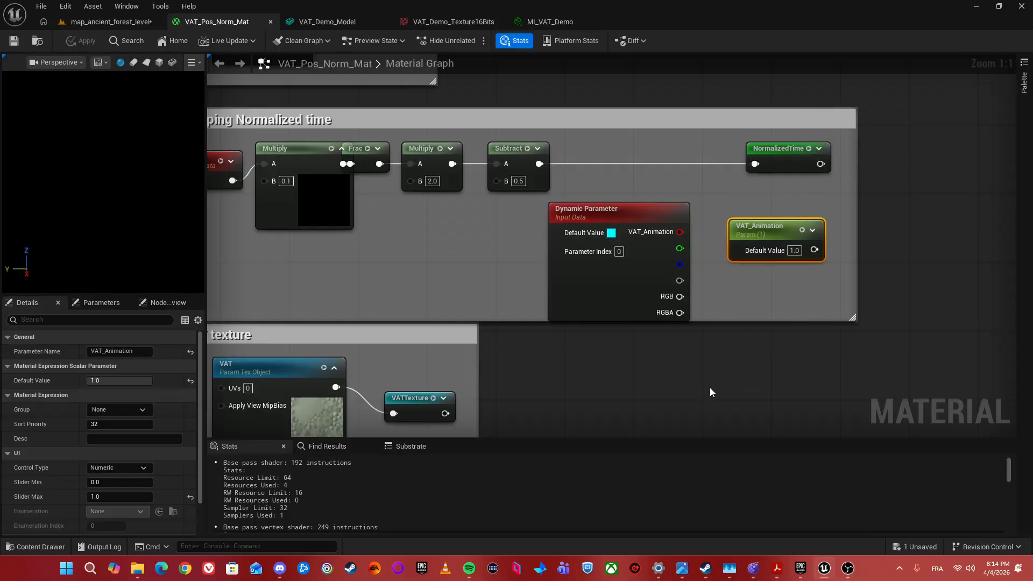
pyautogui.press('s')
pyautogui.click(753, 341)
pyautogui.write('sss')
pyautogui.click(793, 362)
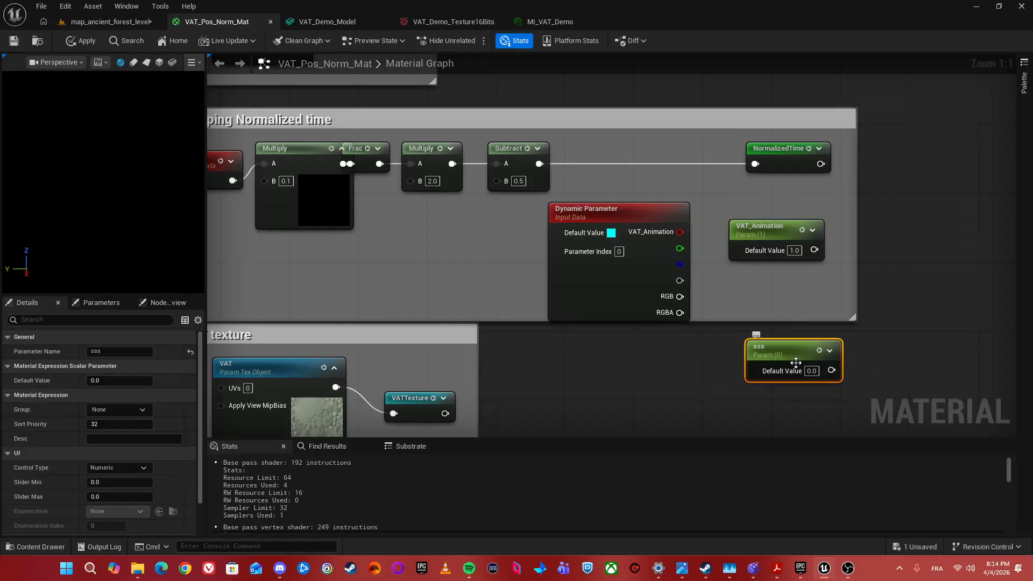
pyautogui.press('Delete')
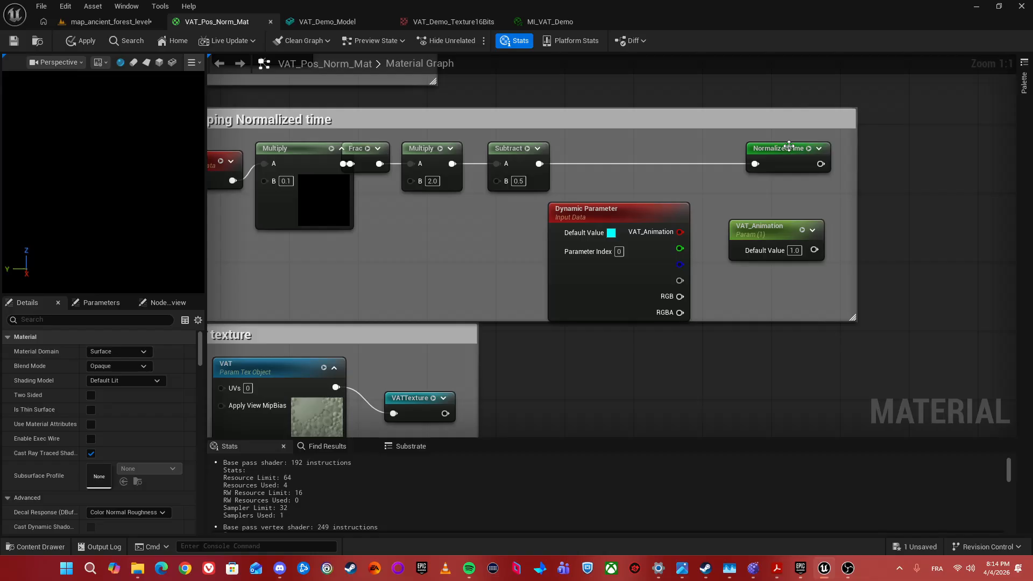
# Nudge the VAT_Animation node closer to the Dynamic Parameter node, save the material, and return to the forest level
pyautogui.moveTo(766, 232); pyautogui.dragTo(749, 241)
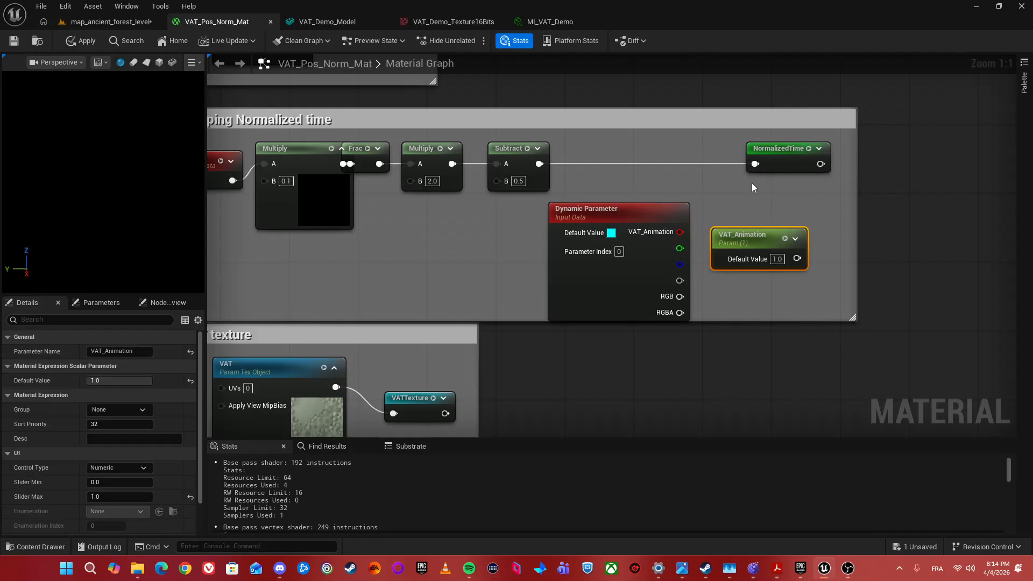
pyautogui.hotkey('ctrl', 's')
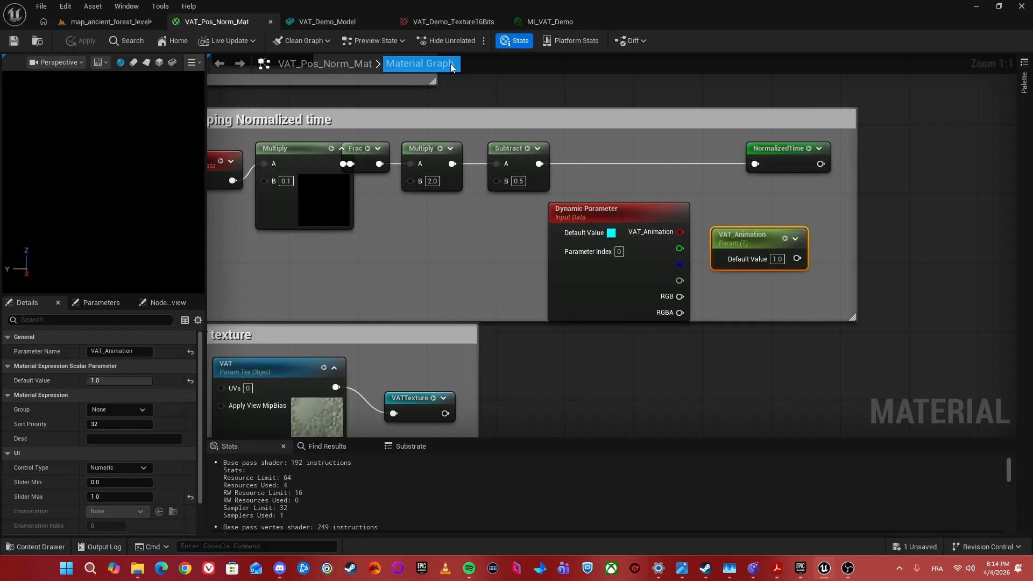
pyautogui.click(86, 21)
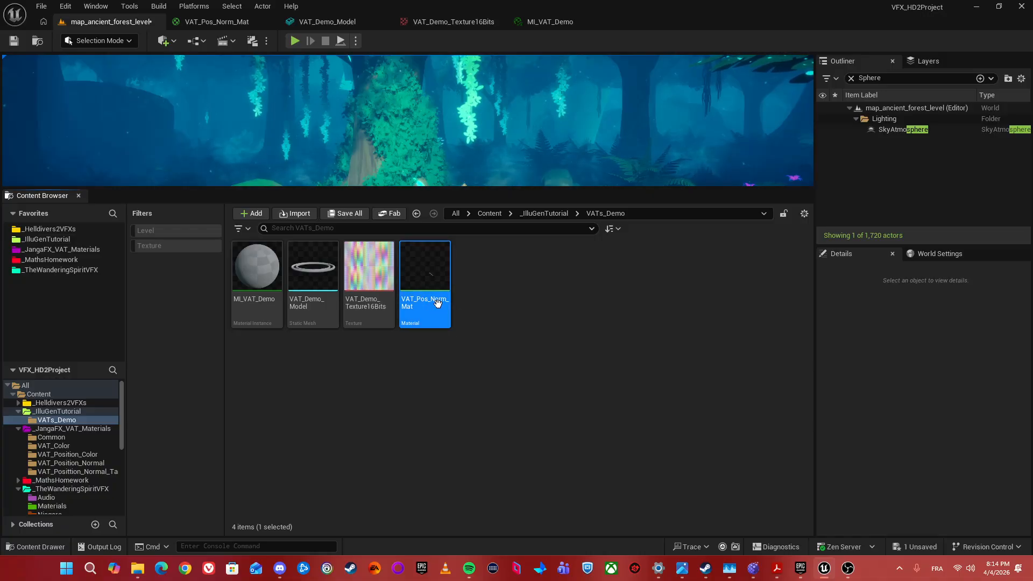
# Switch to IlluGen, check which data the VAT Encode node encodes in its VAT content settings, and return to Unreal Engine
pyautogui.moveTo(440, 293)
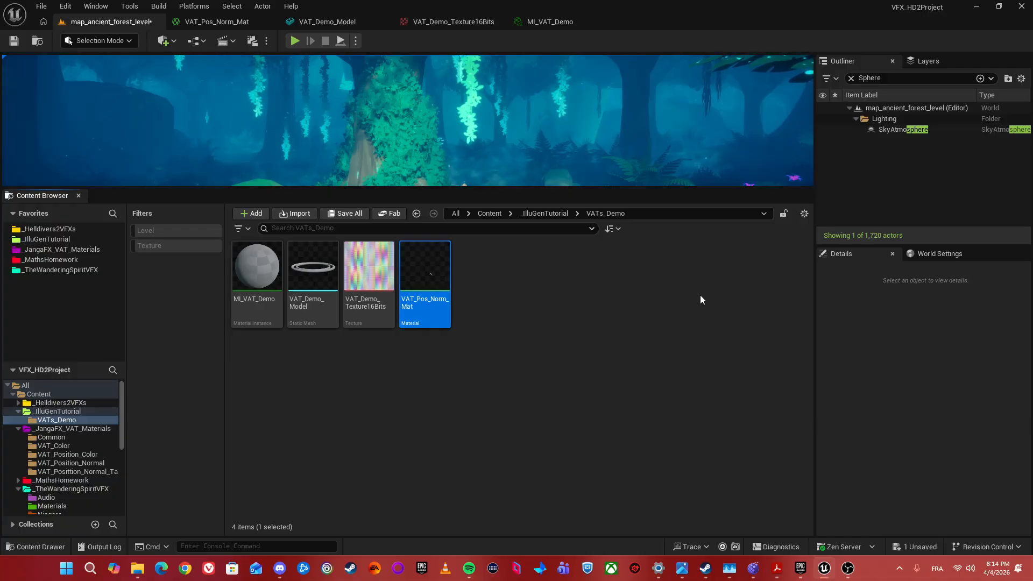
pyautogui.click(754, 568)
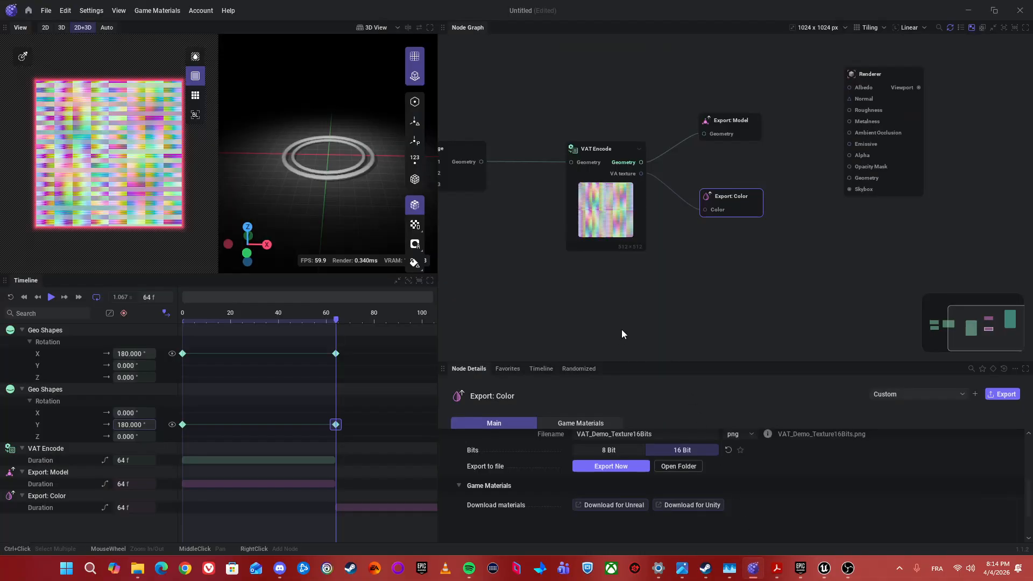
pyautogui.click(607, 237)
pyautogui.scroll(-5, 781, 485)
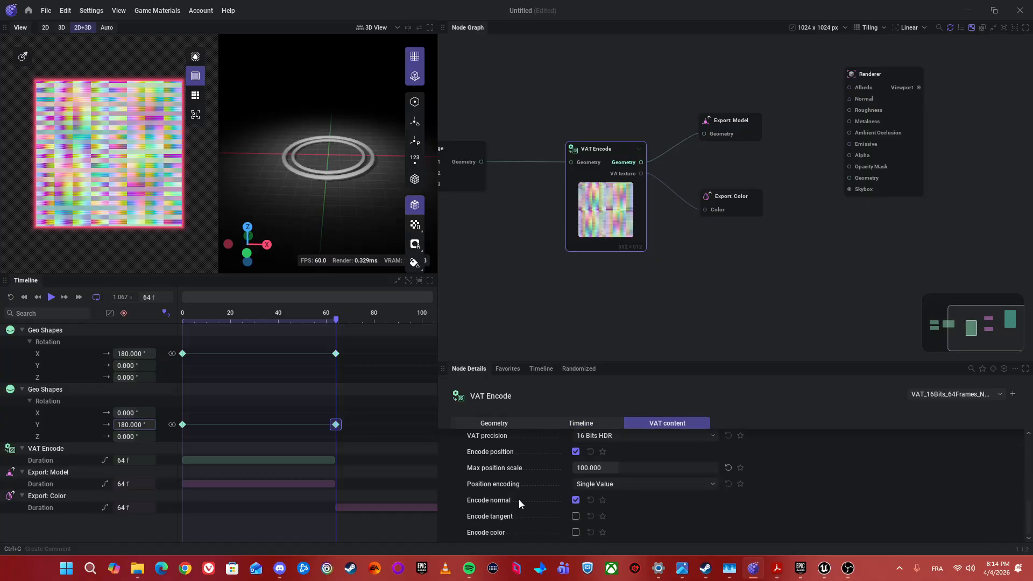
pyautogui.click(969, 11)
pyautogui.click(433, 358)
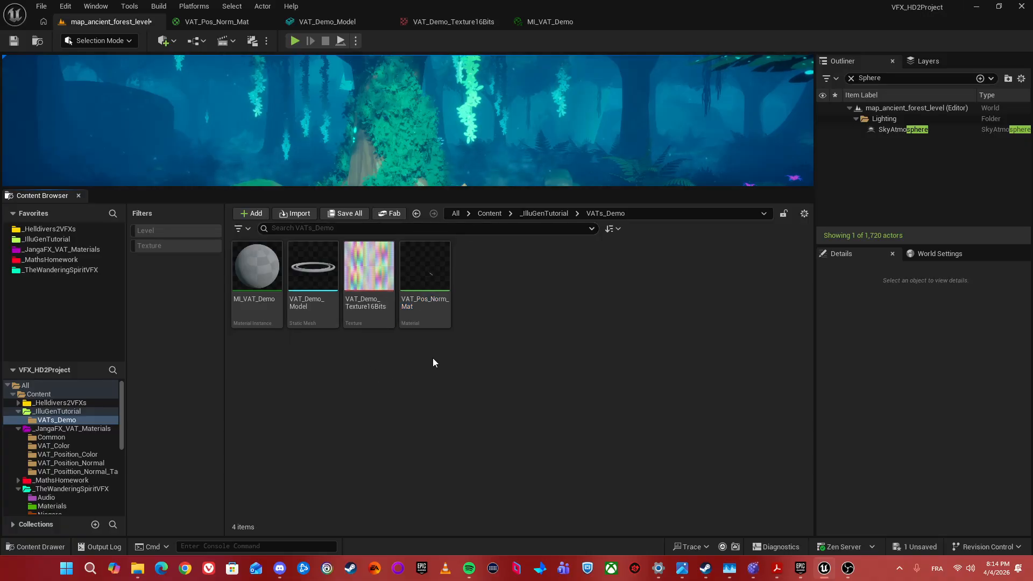
# Open the Common folder inside _JangaFX_VAT_Materials
pyautogui.click(425, 249)
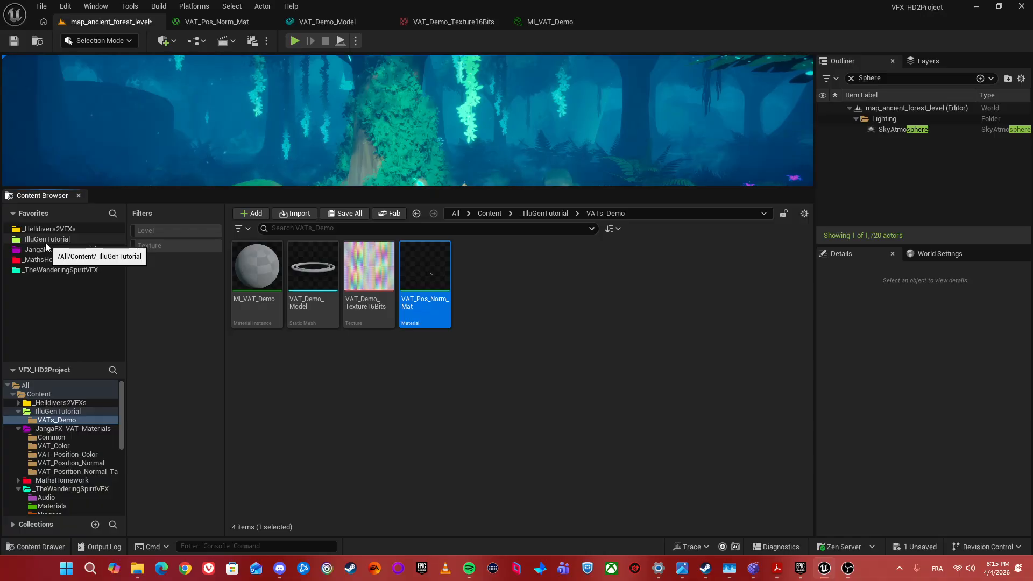
pyautogui.click(74, 248)
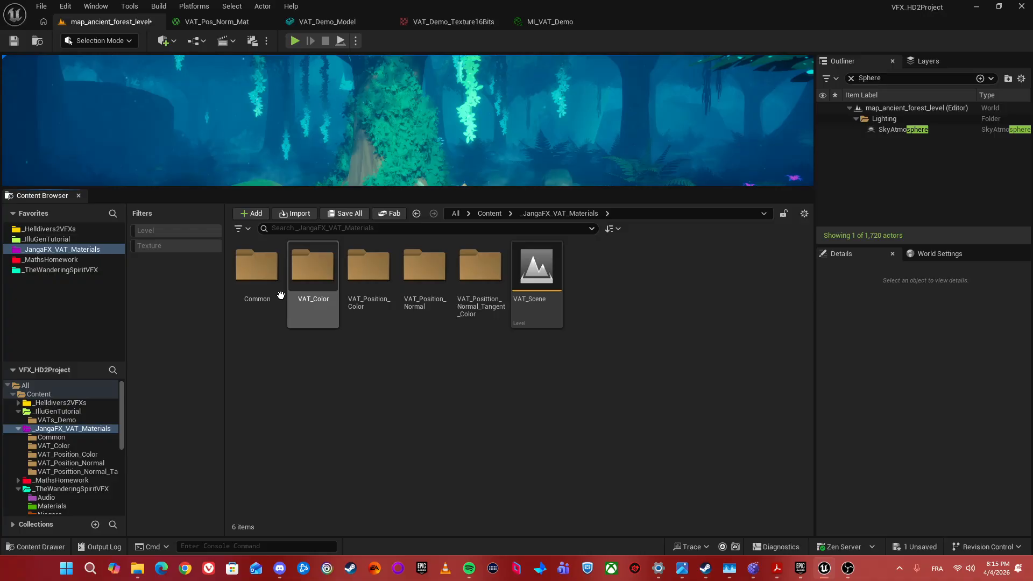
pyautogui.doubleClick(264, 284)
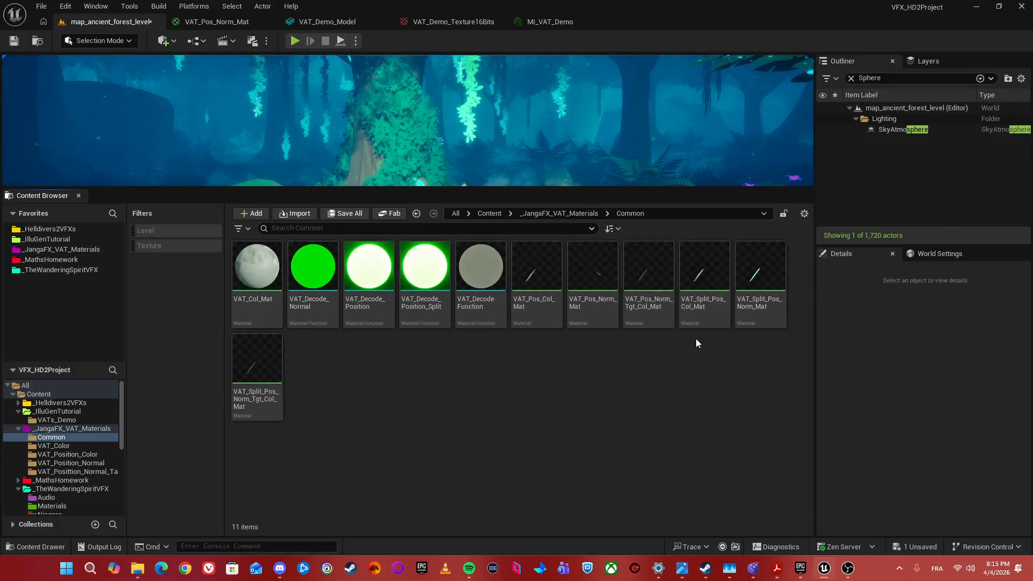
# Compare VAT_Pos_Norm_Mat, VAT_Pos_Norm_Tgt_Col_Mat and the three VAT_Split material variants in the Common folder
pyautogui.click(650, 283)
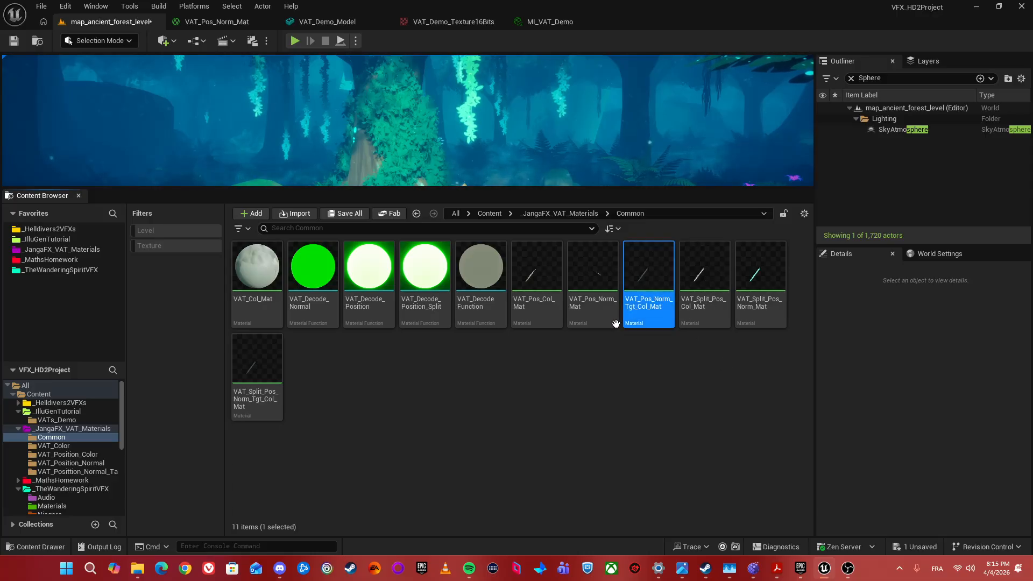
pyautogui.click(608, 303)
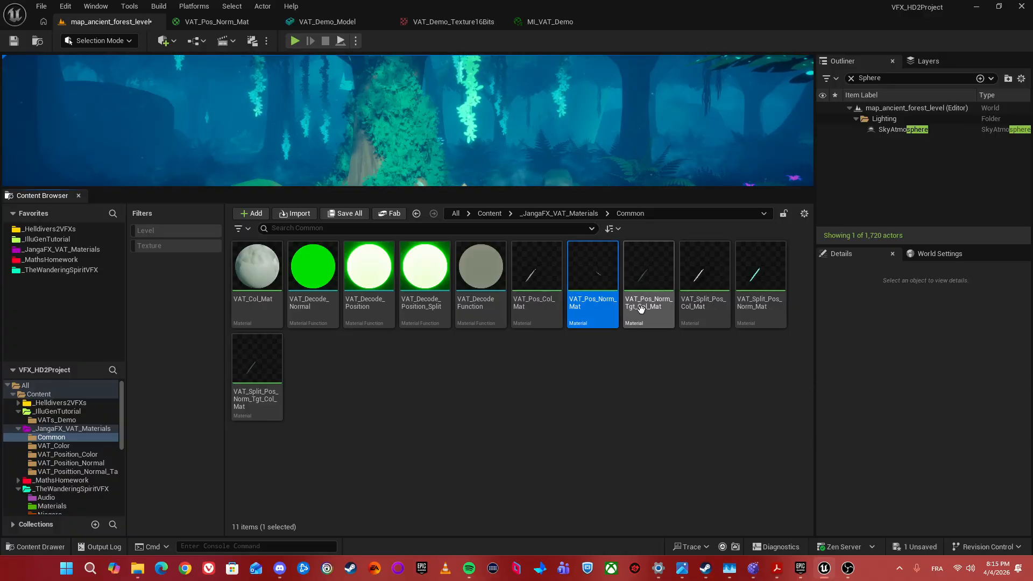
pyautogui.click(658, 288)
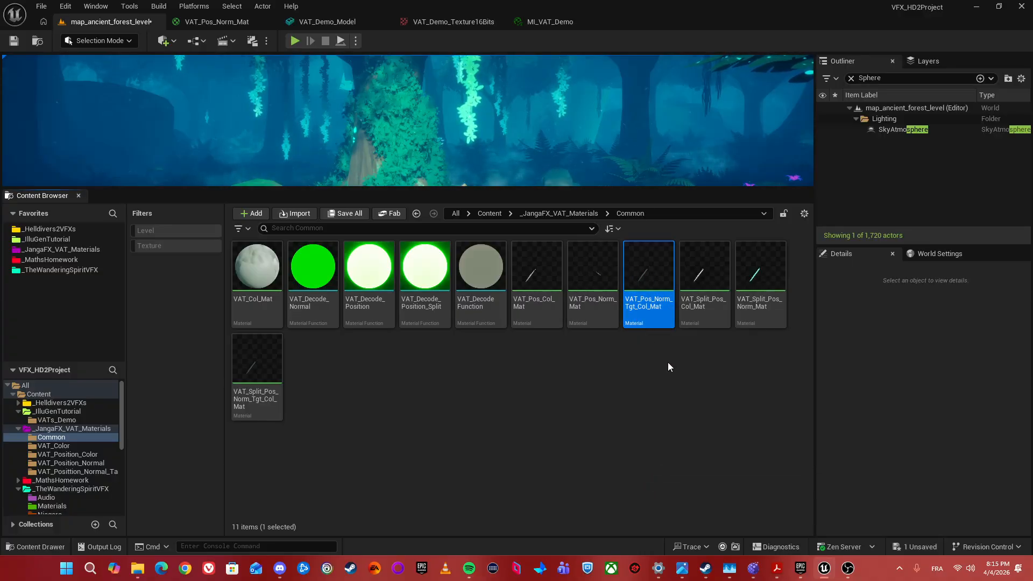
pyautogui.click(700, 290)
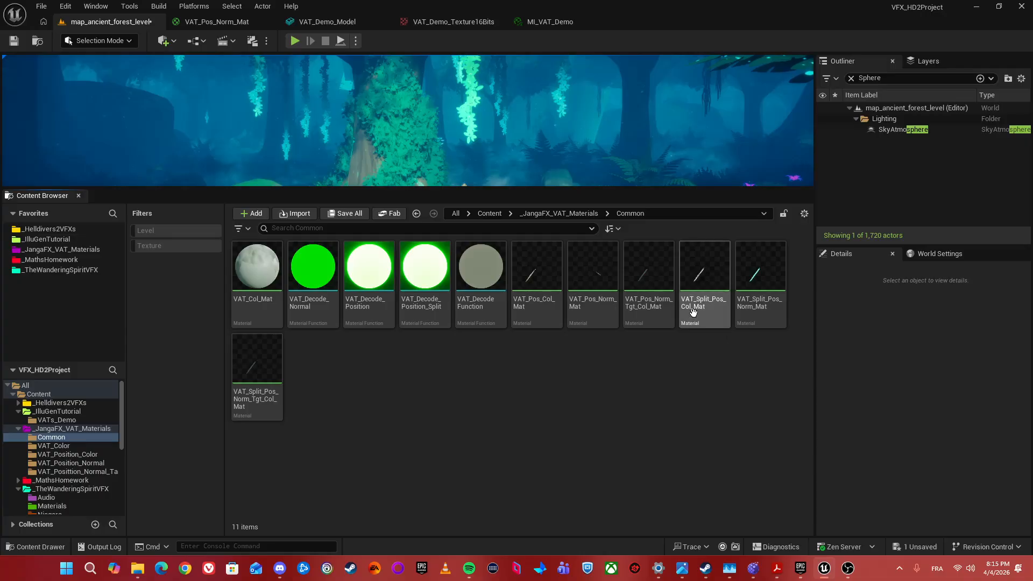
pyautogui.keyDown('ctrl'); pyautogui.click(746, 308); pyautogui.keyUp('ctrl')
pyautogui.keyDown('ctrl'); pyautogui.click(259, 377); pyautogui.keyUp('ctrl')
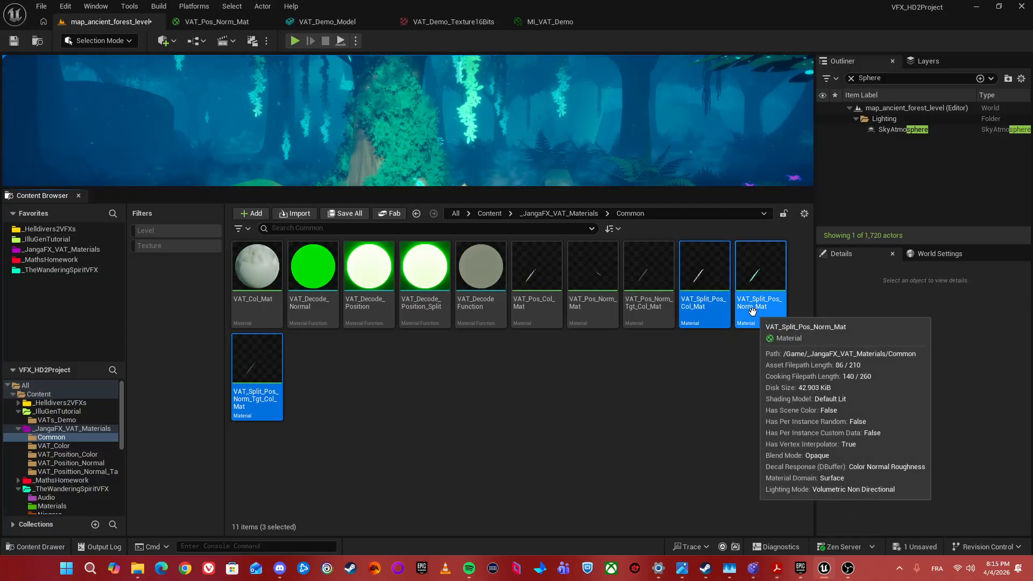
pyautogui.click(638, 353)
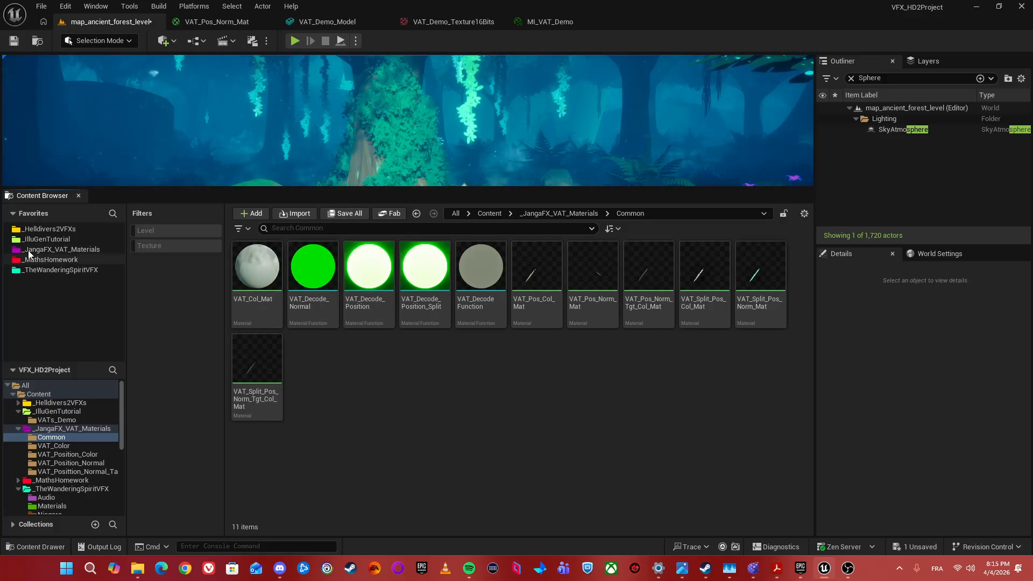
# Return to the VATs_Demo folder inside _IlluGenTutorial
pyautogui.click(57, 247)
pyautogui.click(68, 239)
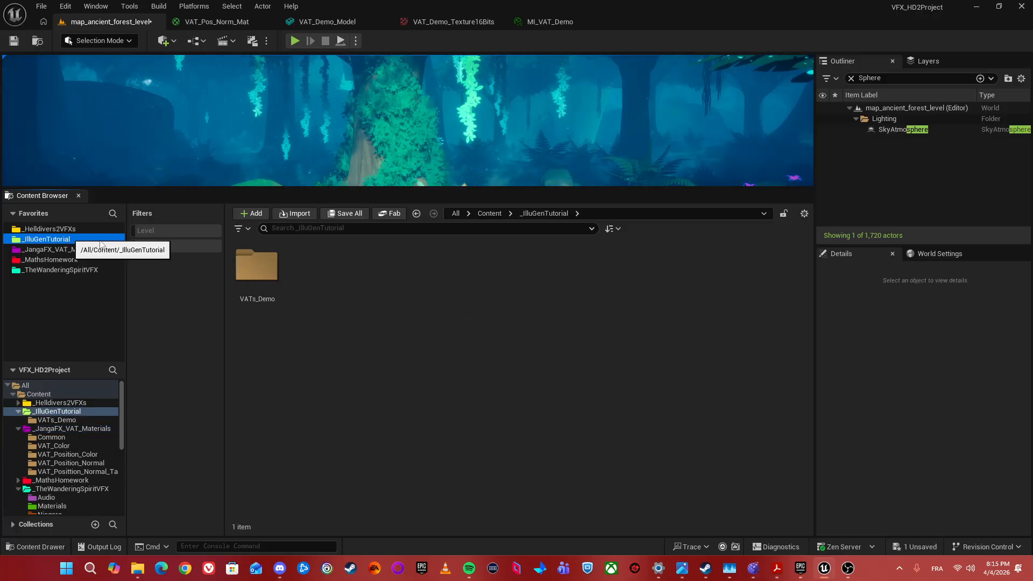
pyautogui.doubleClick(256, 265)
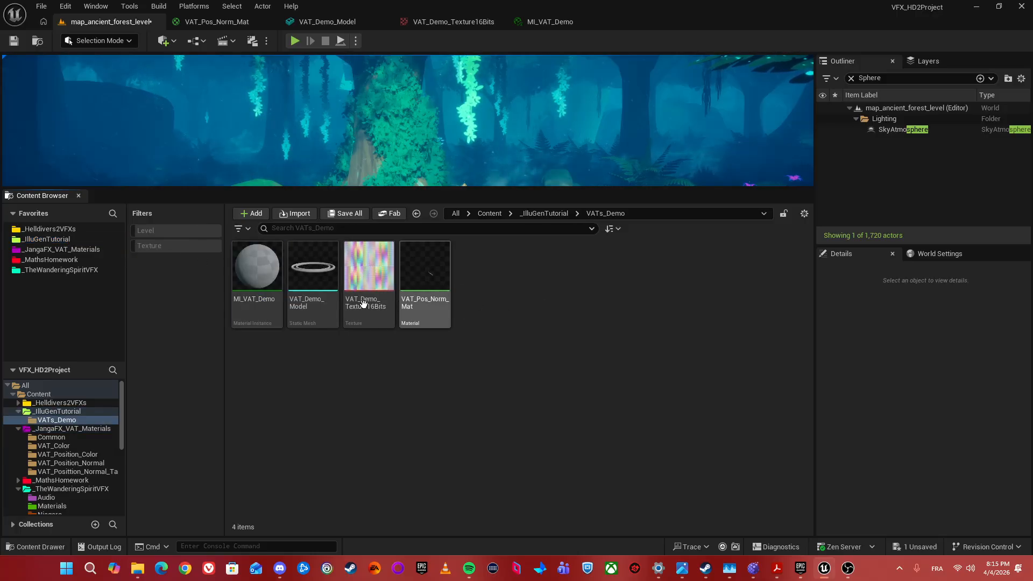
# Open MI_VAT_Demo and try to assign the asset selected in the VATs_Demo folder as its parent
pyautogui.click(429, 277)
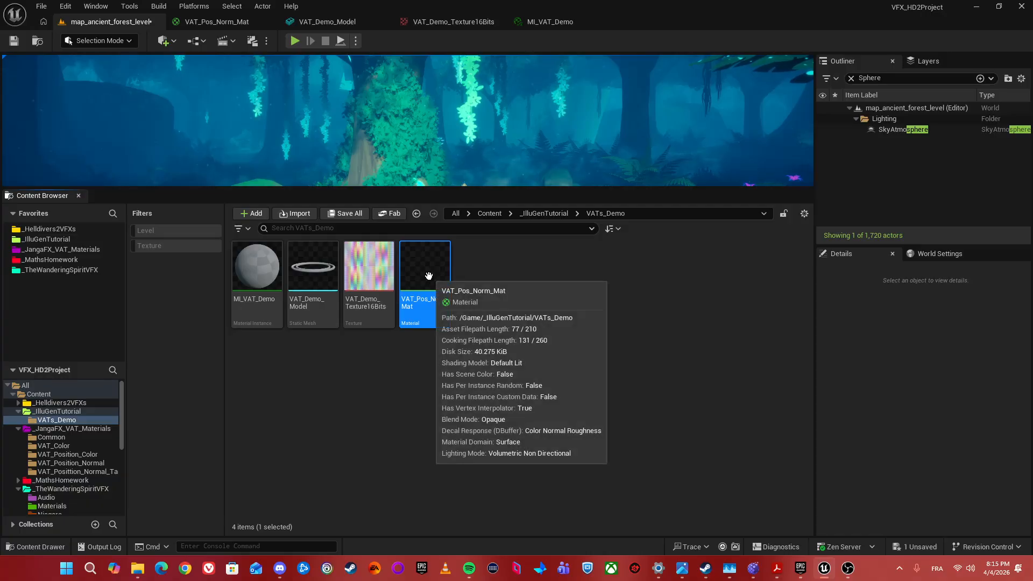
pyautogui.doubleClick(256, 265)
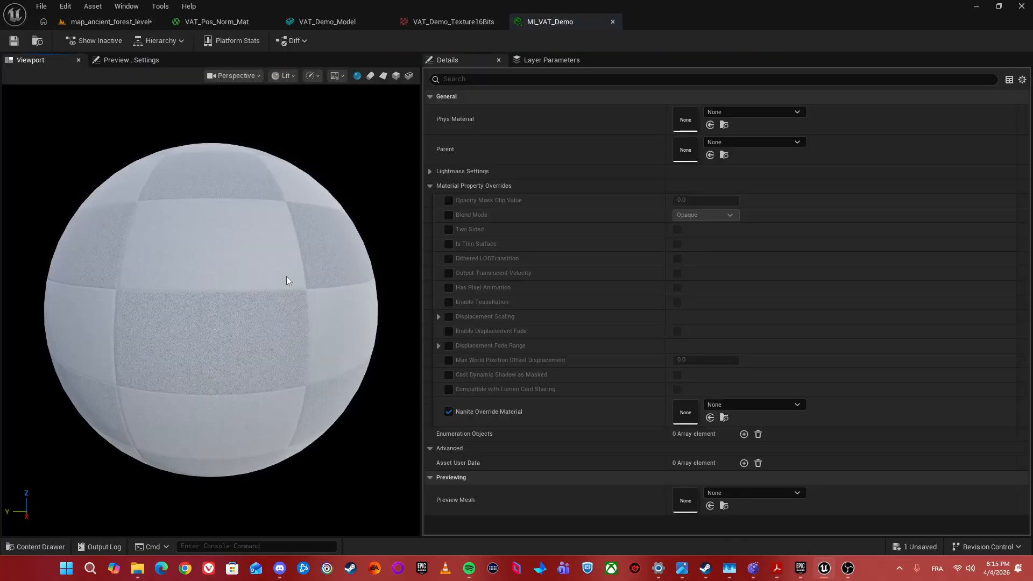
pyautogui.click(710, 156)
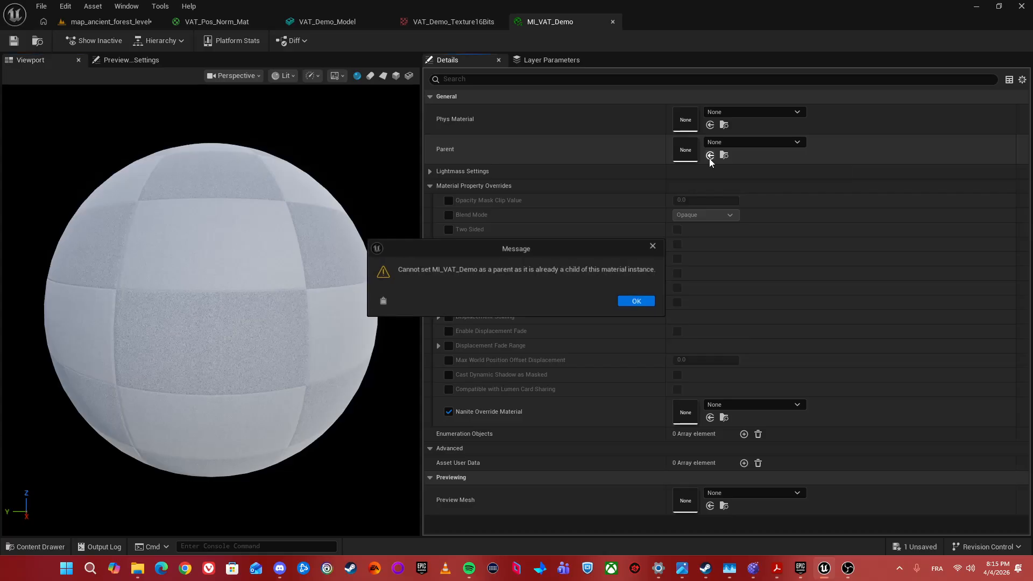
pyautogui.click(638, 302)
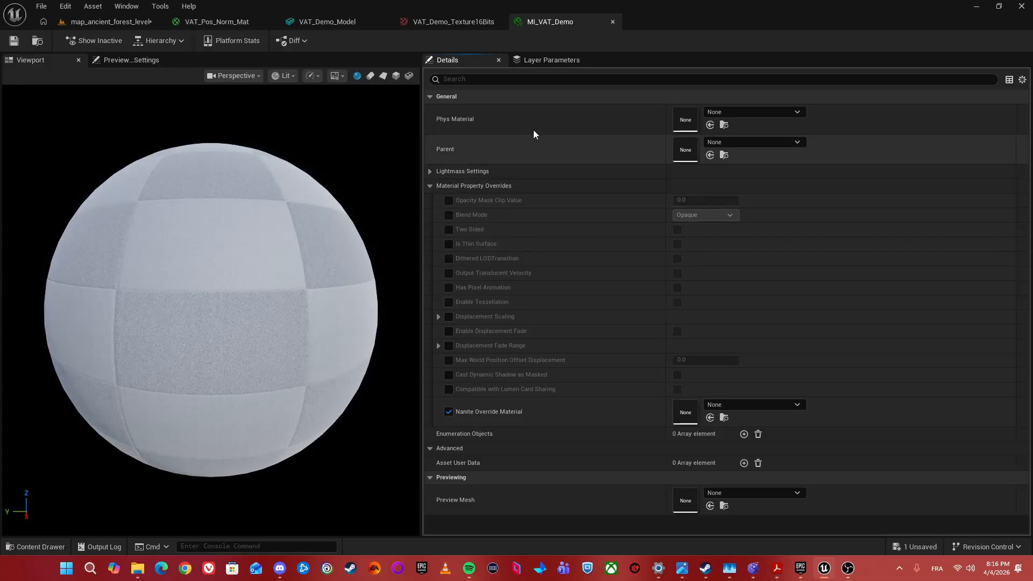
# Select VAT_Pos_Norm_Mat in the VATs_Demo folder and assign it as the parent of MI_VAT_Demo
pyautogui.click(103, 22)
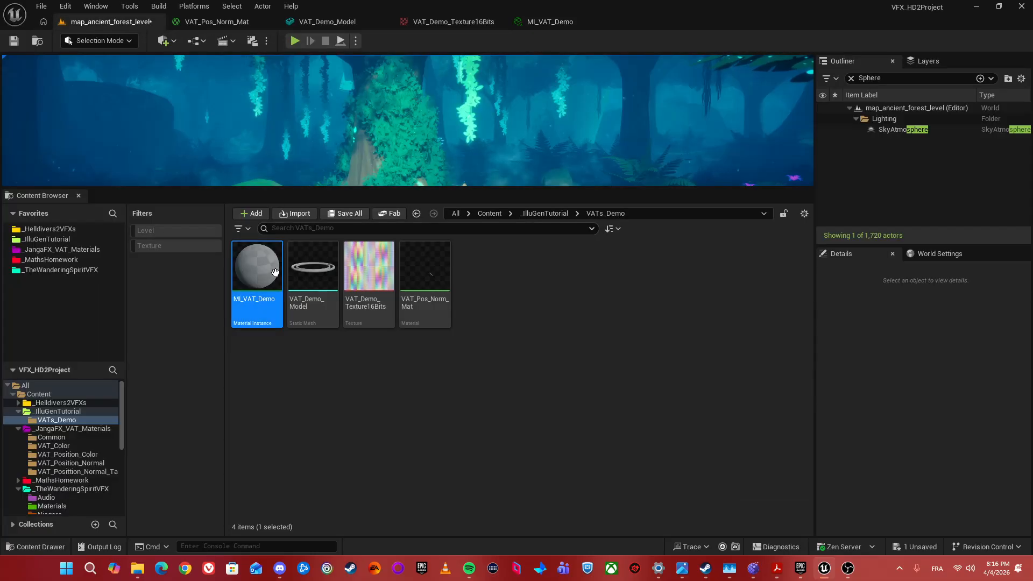
pyautogui.click(328, 369)
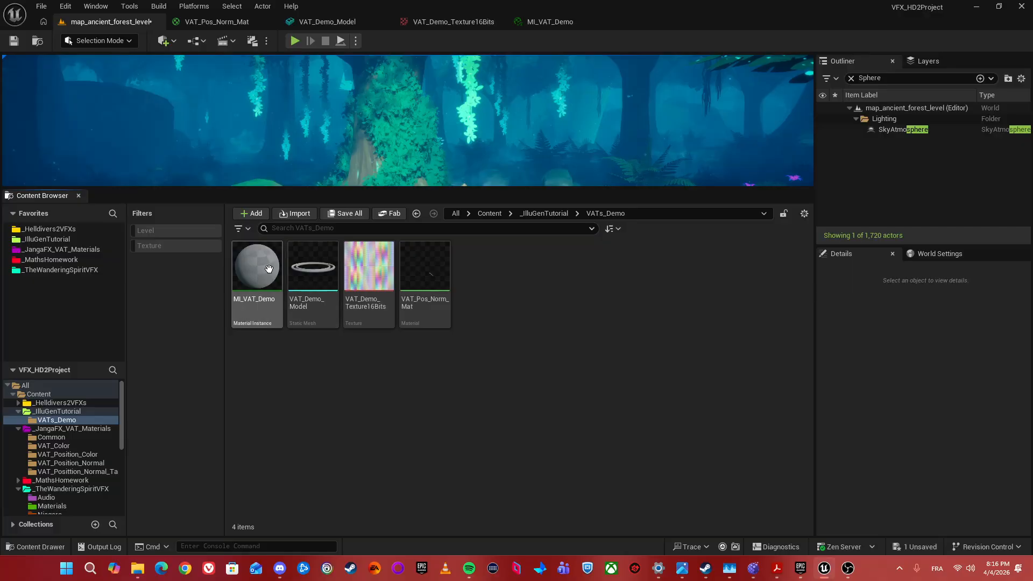
pyautogui.click(425, 270)
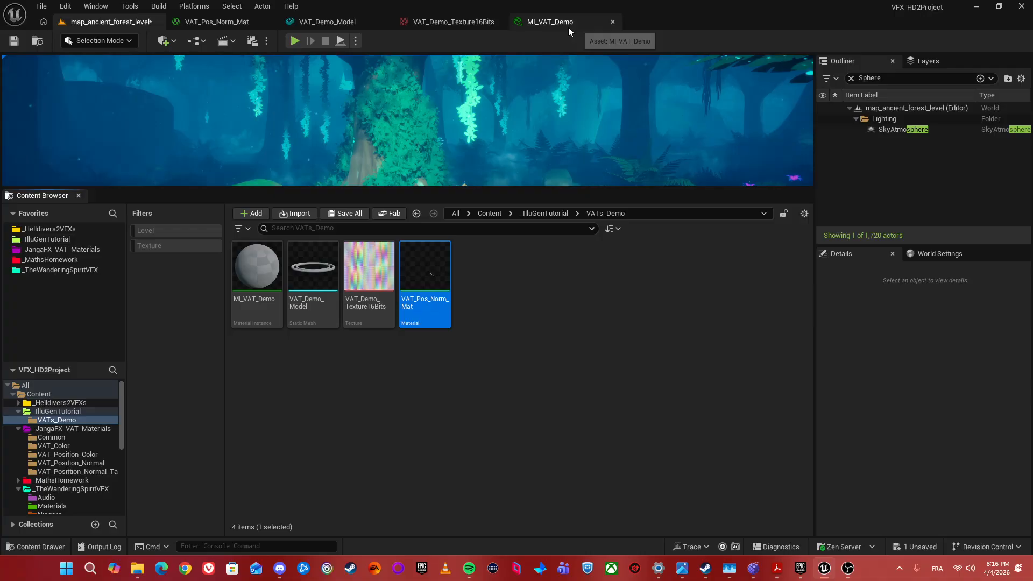
pyautogui.click(548, 24)
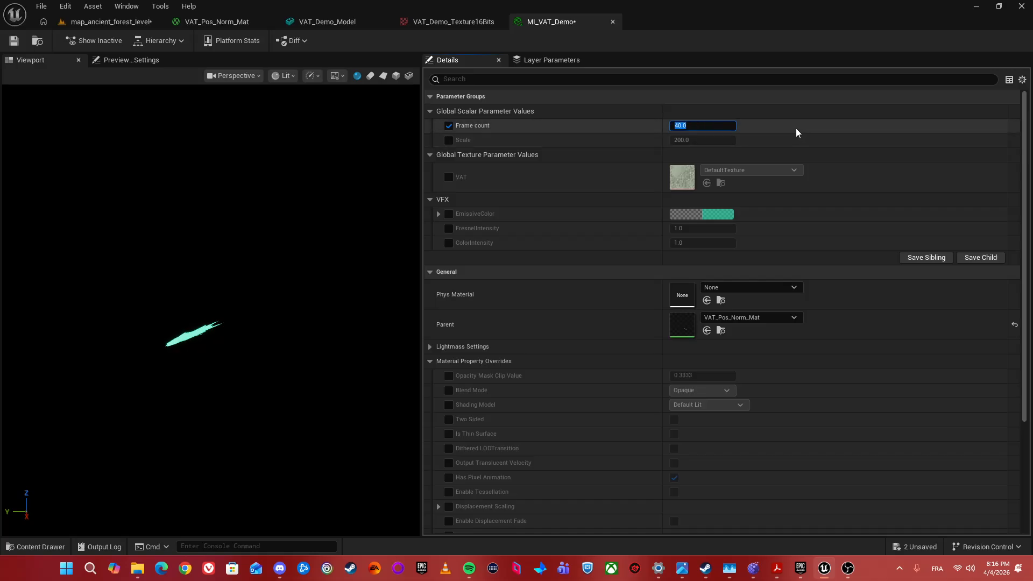
# Override the scalar parameters of MI_VAT_Demo with a Frame count of 64 and a Scale of 100
pyautogui.write('64')
pyautogui.press('Return')
pyautogui.click(449, 140)
pyautogui.click(701, 141)
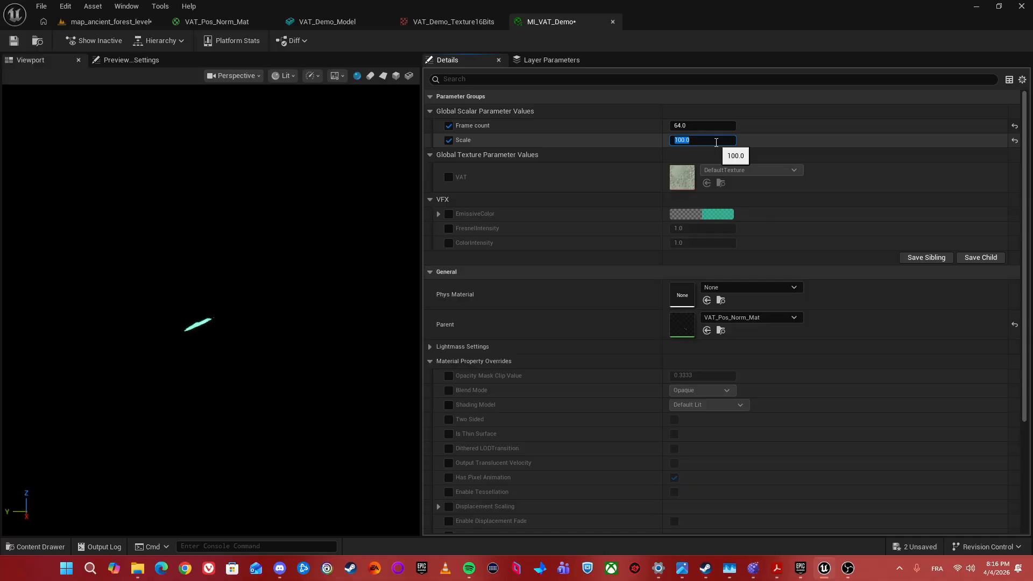
# Override the VAT texture parameter of MI_VAT_Demo with VAT_Demo_Texture16Bits from the VATs_Demo folder
pyautogui.click(449, 178)
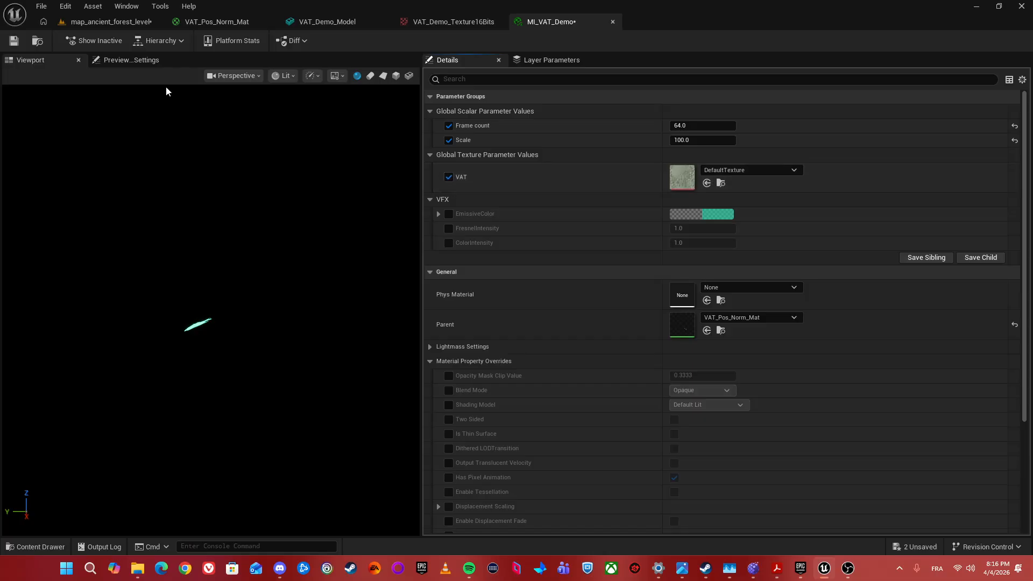
pyautogui.click(103, 20)
pyautogui.click(370, 261)
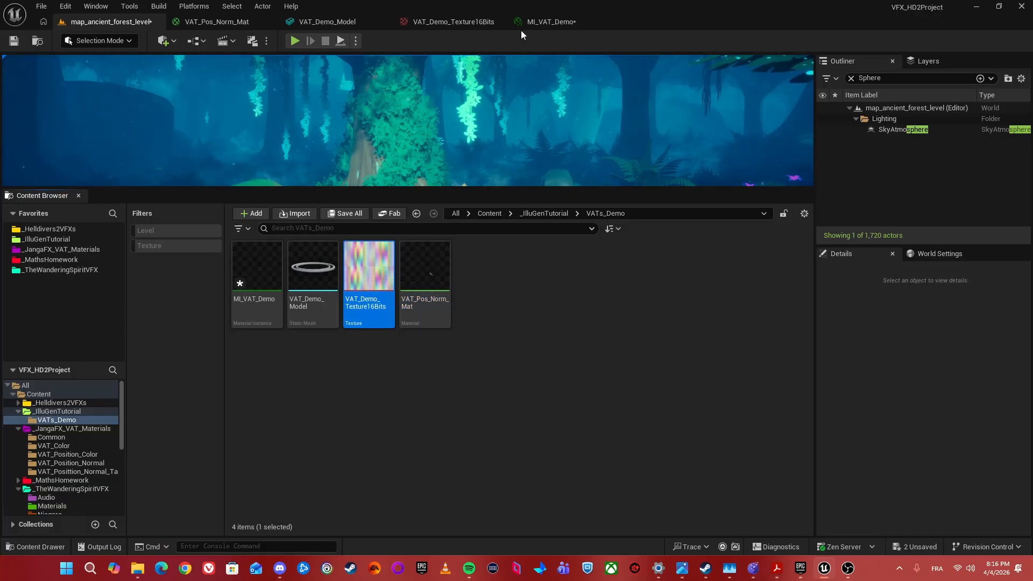
pyautogui.click(541, 23)
pyautogui.click(707, 183)
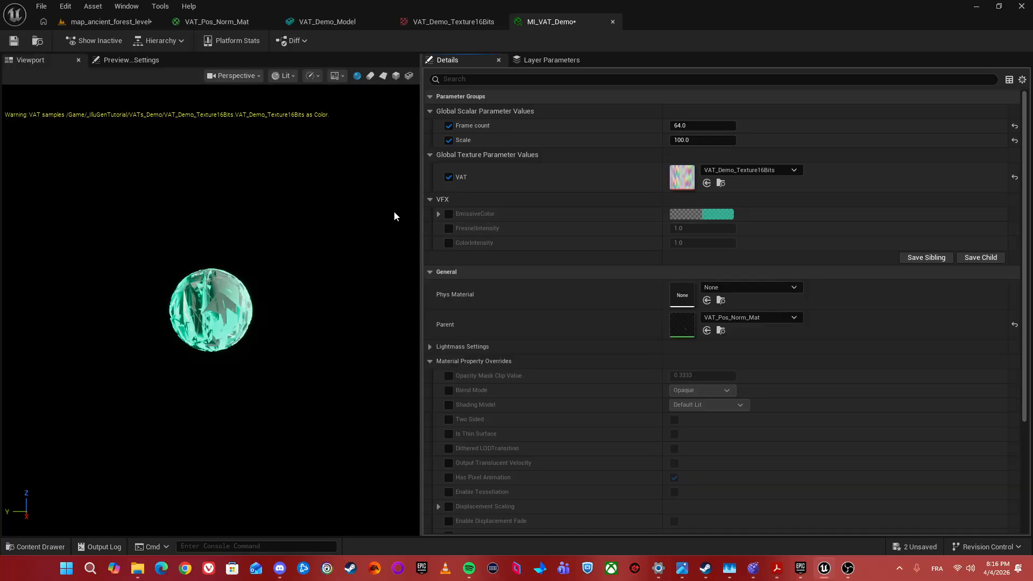
# Use VAT_Demo_Model as the preview mesh for MI_VAT_Demo and save the material instance
pyautogui.click(107, 21)
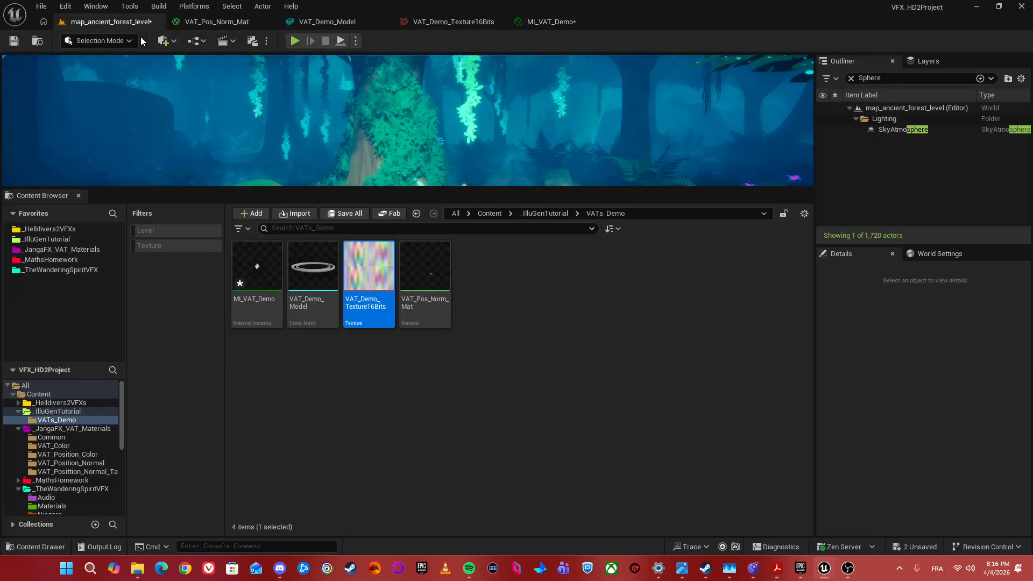
pyautogui.click(322, 275)
pyautogui.click(338, 23)
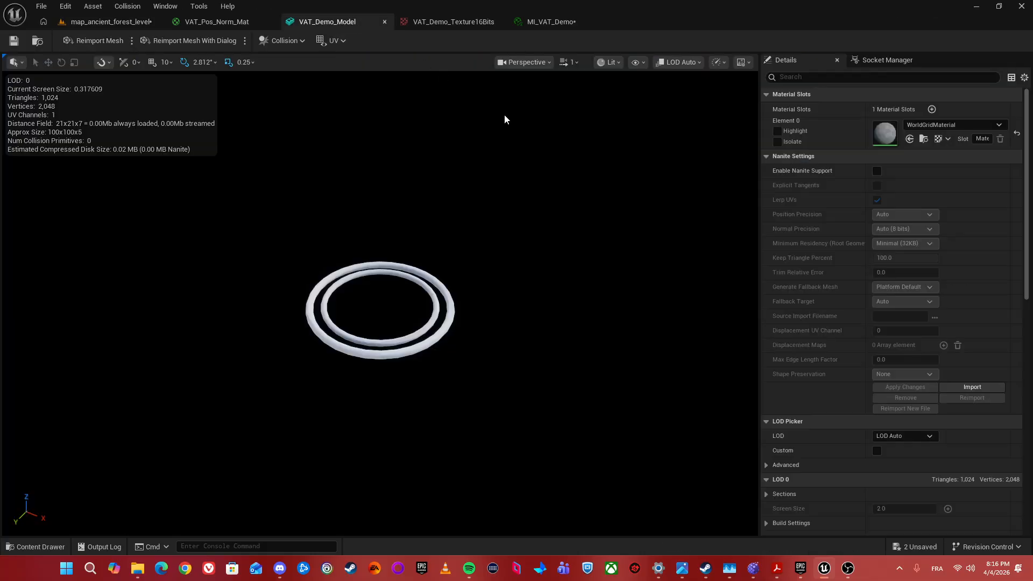
pyautogui.click(548, 22)
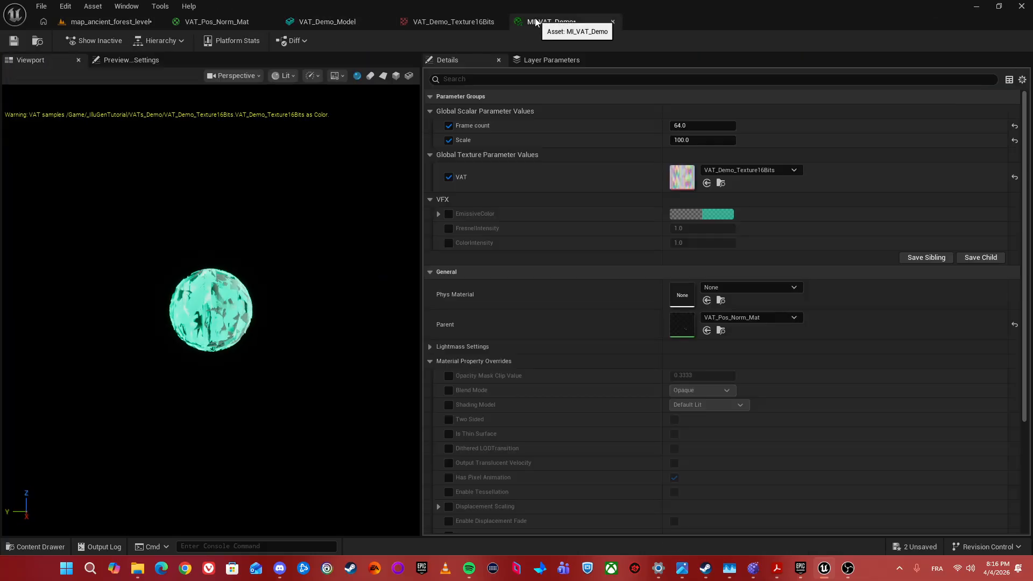
pyautogui.click(410, 76)
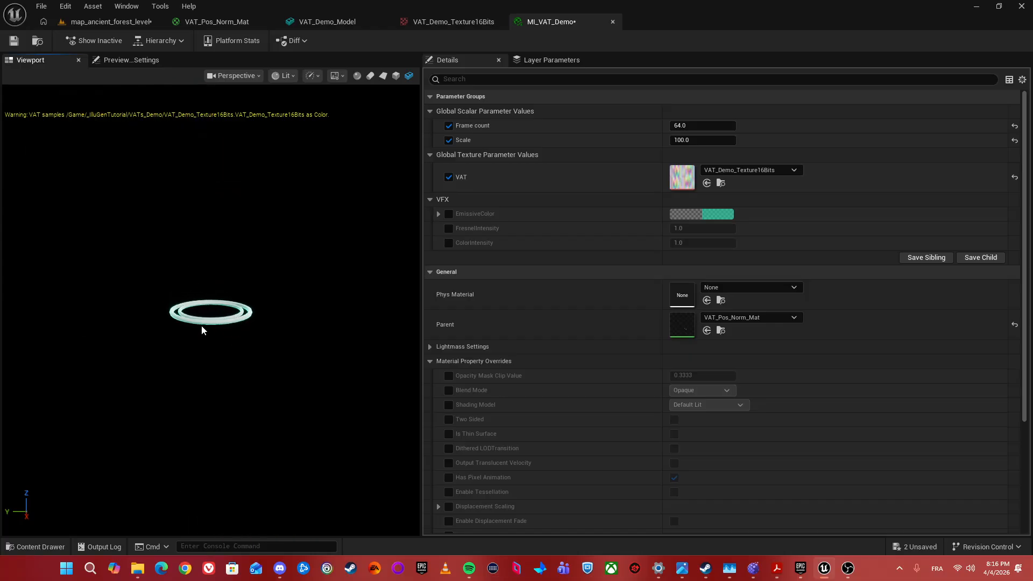
pyautogui.click(16, 40)
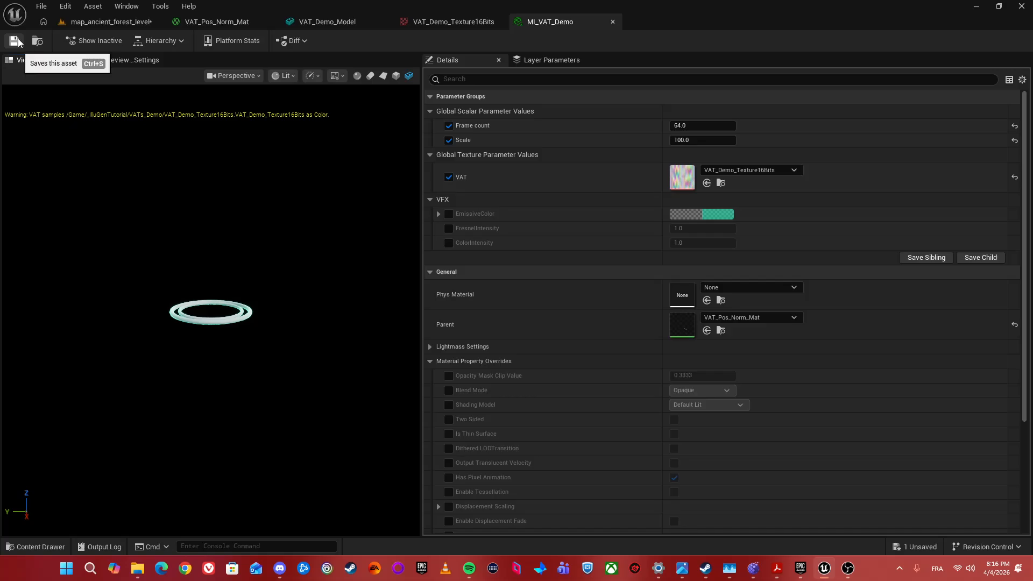
# Enlarge the level viewport and place VAT_Demo_Model in the forest scene beside the large tree
pyautogui.click(104, 23)
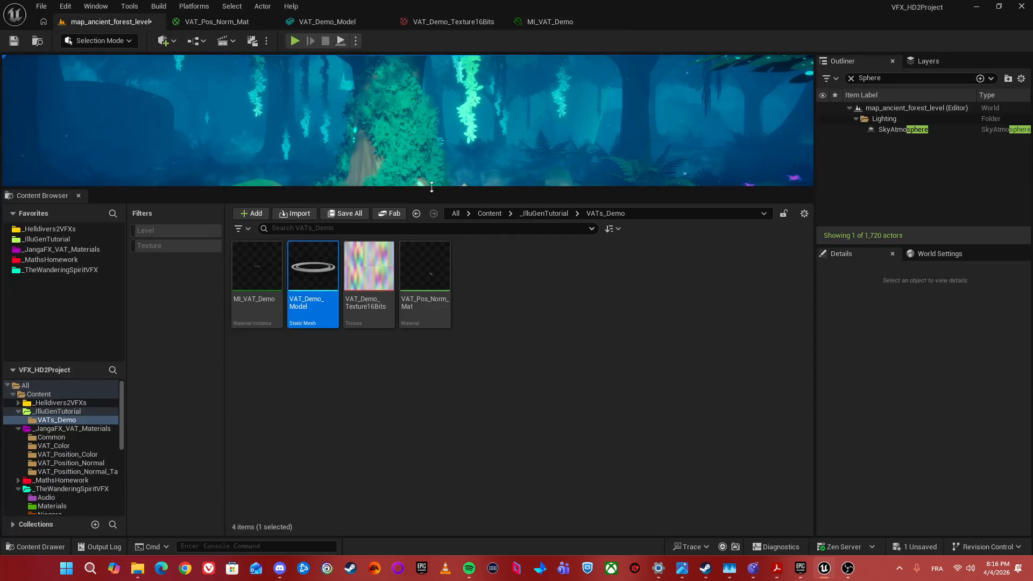
pyautogui.moveTo(431, 187); pyautogui.dragTo(432, 395)
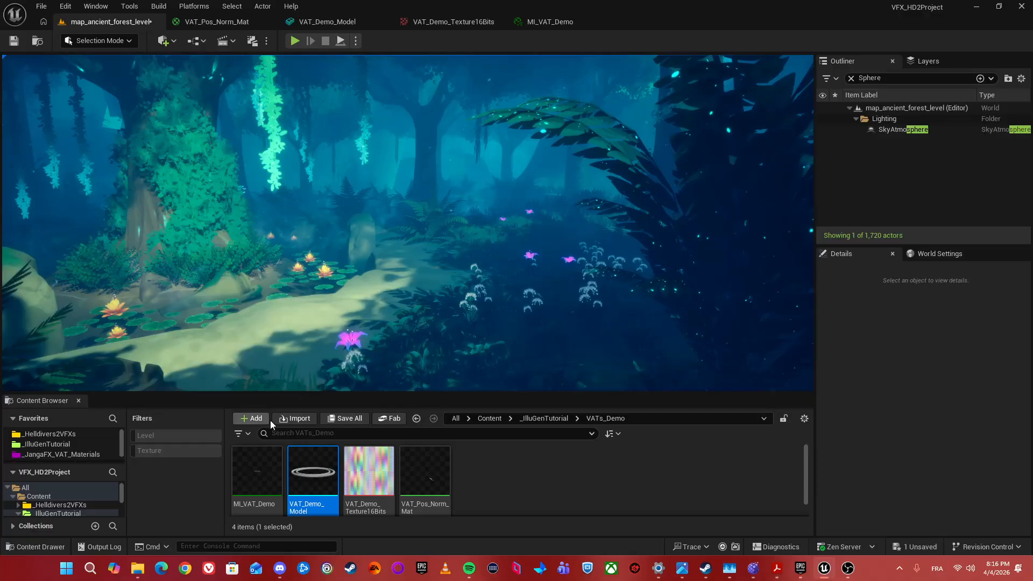
pyautogui.moveTo(314, 470); pyautogui.dragTo(334, 168)
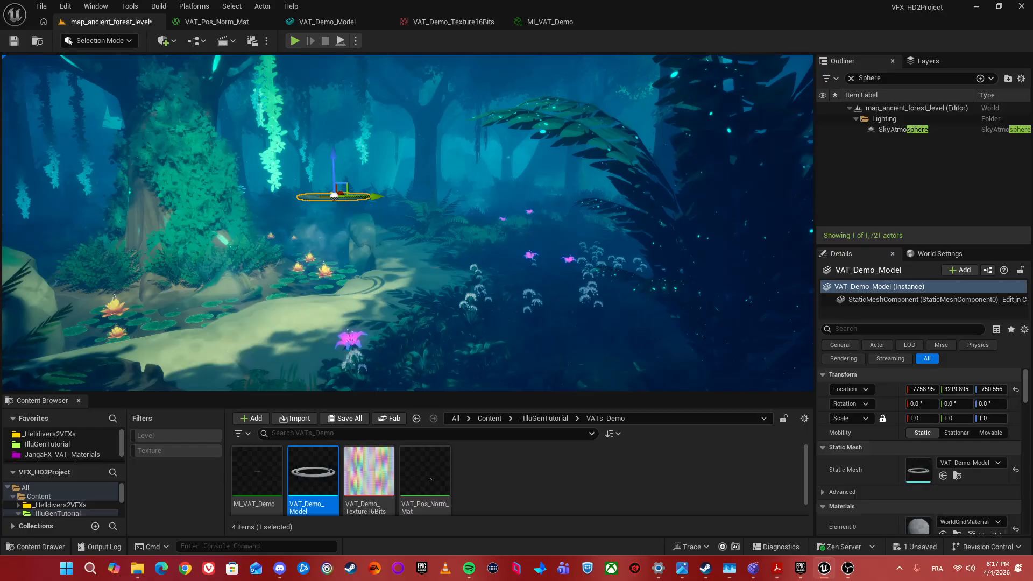
# Assign MI_VAT_Demo to material Element 0 of the placed VAT_Demo_Model
pyautogui.press('w')
pyautogui.moveTo(409, 226); pyautogui.dragTo(381, 223, button='right')
pyautogui.moveTo(266, 474); pyautogui.dragTo(288, 462)
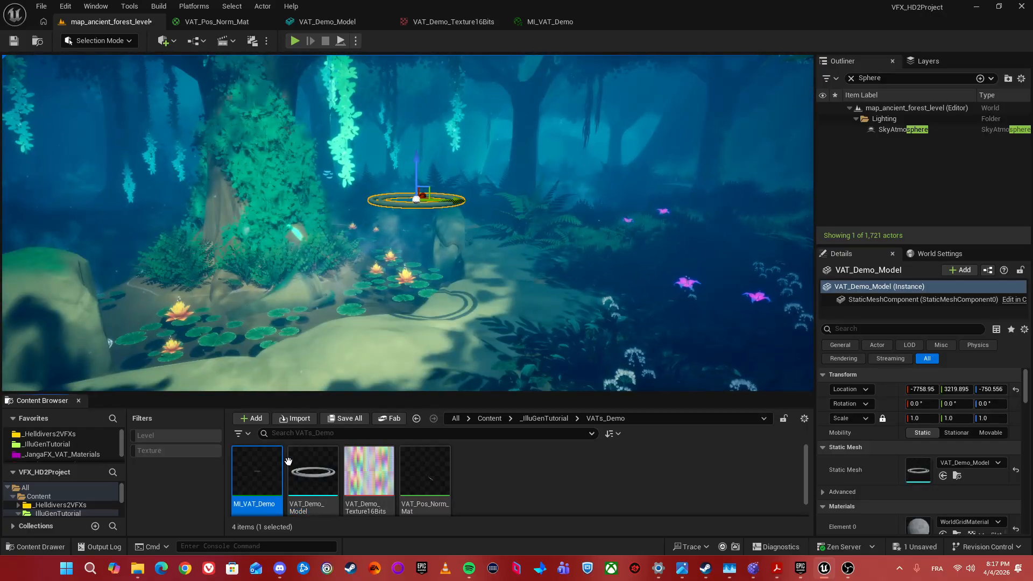
pyautogui.press('w')
pyautogui.moveTo(387, 301)
pyautogui.mouseDown(button='right')
pyautogui.moveTo(388, 253)
pyautogui.moveTo(390, 291)
pyautogui.mouseUp(button='right')
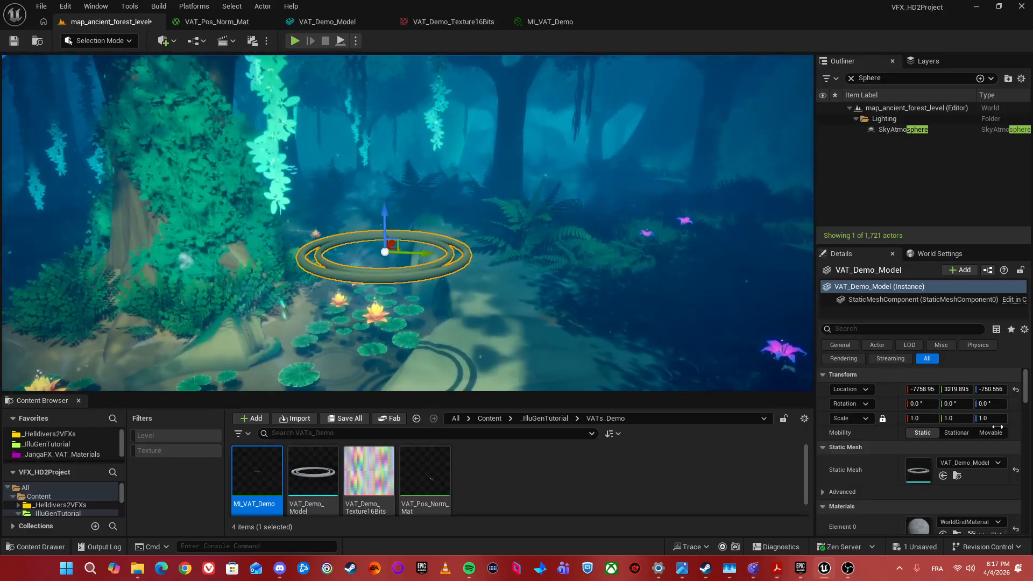
pyautogui.scroll(-1, 938, 494)
pyautogui.click(941, 484)
# Set the placed VAT_Demo_Model's scale to 2 on all three axes and save the level
pyautogui.moveTo(430, 242); pyautogui.dragTo(398, 275, button='right')
pyautogui.press('w')
pyautogui.scroll(1, 925, 431)
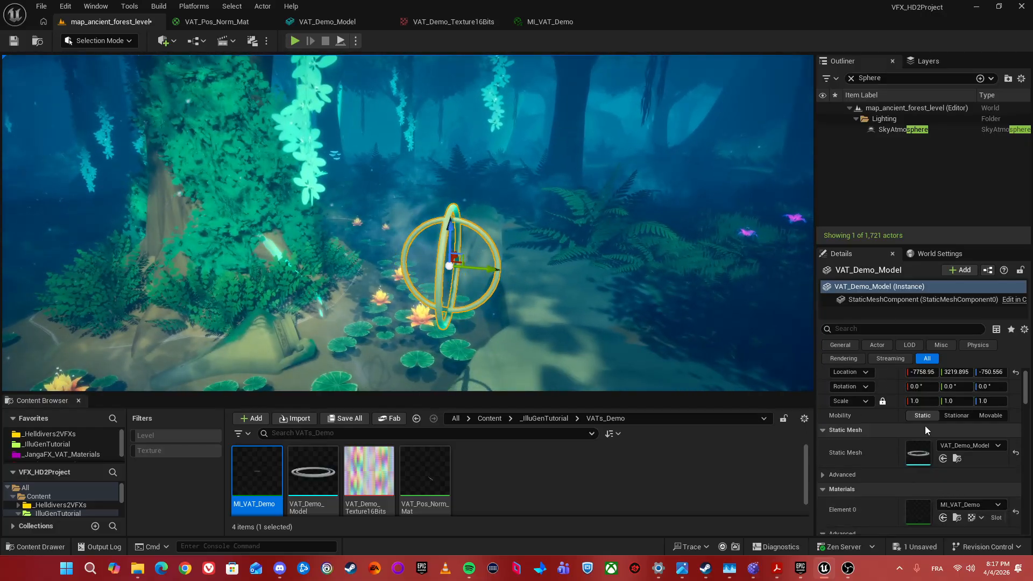
pyautogui.click(922, 401)
pyautogui.write('2')
pyautogui.press('Tab')
pyautogui.press('Tab')
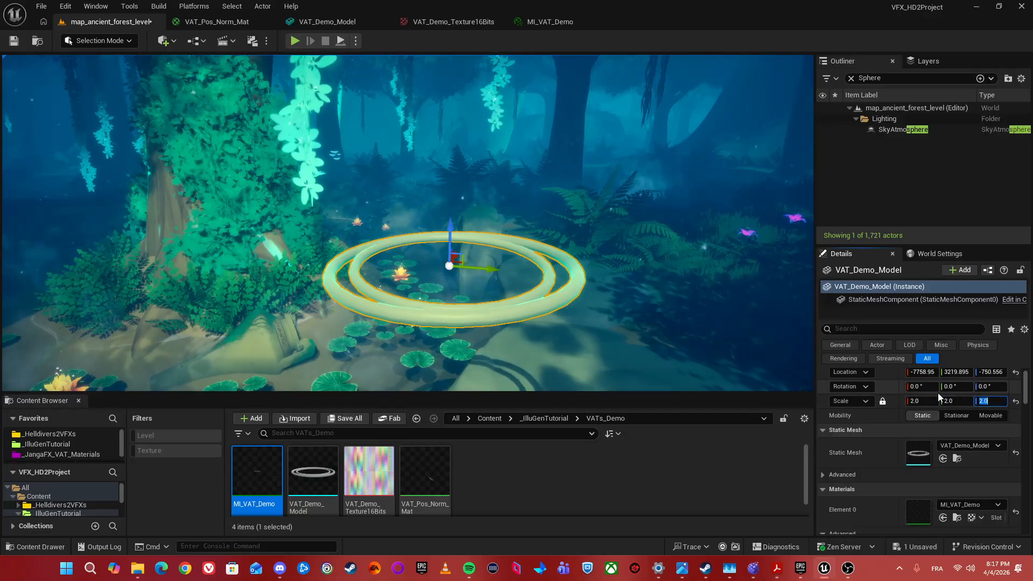
pyautogui.moveTo(598, 232); pyautogui.dragTo(630, 213, button='right')
pyautogui.press('s')
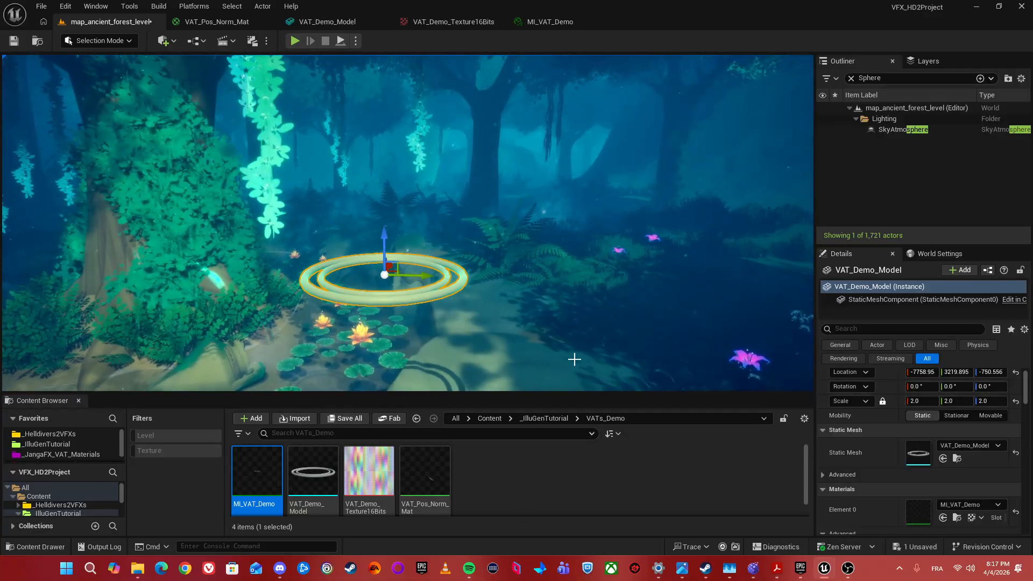
pyautogui.click(14, 41)
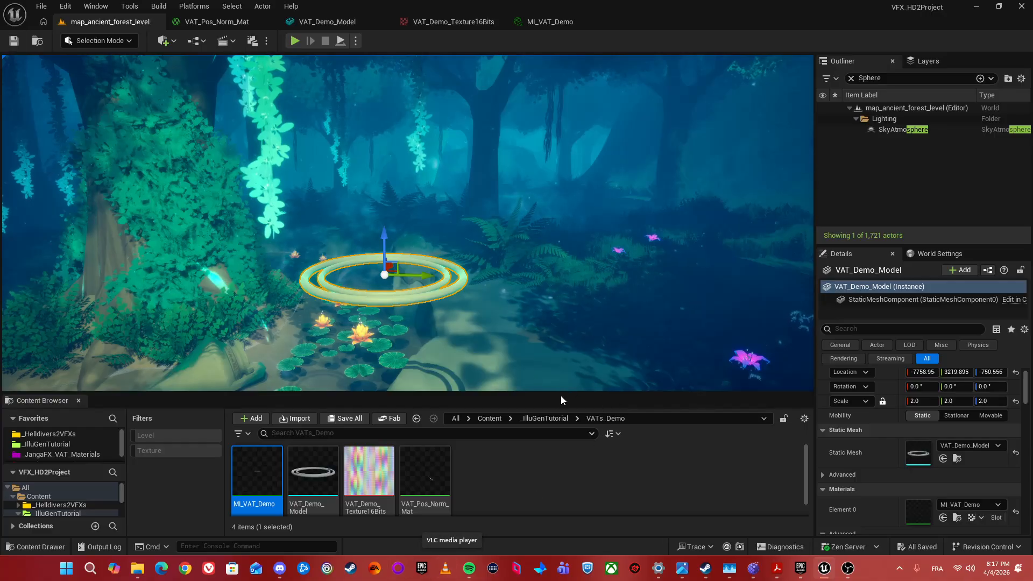
# Create a Level Sequence named SEQ_VAT_Demo in the VATs_Demo folder, open it in Sequencer and save it
pyautogui.moveTo(549, 334)
pyautogui.mouseDown(button='right')
pyautogui.moveTo(545, 323)
pyautogui.moveTo(544, 372)
pyautogui.moveTo(557, 333)
pyautogui.moveTo(544, 323)
pyautogui.mouseUp(button='right')
pyautogui.press('s')
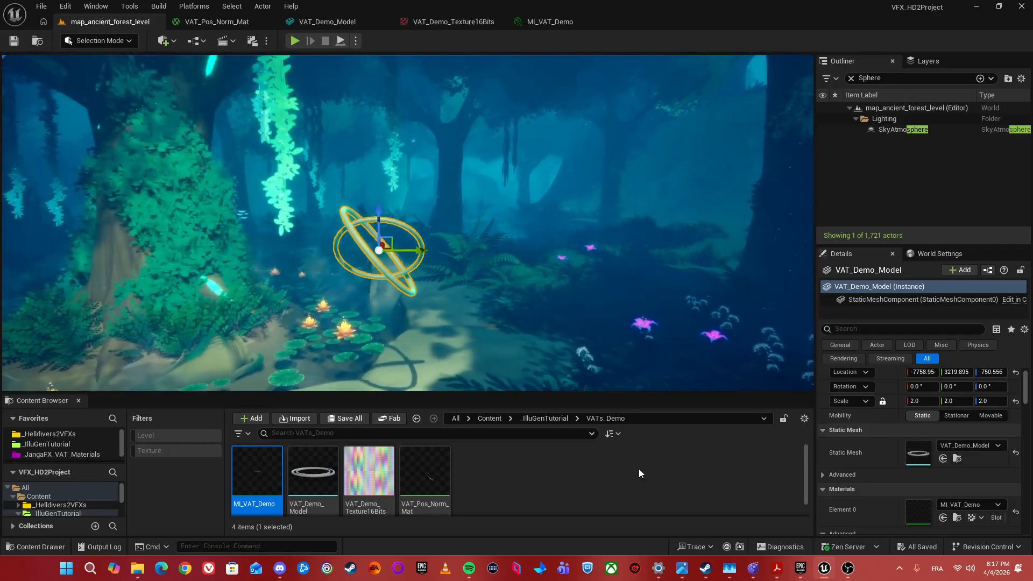
pyautogui.click(569, 490)
pyautogui.rightClick(590, 477)
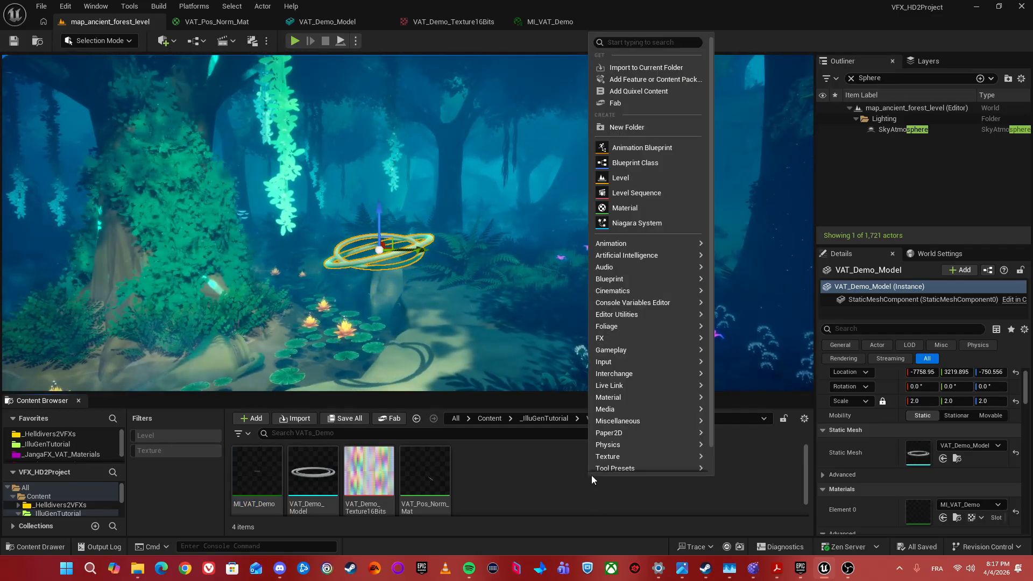
pyautogui.click(633, 193)
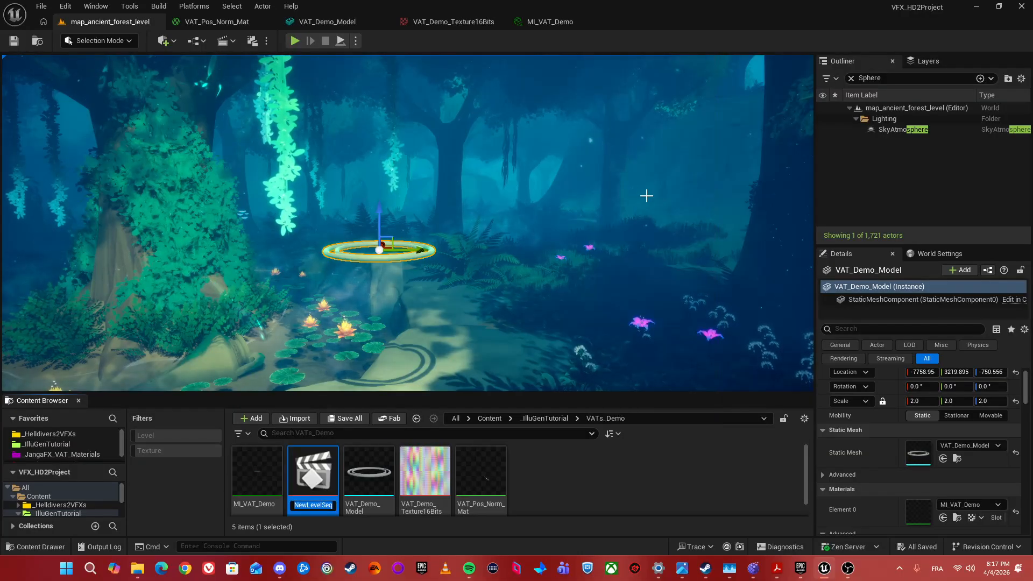
pyautogui.write('SEQ')
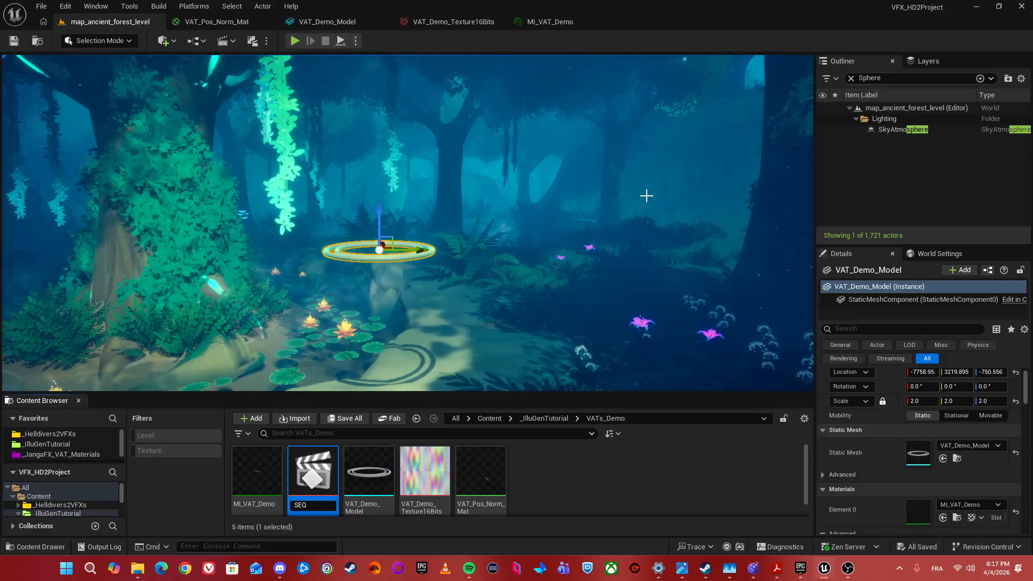
pyautogui.write('_VAT_Dem')
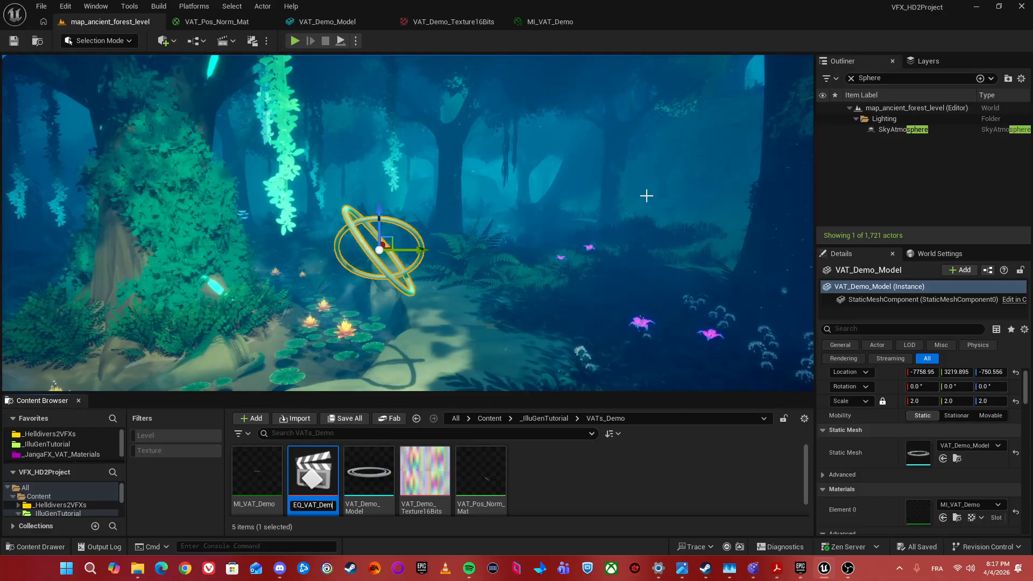
pyautogui.write('o')
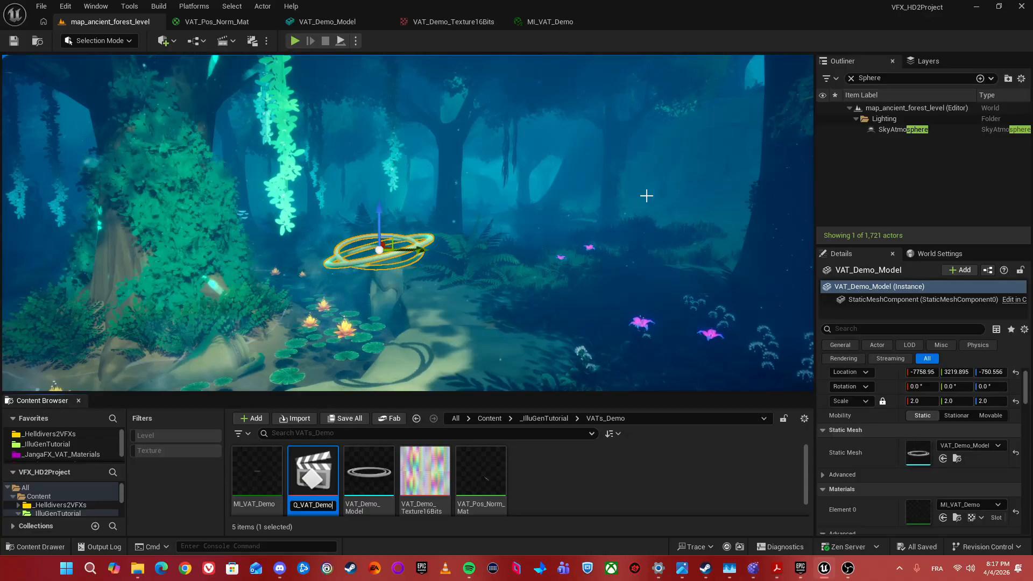
pyautogui.press('Return')
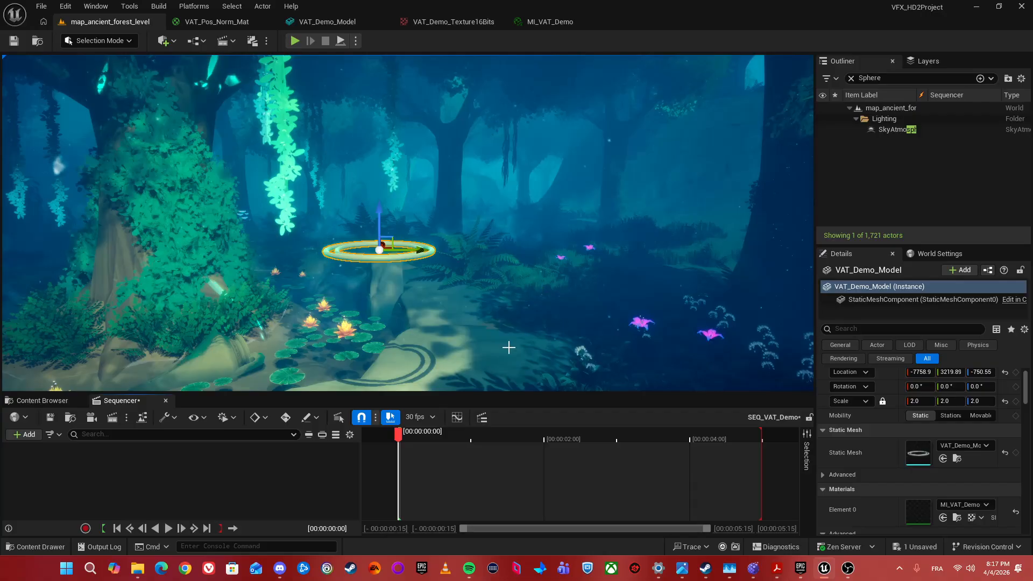
pyautogui.click(49, 418)
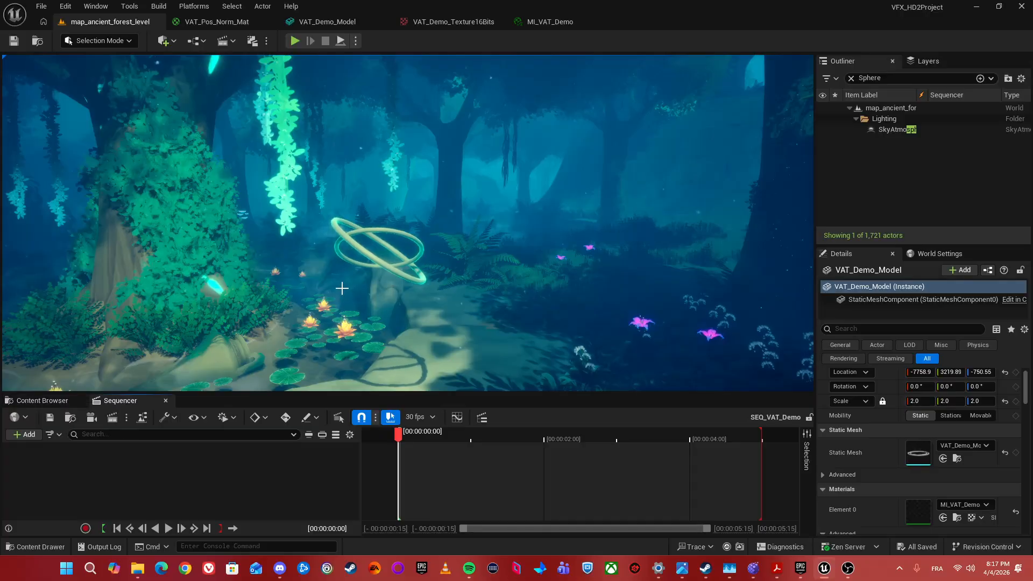
pyautogui.click(373, 235)
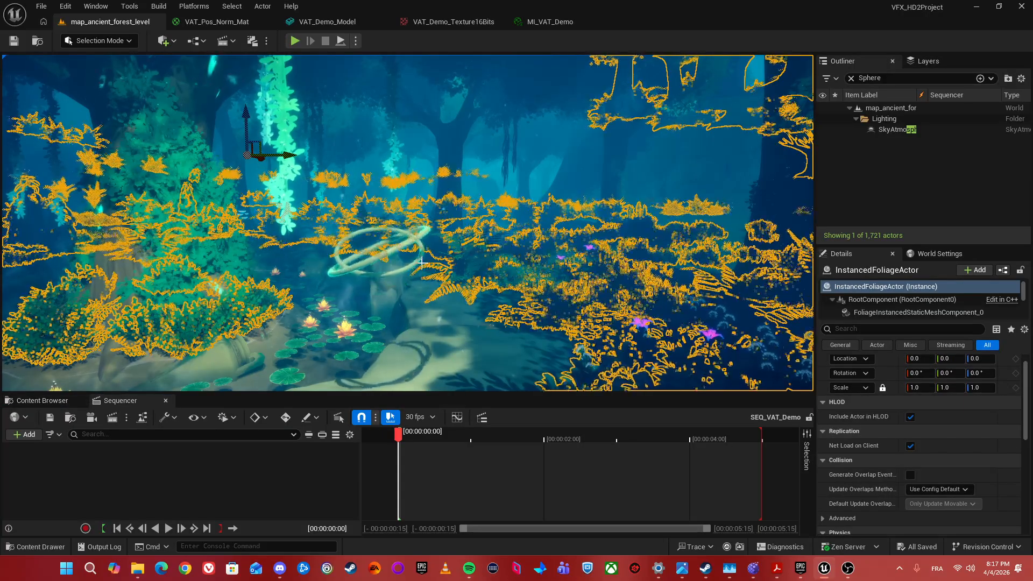
pyautogui.moveTo(797, 217); pyautogui.dragTo(807, 227, button='right')
pyautogui.hotkey('ctrl', 'z')
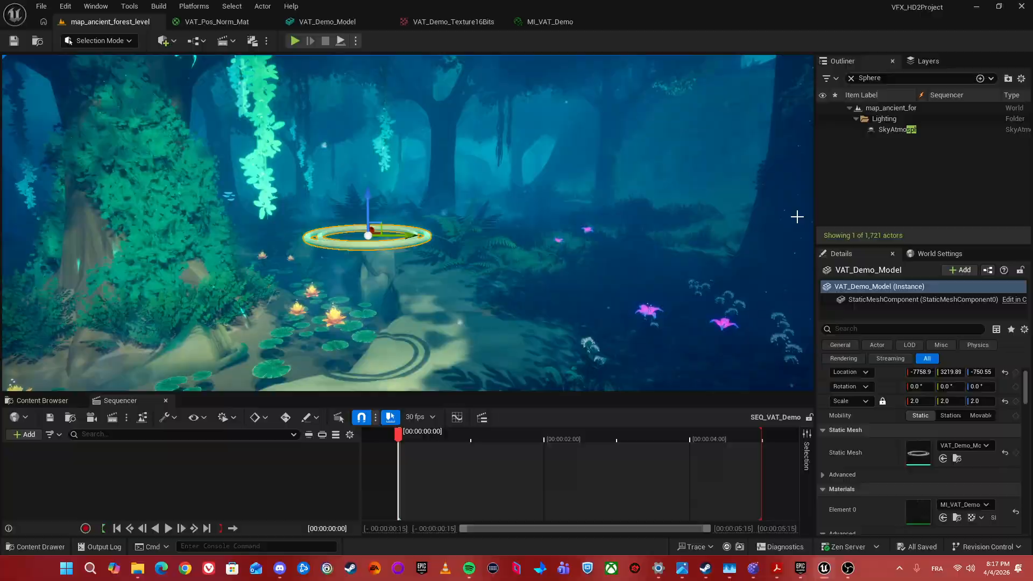
pyautogui.click(21, 435)
pyautogui.click(143, 469)
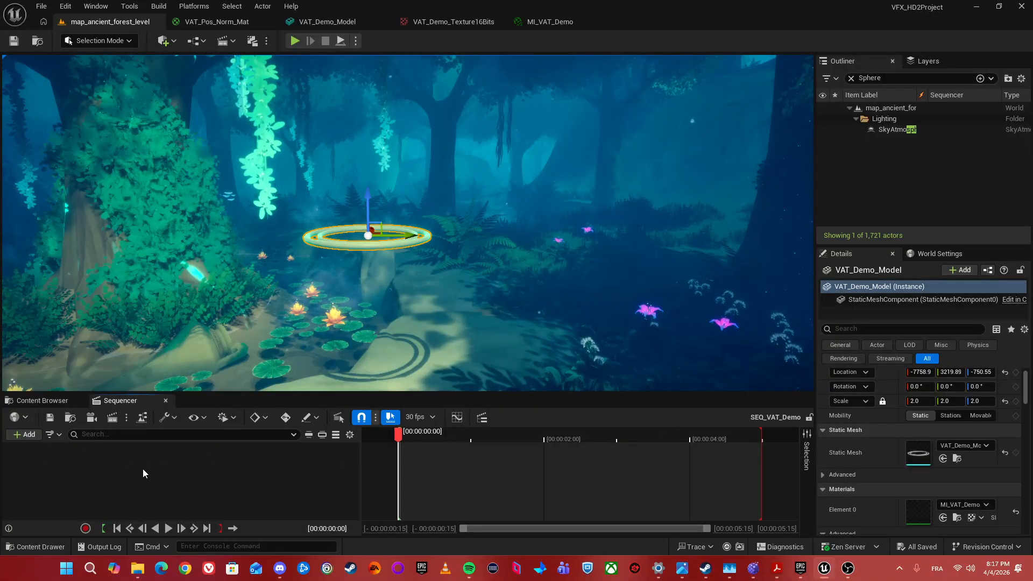
pyautogui.click(25, 435)
pyautogui.click(211, 476)
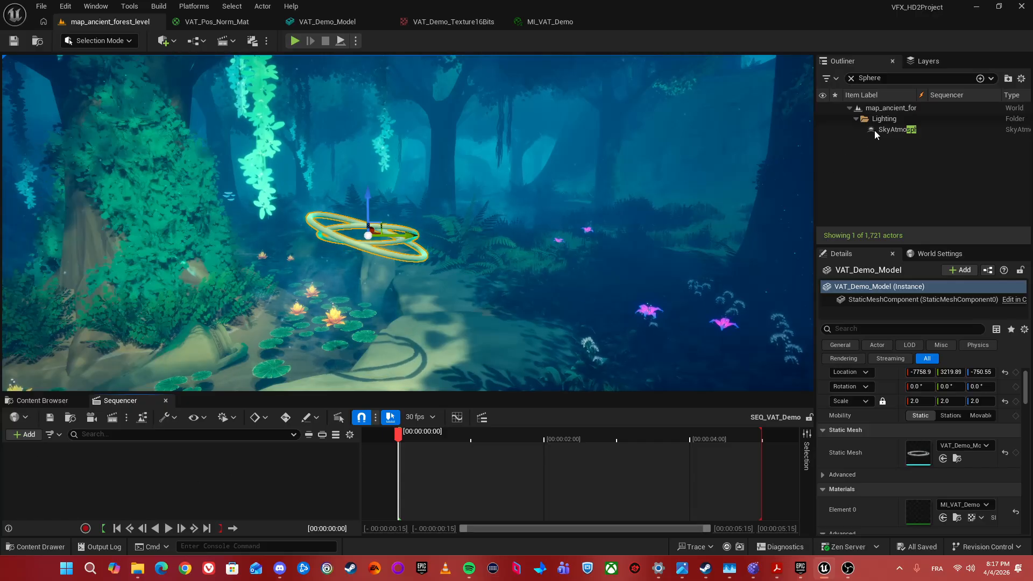
# Clear the Outliner search, locate VAT_Demo_Model through the viewport, and add it as a track in SEQ_VAT_Demo
pyautogui.click(851, 78)
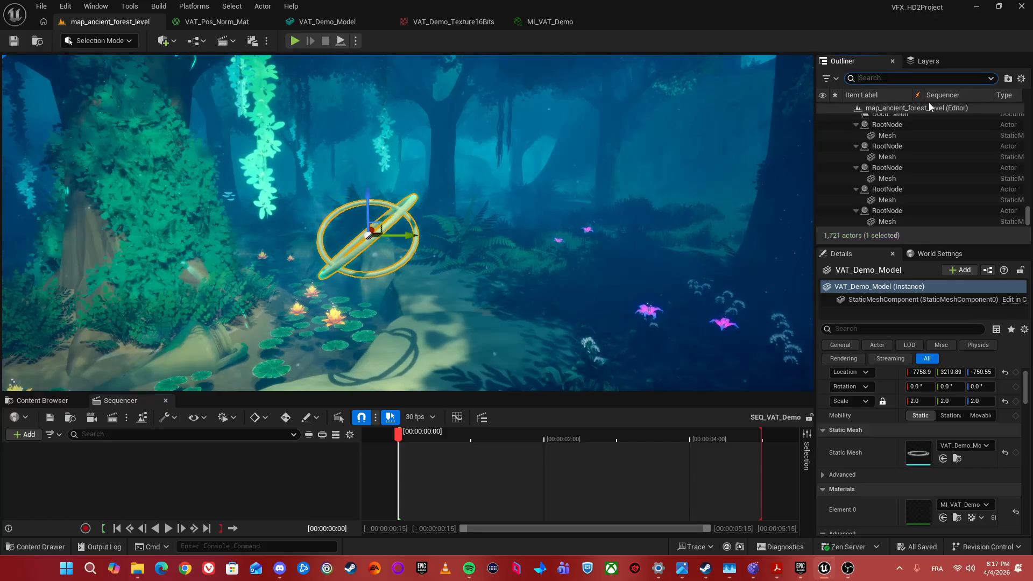
pyautogui.click(416, 249)
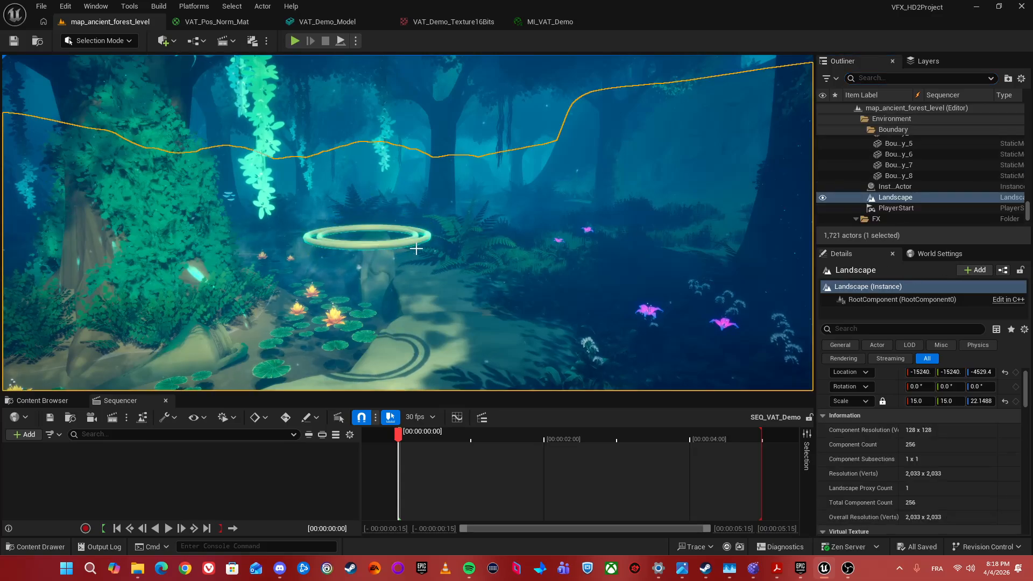
pyautogui.click(393, 246)
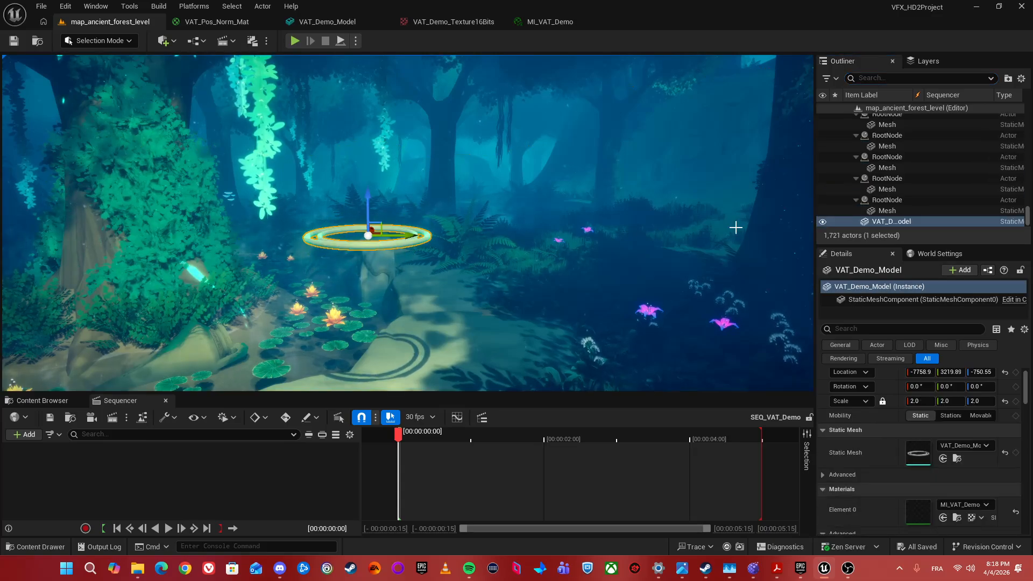
pyautogui.moveTo(888, 223); pyautogui.dragTo(384, 355)
pyautogui.moveTo(114, 452); pyautogui.dragTo(192, 448)
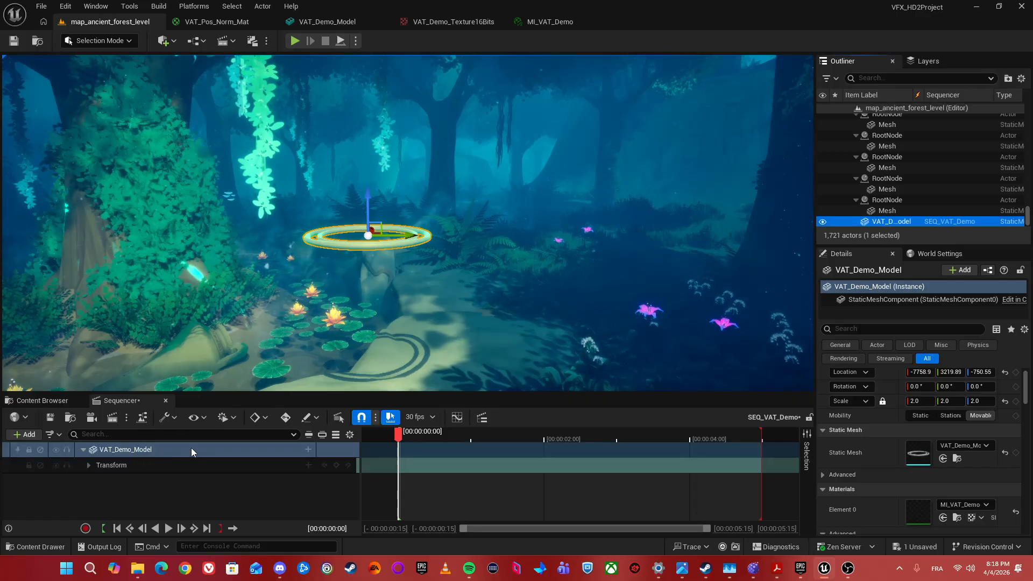
# Add StaticMeshComponent0 under the VAT_Demo_Model track and give it a material parameter track for slot Material_0
pyautogui.click(25, 433)
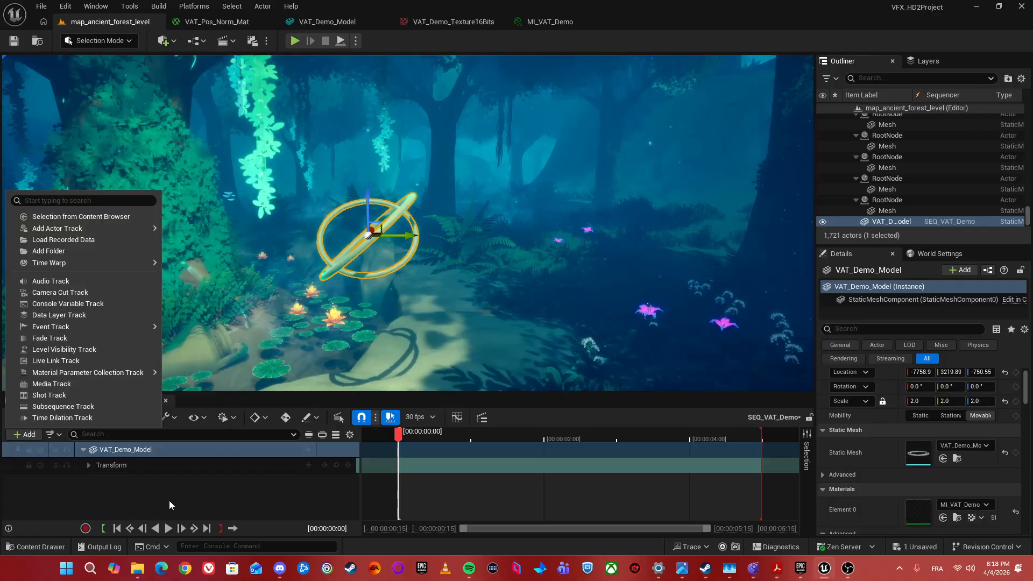
pyautogui.click(152, 491)
pyautogui.click(160, 451)
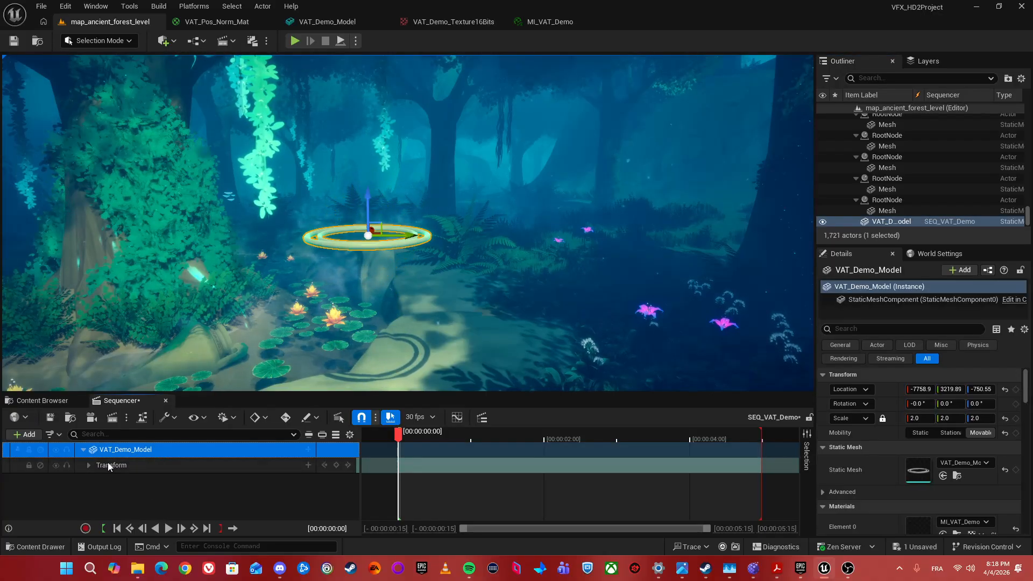
pyautogui.click(309, 449)
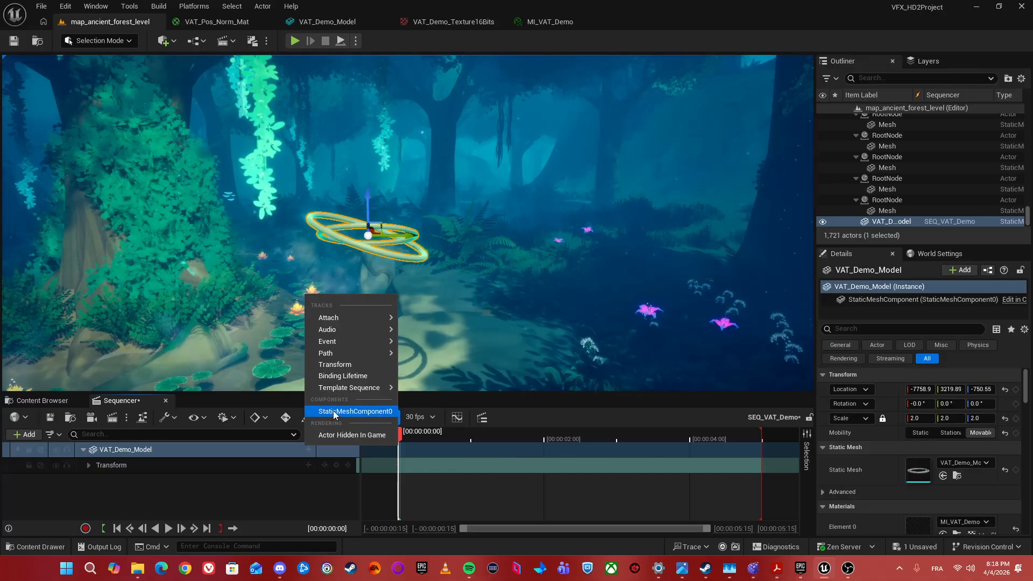
pyautogui.click(337, 412)
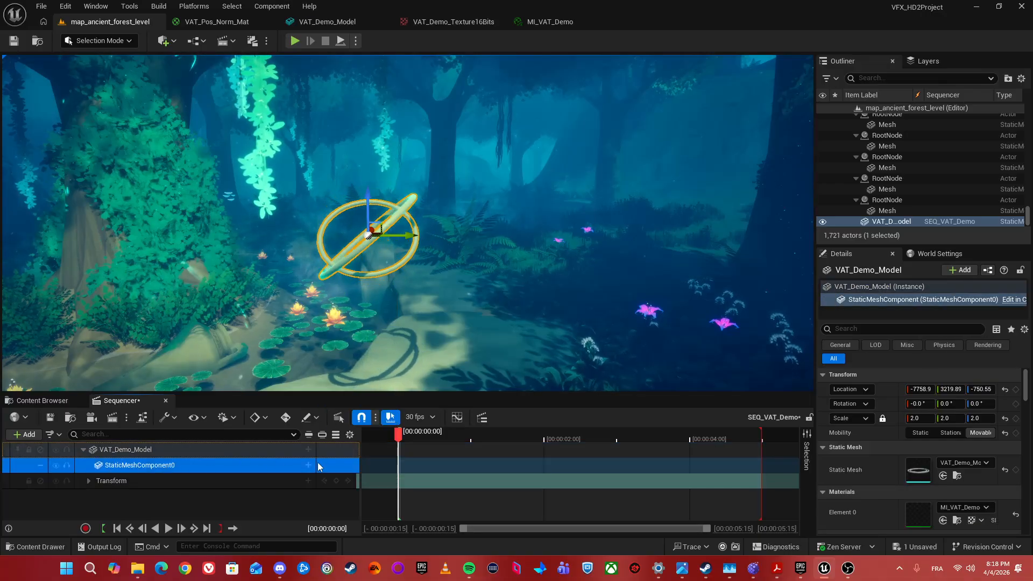
pyautogui.click(308, 466)
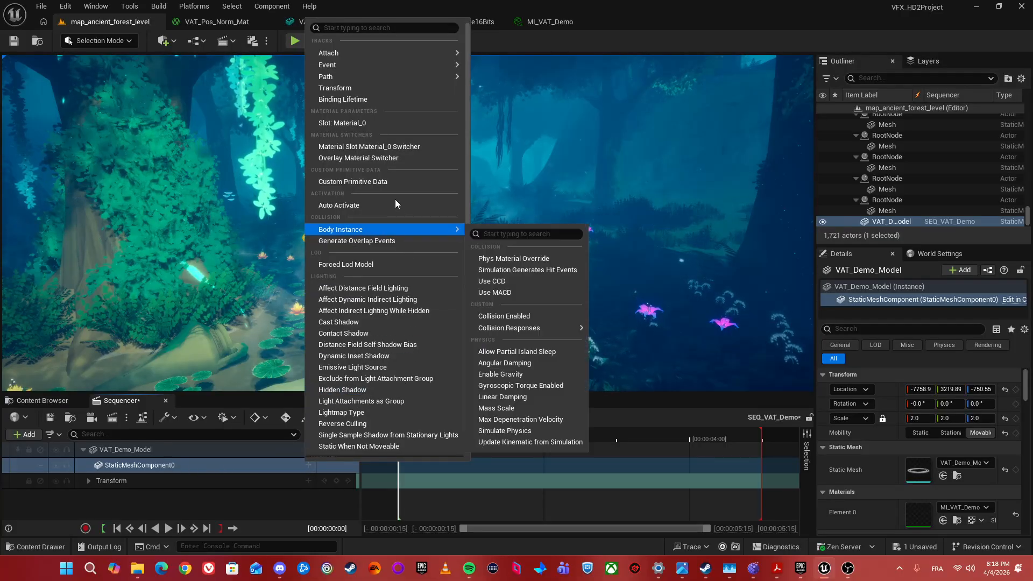
pyautogui.click(342, 123)
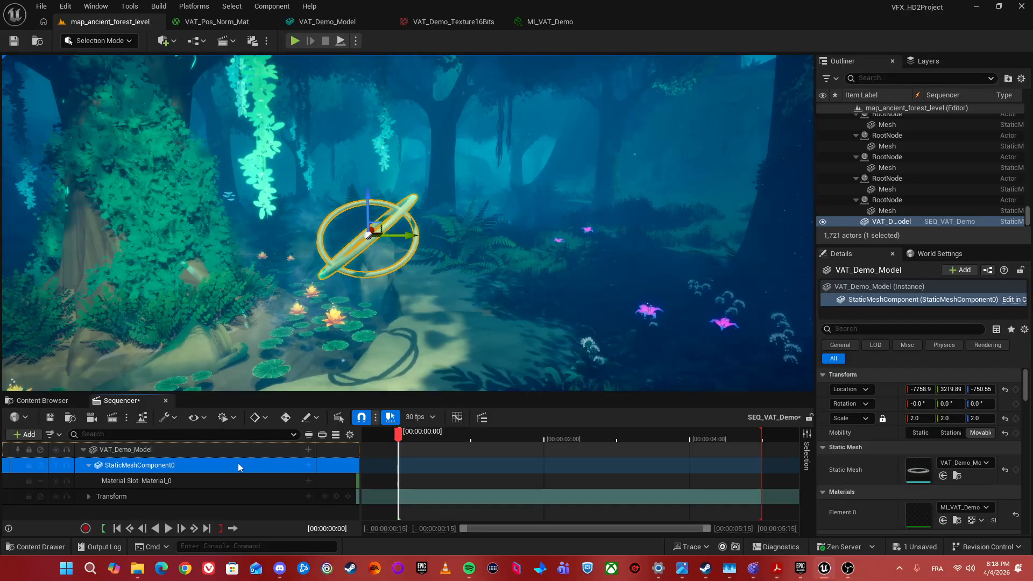
# Check which material parameters can be animated on the Material_0 slot track
pyautogui.click(163, 481)
pyautogui.click(308, 481)
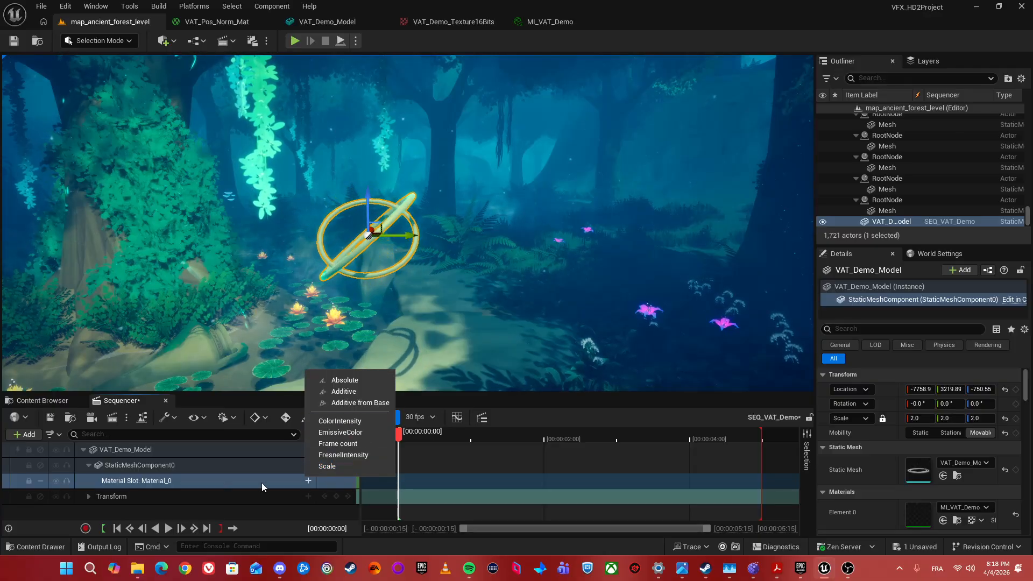
pyautogui.click(192, 483)
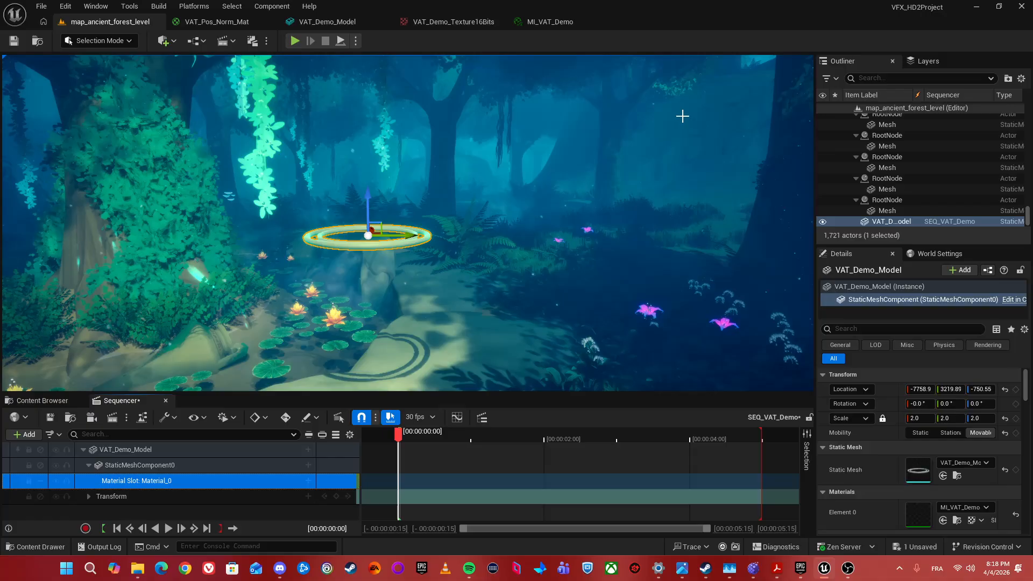
# In VAT_Pos_Norm_Mat, widen the Looping Normalized time comment box, move NormalizedTime further right, and connect the VAT_Animation parameter to it
pyautogui.click(224, 24)
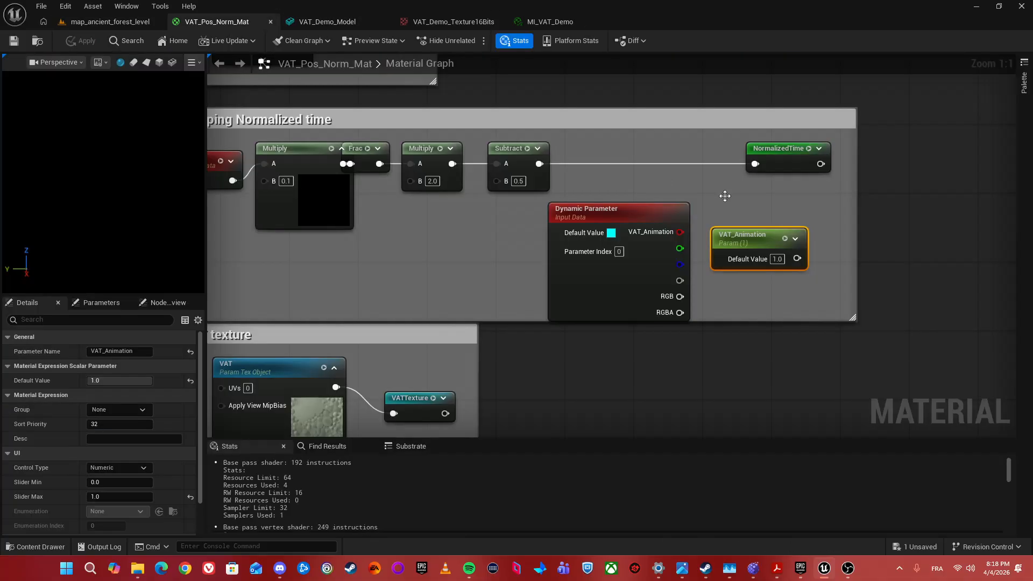
pyautogui.scroll(-1, 794, 237)
pyautogui.moveTo(696, 173); pyautogui.dragTo(786, 159, button='right')
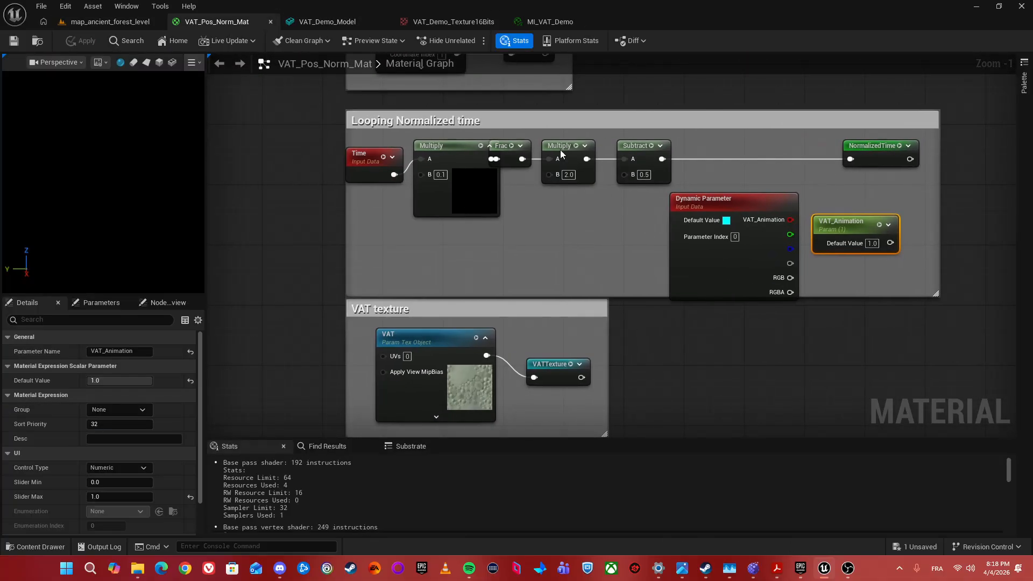
pyautogui.scroll(1, 749, 124)
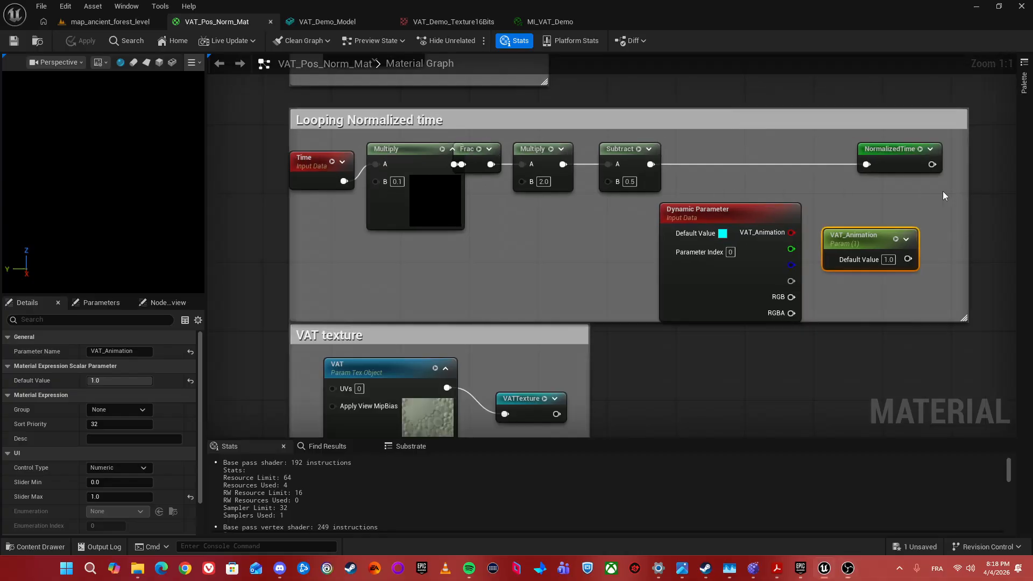
pyautogui.moveTo(943, 193); pyautogui.dragTo(884, 201, button='right')
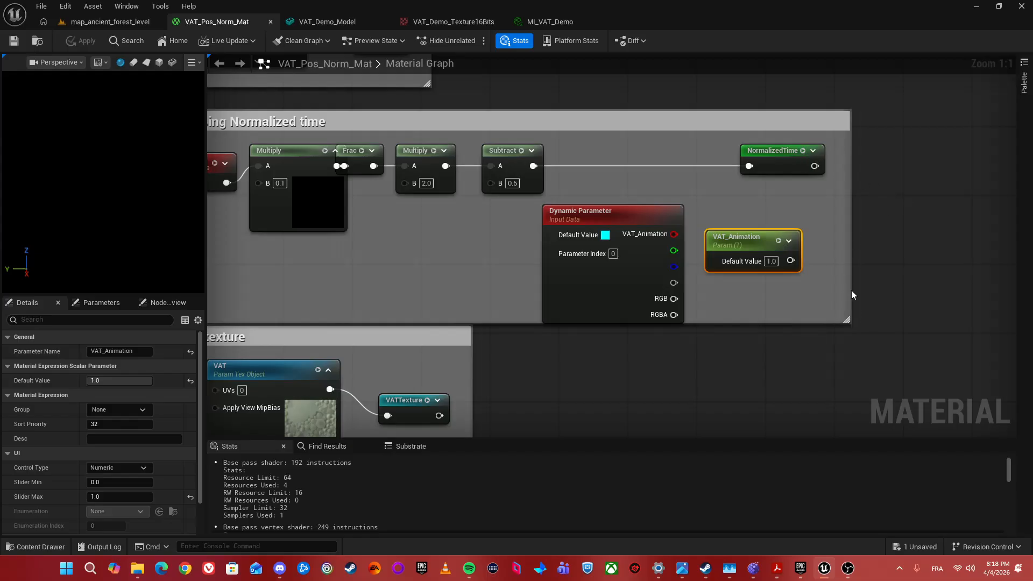
pyautogui.moveTo(865, 317); pyautogui.dragTo(996, 318)
pyautogui.moveTo(772, 151); pyautogui.dragTo(876, 159)
pyautogui.moveTo(791, 260); pyautogui.dragTo(853, 174)
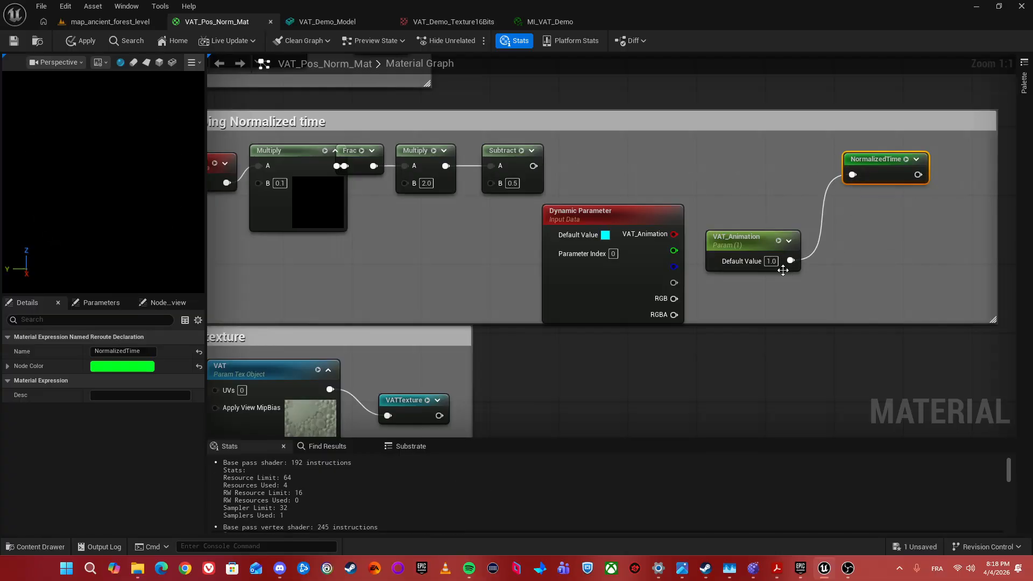
# Set the VAT_Animation parameter's default value to 0 and save the material
pyautogui.moveTo(775, 261); pyautogui.dragTo(783, 244)
pyautogui.write('0')
pyautogui.press('Return')
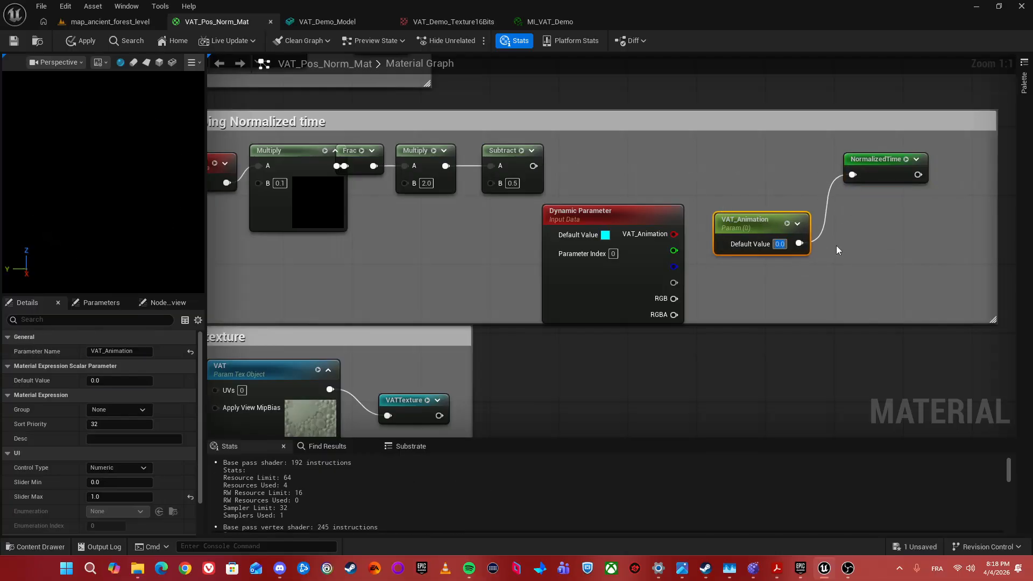
pyautogui.click(23, 37)
# Back in the forest level, enlarge the Sequencer area and add the VAT_Animation parameter to the Material_0 slot track
pyautogui.click(101, 22)
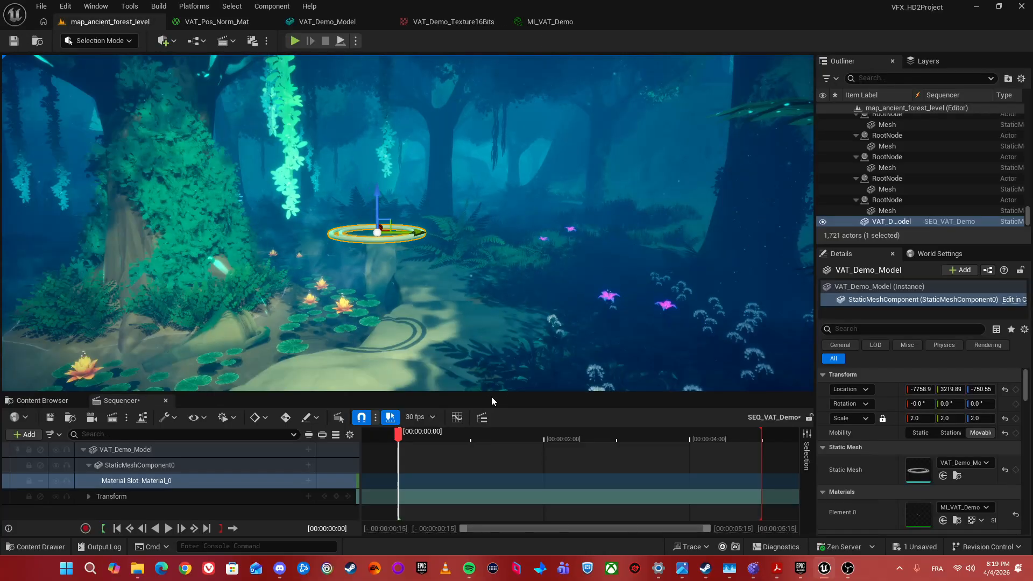
pyautogui.moveTo(451, 389); pyautogui.dragTo(451, 207)
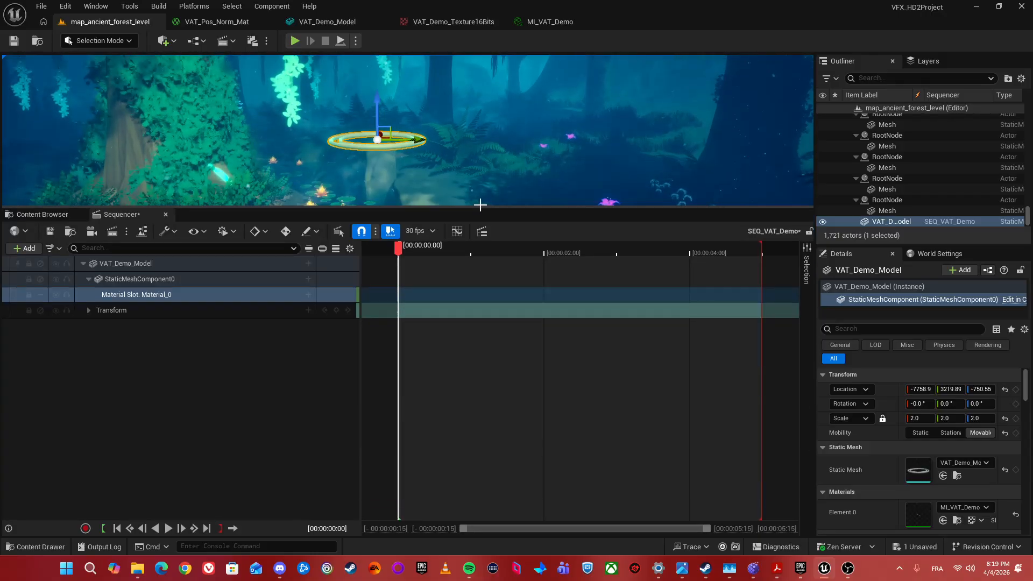
pyautogui.click(308, 294)
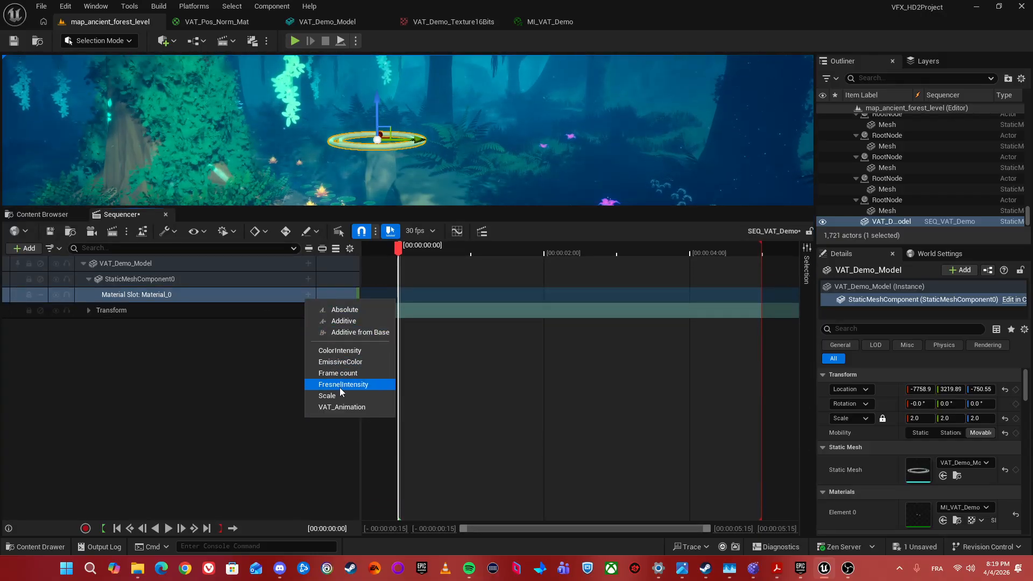
pyautogui.click(338, 409)
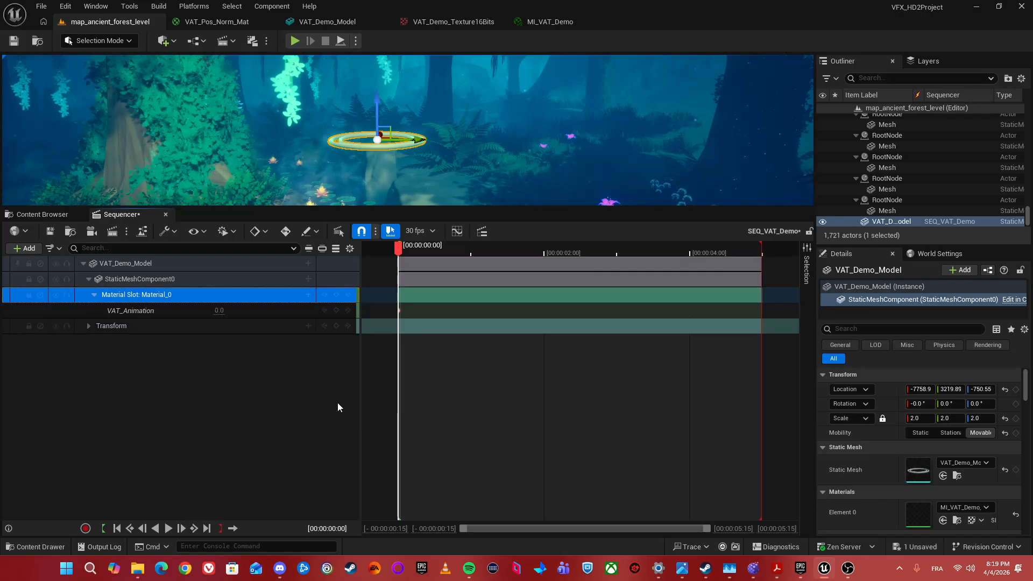
# Key VAT_Animation with a value of 1.0 at the sequence's last frame, 00:00:04:29
pyautogui.click(137, 311)
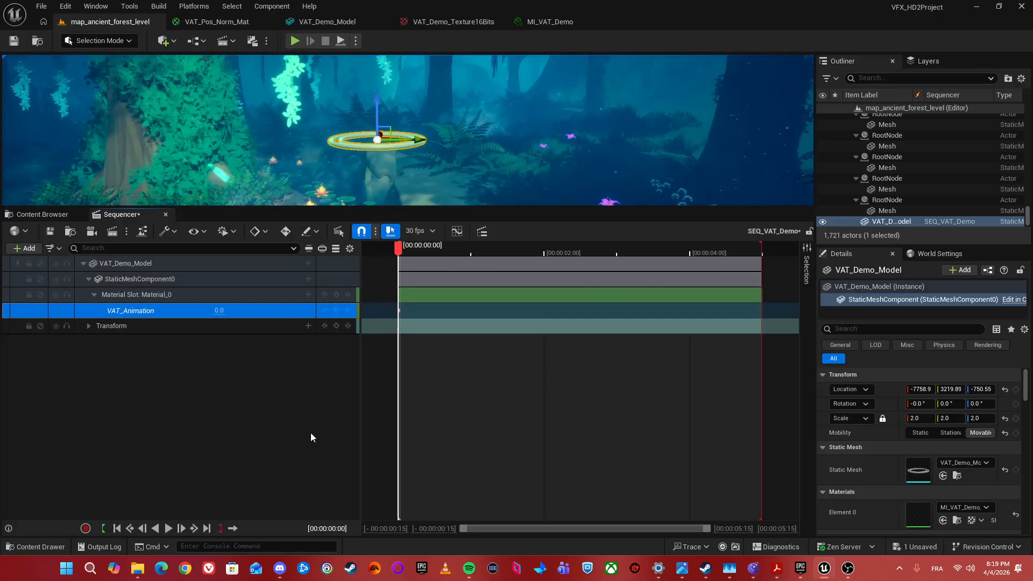
pyautogui.click(207, 528)
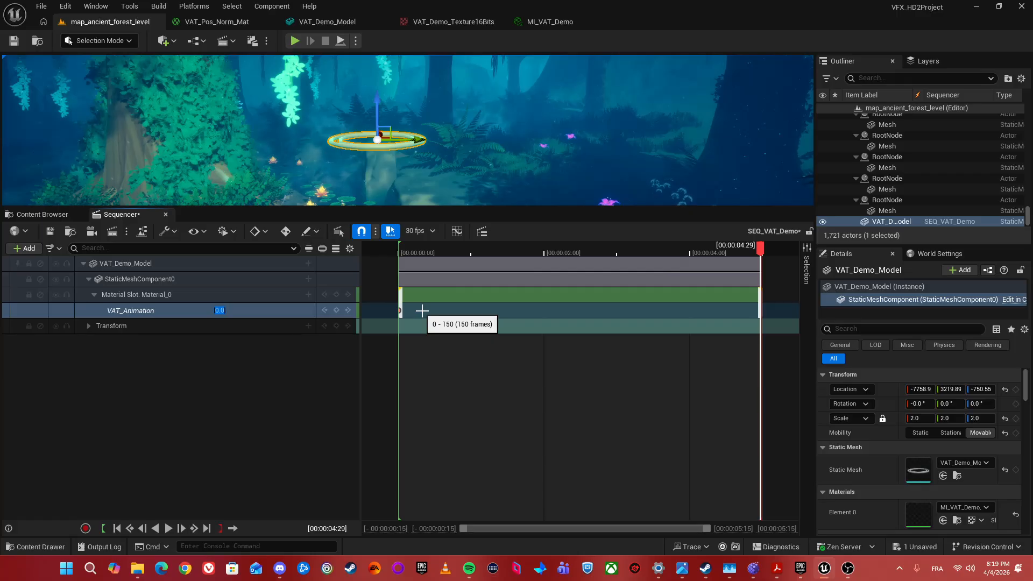
pyautogui.click(336, 311)
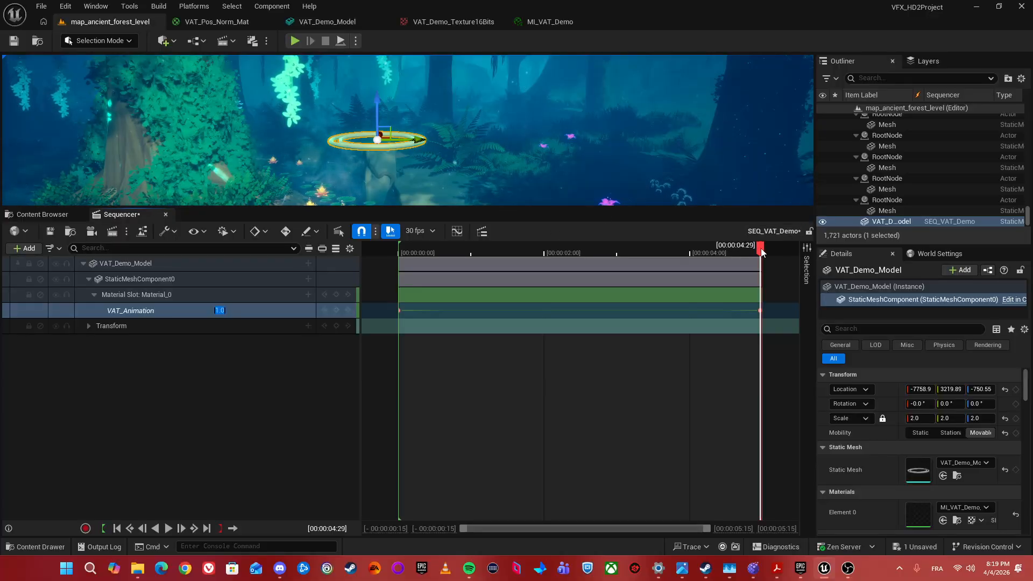
# Play SEQ_VAT_Demo from the start and scrub through the timeline, examining the ring animation up close in an enlarged viewport
pyautogui.click(117, 528)
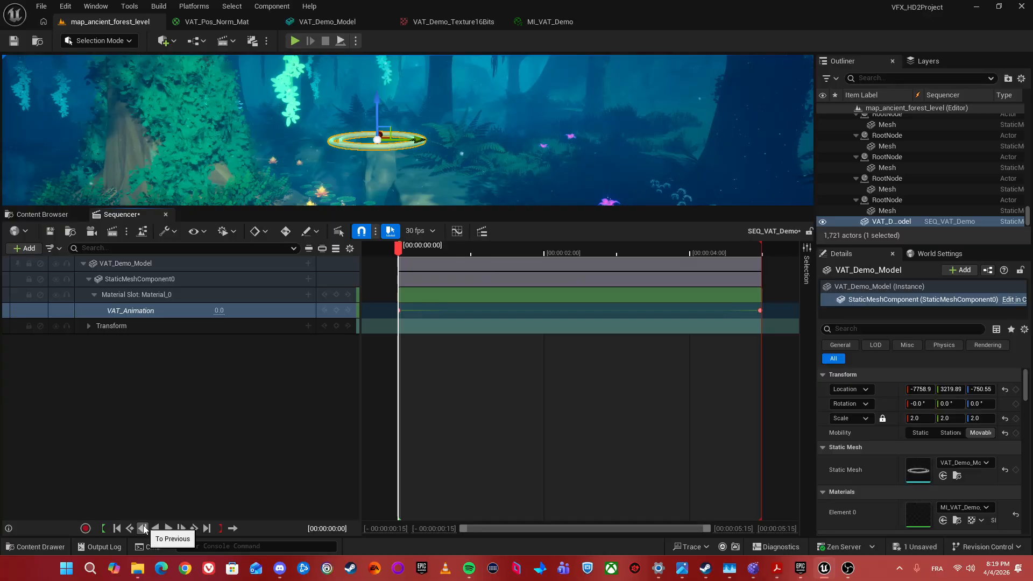
pyautogui.click(168, 528)
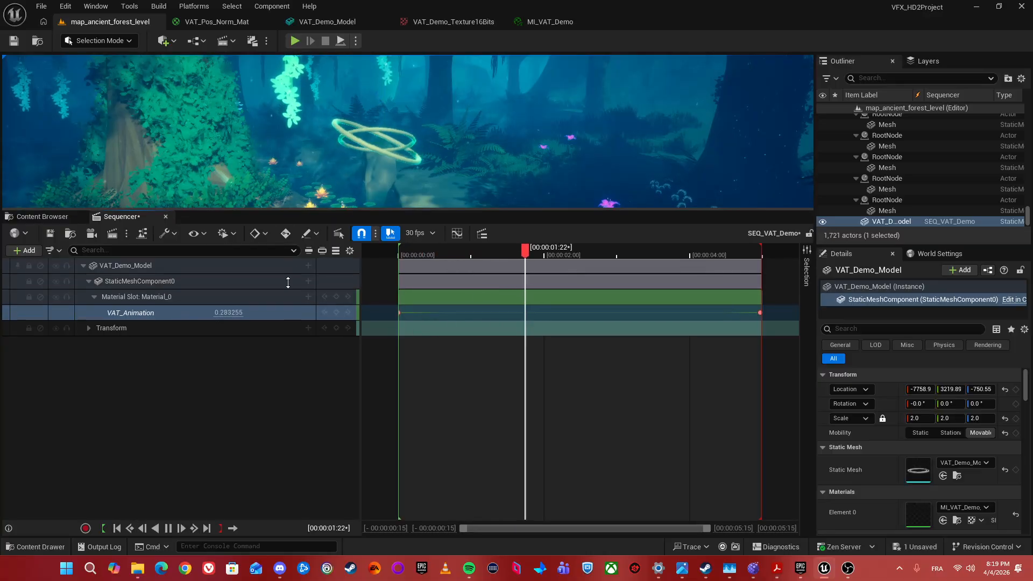
pyautogui.moveTo(287, 208); pyautogui.dragTo(299, 413)
pyautogui.press('w')
pyautogui.moveTo(463, 284)
pyautogui.mouseDown(button='right')
pyautogui.moveTo(438, 281)
pyautogui.moveTo(463, 284)
pyautogui.mouseUp(button='right')
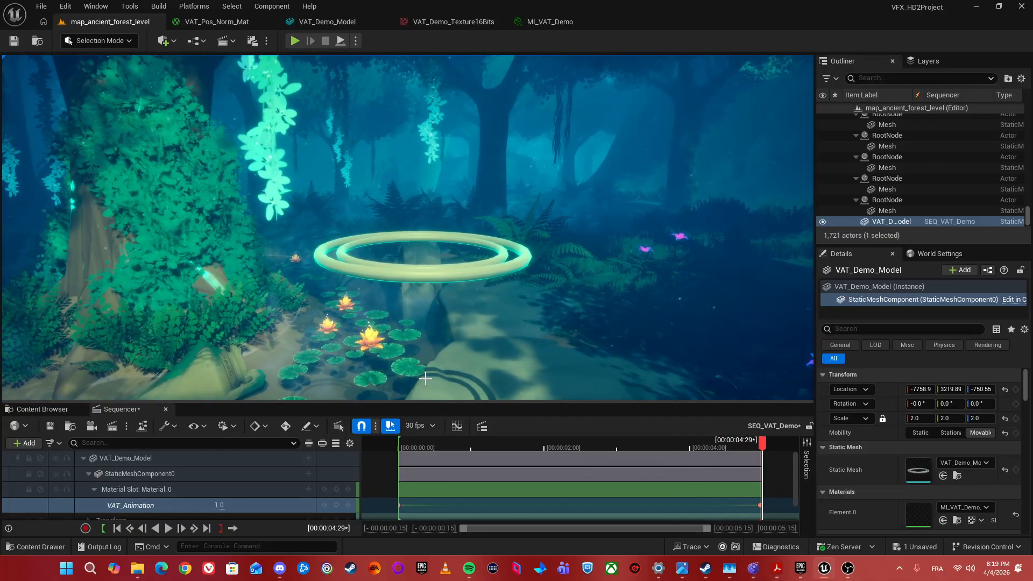
pyautogui.moveTo(761, 441); pyautogui.dragTo(386, 459)
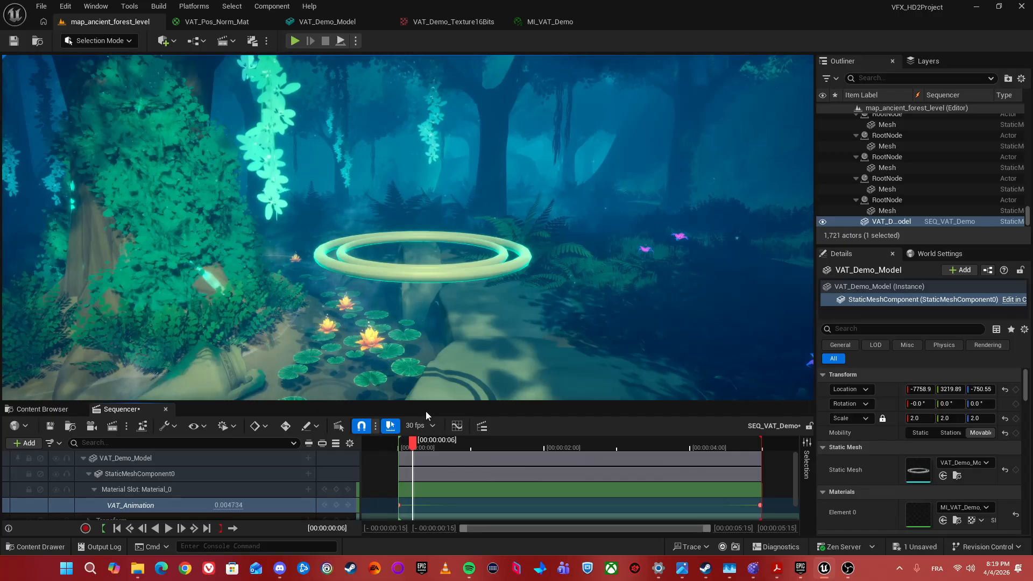
pyautogui.moveTo(440, 404); pyautogui.dragTo(441, 306)
pyautogui.scroll(-3, 549, 238)
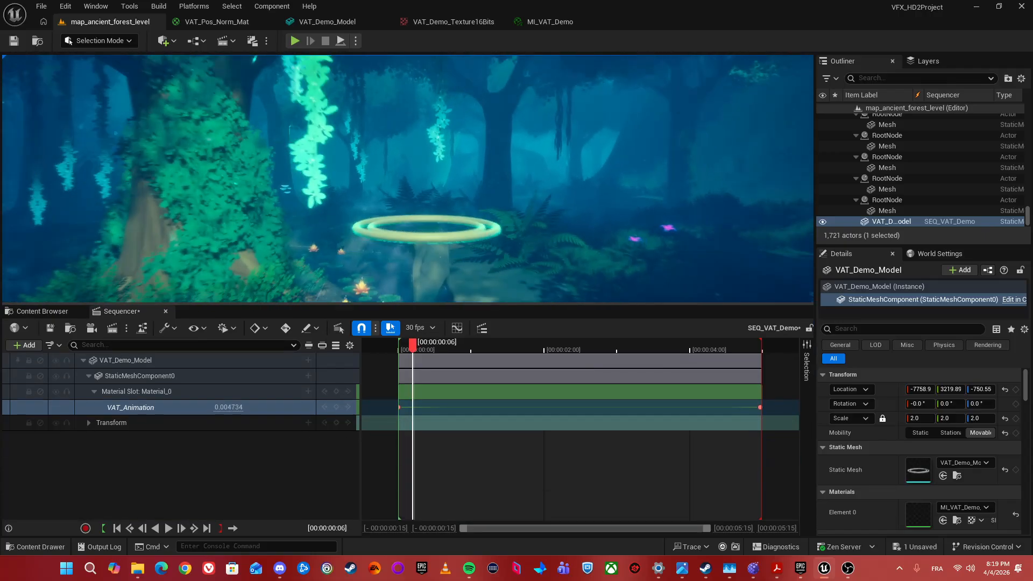